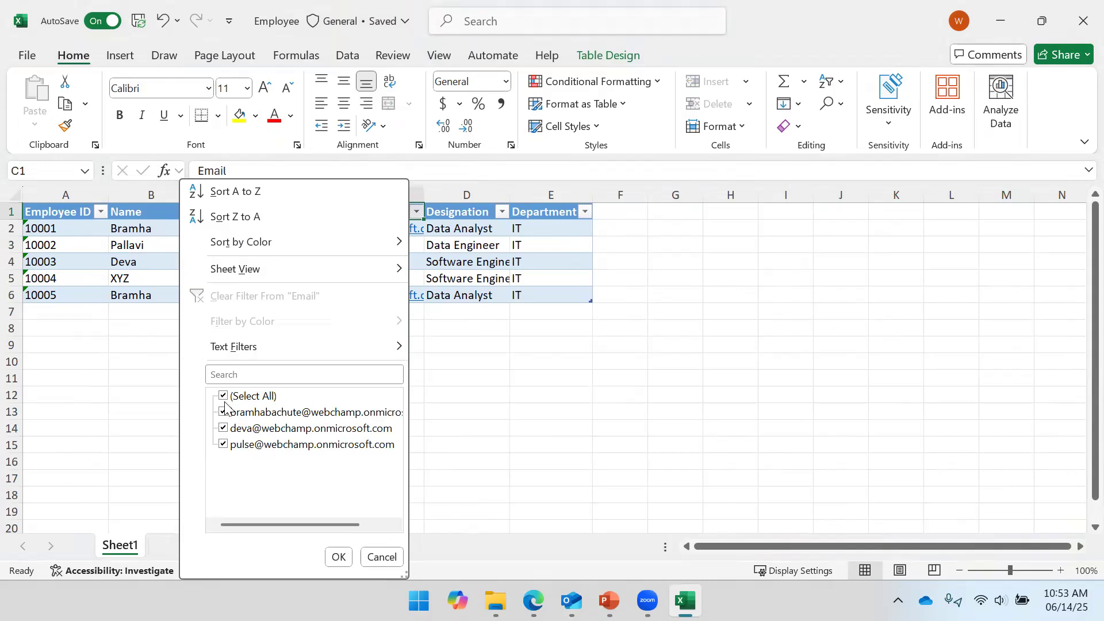
Step: Filter the Email column to show only the first listed e-mail address
{"action": "left_click", "coordinate": [223, 412]}
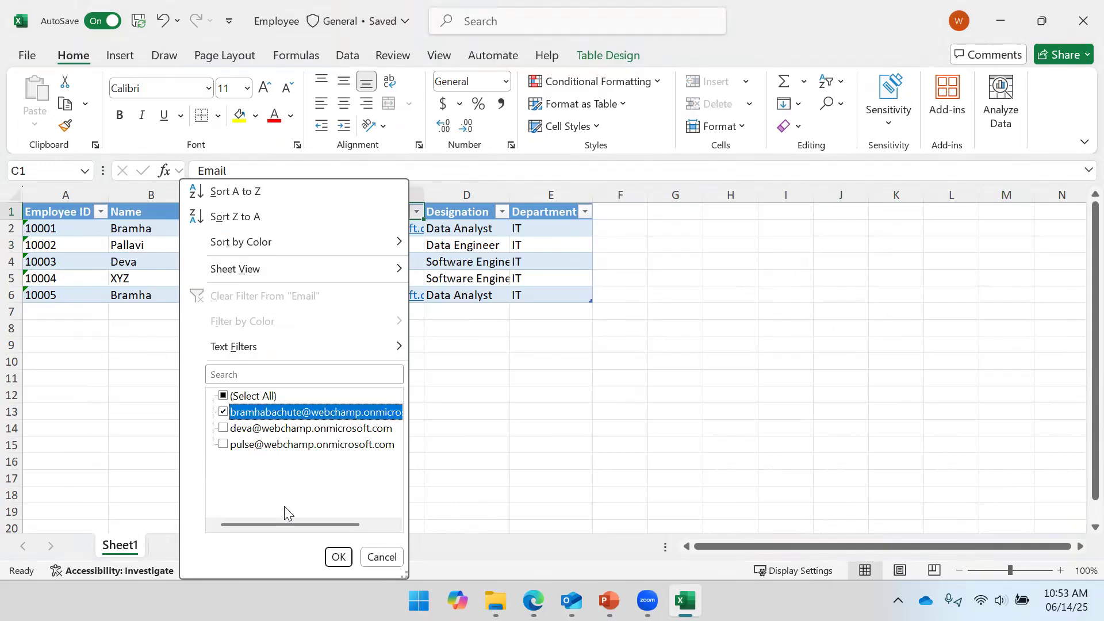
{"action": "left_click", "coordinate": [338, 557]}
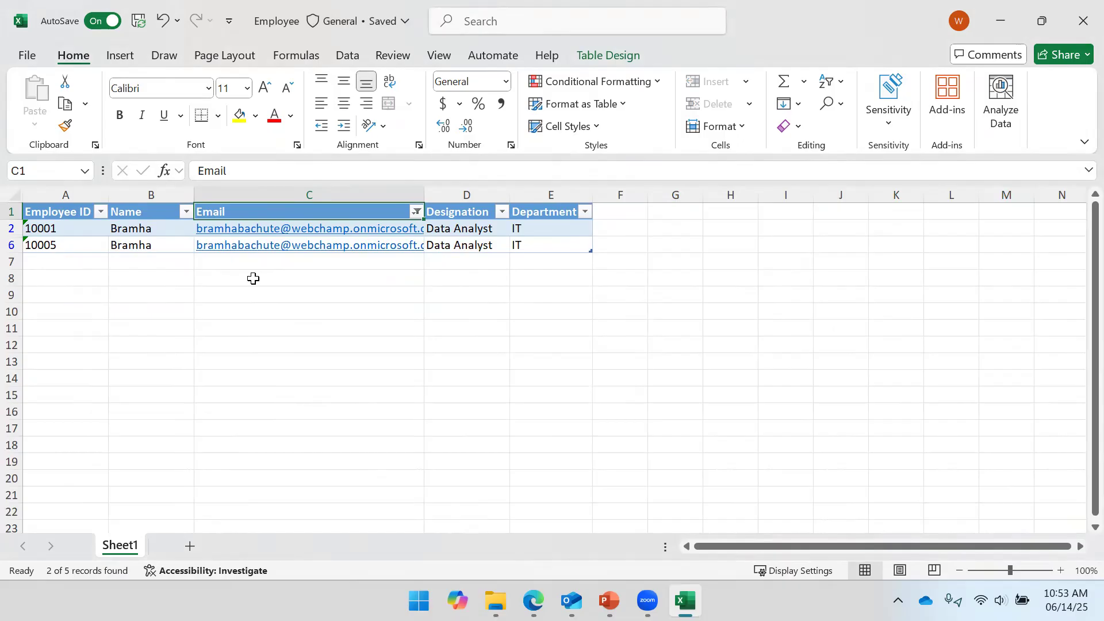
Step: Clear the Email column filter so all rows show, and close the Employee workbook
{"action": "left_click", "coordinate": [415, 212]}
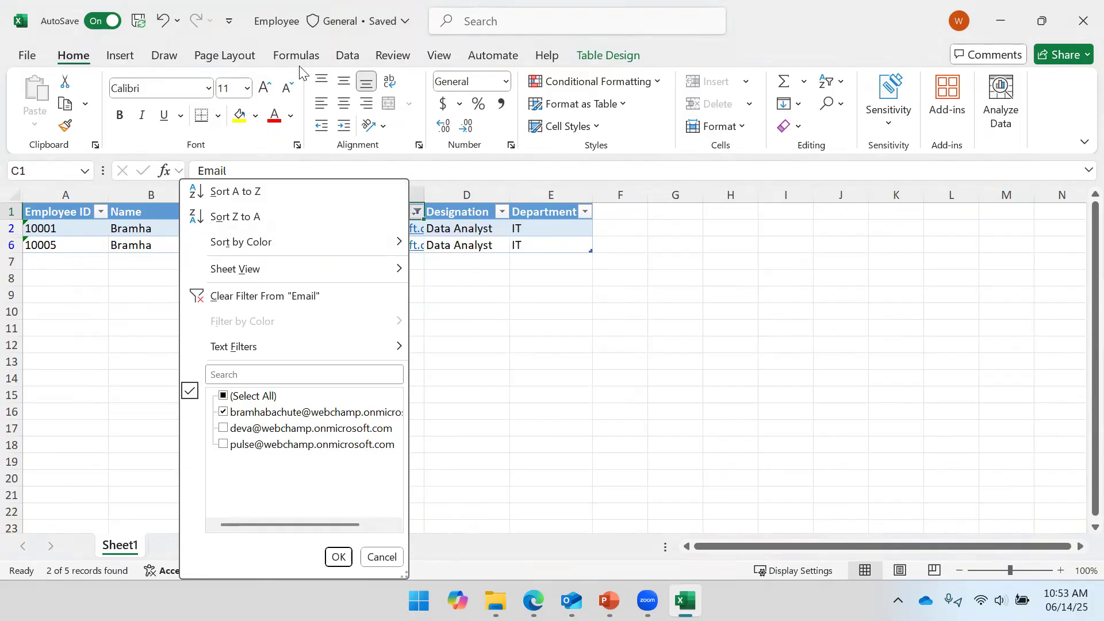
{"action": "left_click", "coordinate": [339, 57]}
{"action": "left_click", "coordinate": [345, 56]}
{"action": "left_click", "coordinate": [616, 81]}
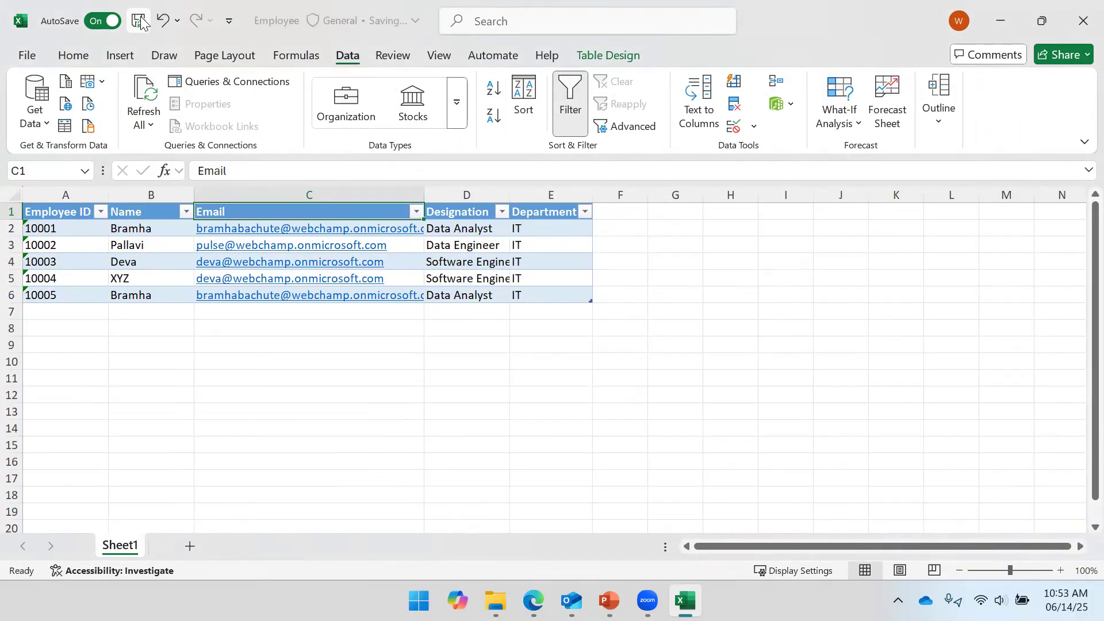
{"action": "left_click", "coordinate": [1079, 19]}
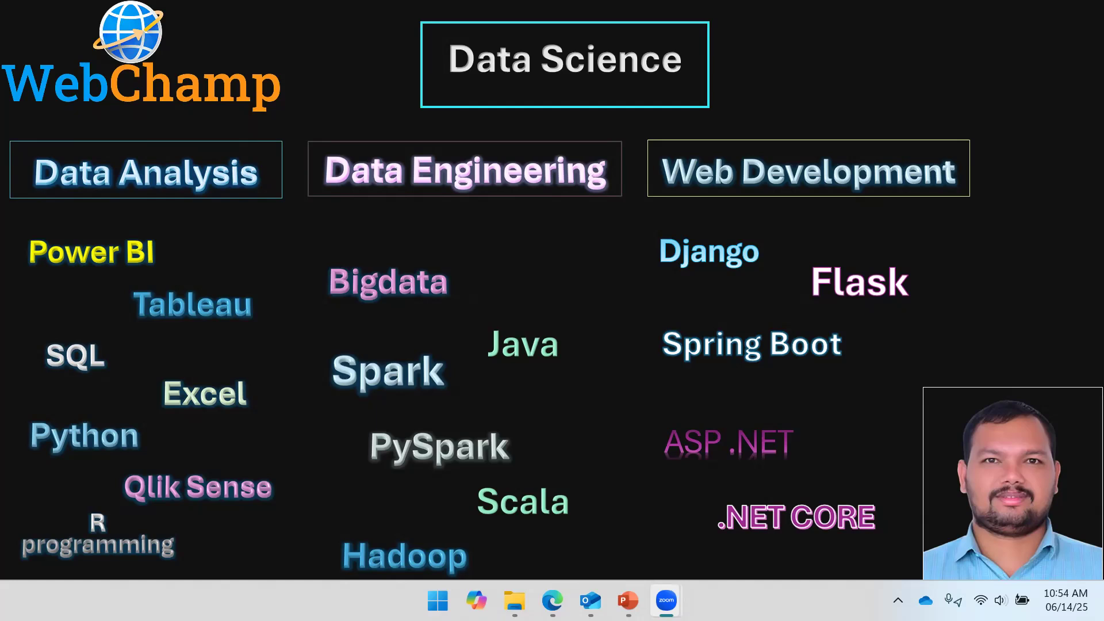
Step: Switch to Power Automate in the browser and start an instant cloud flow with the Manually trigger a flow trigger
{"action": "key", "text": "alt+Tab"}
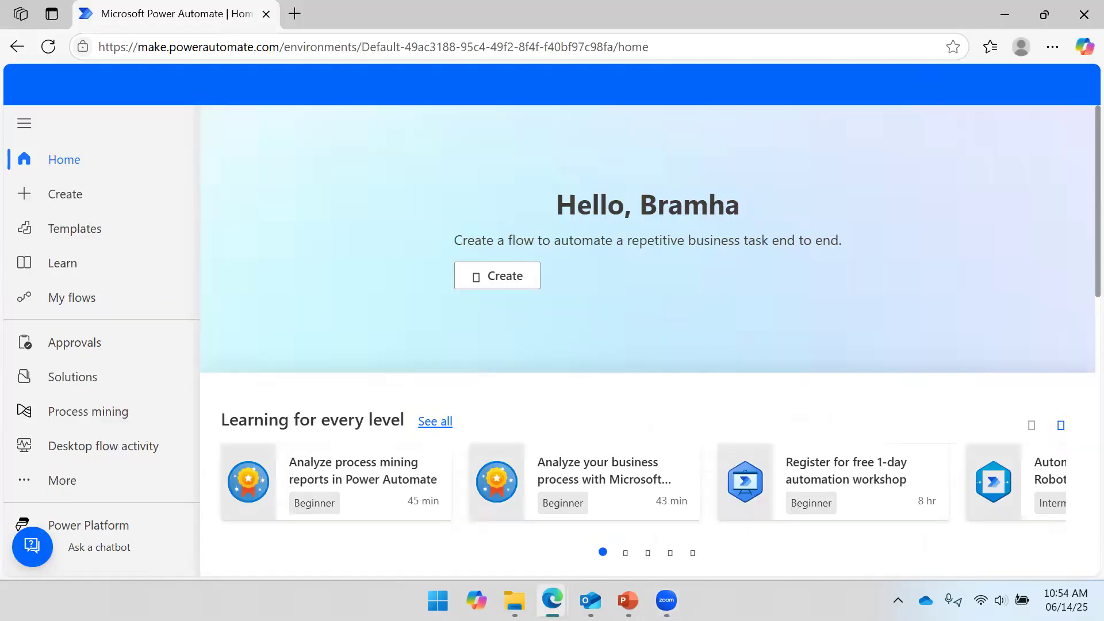
{"action": "left_click", "coordinate": [280, 52]}
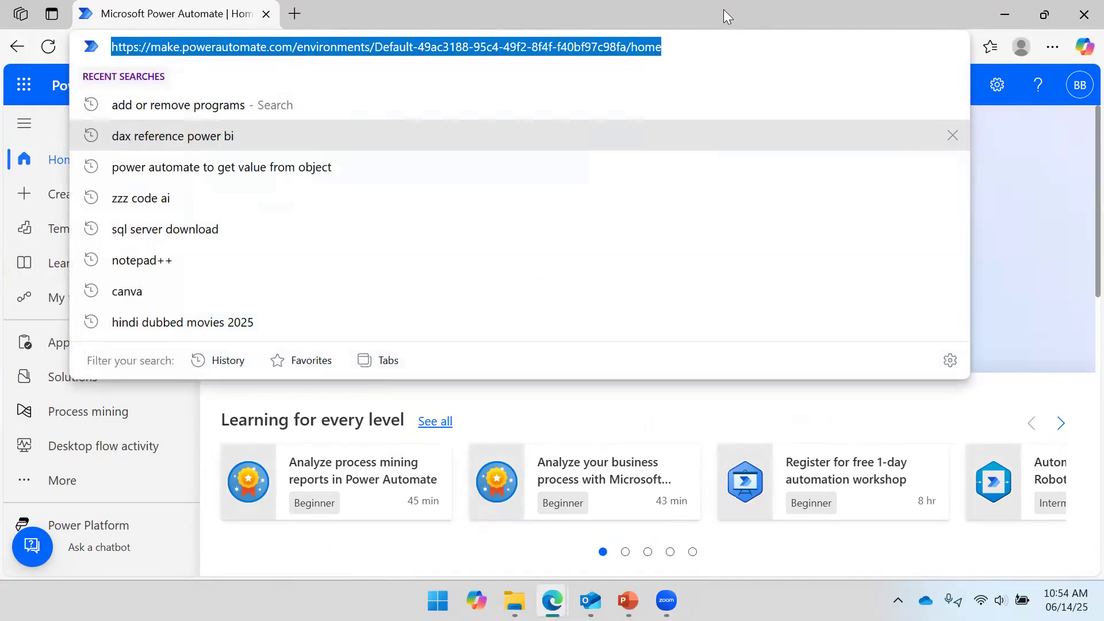
{"action": "key", "text": "Escape"}
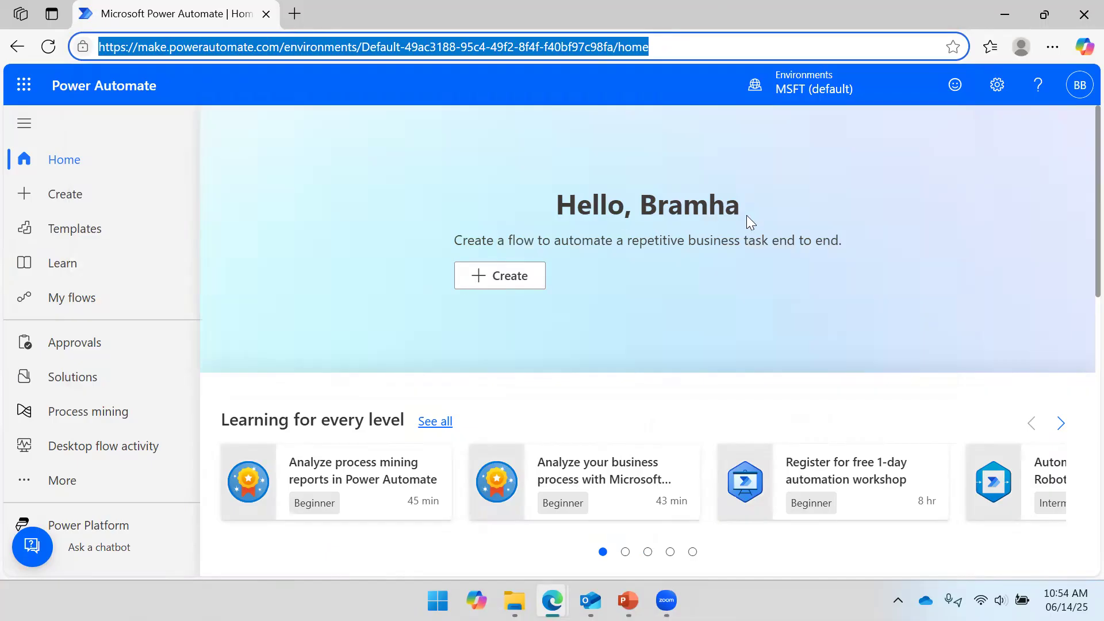
{"action": "left_click", "coordinate": [84, 202]}
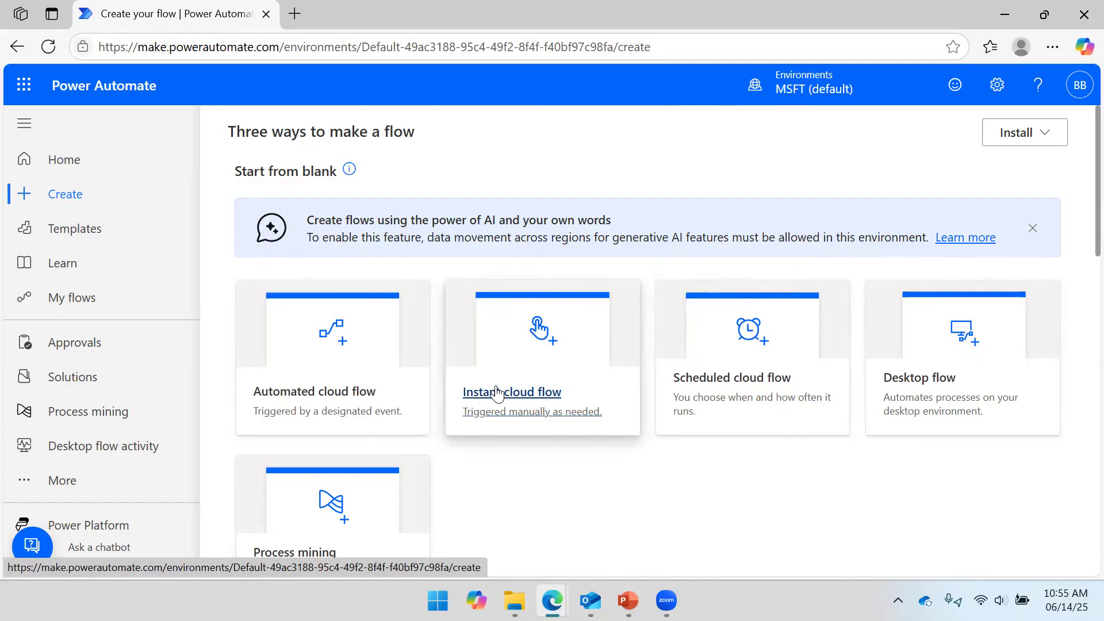
{"action": "left_click", "coordinate": [498, 353]}
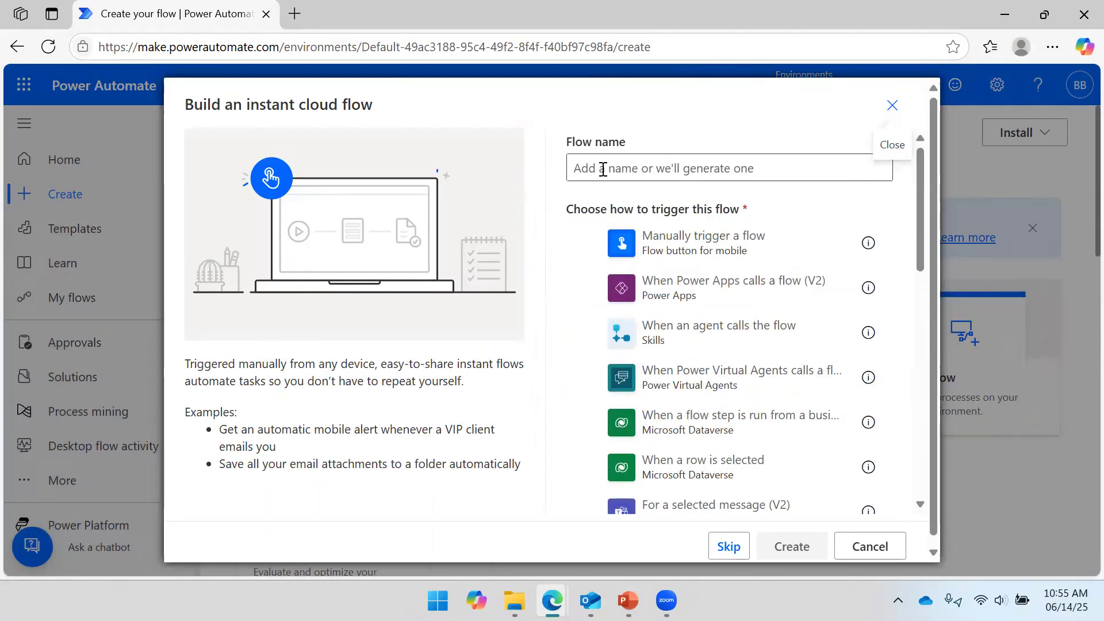
{"action": "left_click", "coordinate": [593, 247]}
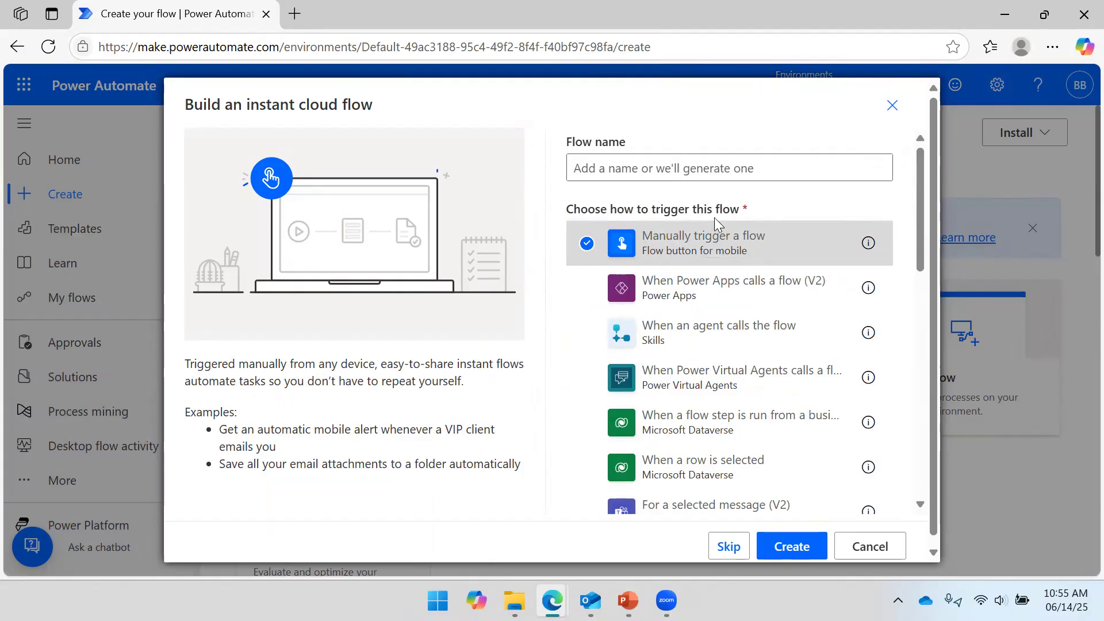
Step: Enter "Send a table data to each" as the flow name
{"action": "left_click", "coordinate": [661, 162]}
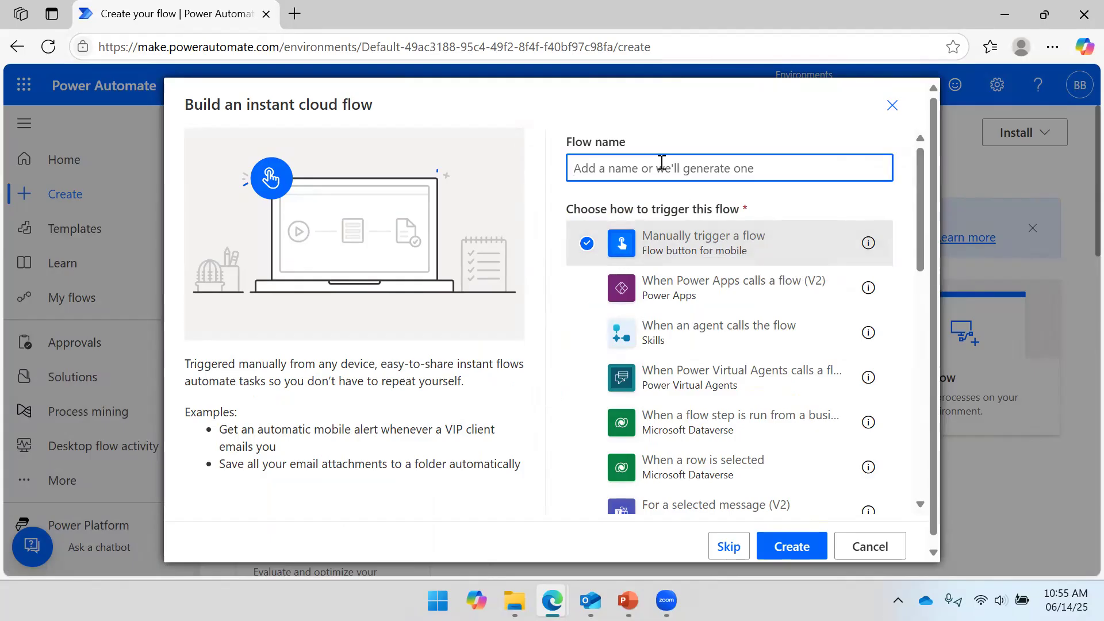
{"action": "type", "text": "Sen"}
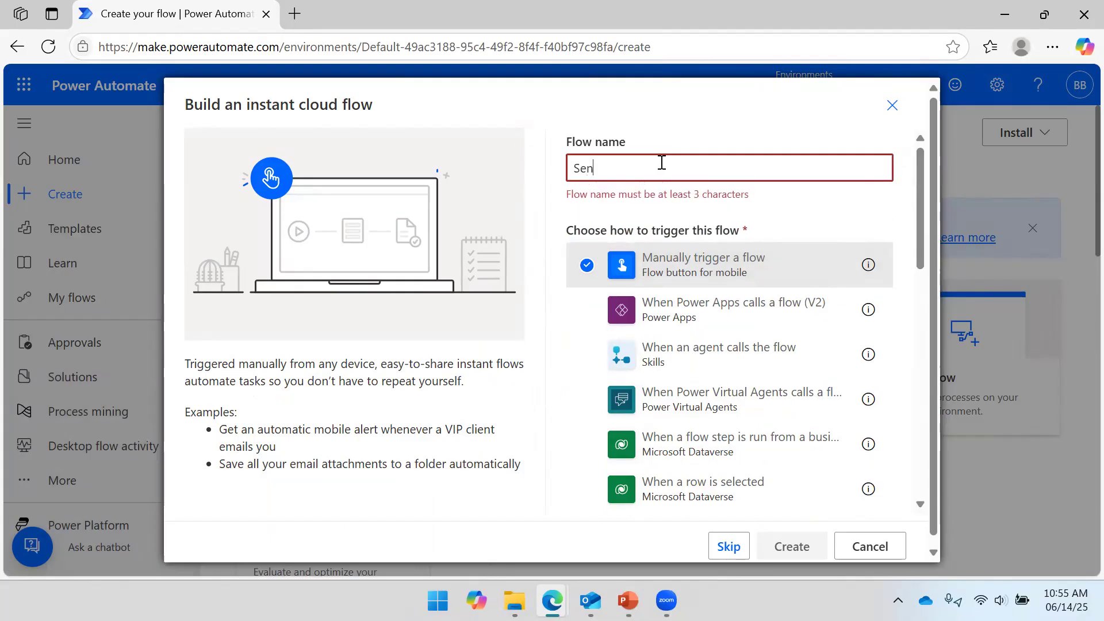
{"action": "type", "text": "d a"}
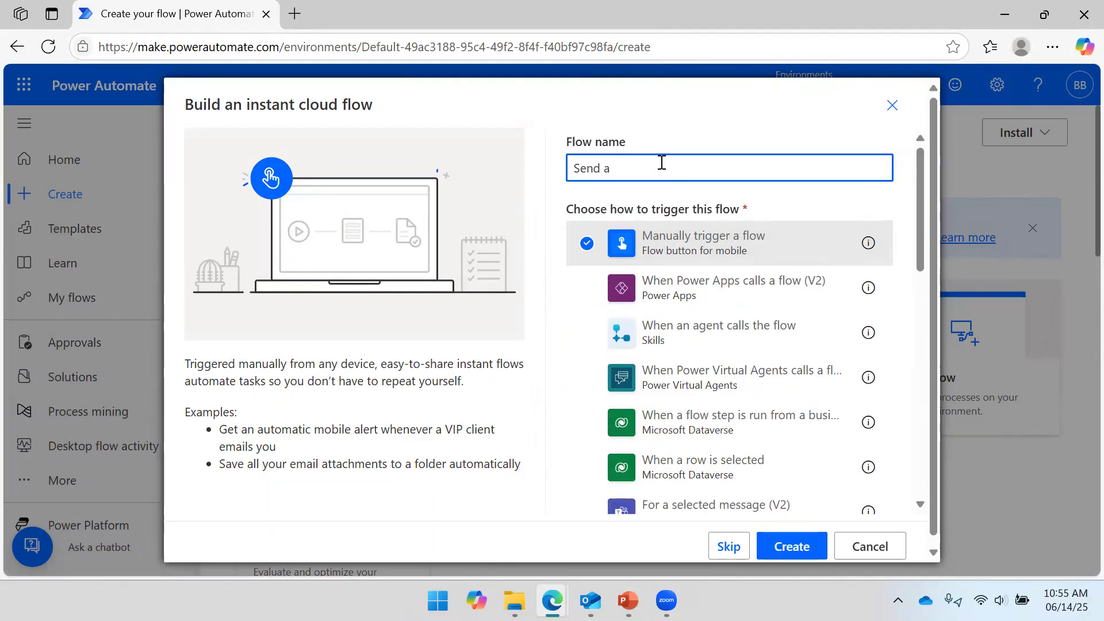
{"action": "type", "text": " table data t"}
{"action": "type", "text": "p"}
{"action": "type", "text": " read"}
{"action": "key", "text": "BackSpace"}
{"action": "key", "text": "BackSpace"}
{"action": "type", "text": "a"}
{"action": "key", "text": "BackSpace"}
{"action": "key", "text": "BackSpace"}
{"action": "key", "text": "BackSpace"}
{"action": "type", "text": "each"}
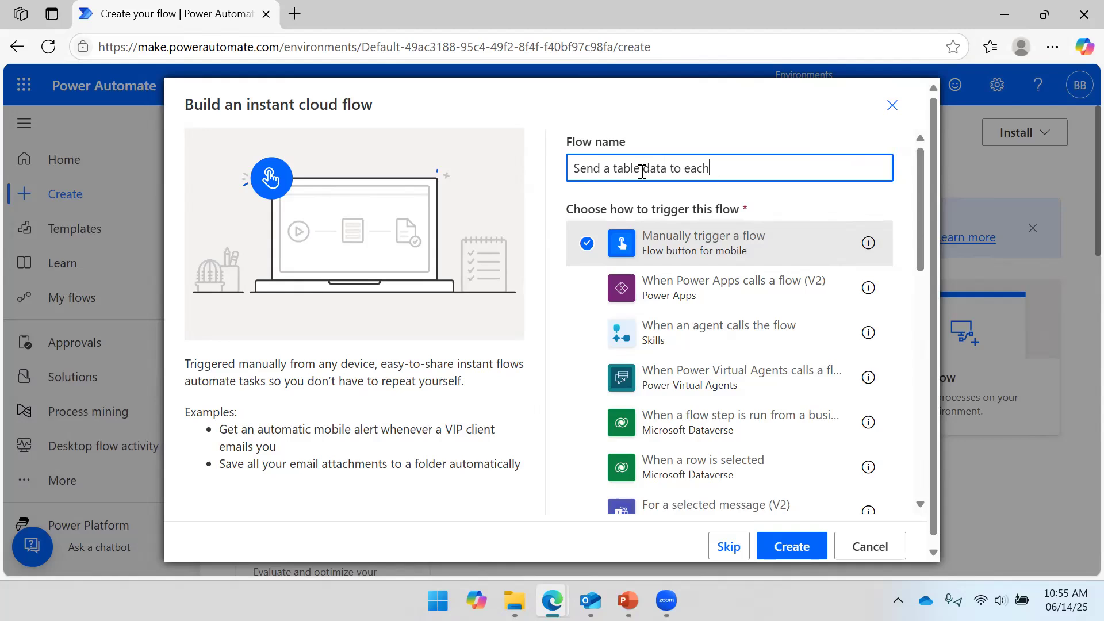
Step: Insert the word "filtered" before "table data" in the flow name, correcting its spelling
{"action": "left_click", "coordinate": [614, 167]}
{"action": "type", "text": "filtred"}
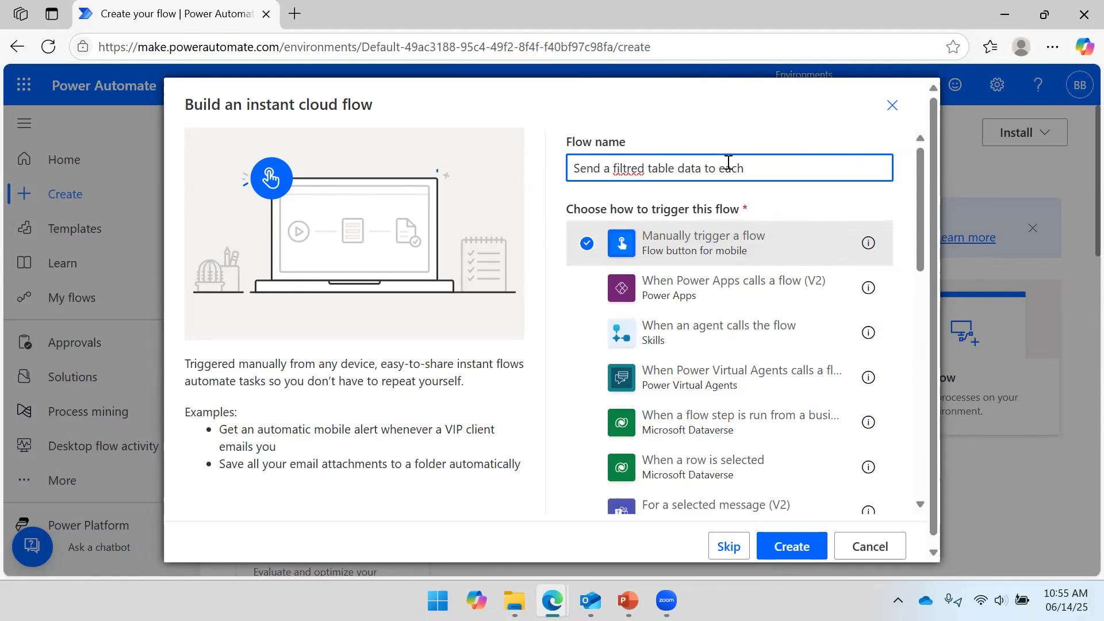
{"action": "right_click", "coordinate": [620, 170]}
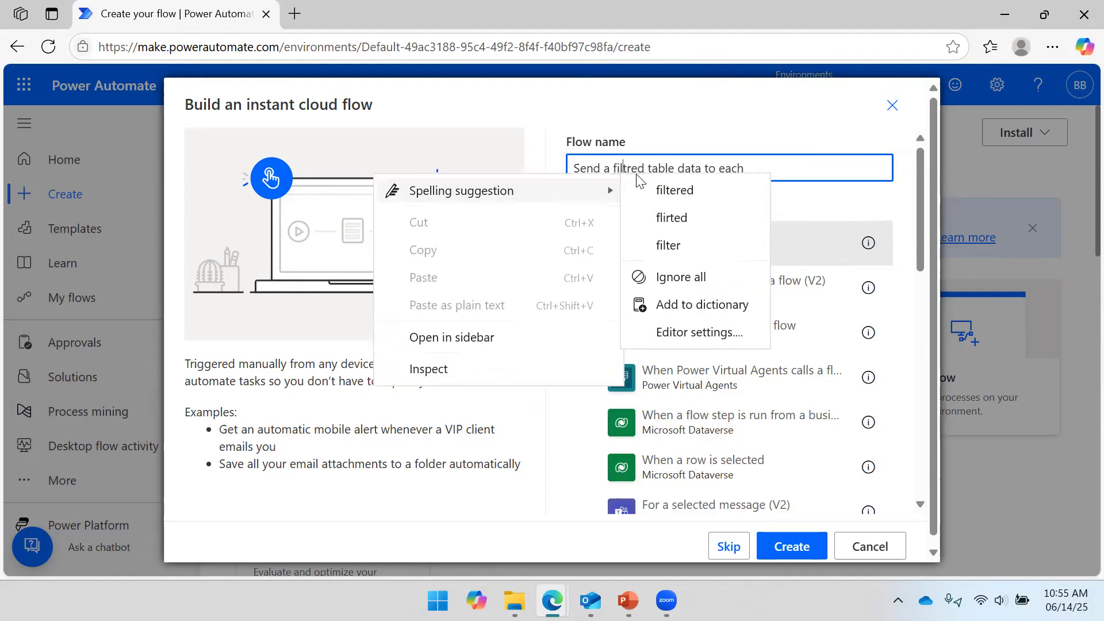
{"action": "left_click", "coordinate": [672, 191]}
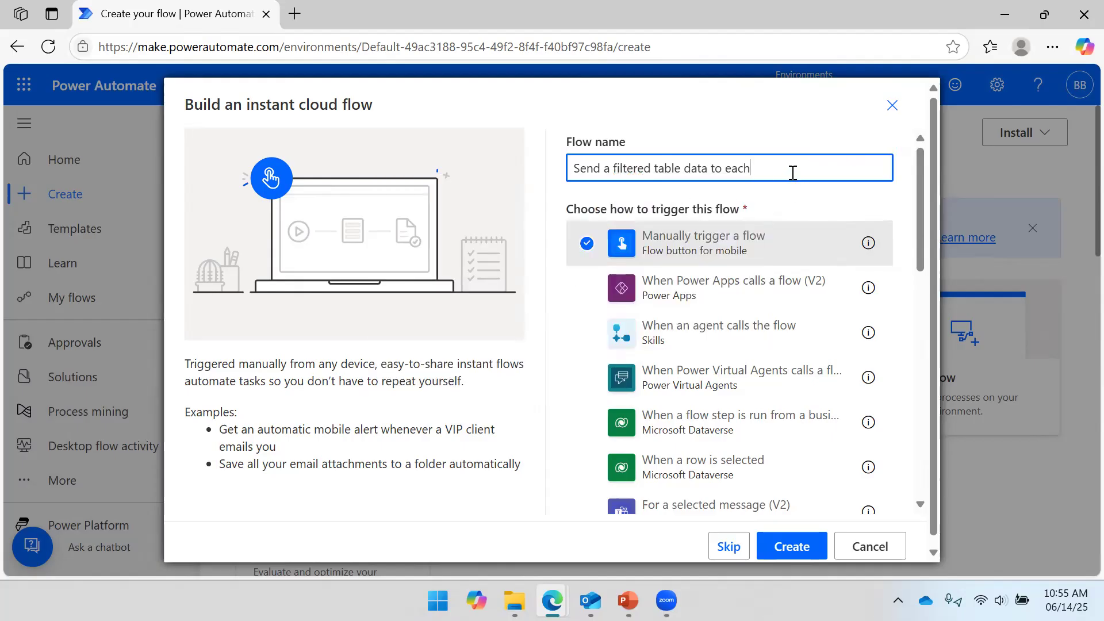
Step: Append "recipient from a table" to the flow name, correcting the spelling of "recipient"
{"action": "type", "text": "receip"}
{"action": "key", "text": "BackSpace"}
{"action": "key", "text": "BackSpace"}
{"action": "type", "text": "ient"}
{"action": "right_click", "coordinate": [779, 169]}
{"action": "mouse_move", "coordinate": [773, 188]}
{"action": "left_click", "coordinate": [844, 218]}
{"action": "type", "text": "from a table"}
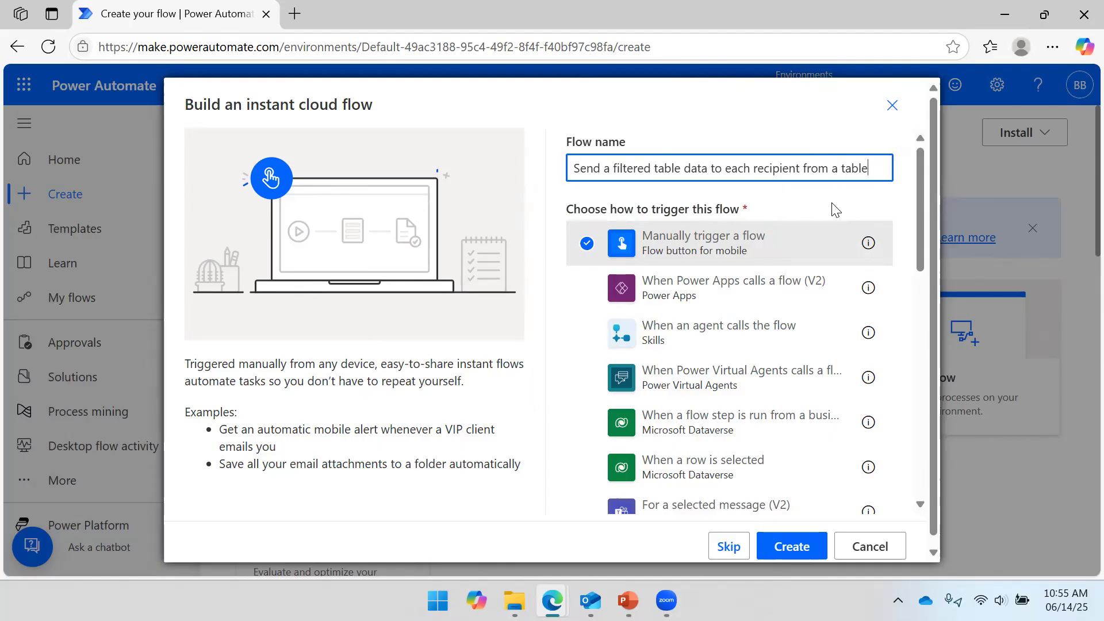
Step: Replace "each" with "respective" in the flow name and create the flow
{"action": "double_click", "coordinate": [738, 173]}
{"action": "type", "text": "respecti"}
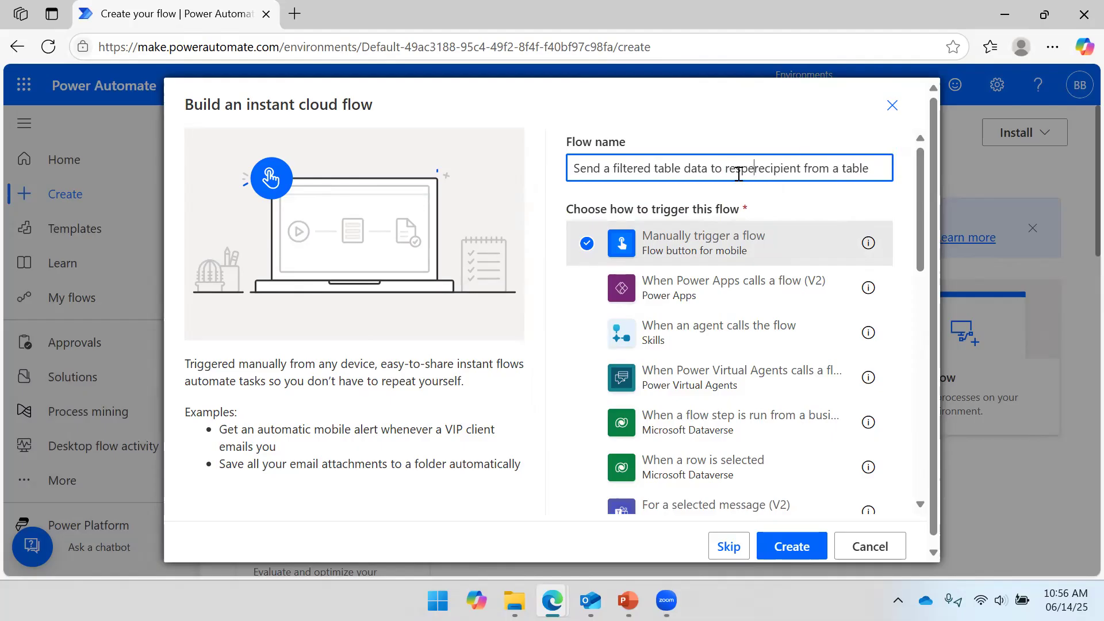
{"action": "type", "text": "ve"}
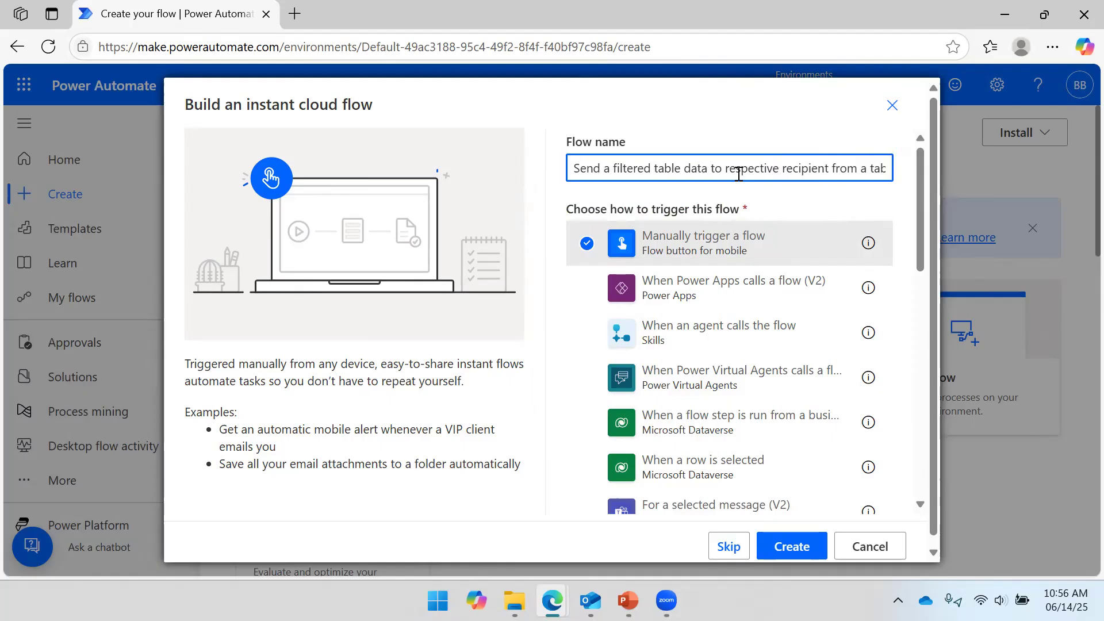
{"action": "left_click", "coordinate": [779, 556]}
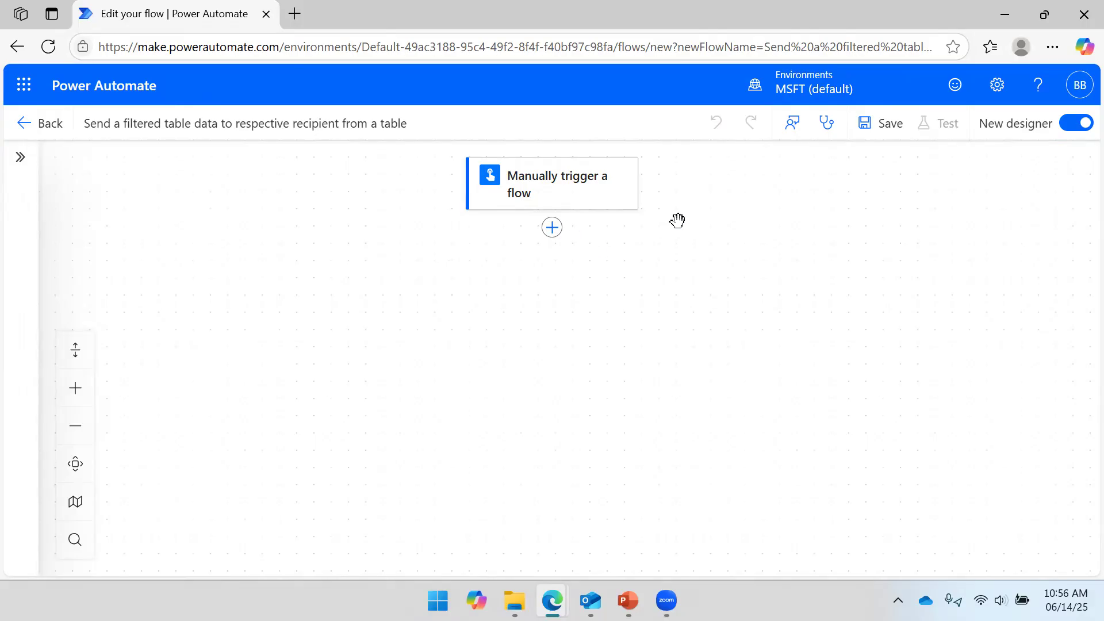
Step: Add the Excel Online (Business) action List rows present in a table below the manual trigger
{"action": "left_click", "coordinate": [552, 228]}
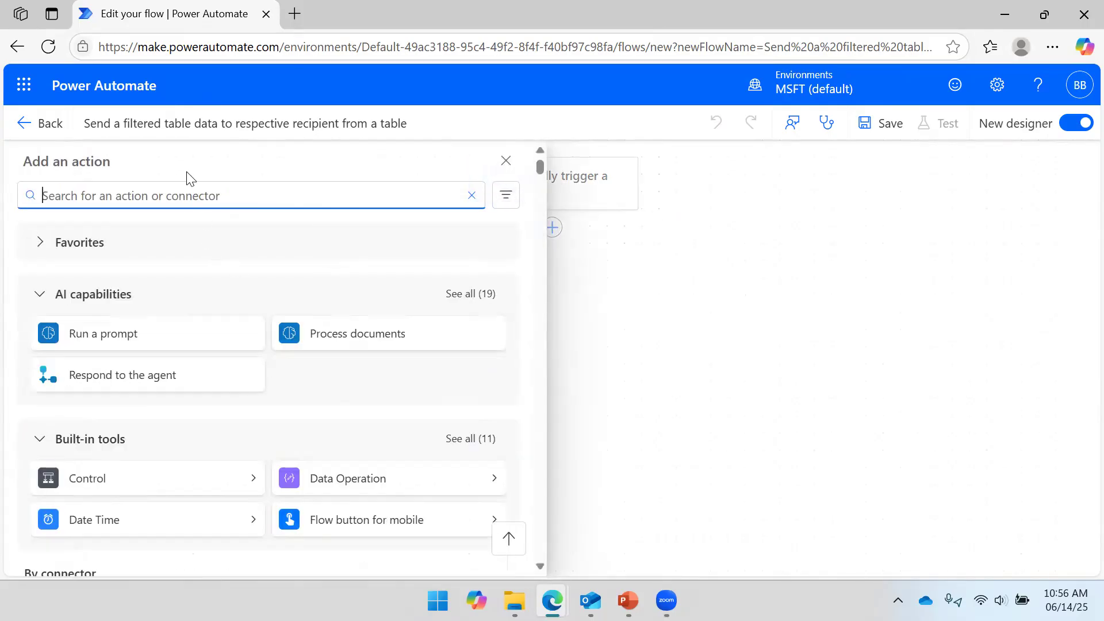
{"action": "left_click", "coordinate": [185, 198]}
{"action": "type", "text": "List"}
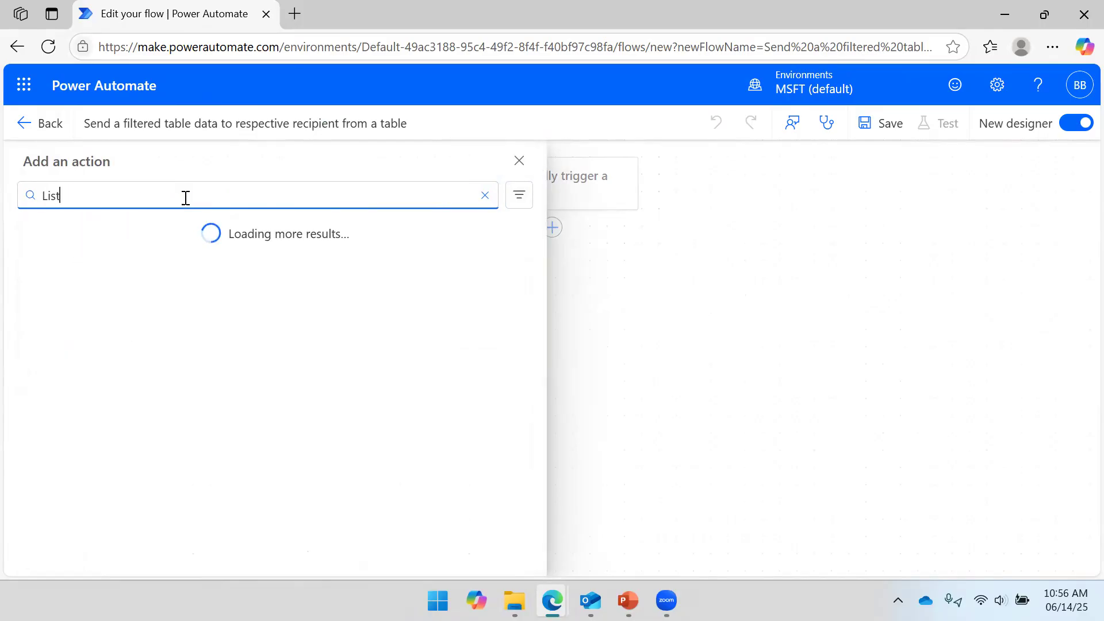
{"action": "type", "text": " rows from a table"}
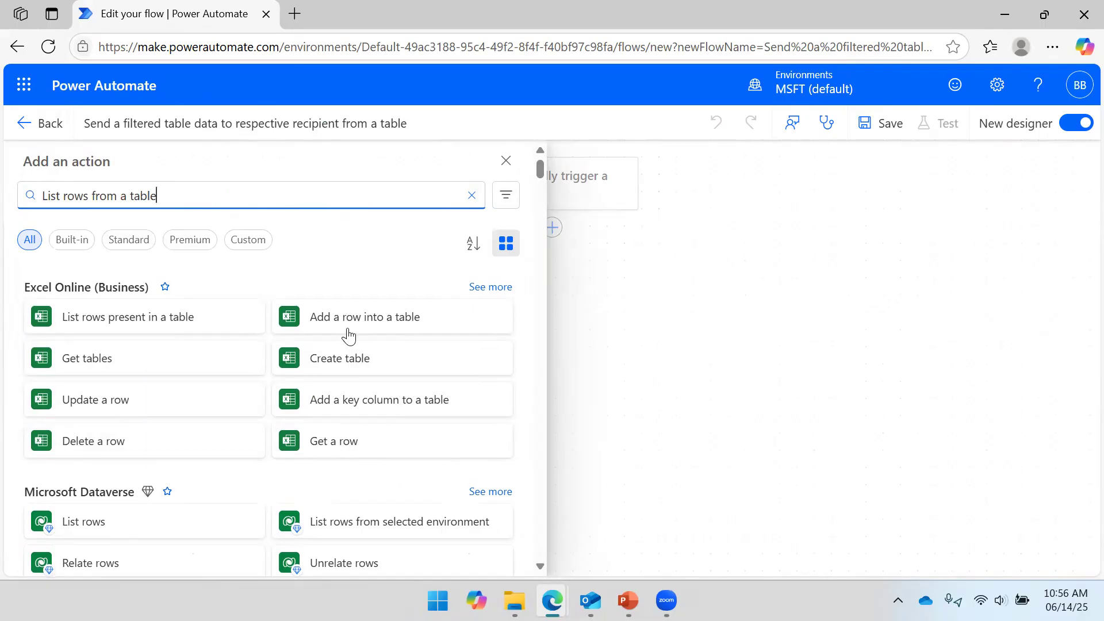
{"action": "left_click", "coordinate": [121, 317]}
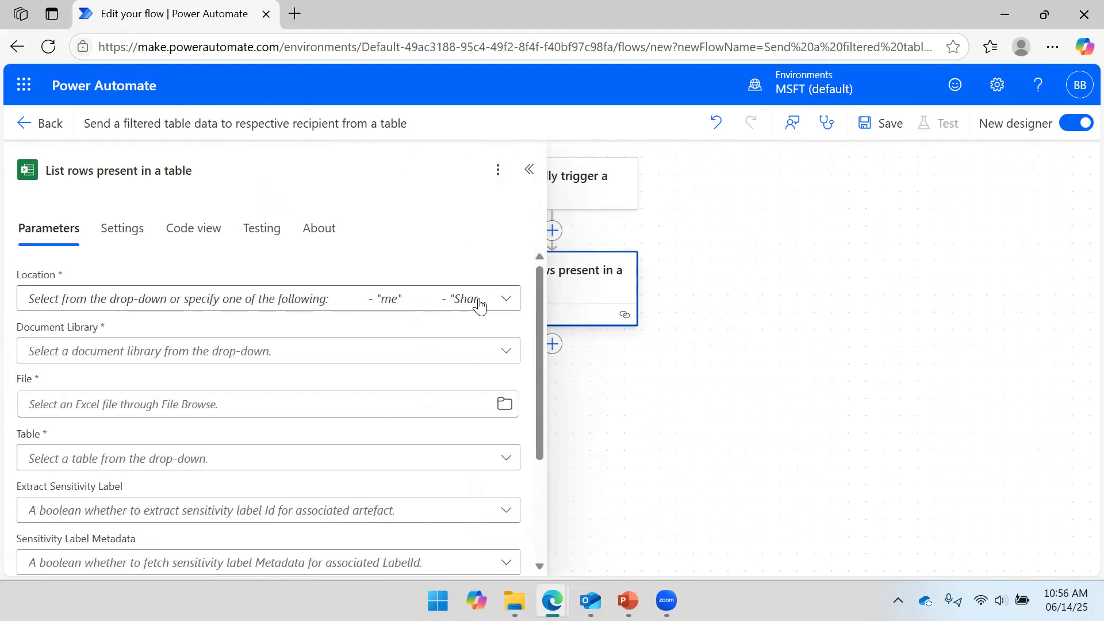
Step: Set the action's location to OneDrive for Business and its document library to OneDrive
{"action": "left_click", "coordinate": [506, 300]}
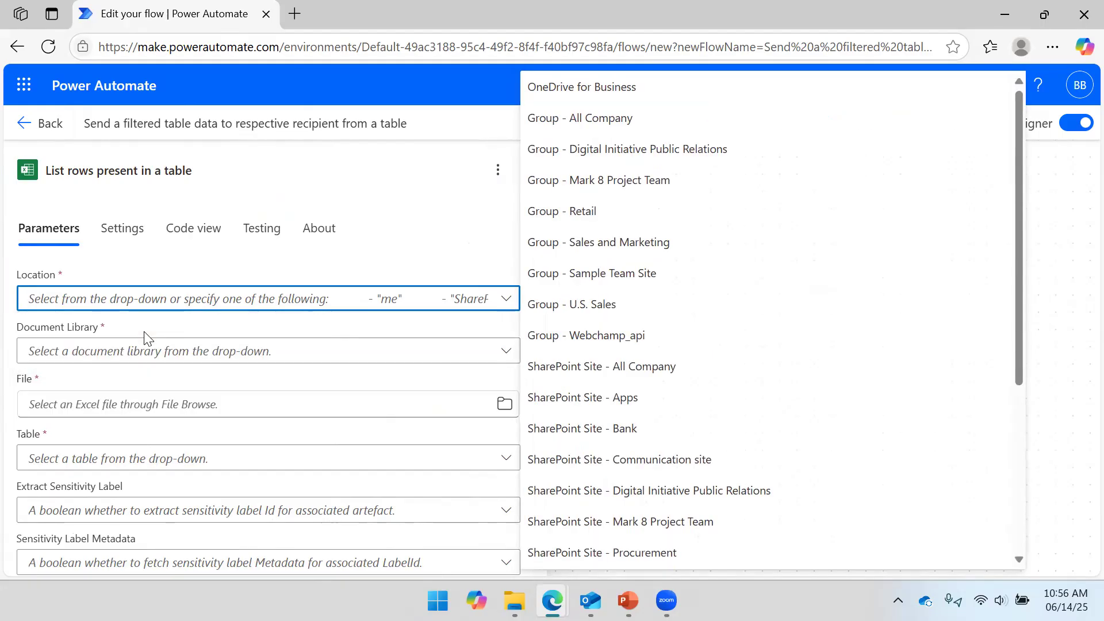
{"action": "left_click", "coordinate": [561, 94]}
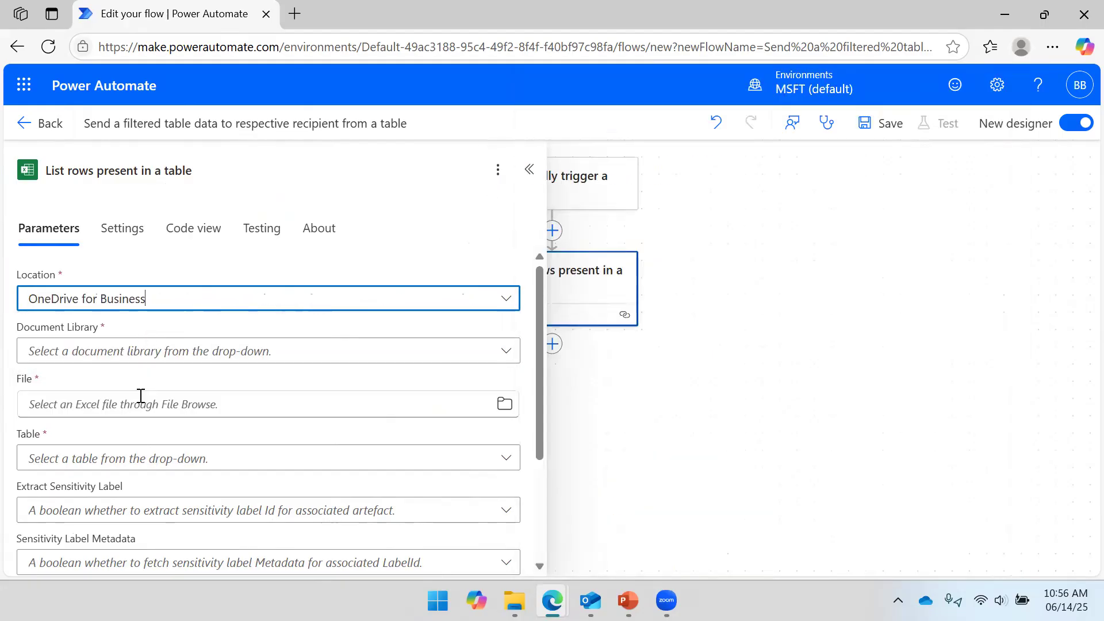
{"action": "left_click", "coordinate": [149, 355]}
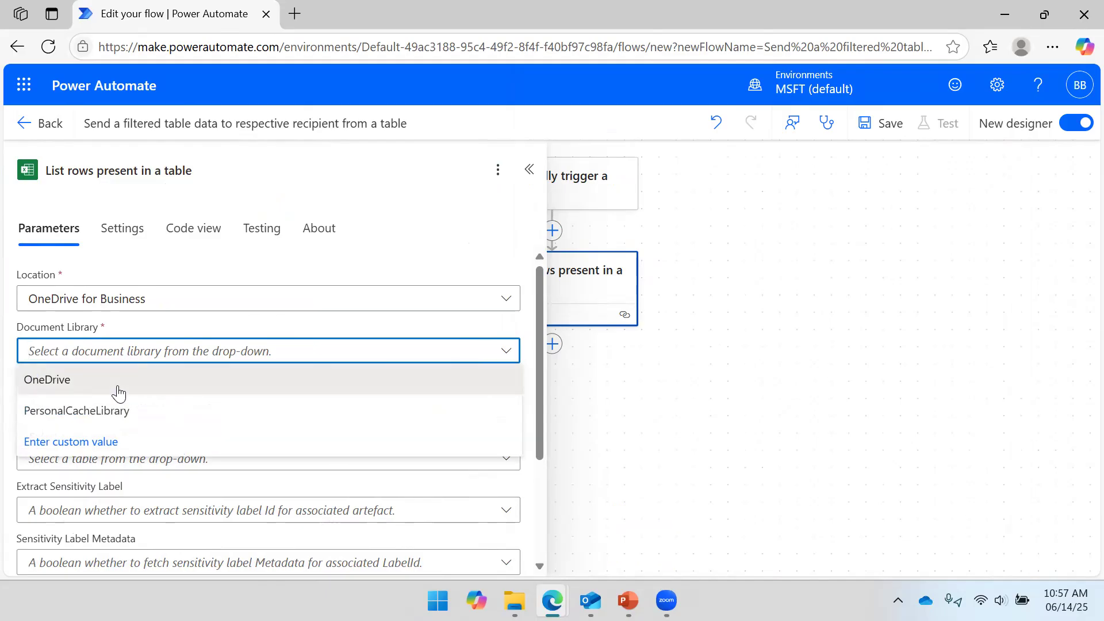
{"action": "left_click", "coordinate": [119, 387]}
Step: Set the action's file to Employee.xlsx in Desktop/Content/Data Analysis/MS Power Platform/Power Automate/Data
{"action": "left_click", "coordinate": [502, 404]}
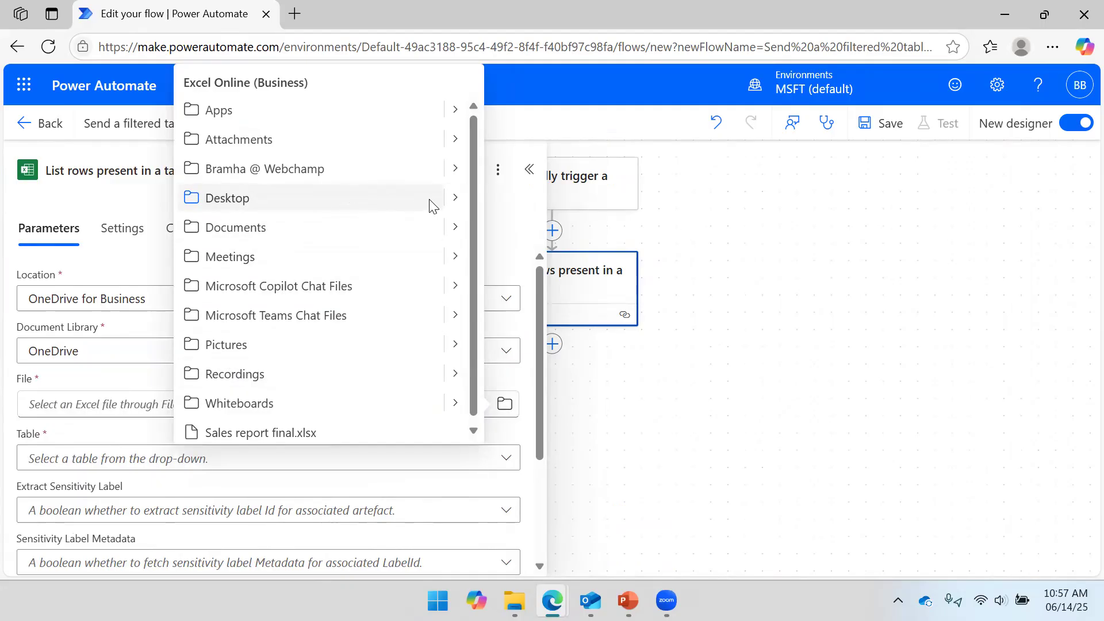
{"action": "left_click", "coordinate": [455, 198]}
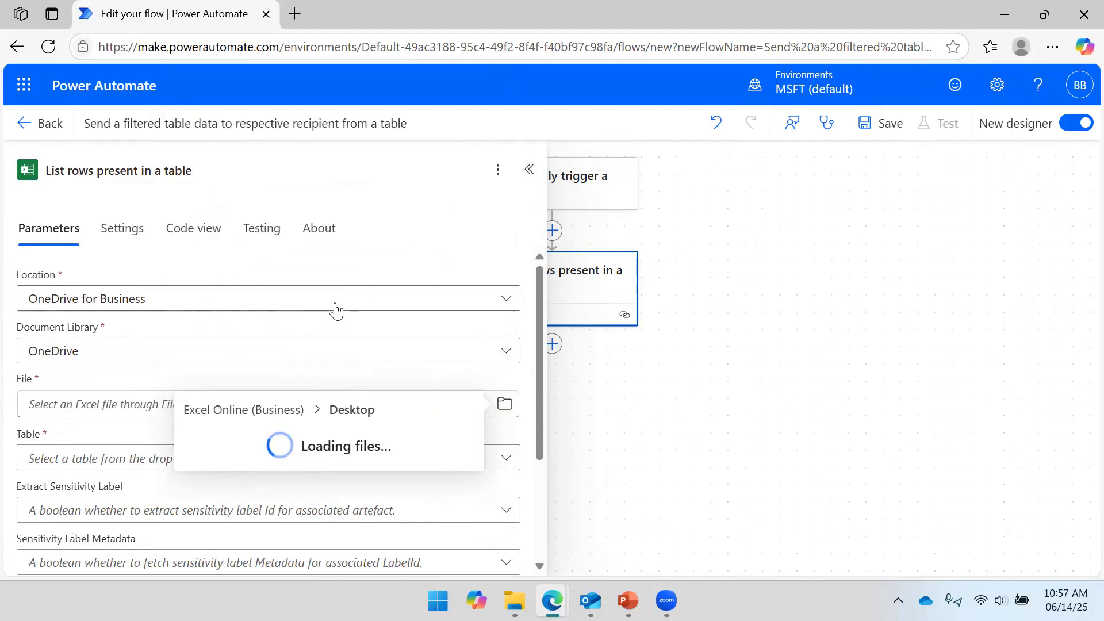
{"action": "left_click", "coordinate": [466, 437]}
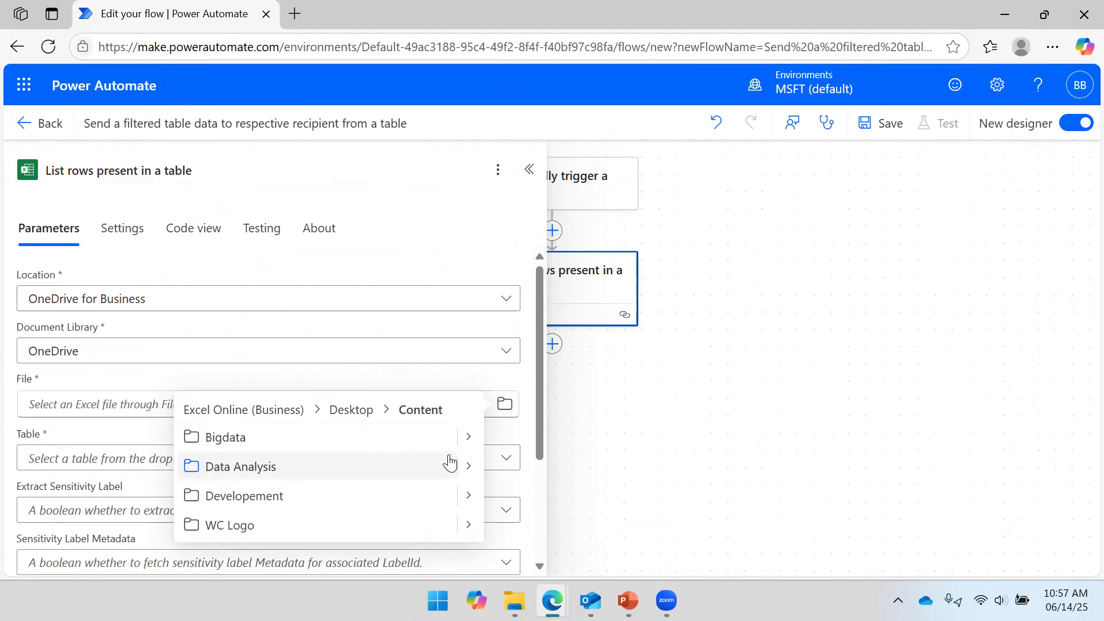
{"action": "left_click", "coordinate": [460, 463]}
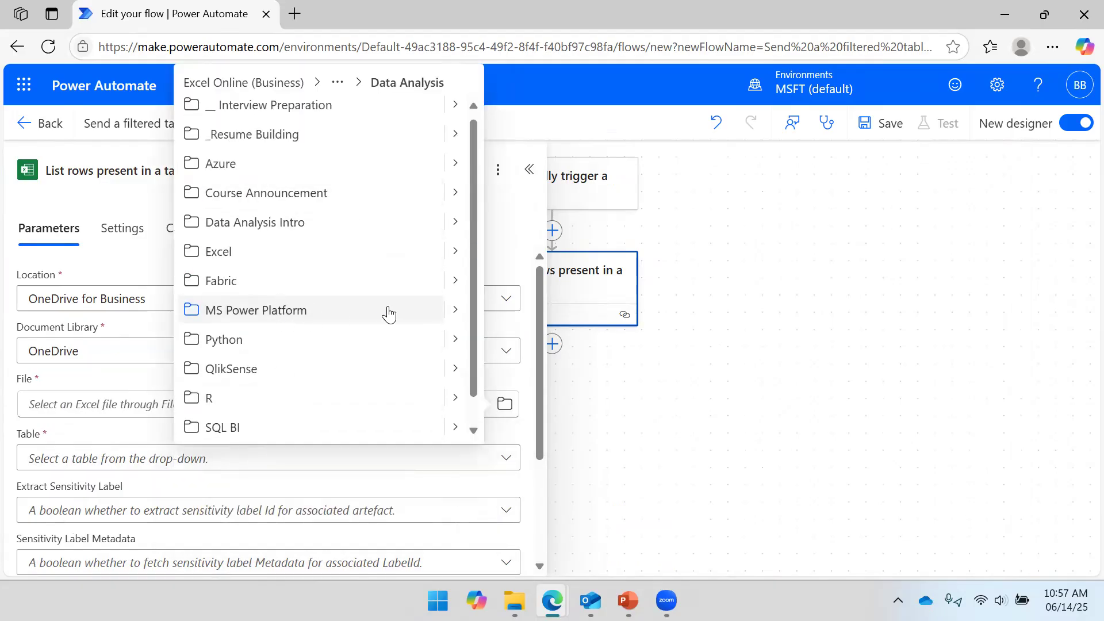
{"action": "left_click", "coordinate": [454, 310]}
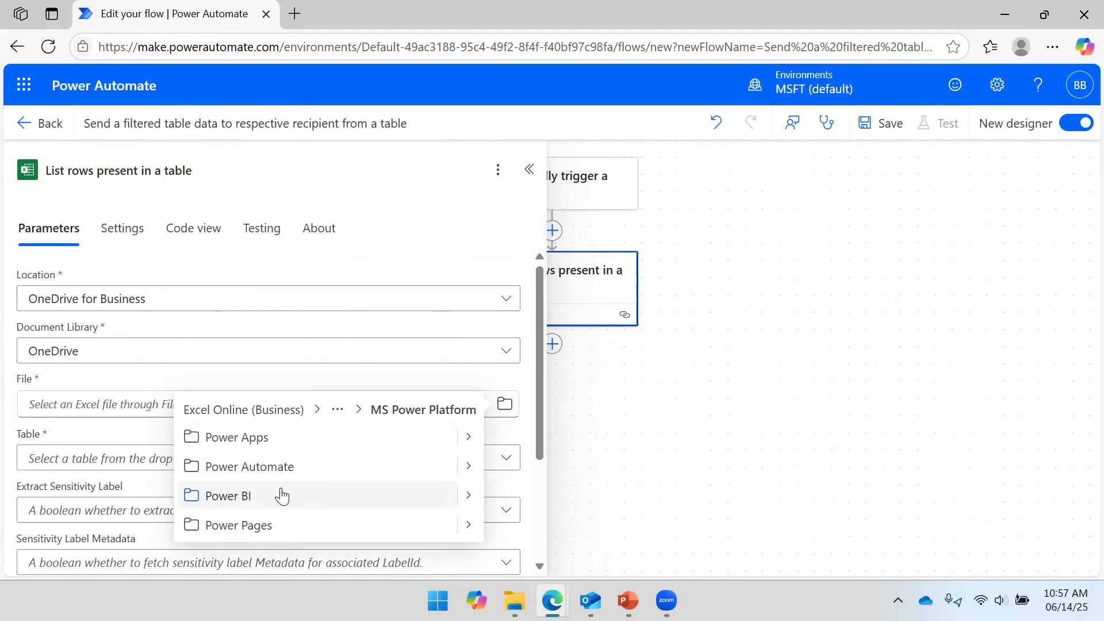
{"action": "left_click", "coordinate": [467, 467]}
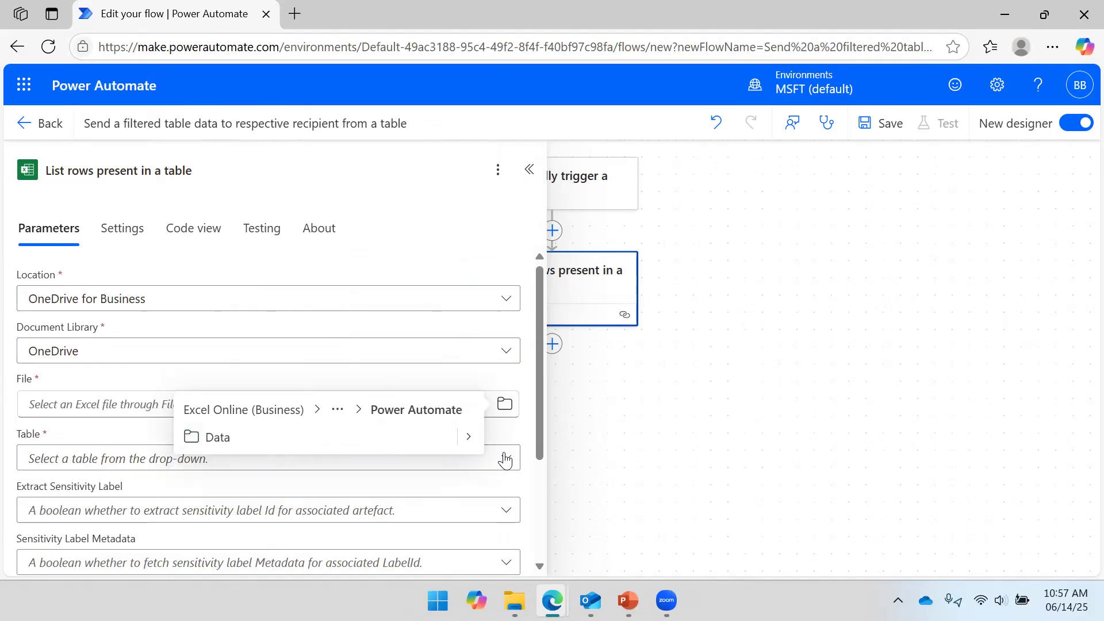
{"action": "left_click", "coordinate": [473, 440]}
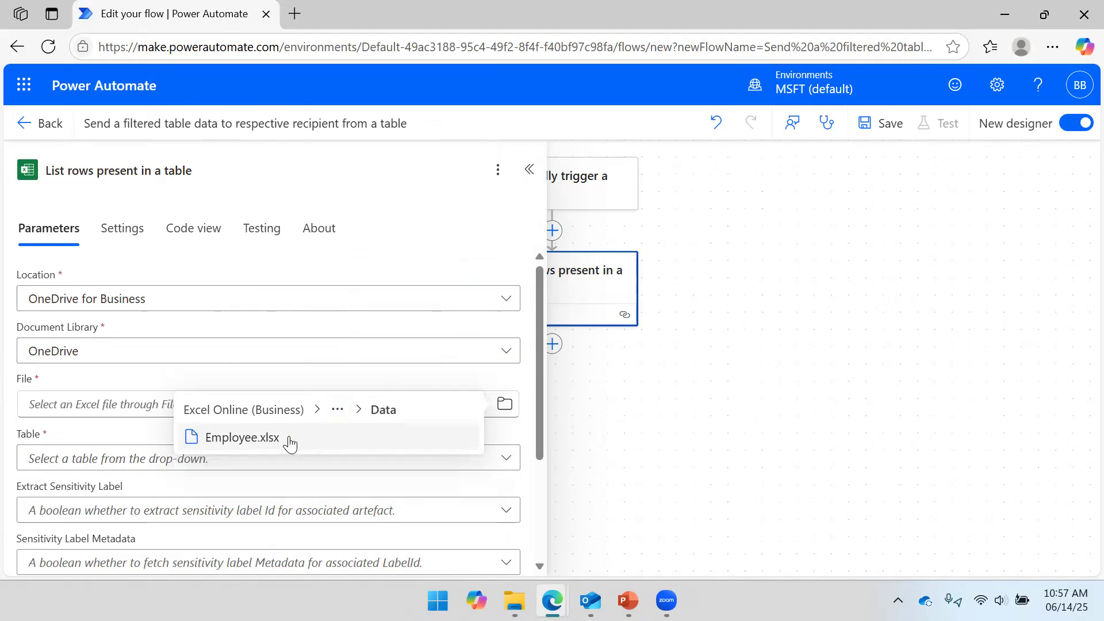
{"action": "left_click", "coordinate": [291, 444]}
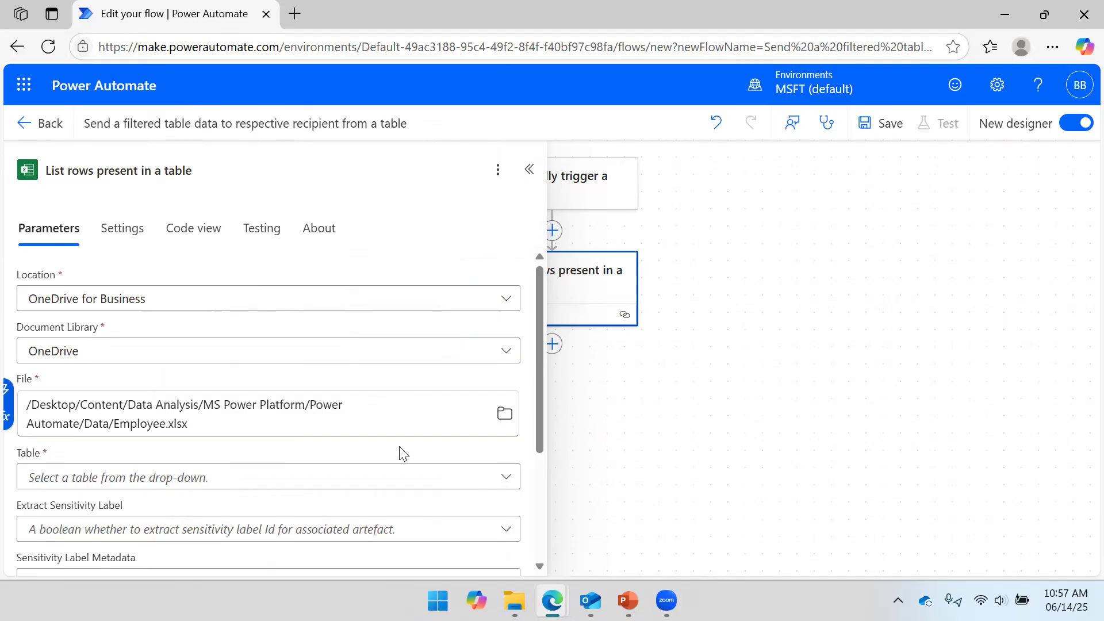
Step: Set the action's table to Employee and leave Extract Sensitivity Label empty
{"action": "left_click", "coordinate": [503, 481]}
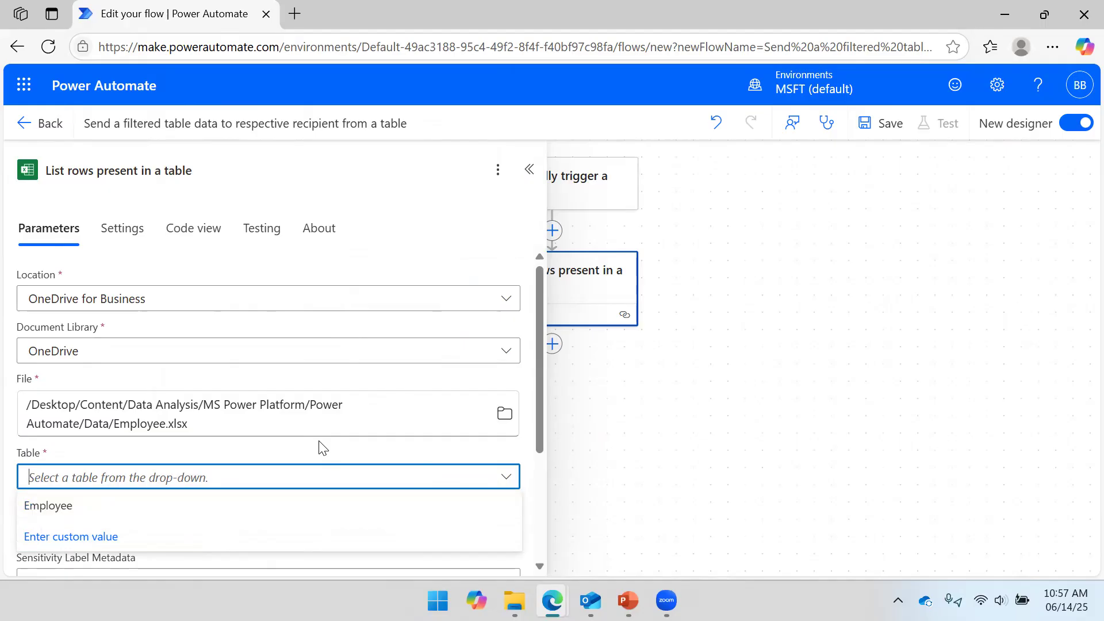
{"action": "left_click", "coordinate": [114, 505]}
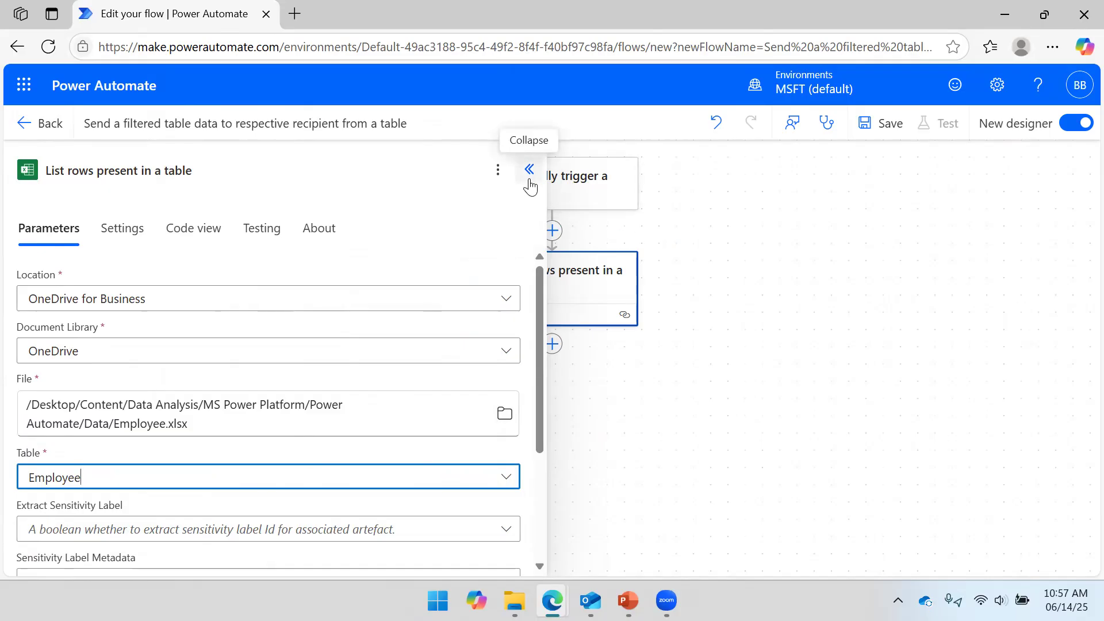
{"action": "left_click", "coordinate": [494, 533]}
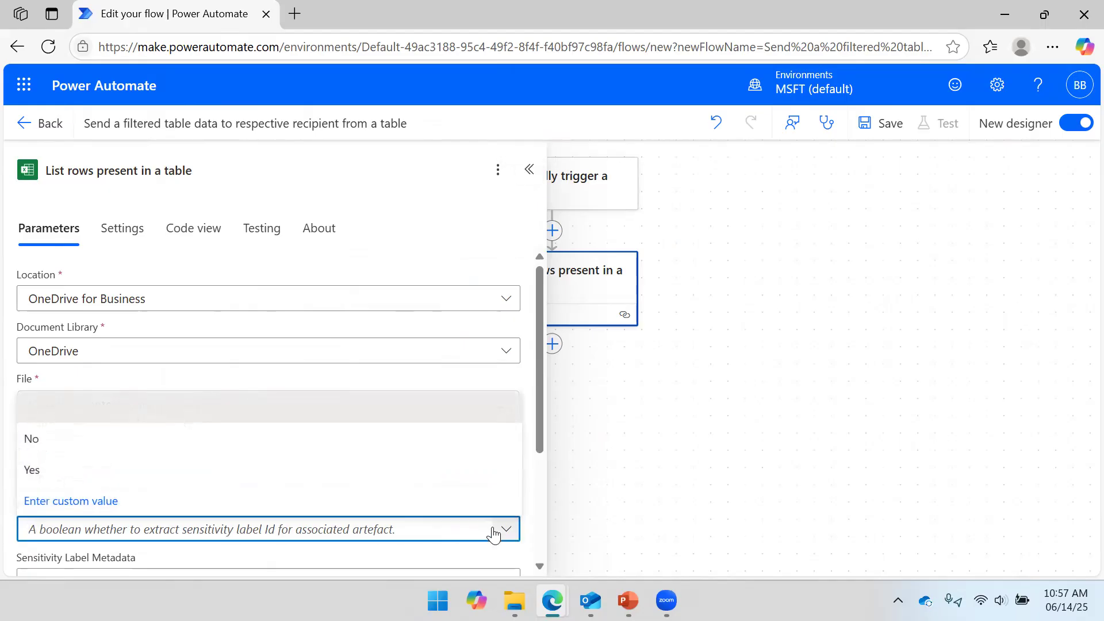
{"action": "left_click", "coordinate": [691, 421]}
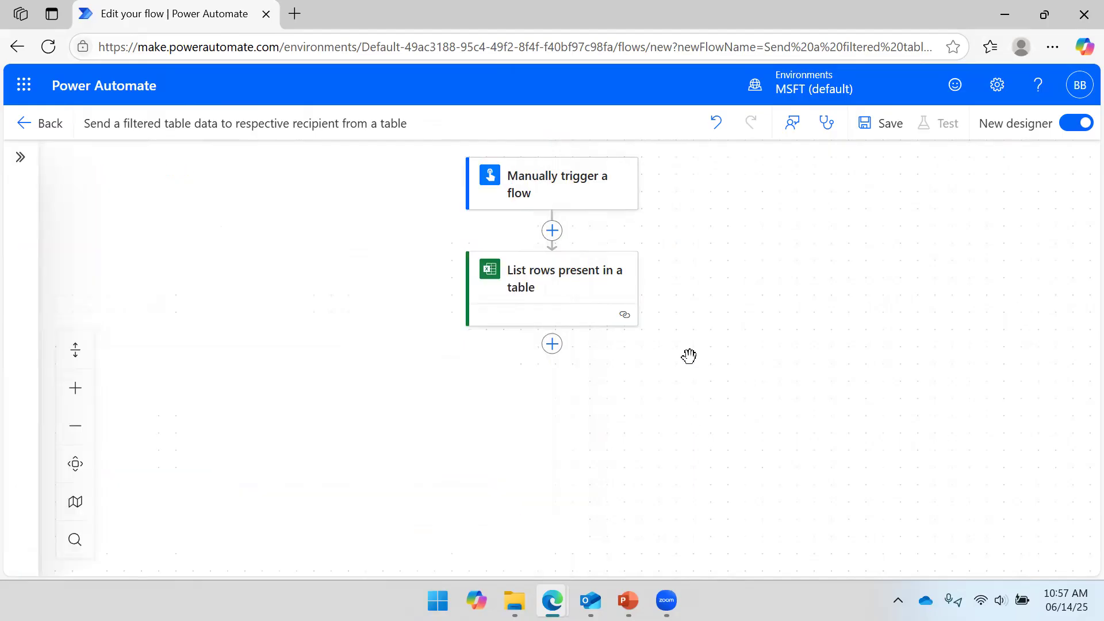
Step: Save the flow, collapse the List rows present in a table settings and dismiss the notification
{"action": "left_click", "coordinate": [521, 273]}
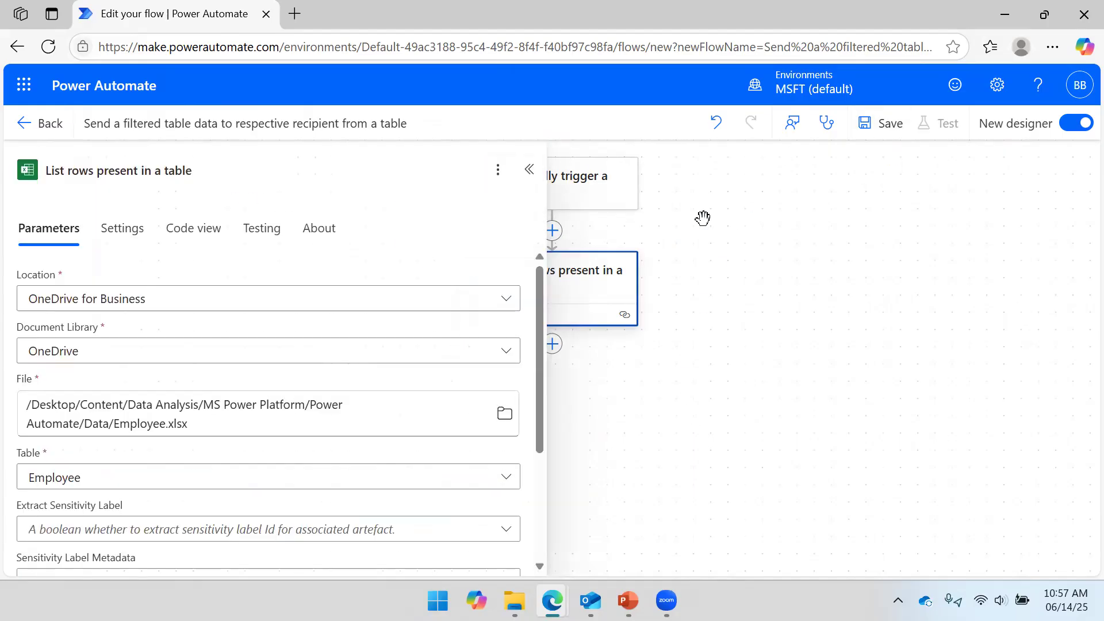
{"action": "left_click", "coordinate": [867, 123]}
{"action": "left_click", "coordinate": [528, 168]}
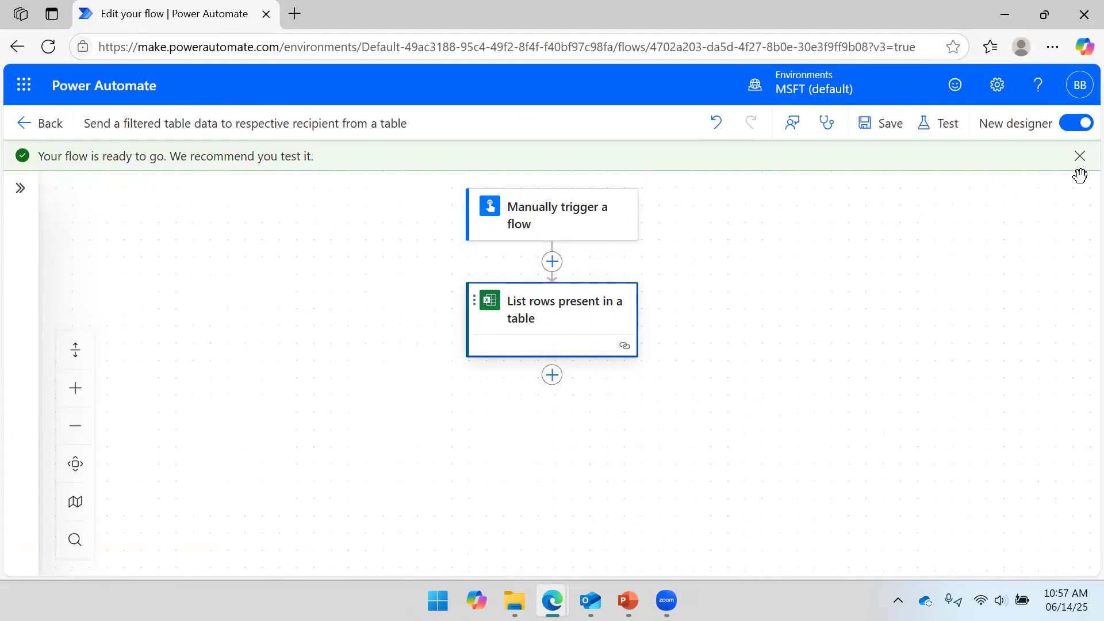
{"action": "left_click", "coordinate": [1079, 159]}
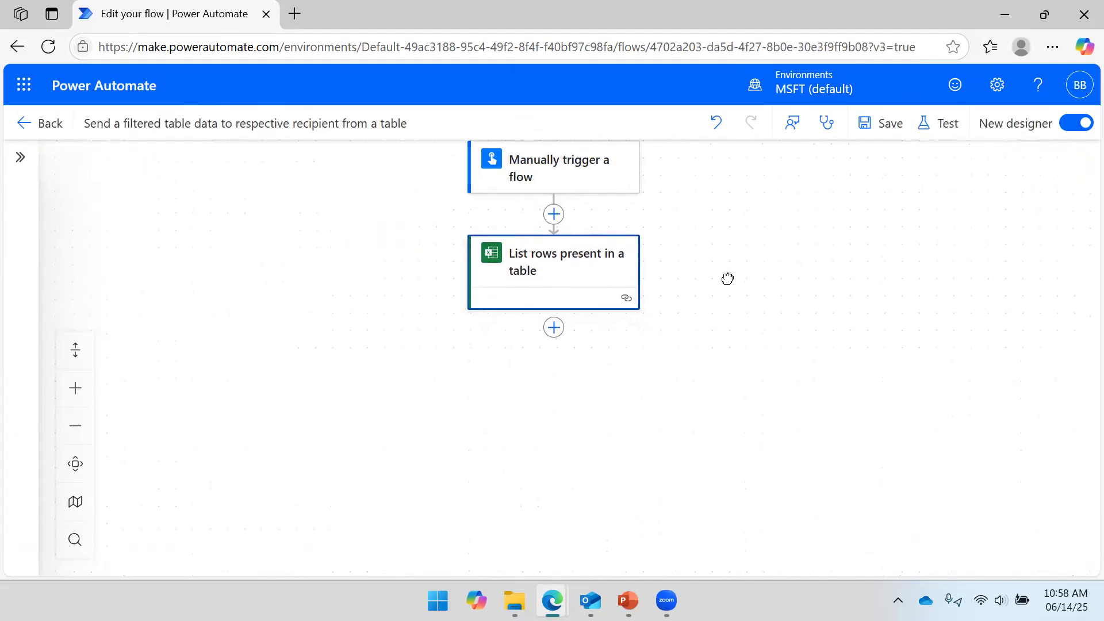
Step: Search for "send an email" and add the Office 365 Outlook action Send an email (V2) below List rows present in a table
{"action": "left_click_drag", "start_coordinate": [727, 279], "coordinate": [728, 283]}
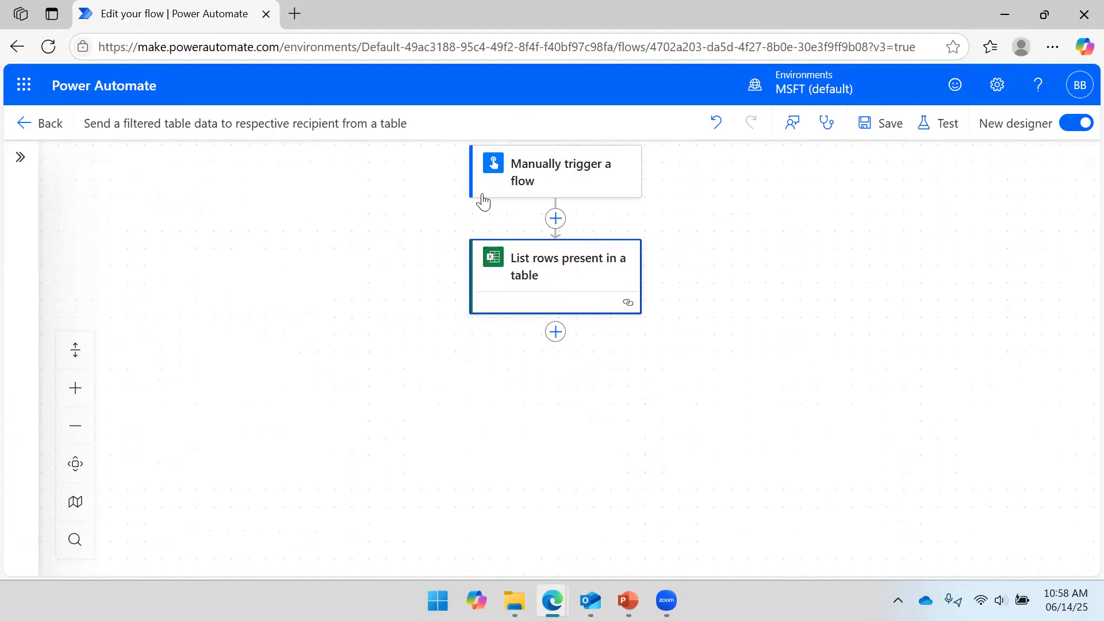
{"action": "left_click", "coordinate": [555, 331]}
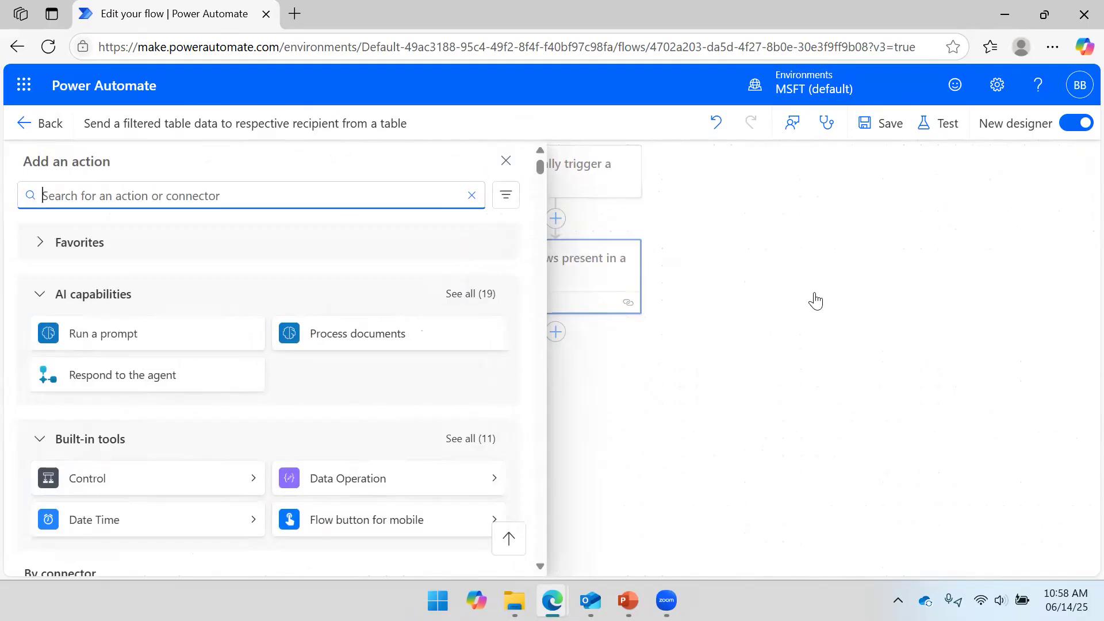
{"action": "left_click", "coordinate": [505, 160]}
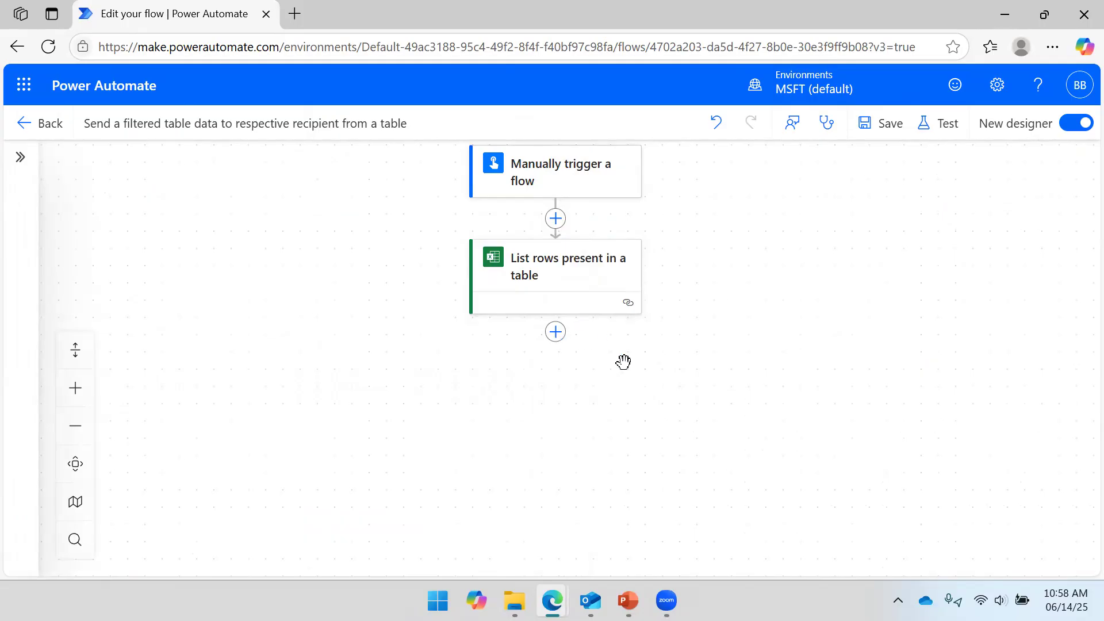
{"action": "left_click", "coordinate": [561, 338]}
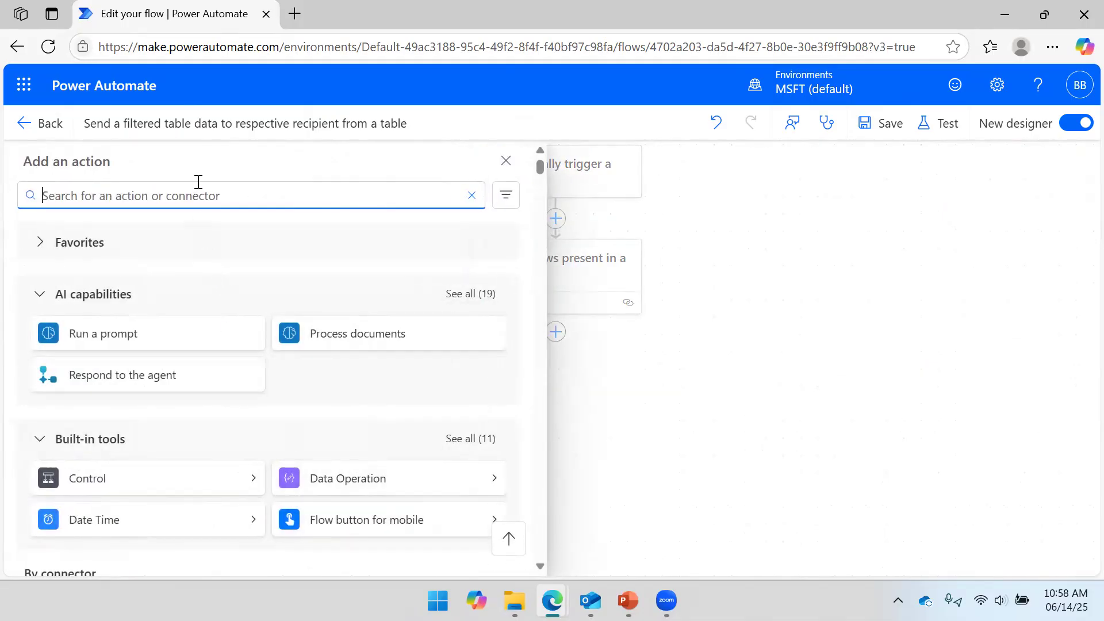
{"action": "type", "text": "send"}
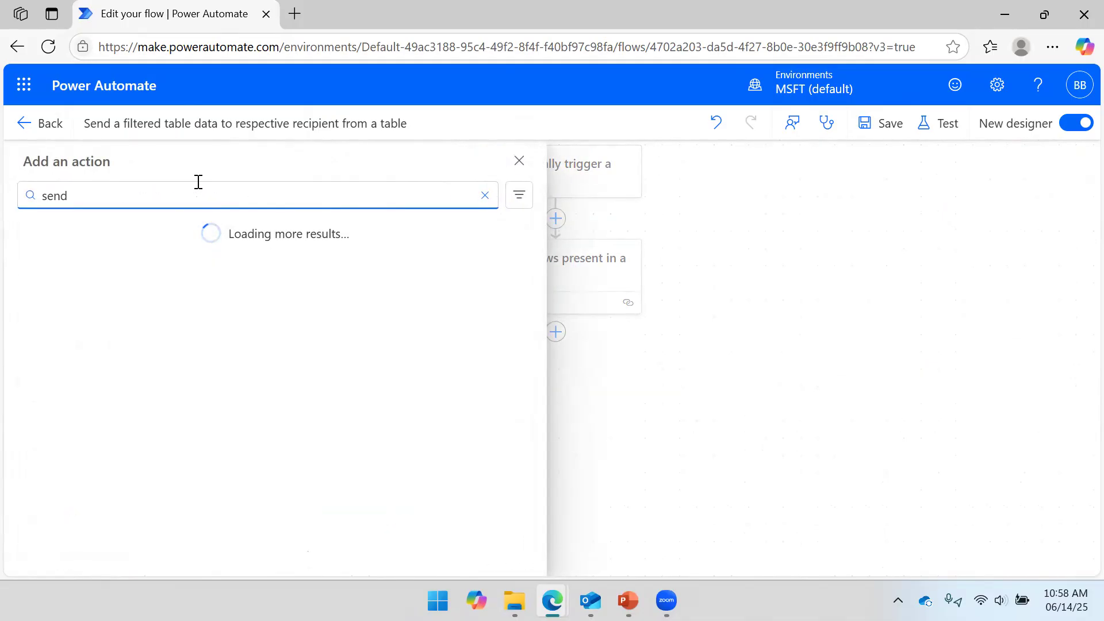
{"action": "type", "text": " an commuca"}
{"action": "key", "text": "BackSpace"}
{"action": "key", "text": "BackSpace"}
{"action": "key", "text": "BackSpace"}
{"action": "key", "text": "BackSpace"}
{"action": "key", "text": "BackSpace"}
{"action": "key", "text": "BackSpace"}
{"action": "key", "text": "BackSpace"}
{"action": "key", "text": "BackSpace"}
{"action": "key", "text": "BackSpace"}
{"action": "type", "text": "email"}
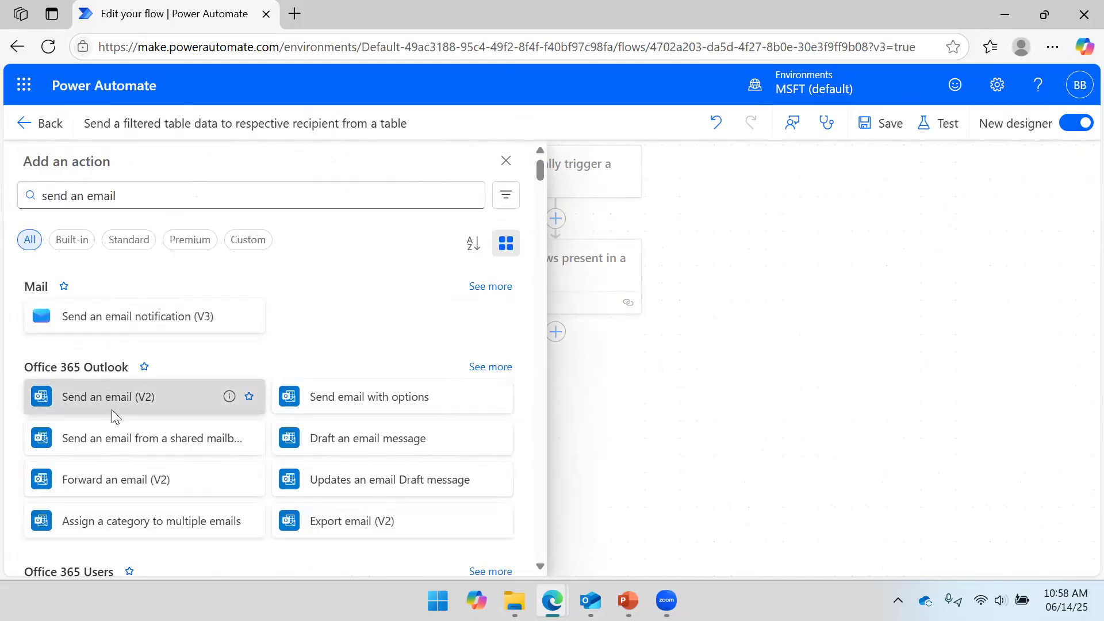
{"action": "left_click", "coordinate": [112, 409]}
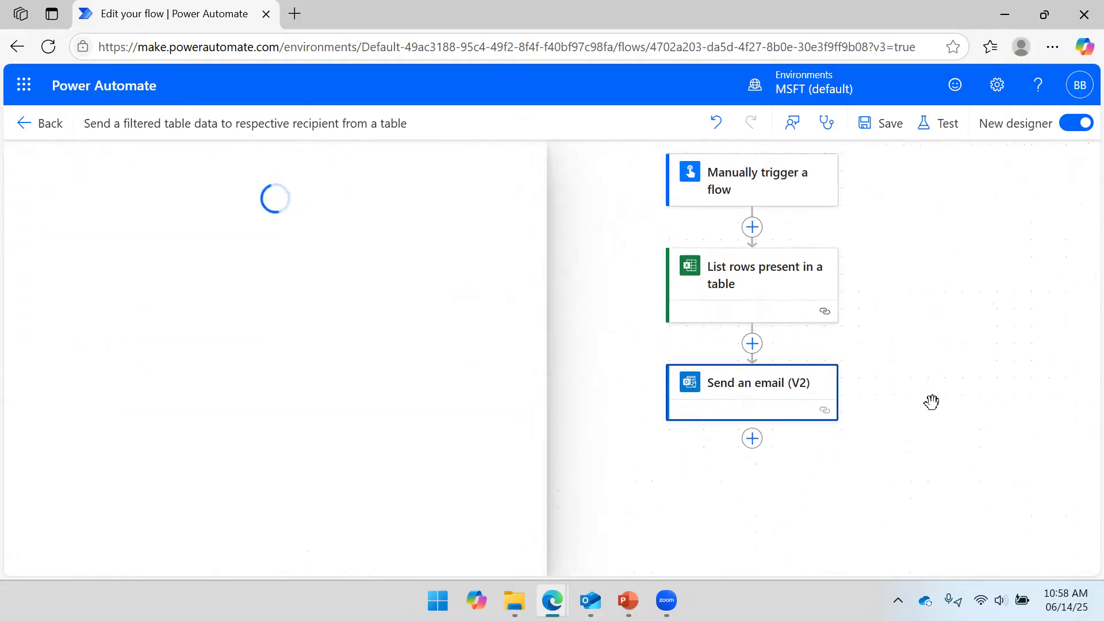
Step: Switch the email's To field to dynamic content and insert the Email column from List rows present in a table
{"action": "left_click", "coordinate": [166, 302]}
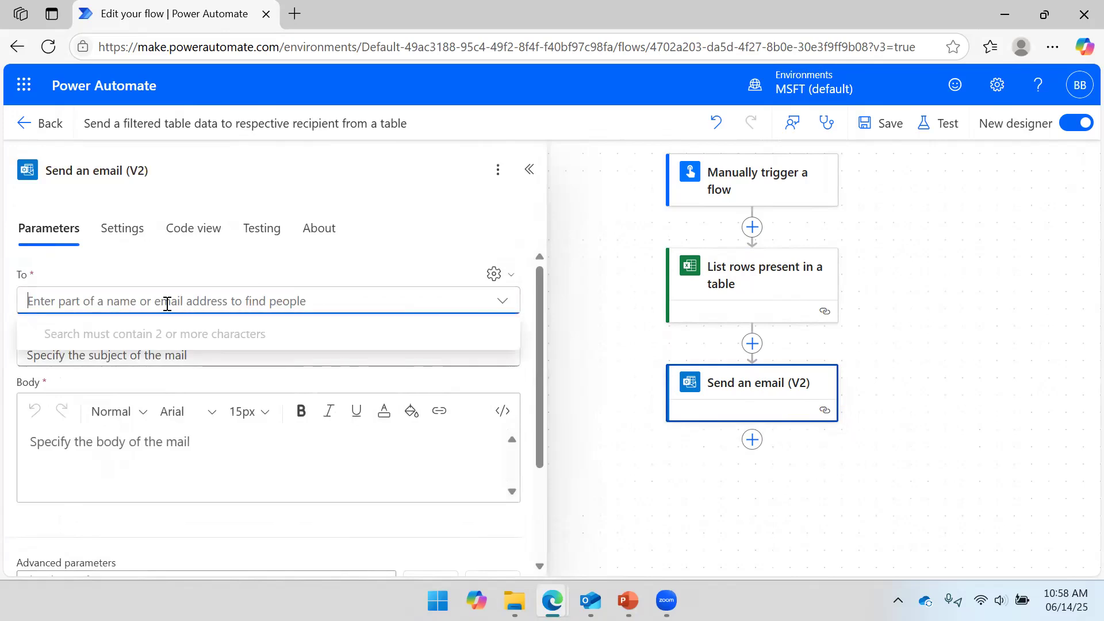
{"action": "left_click", "coordinate": [499, 305]}
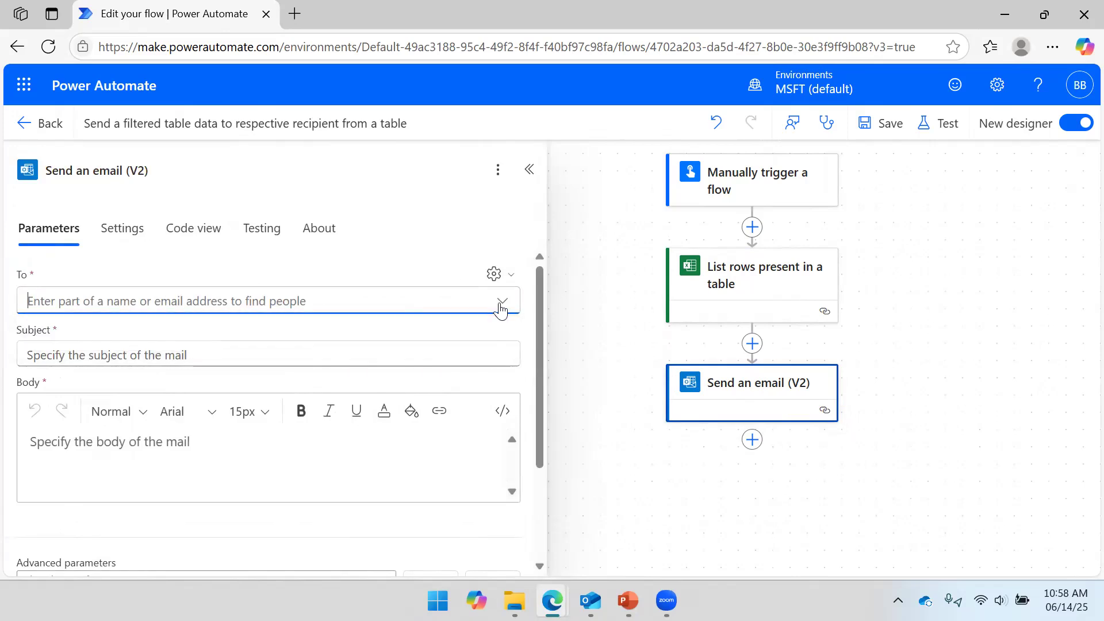
{"action": "left_click", "coordinate": [511, 277]}
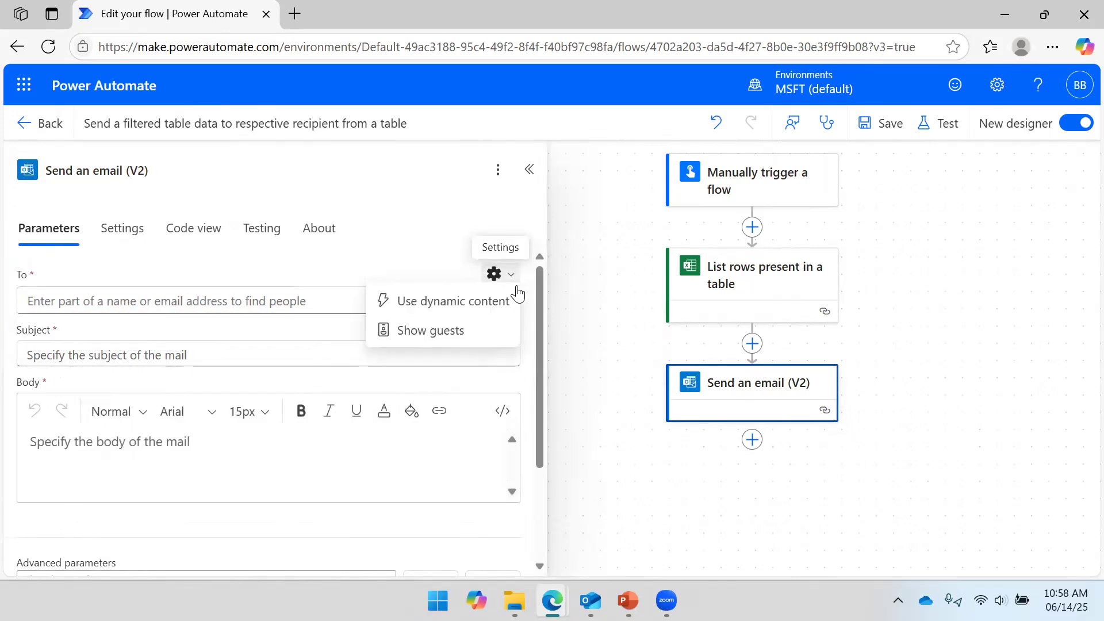
{"action": "left_click", "coordinate": [478, 314]}
{"action": "left_click", "coordinate": [487, 302]}
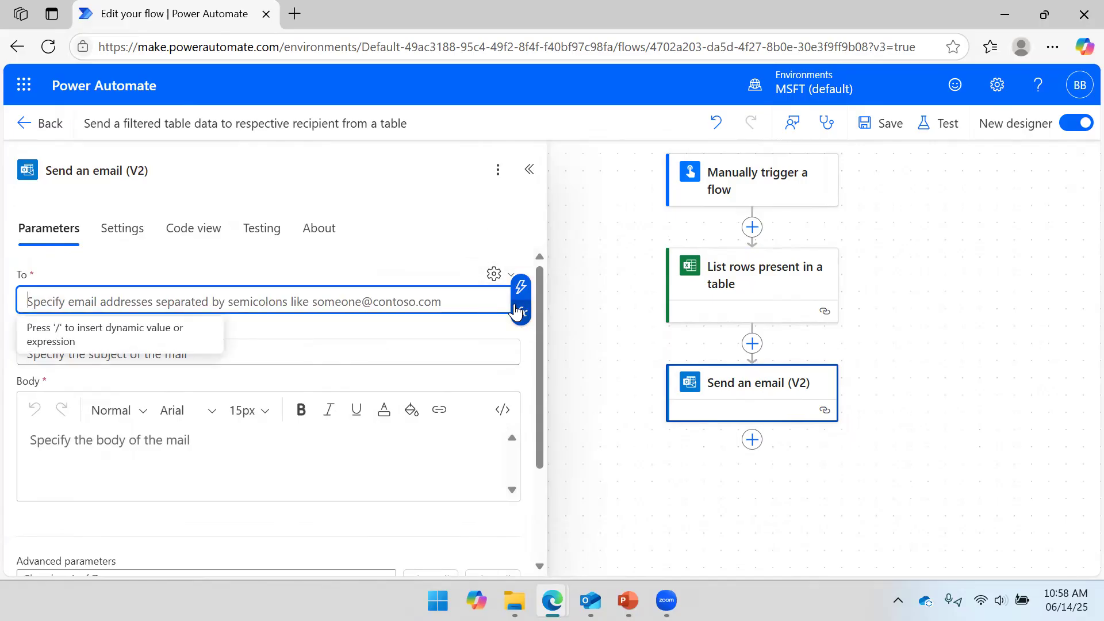
{"action": "left_click", "coordinate": [521, 295]}
{"action": "left_click", "coordinate": [585, 349]}
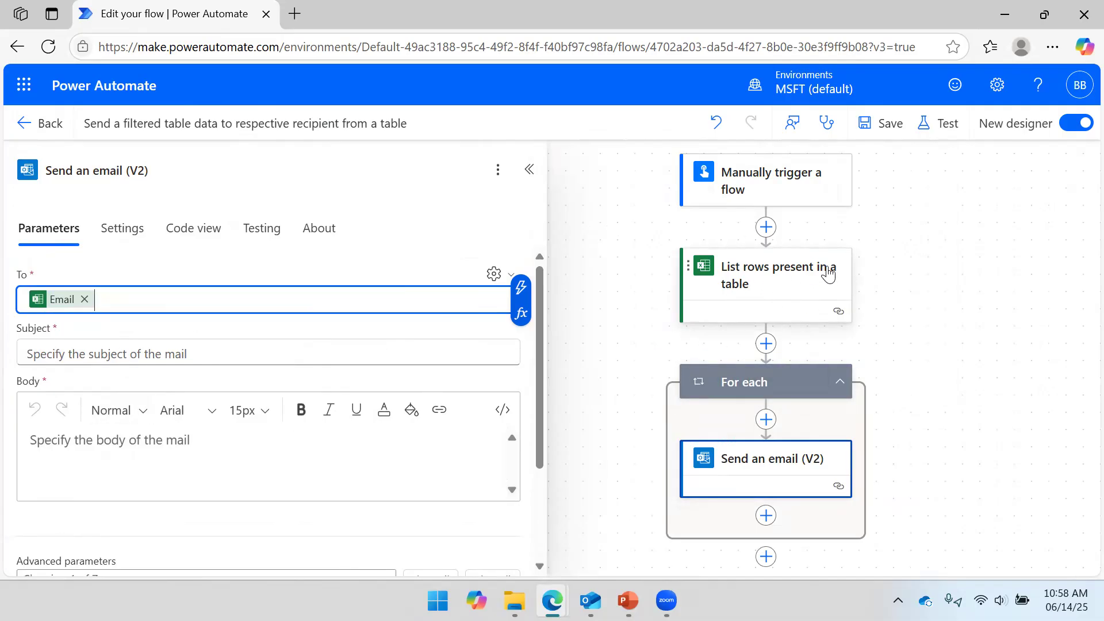
Step: Set the email subject to "Test Email" and open the dynamic content choices for the body
{"action": "left_click", "coordinate": [86, 356]}
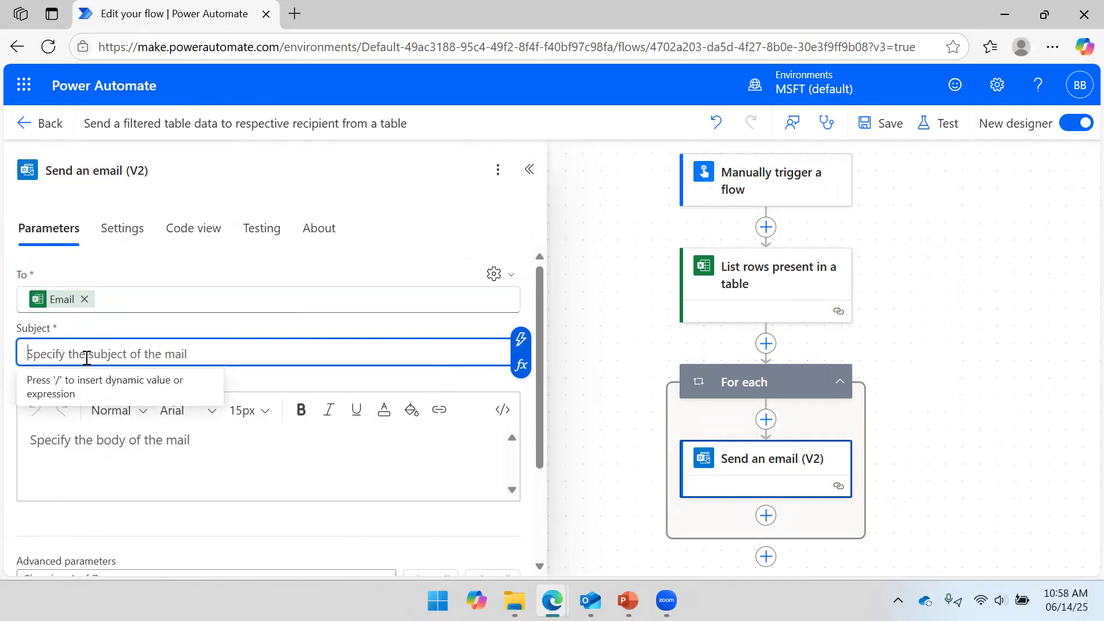
{"action": "type", "text": "Test Email"}
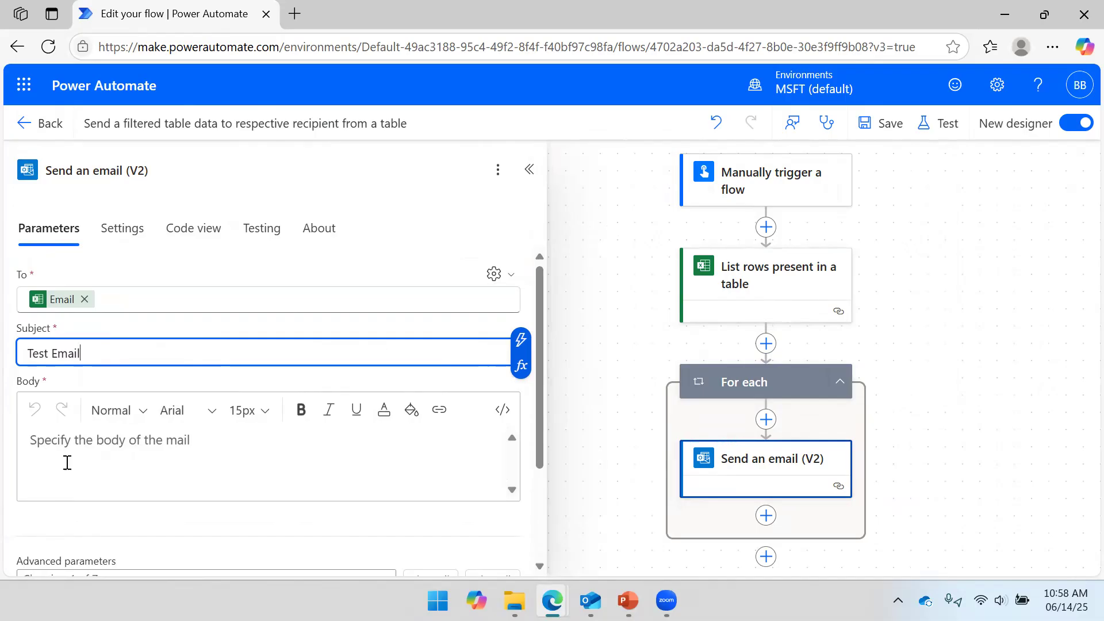
{"action": "left_click", "coordinate": [68, 460]}
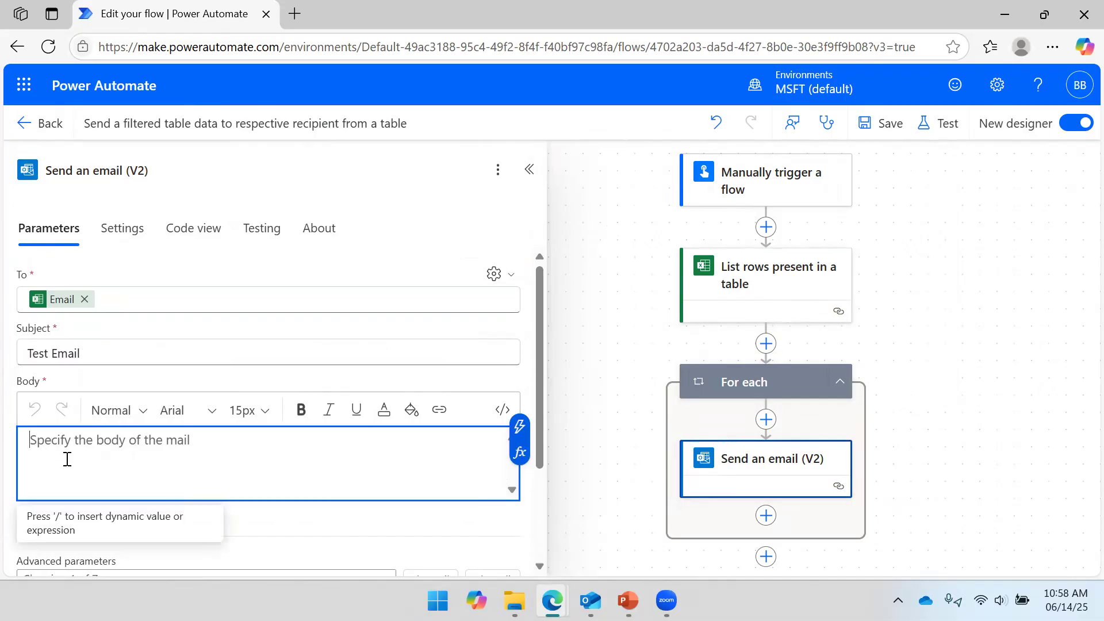
{"action": "left_click", "coordinate": [519, 426]}
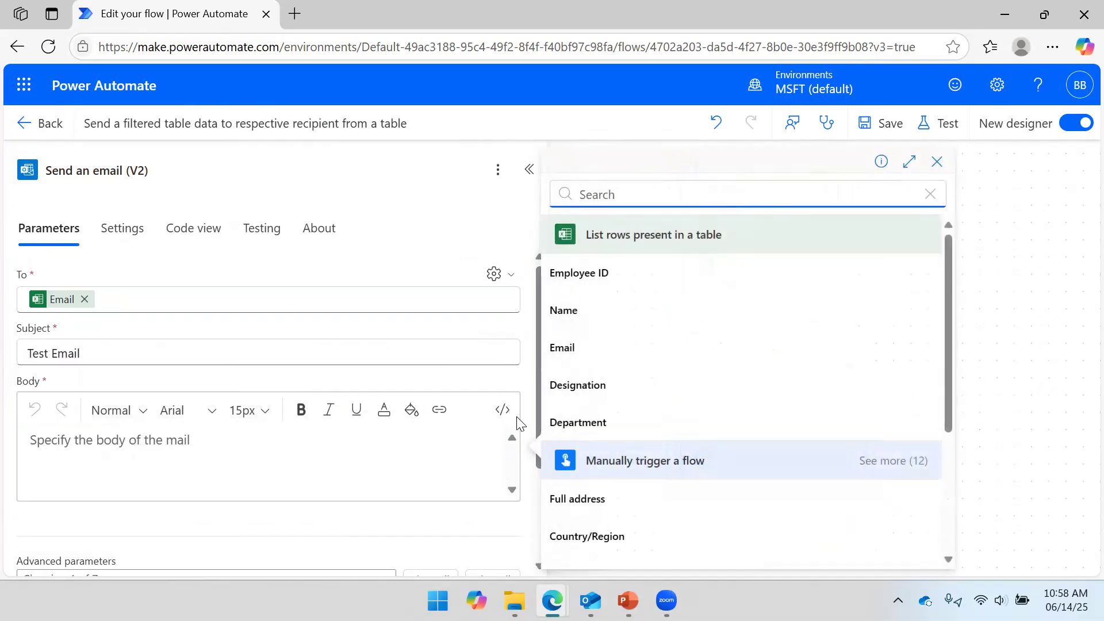
Step: Replace the subject text with the Email dynamic value from List rows present in a table
{"action": "left_click_drag", "start_coordinate": [120, 348], "coordinate": [3, 359]}
{"action": "type", "text": "F"}
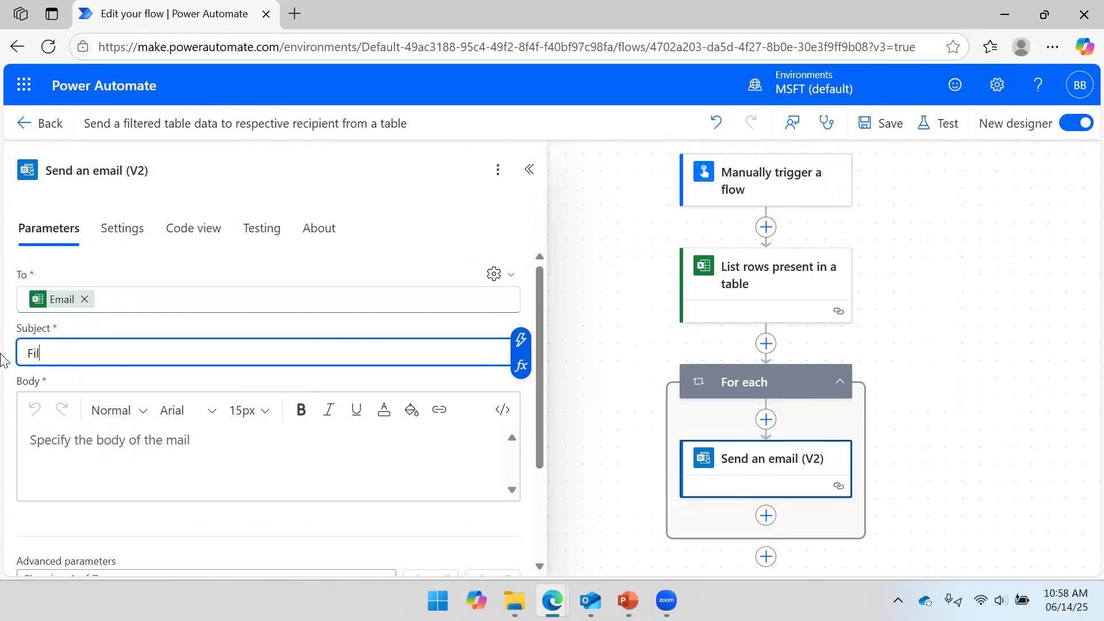
{"action": "key", "text": "BackSpace"}
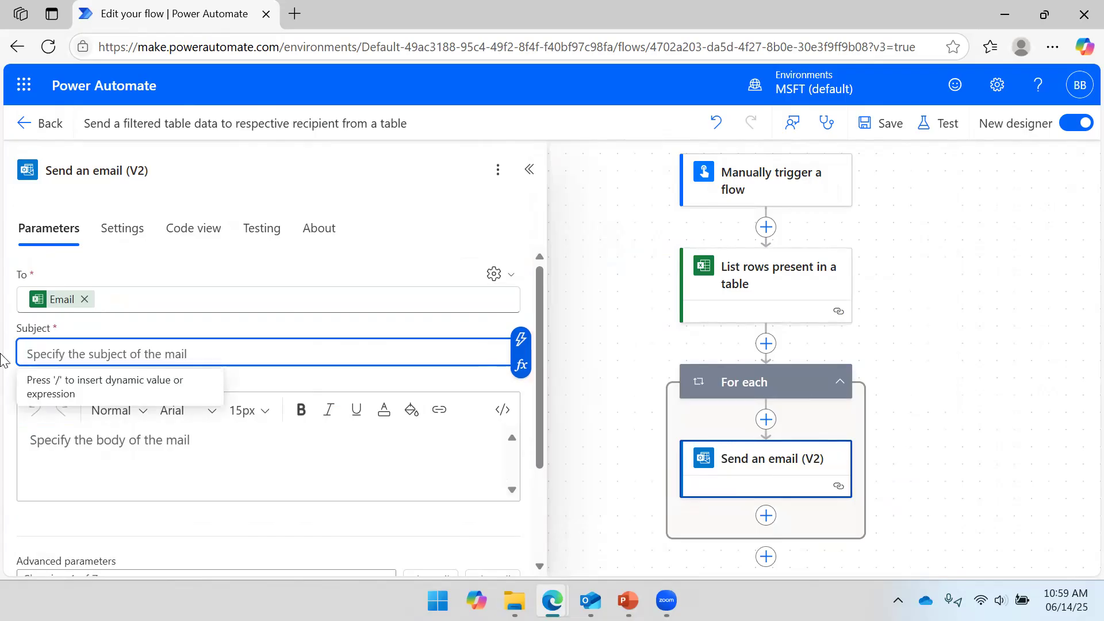
{"action": "left_click", "coordinate": [524, 352]}
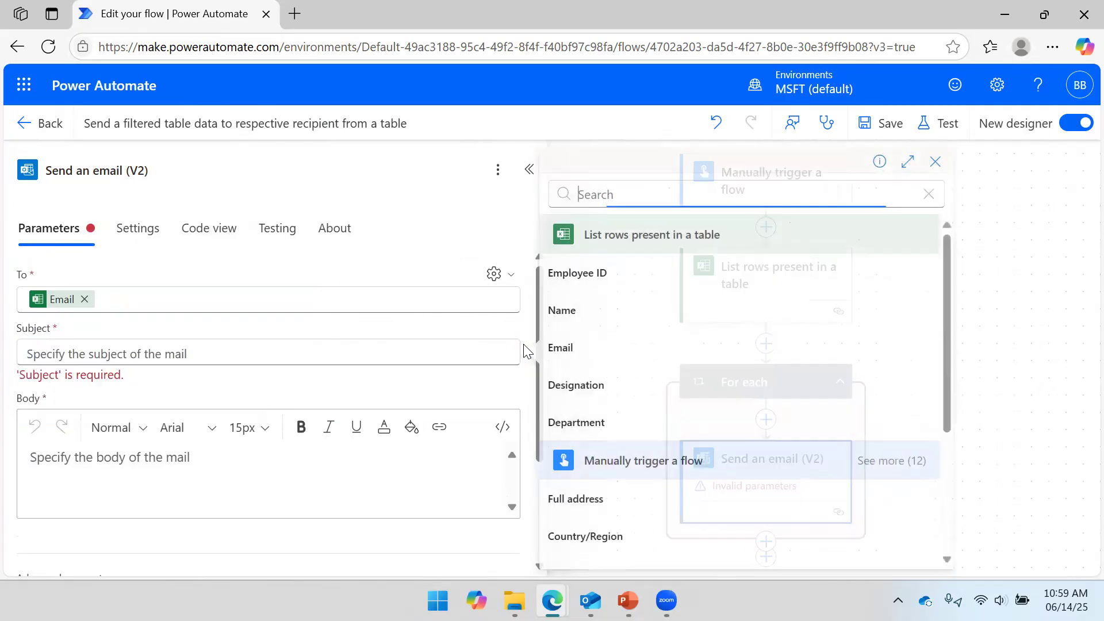
{"action": "left_click", "coordinate": [588, 364]}
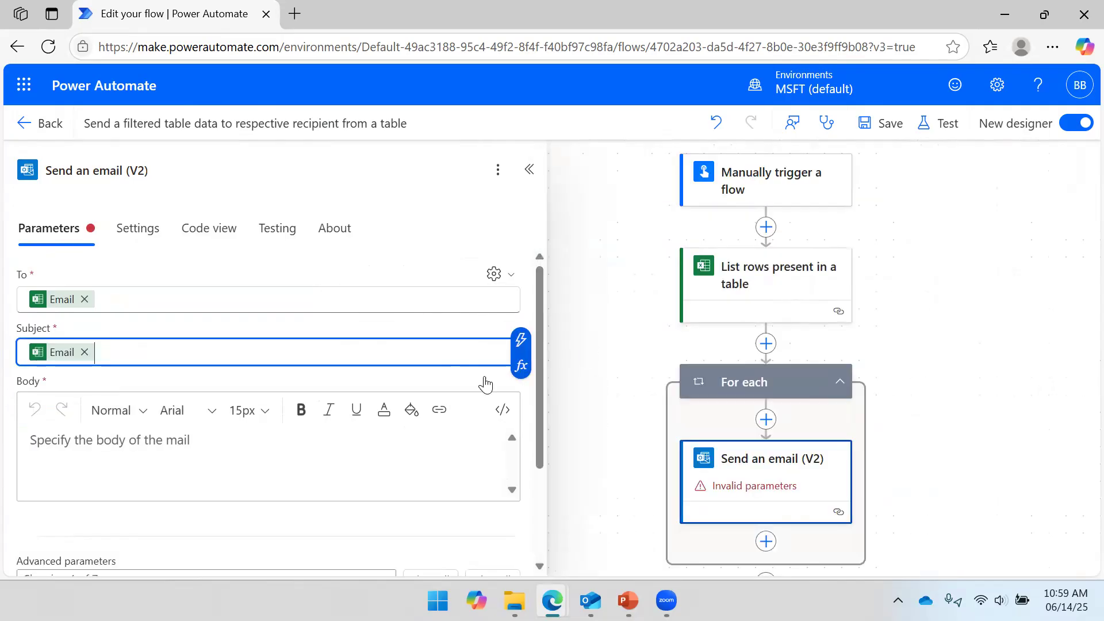
Step: Insert the For each Current item dynamic value into the body of the Send an email (V2) action
{"action": "left_click", "coordinate": [80, 451]}
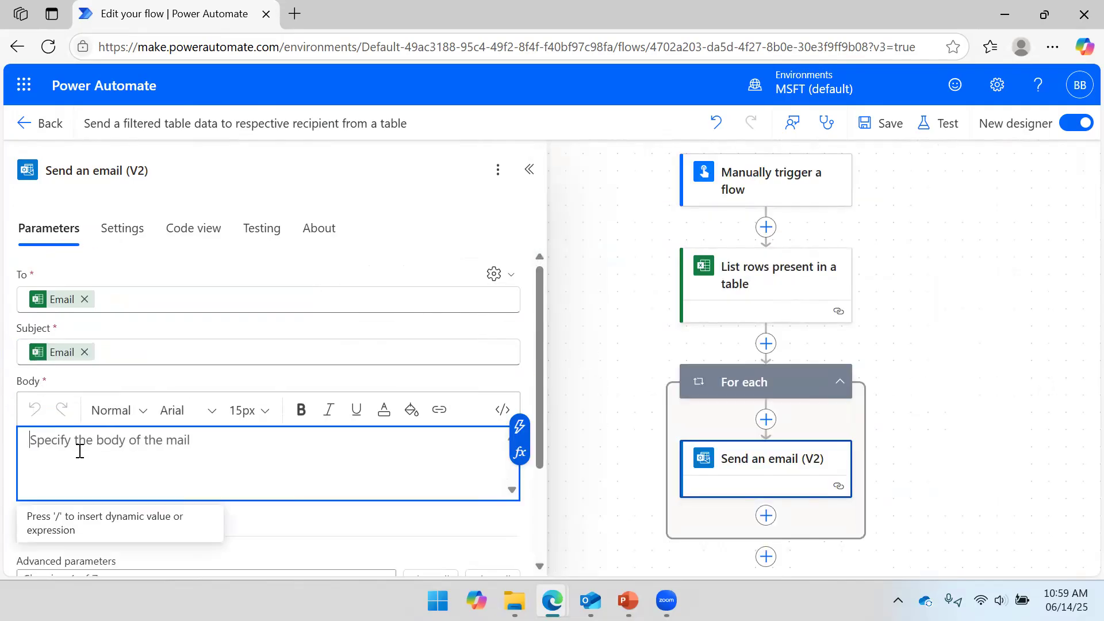
{"action": "left_click", "coordinate": [519, 426]}
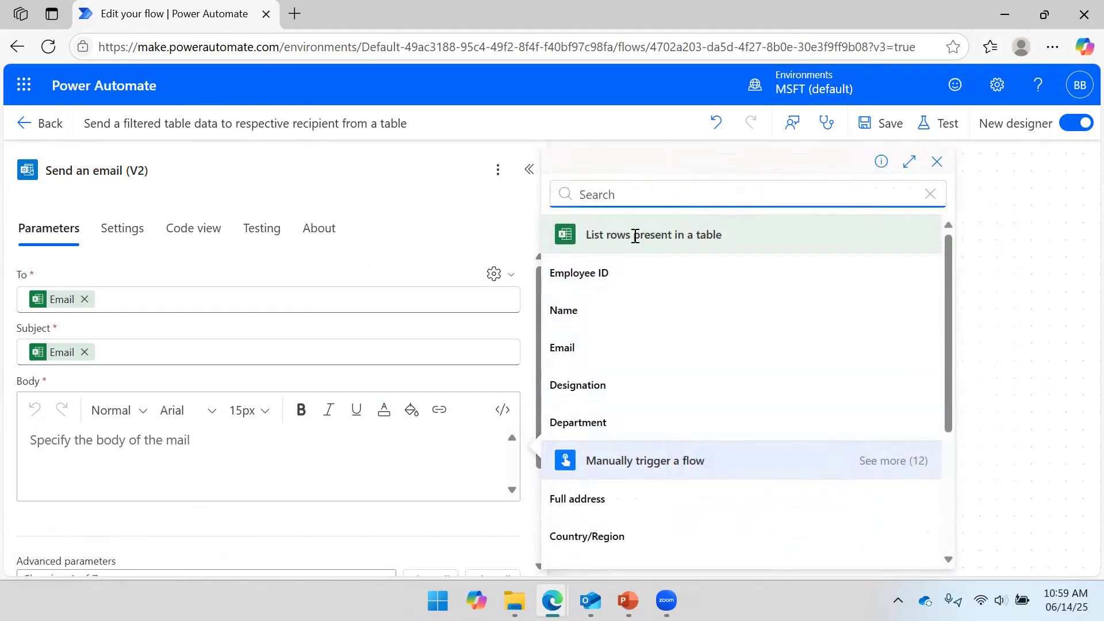
{"action": "scroll", "coordinate": [628, 301], "scroll_direction": "down", "scroll_amount": 2}
{"action": "scroll", "coordinate": [626, 307], "scroll_direction": "up", "scroll_amount": 2}
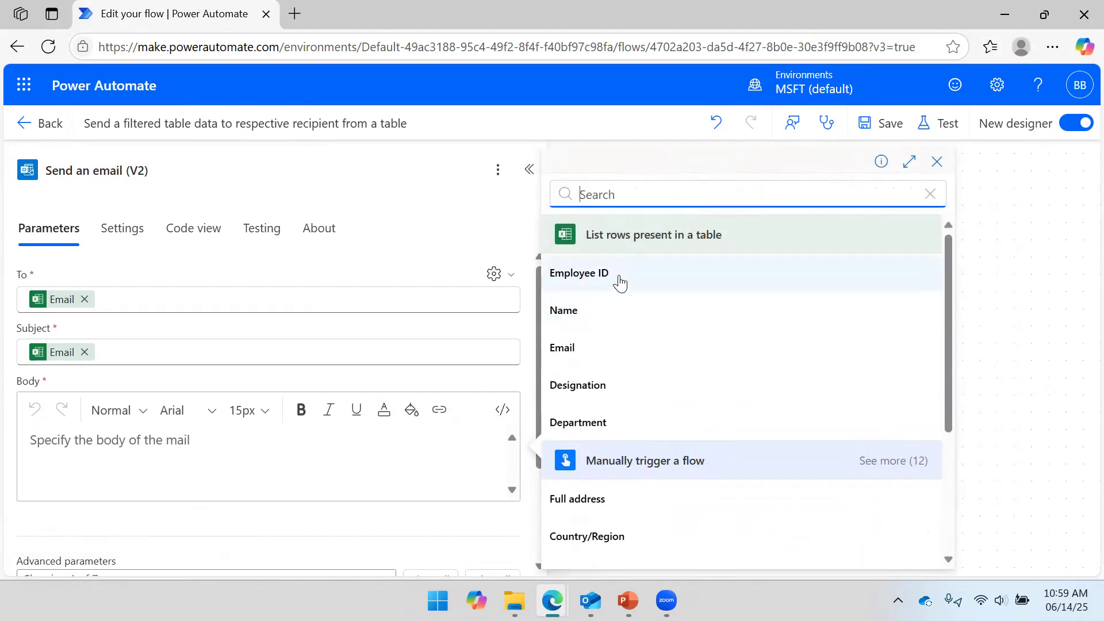
{"action": "scroll", "coordinate": [620, 279], "scroll_direction": "down", "scroll_amount": 3}
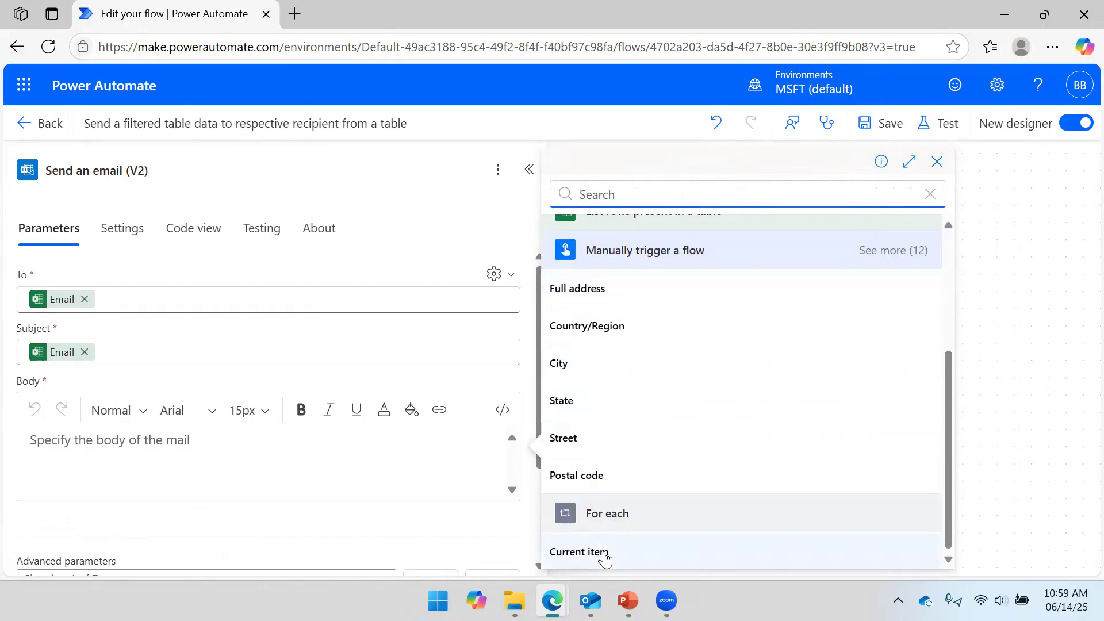
{"action": "left_click", "coordinate": [605, 557]}
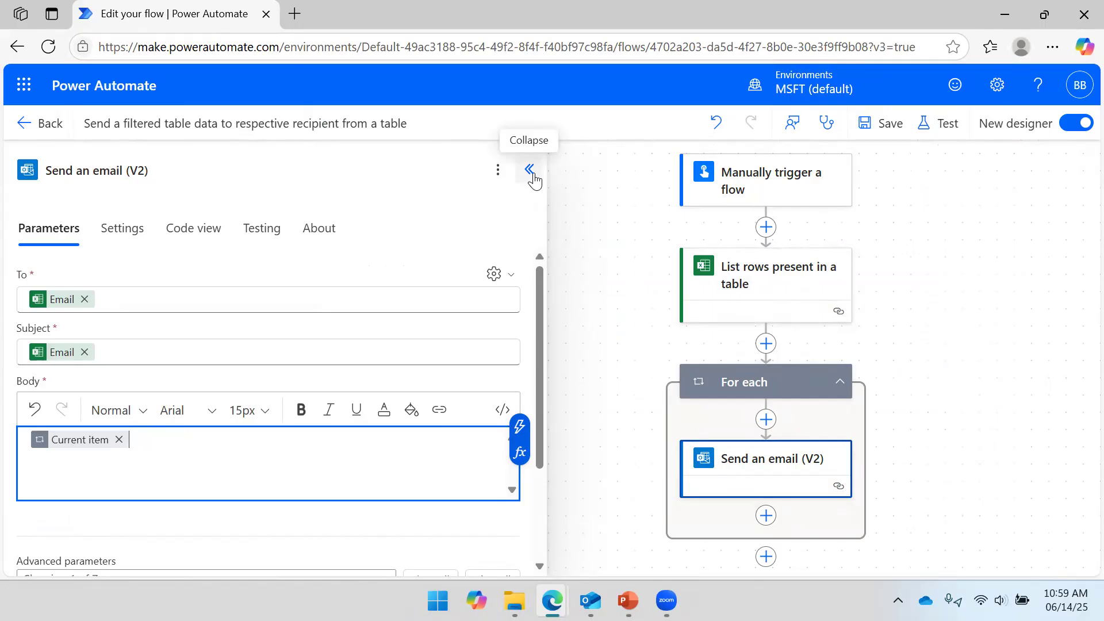
Step: Collapse the email action's settings, save the flow, and check the Sent Items folder in Outlook
{"action": "left_click", "coordinate": [529, 170]}
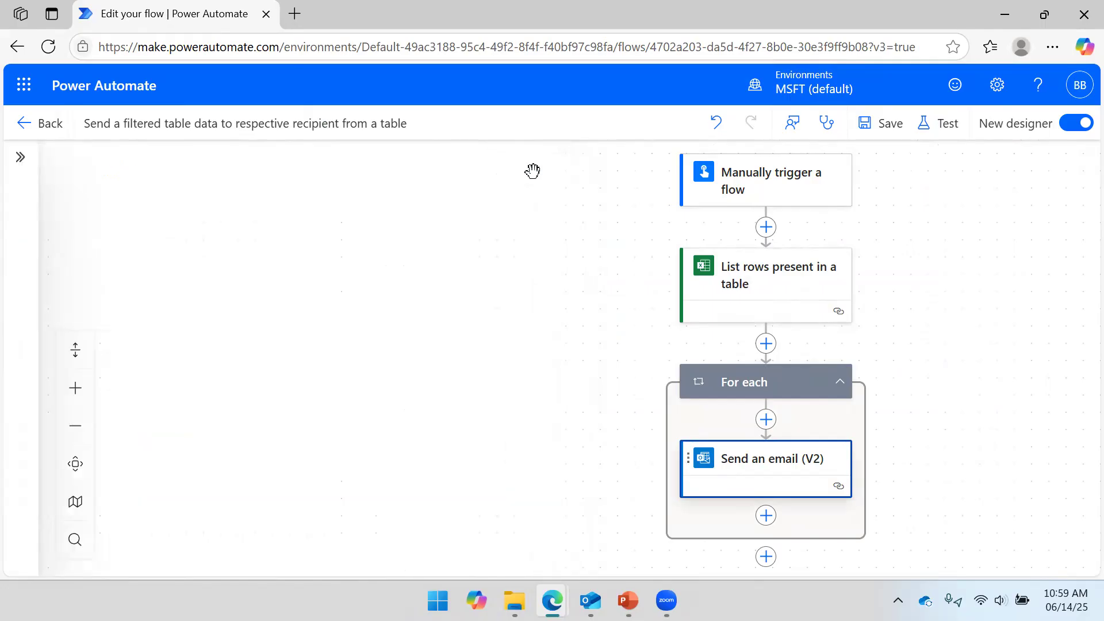
{"action": "left_click", "coordinate": [867, 141]}
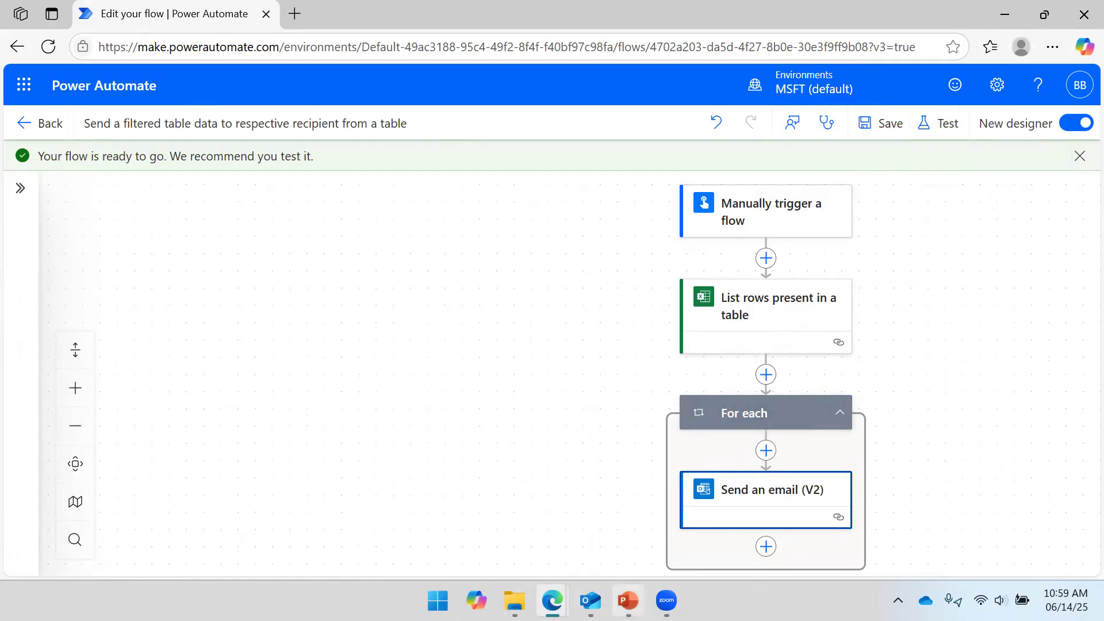
{"action": "left_click", "coordinate": [590, 600]}
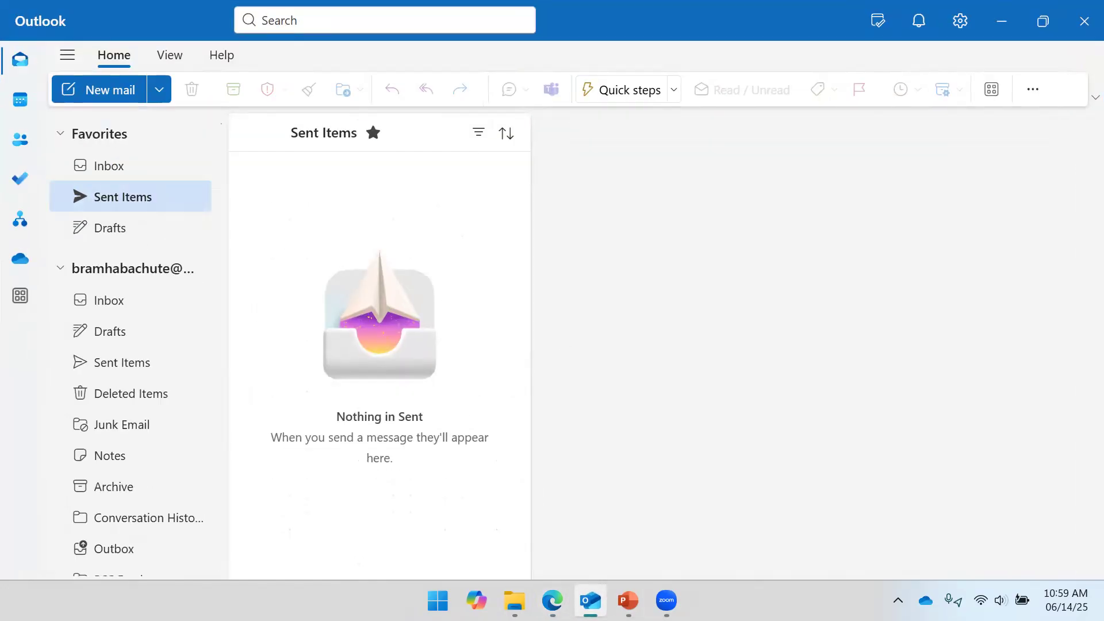
Step: Switch back to Power Automate and run a manual test of the flow with its Excel Online (Business) and Office 365 Outlook connections
{"action": "mouse_move", "coordinate": [551, 601]}
{"action": "left_click", "coordinate": [635, 522]}
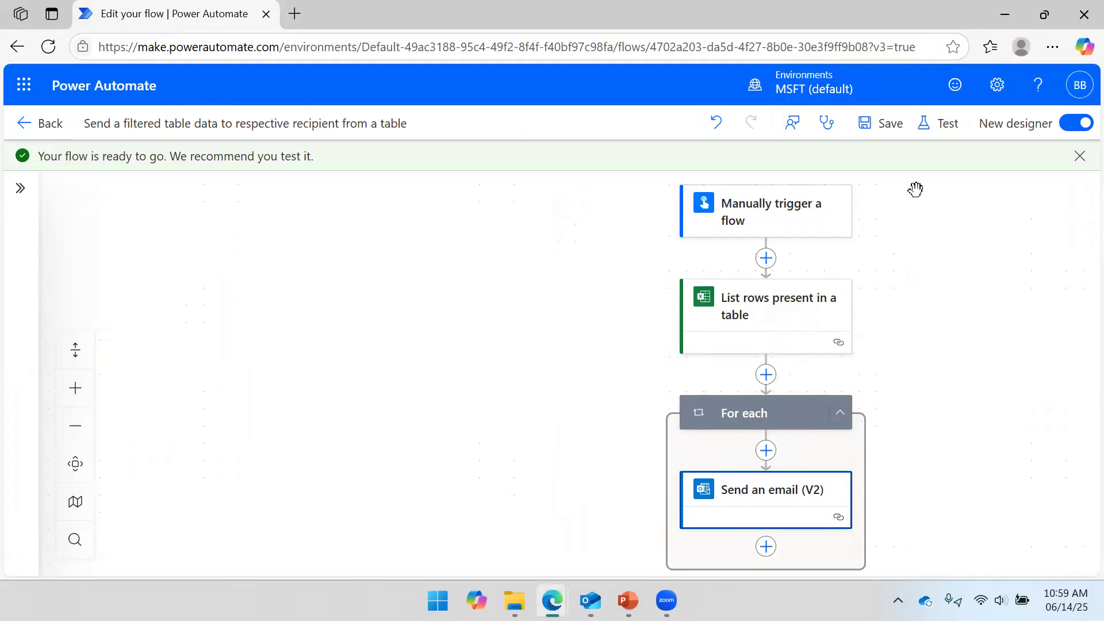
{"action": "left_click", "coordinate": [926, 123]}
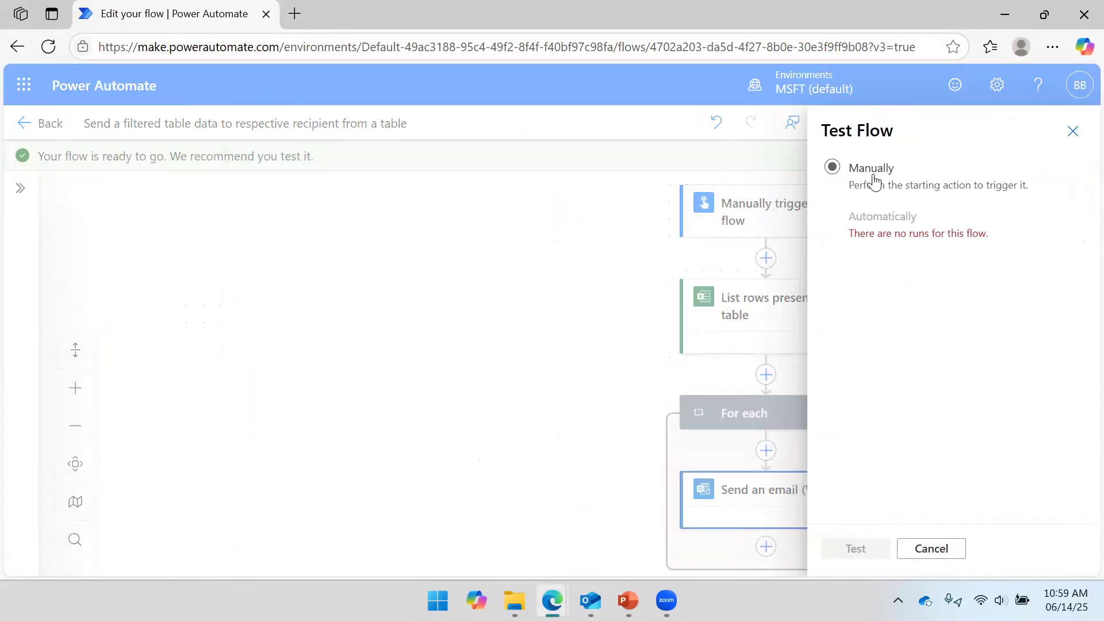
{"action": "left_click", "coordinate": [871, 174]}
{"action": "left_click", "coordinate": [866, 549]}
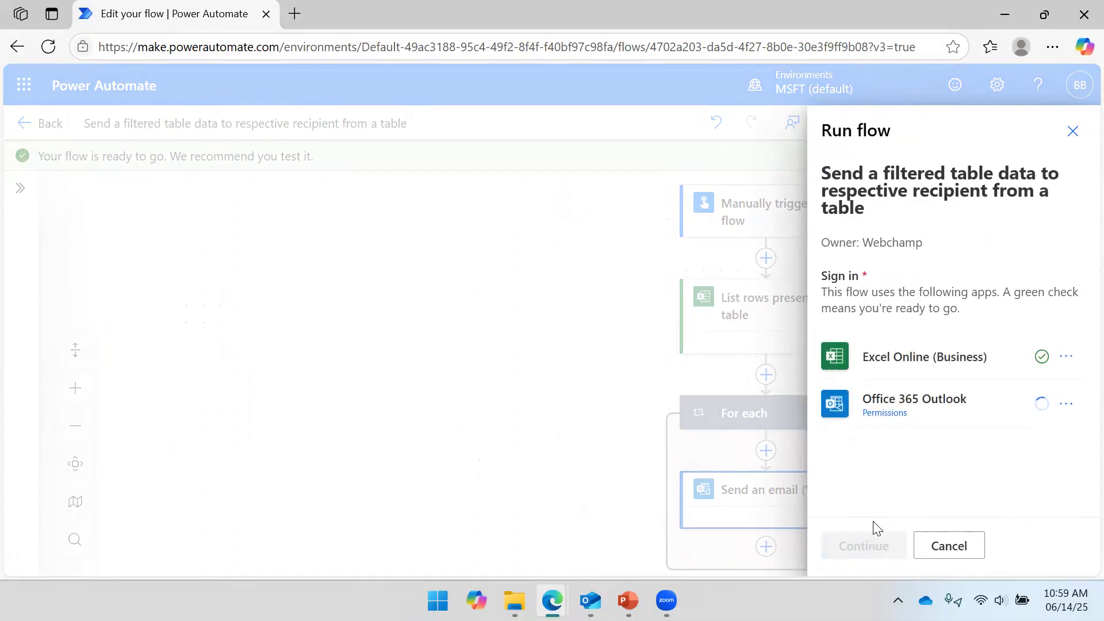
{"action": "left_click", "coordinate": [869, 546]}
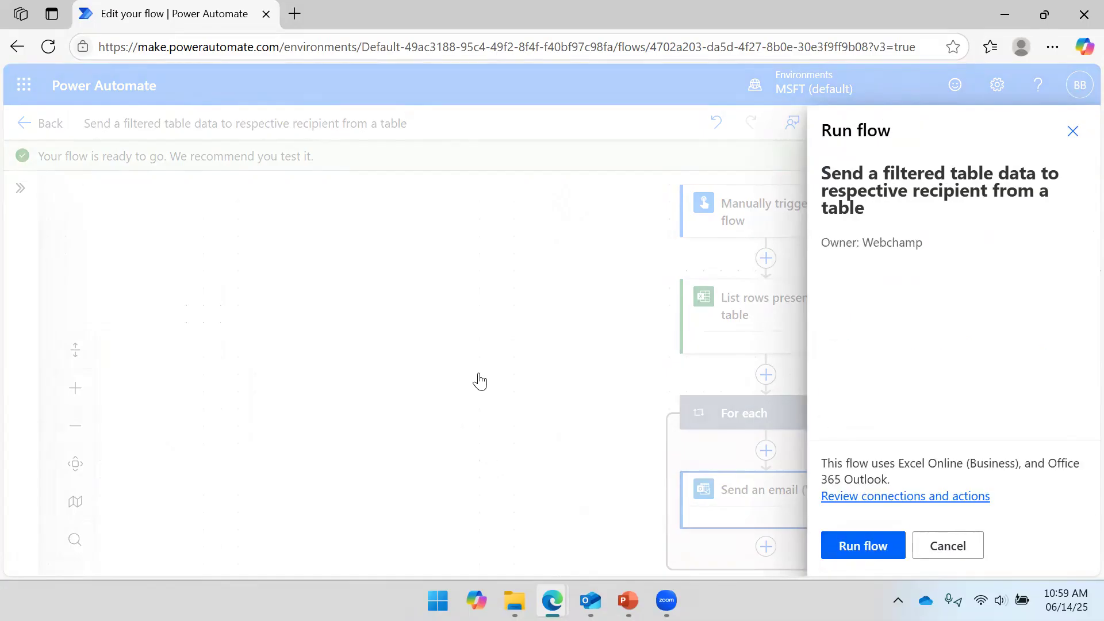
{"action": "left_click", "coordinate": [835, 555]}
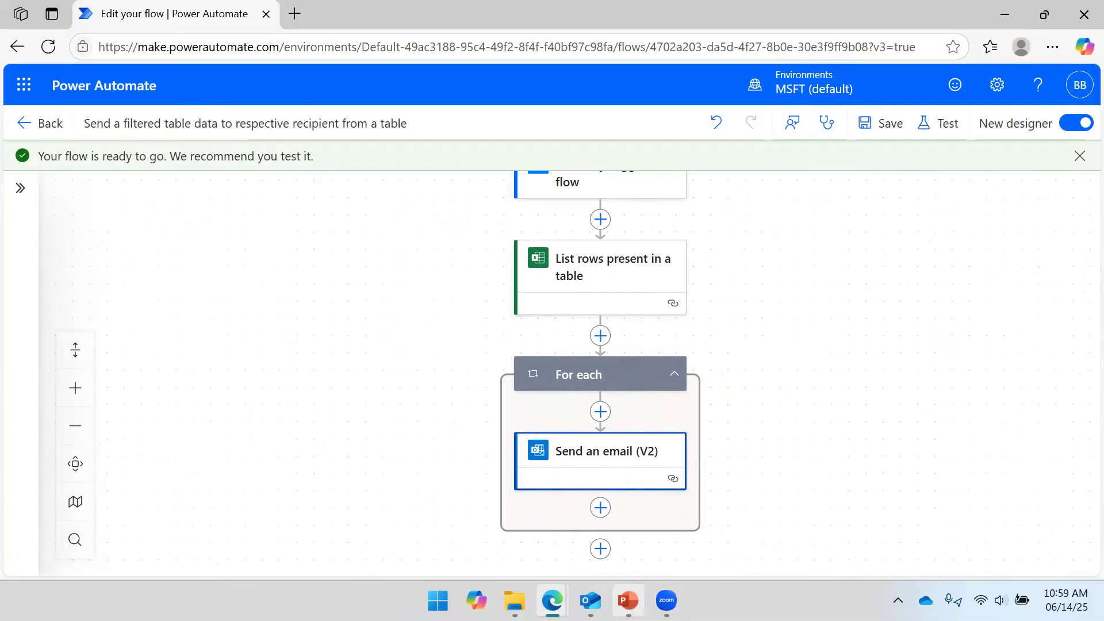
Step: Switch to Outlook and read the emails the flow sent to each recipient in Sent Items
{"action": "mouse_move", "coordinate": [590, 600]}
{"action": "left_click", "coordinate": [633, 498]}
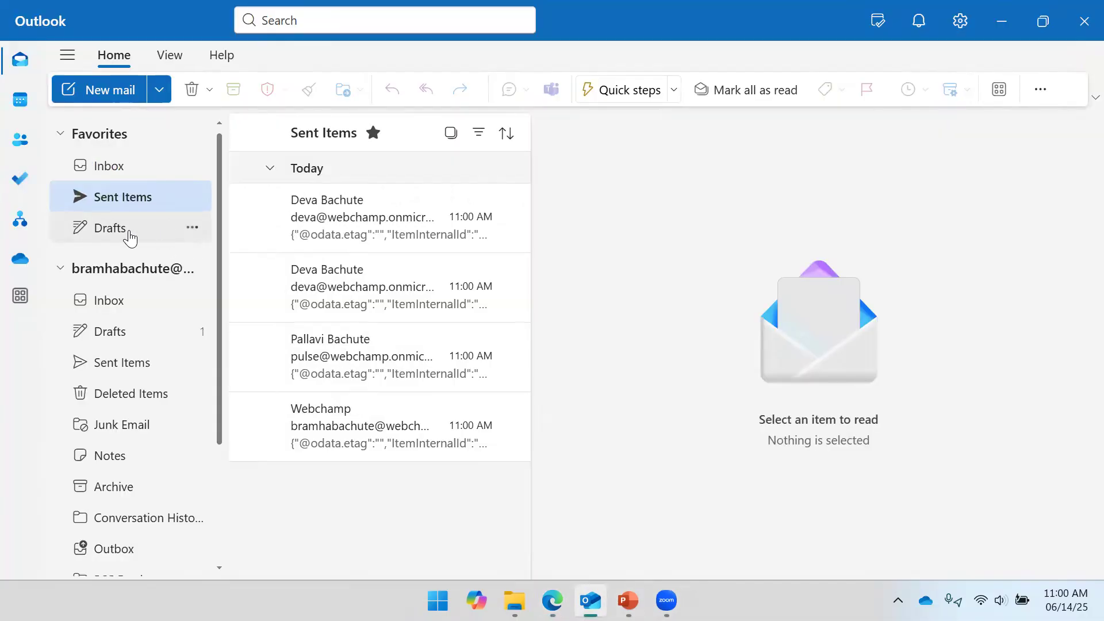
{"action": "left_click", "coordinate": [128, 232]}
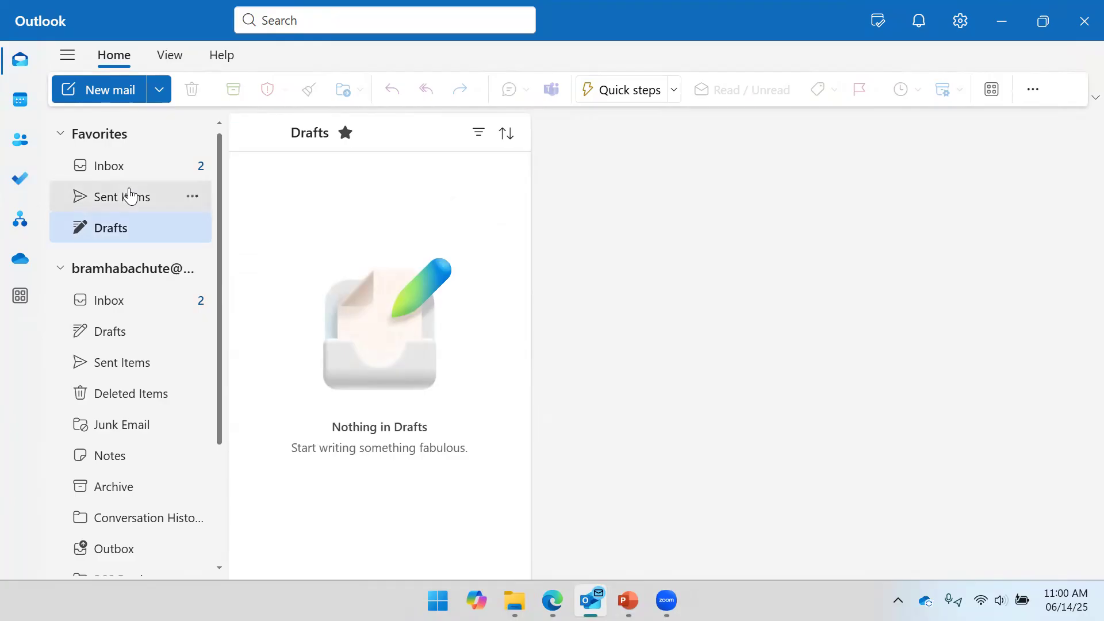
{"action": "left_click", "coordinate": [130, 196]}
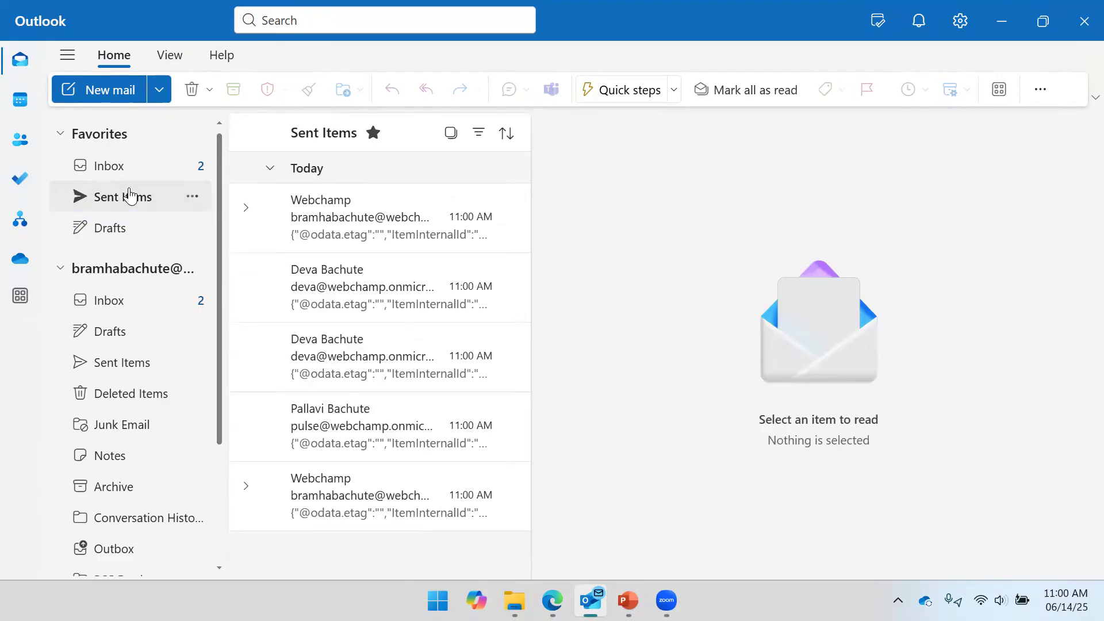
{"action": "left_click", "coordinate": [349, 291]}
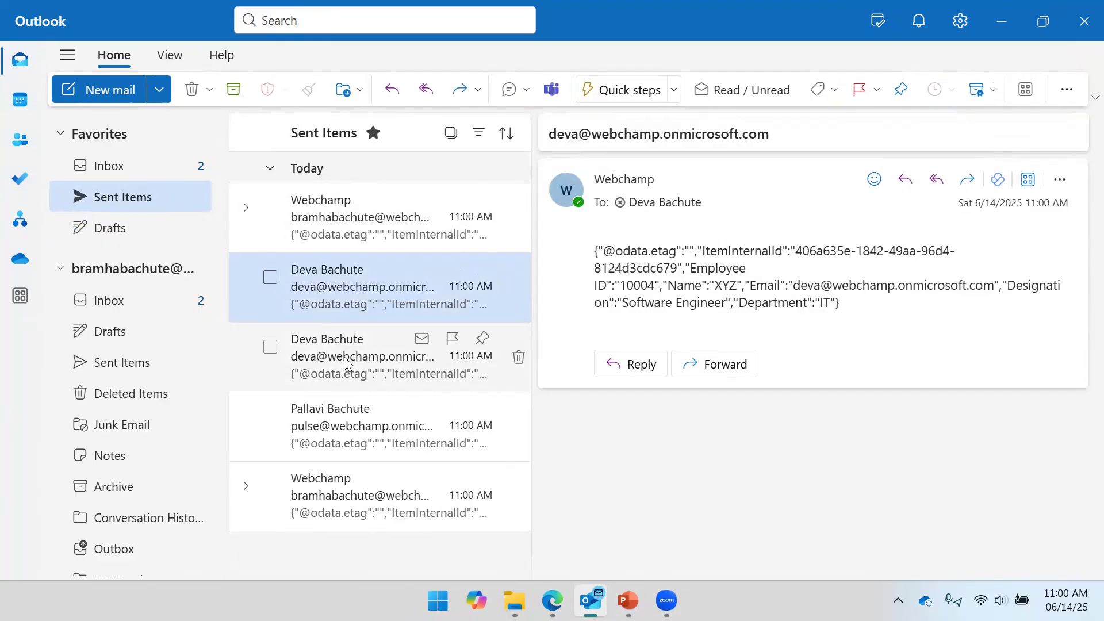
{"action": "left_click", "coordinate": [345, 363]}
{"action": "left_click", "coordinate": [348, 435]}
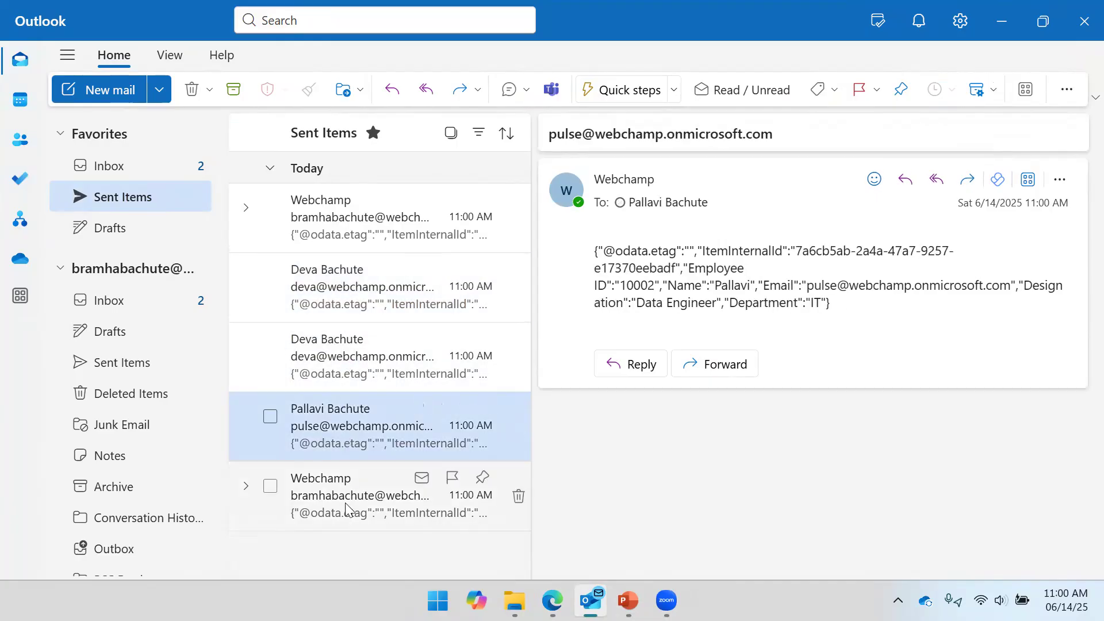
{"action": "left_click", "coordinate": [349, 508]}
{"action": "left_click", "coordinate": [353, 226]}
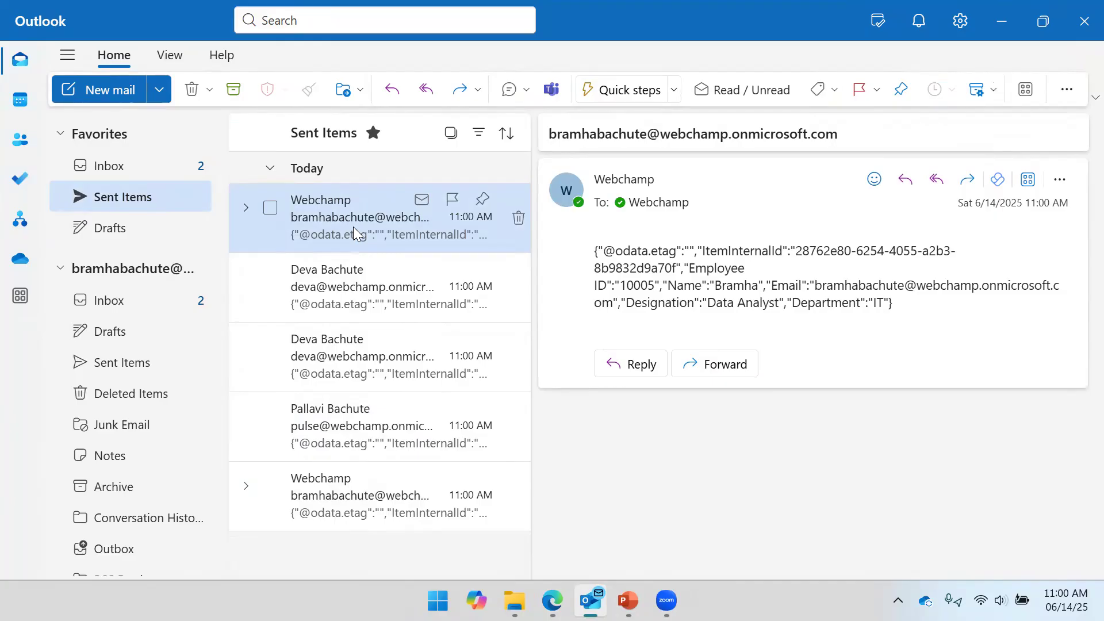
Step: Select all the test emails in the Sent Items folder and delete them
{"action": "left_click", "coordinate": [451, 132]}
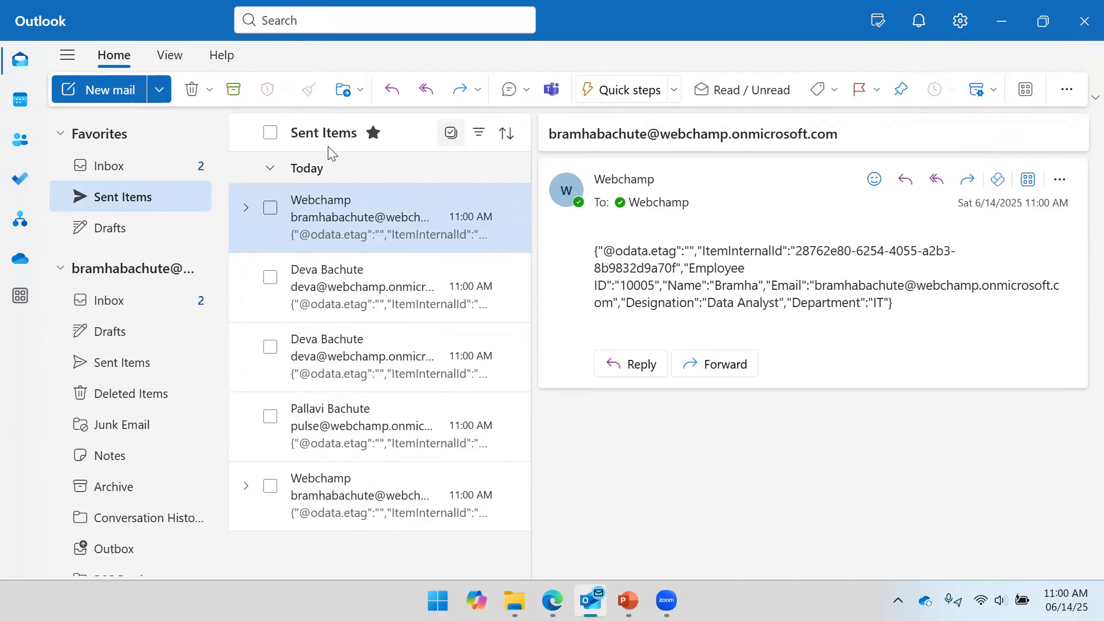
{"action": "left_click", "coordinate": [263, 135]}
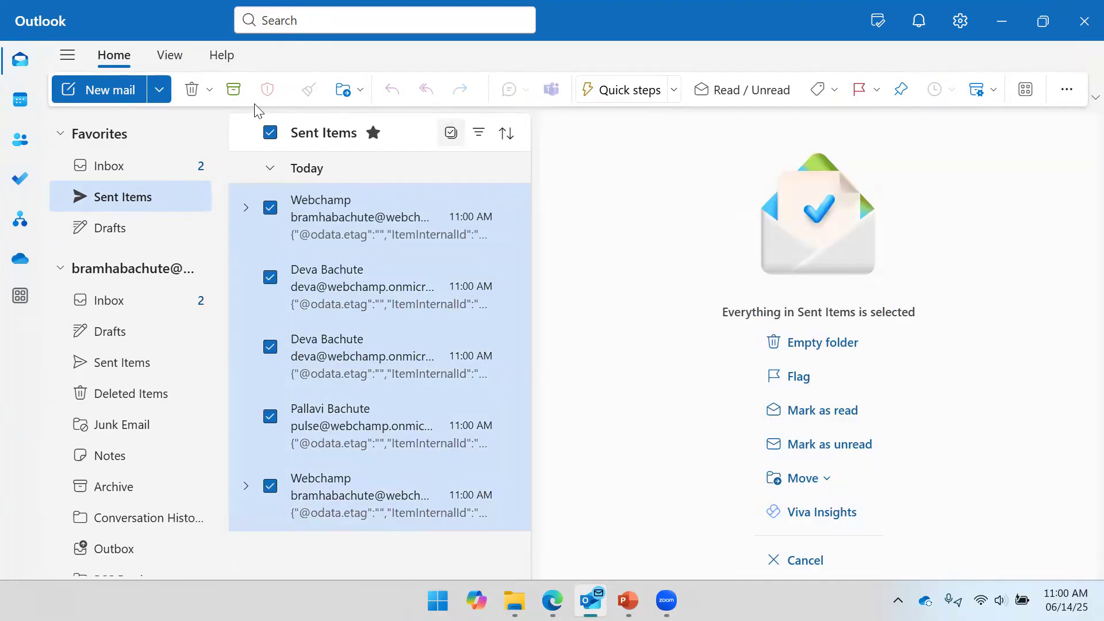
{"action": "left_click", "coordinate": [196, 98]}
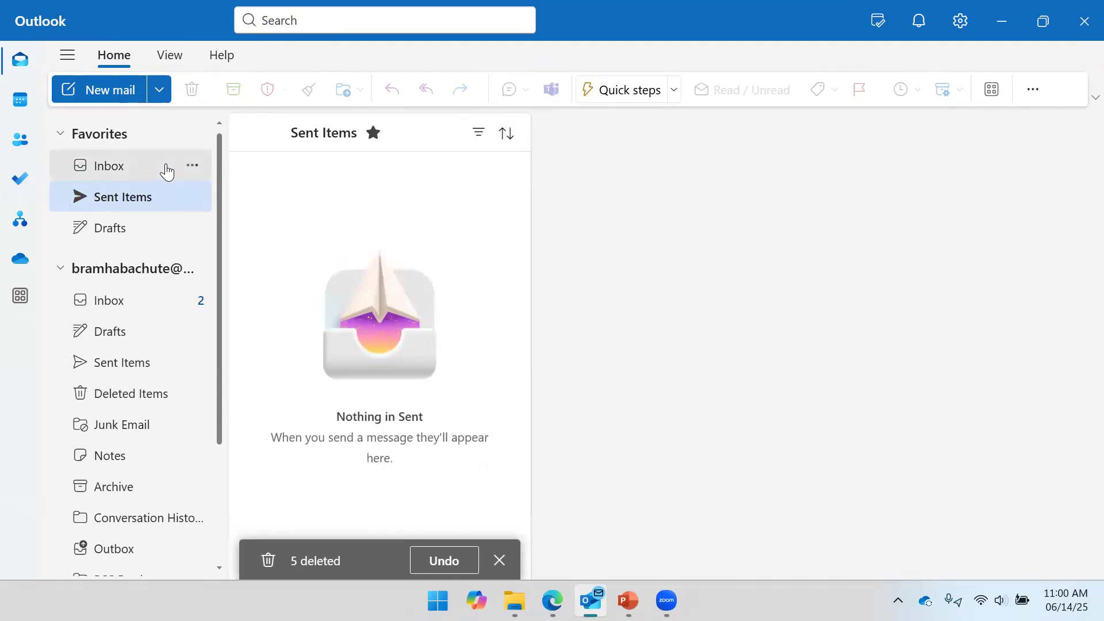
Step: Delete all received test emails from the Focused inbox and minimize Outlook to return to the flow
{"action": "left_click", "coordinate": [162, 167]}
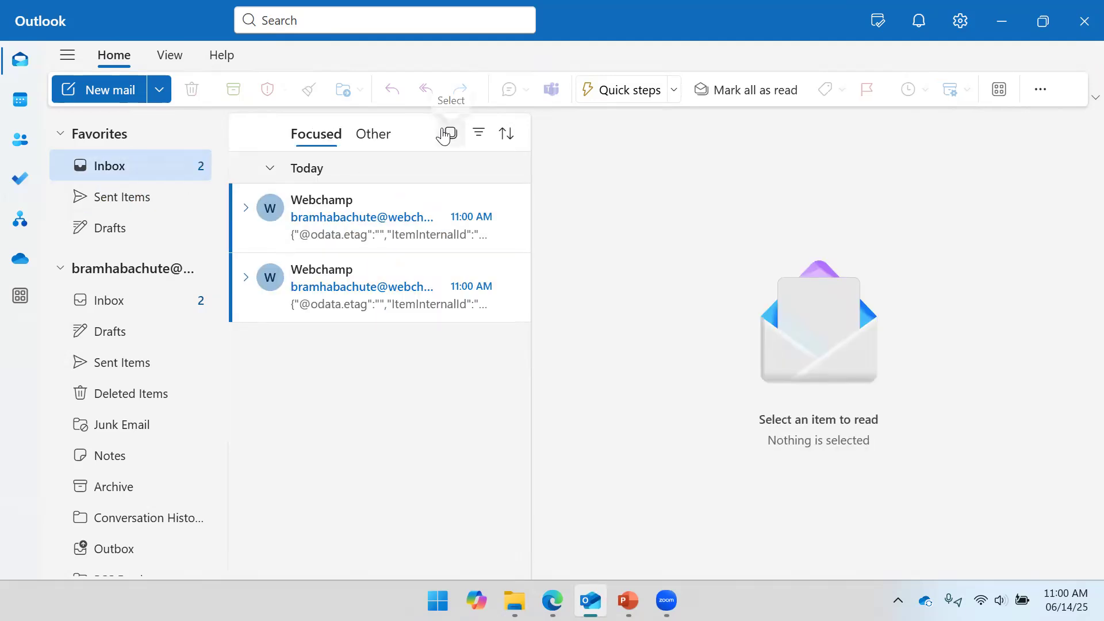
{"action": "left_click", "coordinate": [450, 133]}
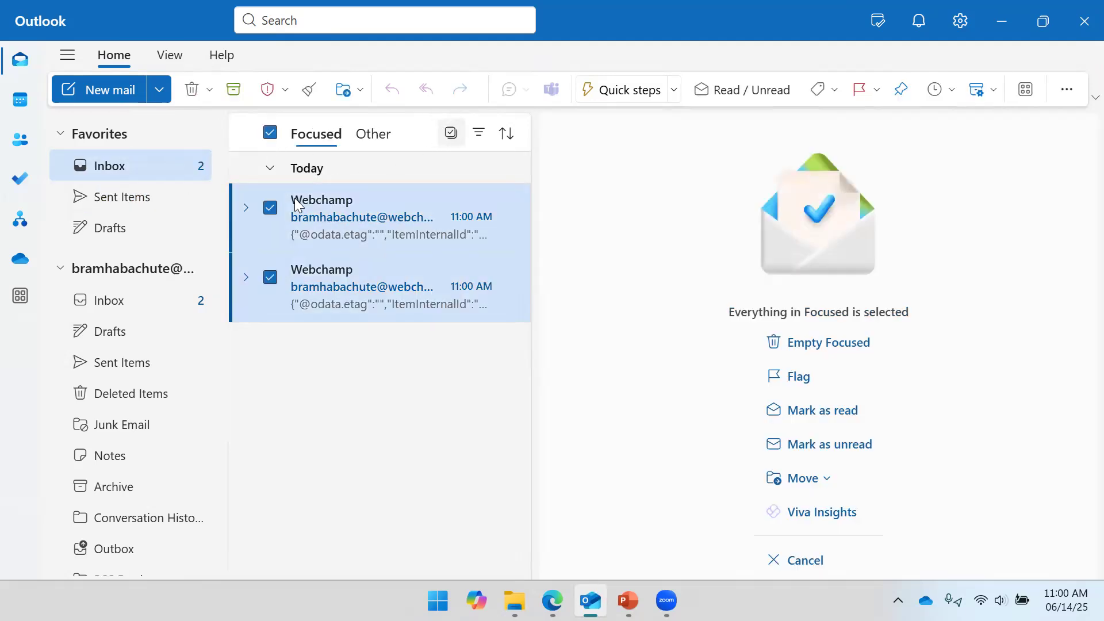
{"action": "left_click", "coordinate": [192, 90]}
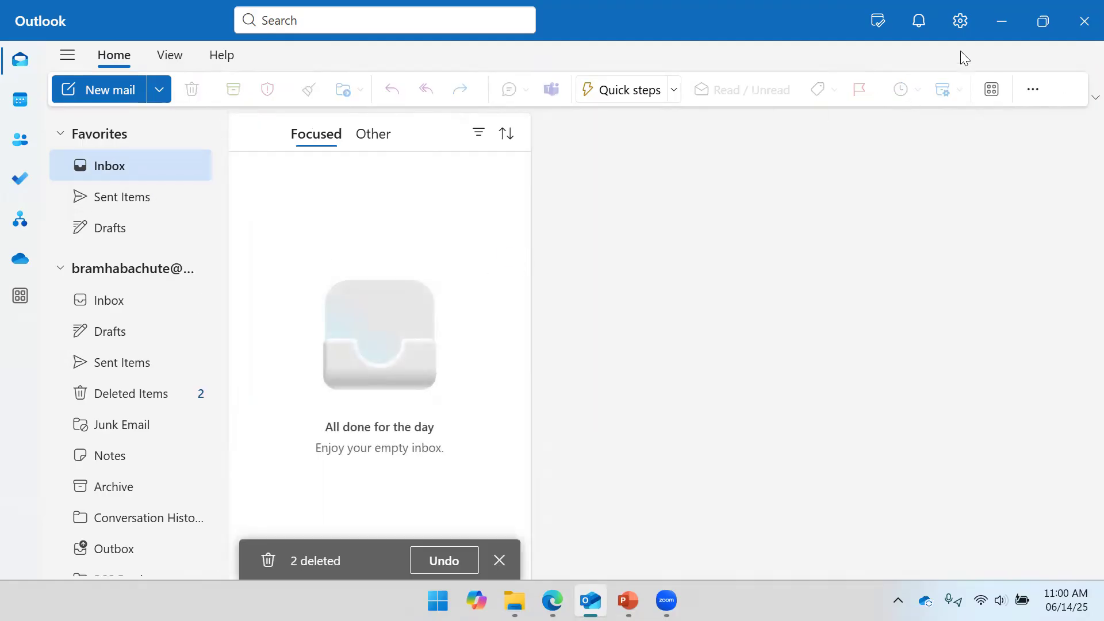
{"action": "left_click", "coordinate": [997, 23]}
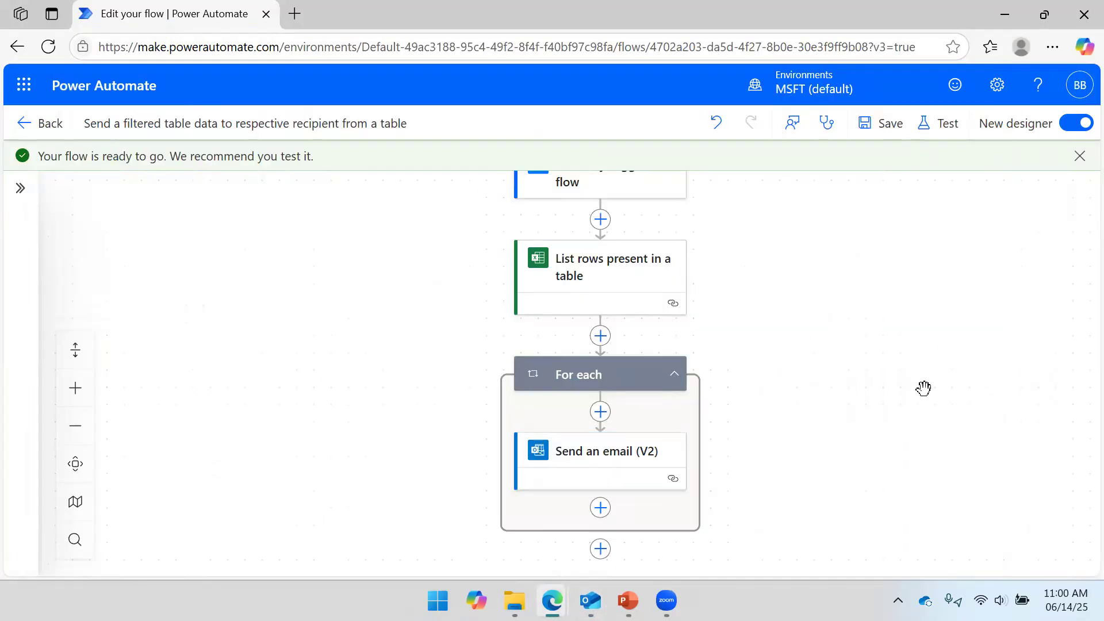
Step: Switch to the PowerPoint slide show, review the slide "Get List of Unique Email Id's", and return to the flow
{"action": "left_click_drag", "start_coordinate": [922, 387], "coordinate": [912, 357]}
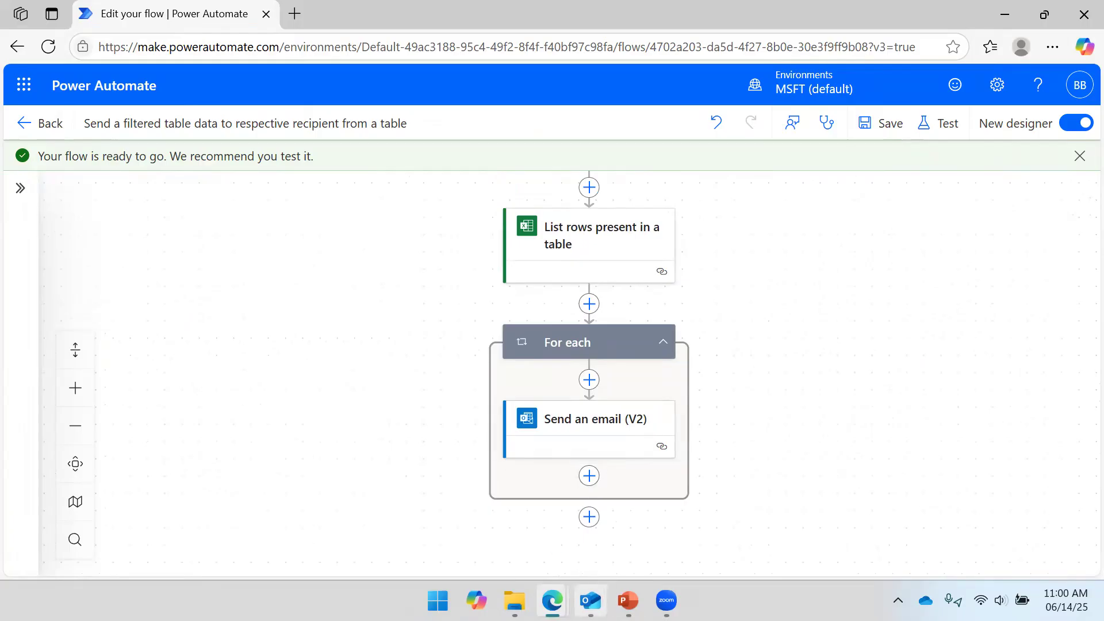
{"action": "left_click", "coordinate": [628, 600]}
{"action": "left_click", "coordinate": [390, 200]}
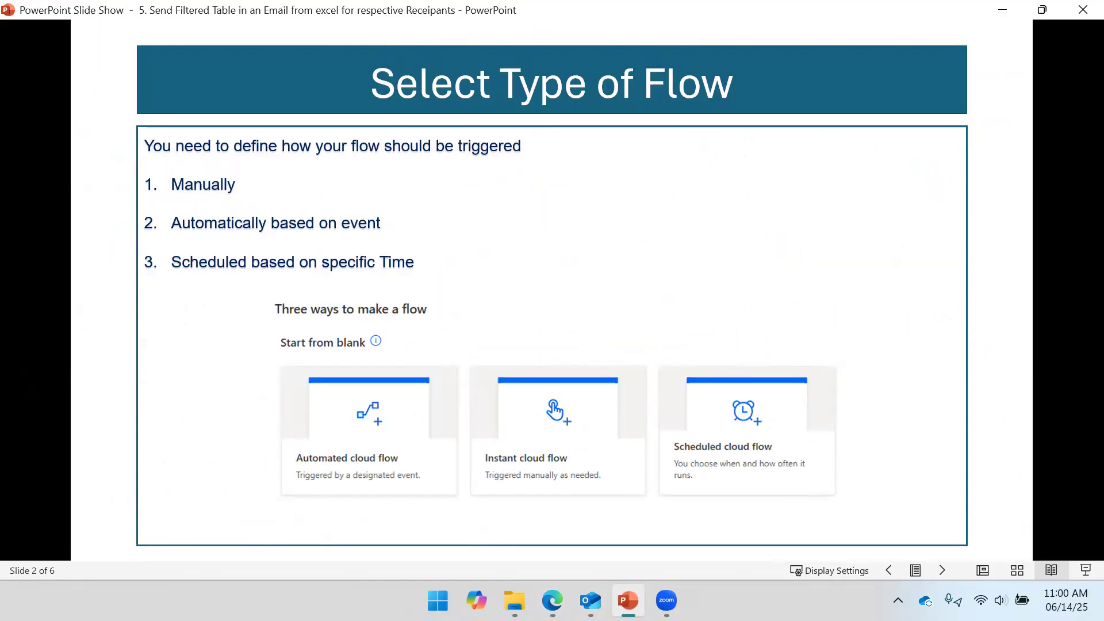
{"action": "left_click", "coordinate": [389, 200]}
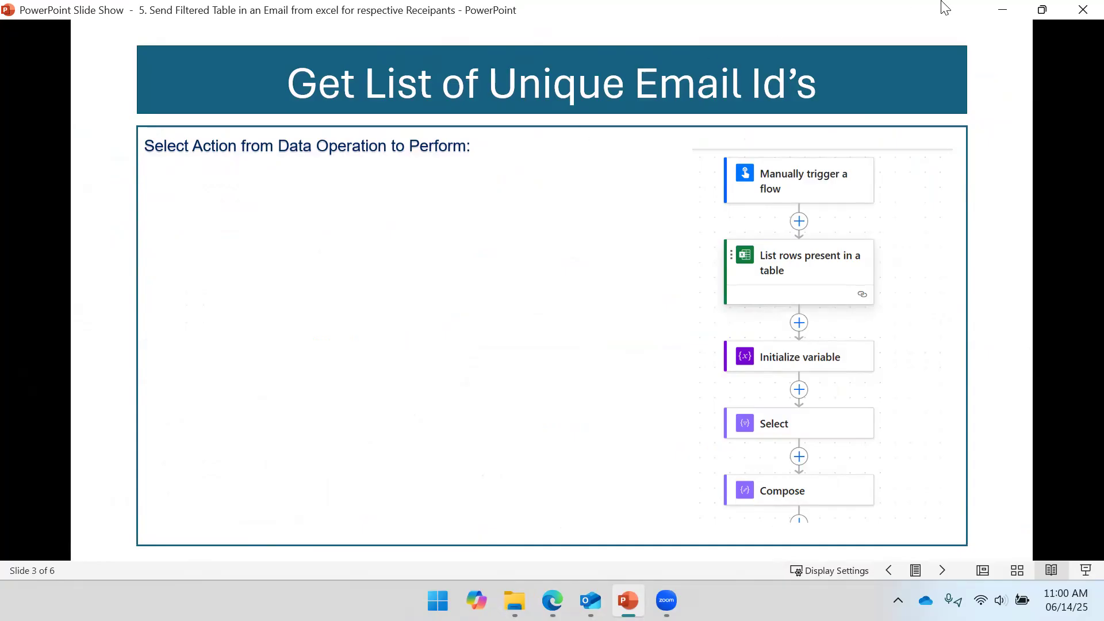
{"action": "left_click", "coordinate": [1011, 10]}
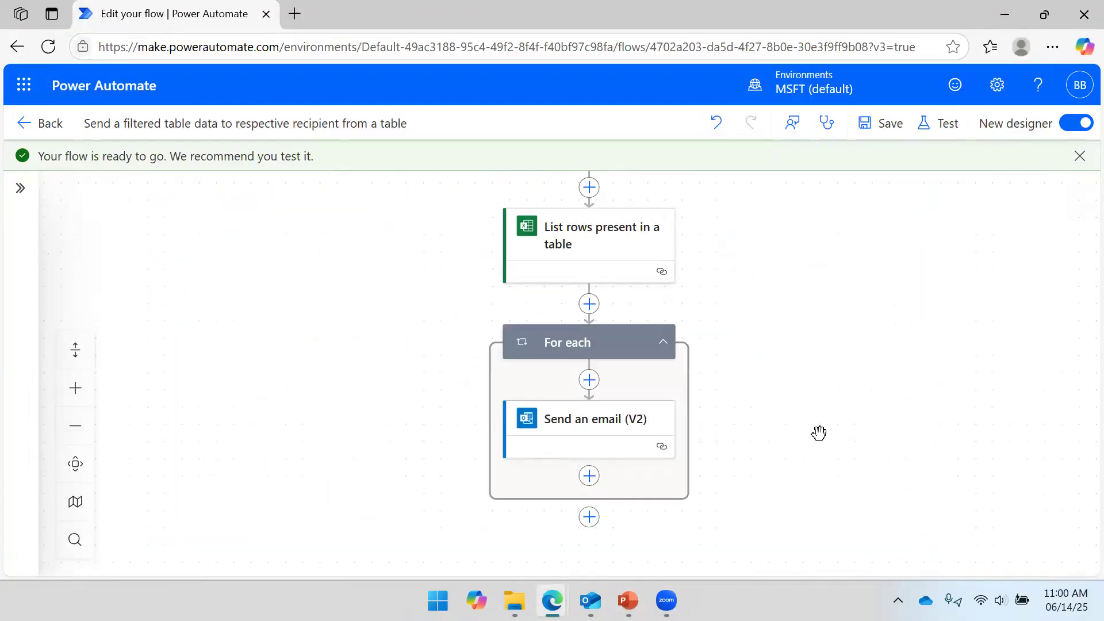
Step: Add a Data Operation Select action between List rows present in a table and the For each loop
{"action": "left_click_drag", "start_coordinate": [819, 435], "coordinate": [819, 430]}
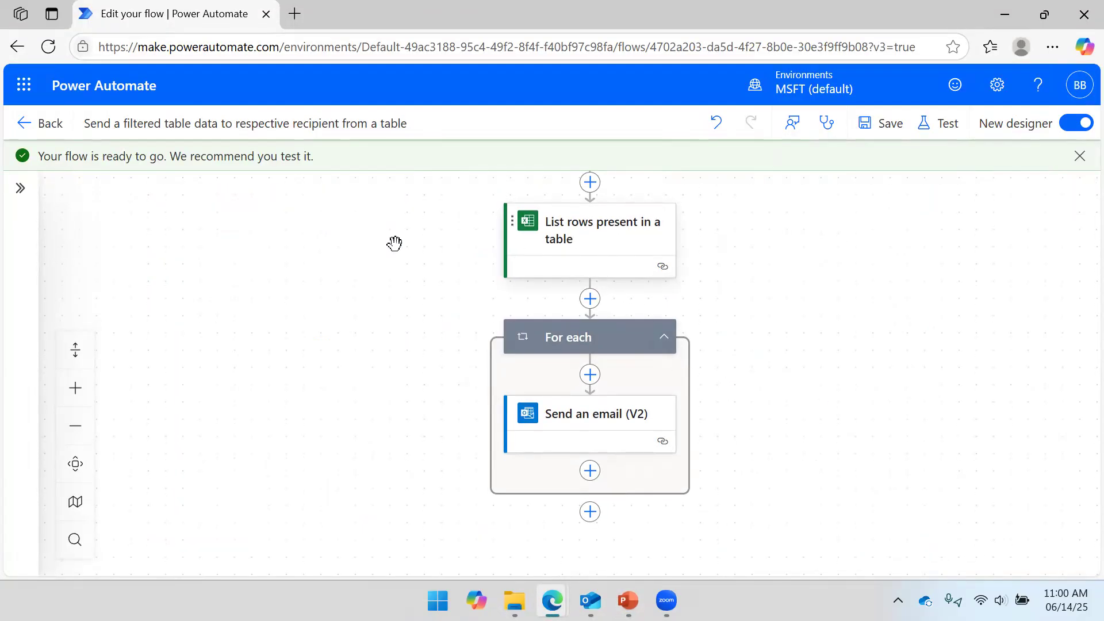
{"action": "left_click", "coordinate": [583, 241]}
{"action": "left_click", "coordinate": [858, 266]}
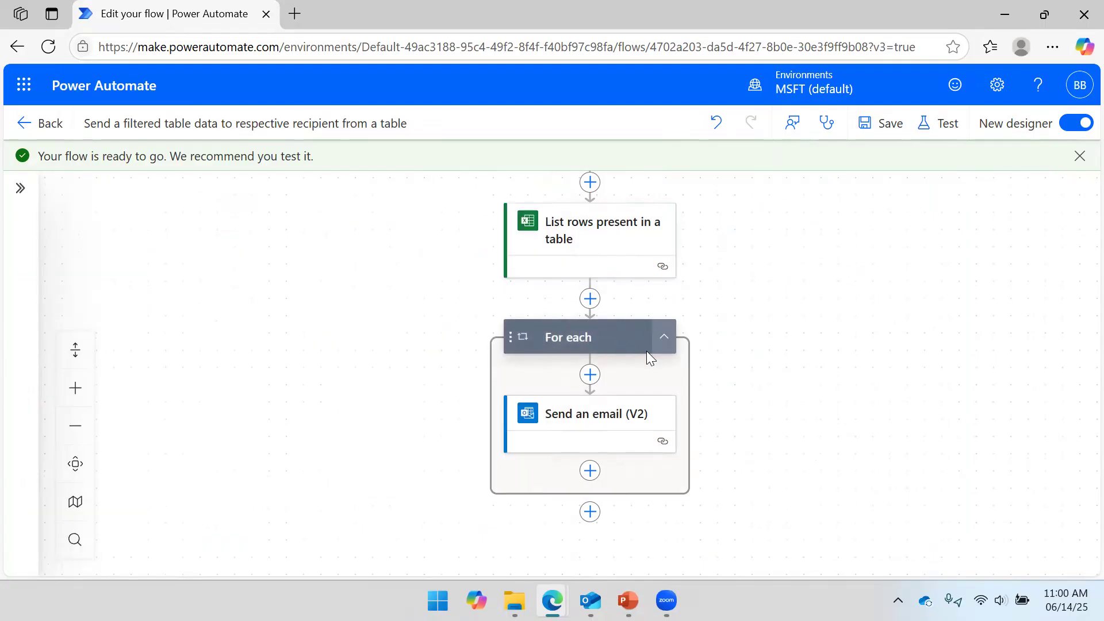
{"action": "left_click", "coordinate": [590, 298]}
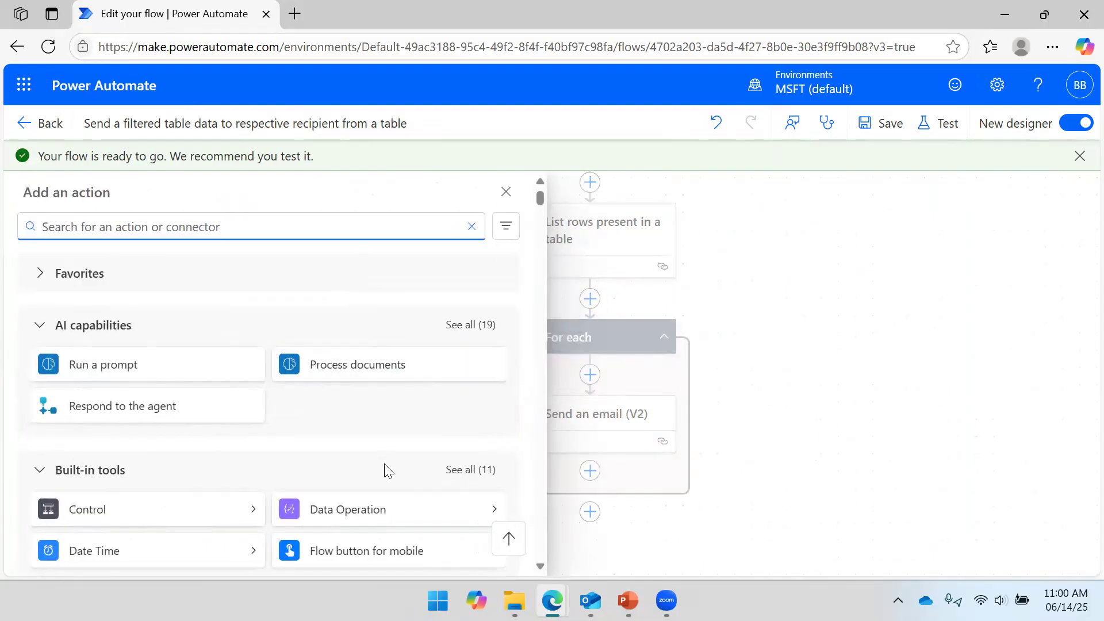
{"action": "left_click", "coordinate": [492, 513]}
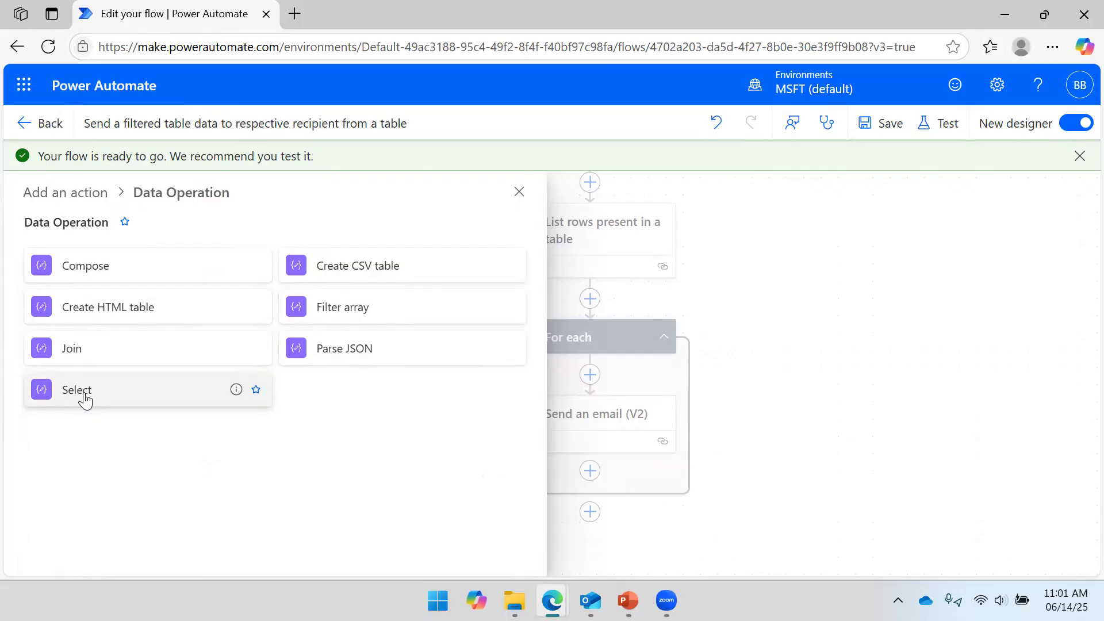
{"action": "left_click", "coordinate": [85, 398]}
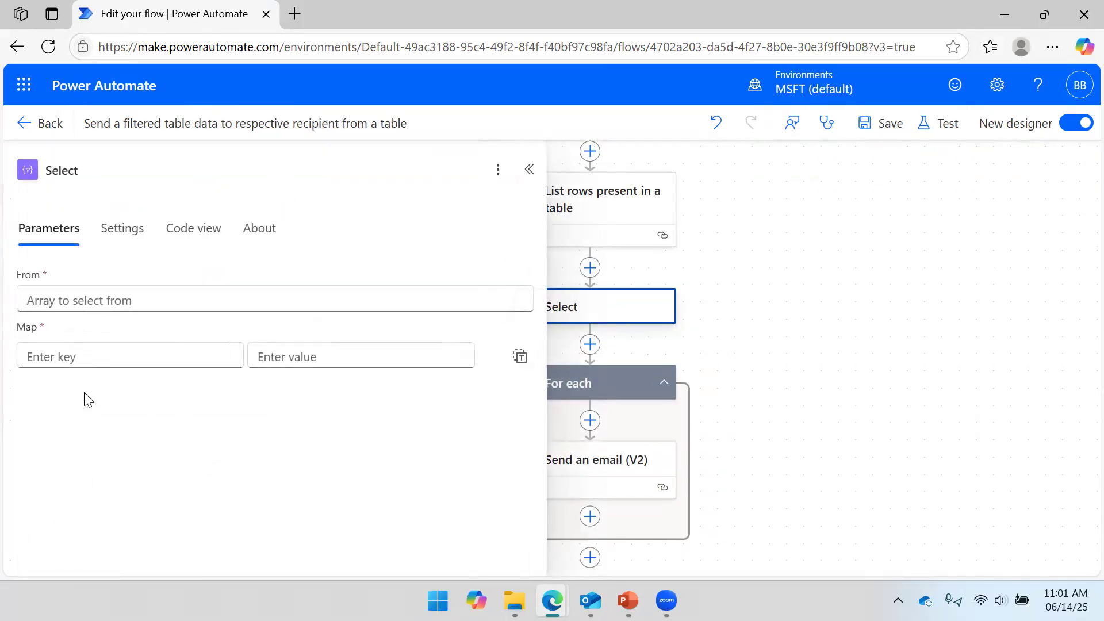
Step: Set the Select action's From input to body/value from List rows present in a table
{"action": "left_click_drag", "start_coordinate": [822, 354], "coordinate": [939, 335]}
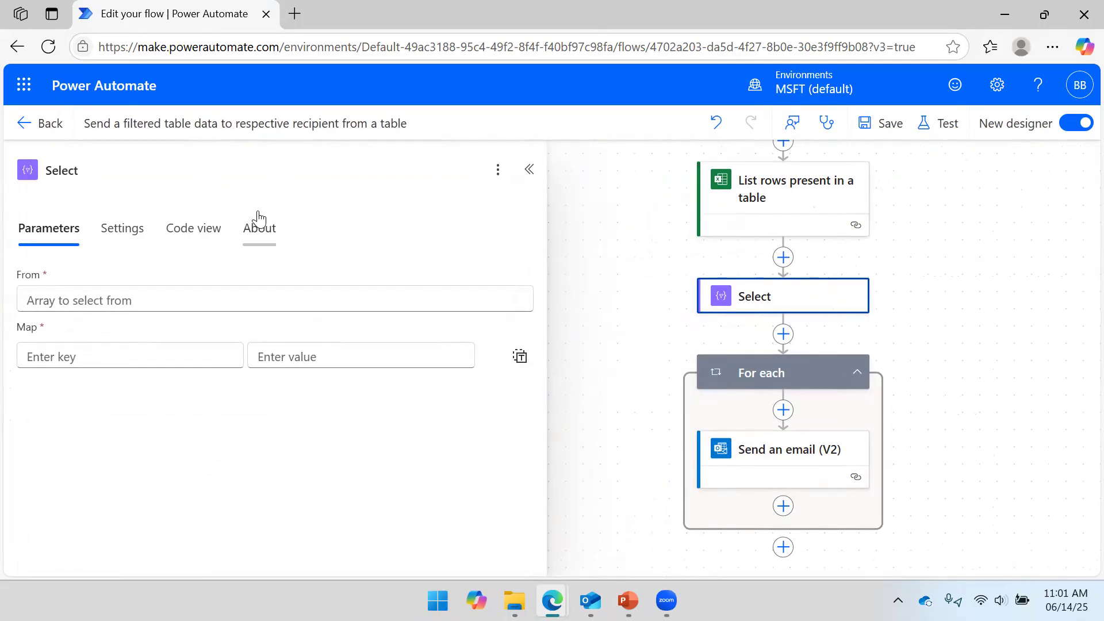
{"action": "left_click", "coordinate": [149, 294]}
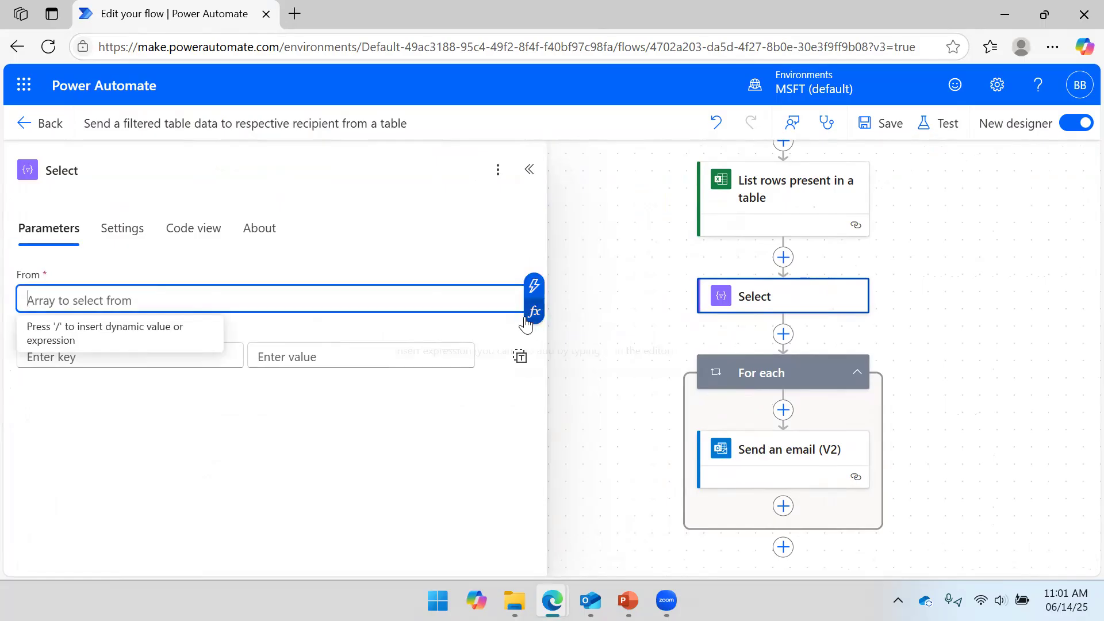
{"action": "left_click", "coordinate": [534, 285]}
{"action": "left_click", "coordinate": [577, 285]}
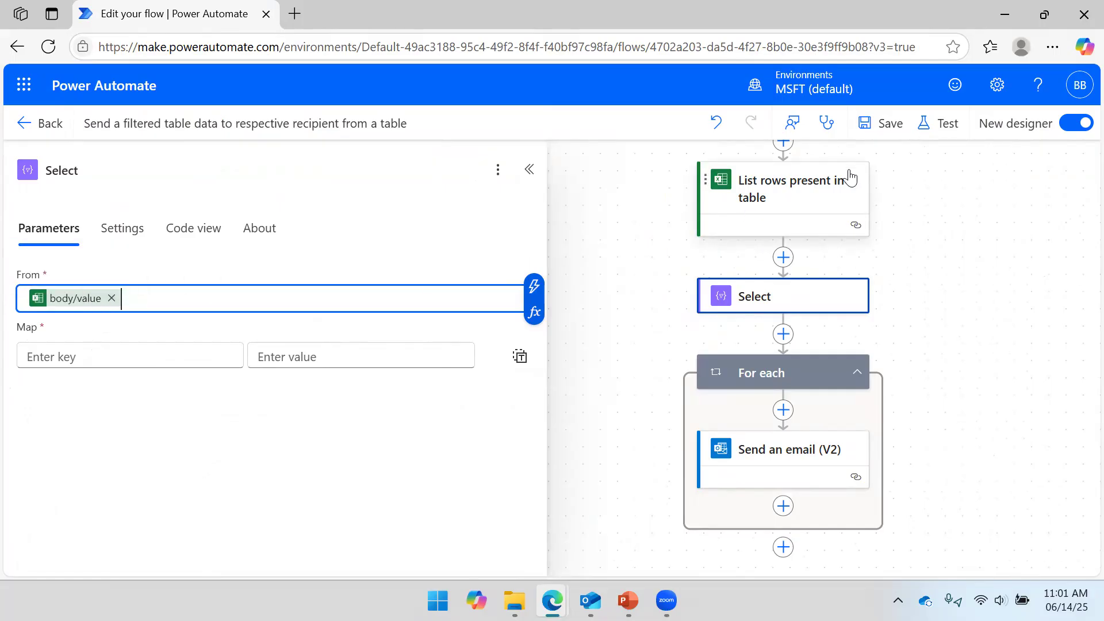
Step: Map the key Email to the Email dynamic value from List rows present in a table and save the flow
{"action": "left_click", "coordinate": [97, 347]}
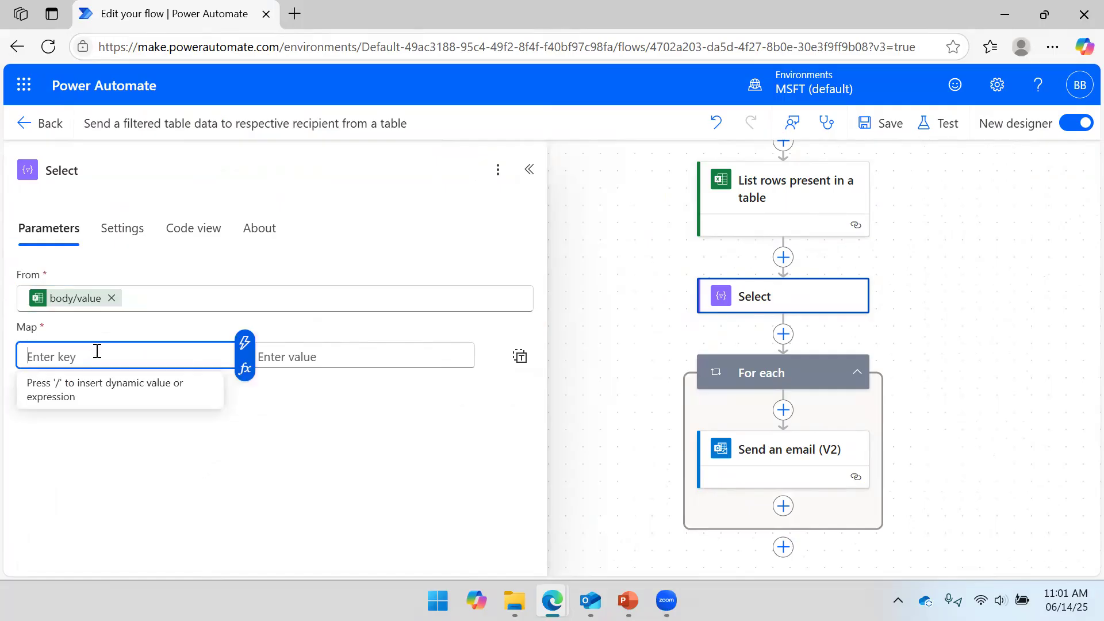
{"action": "type", "text": "Email"}
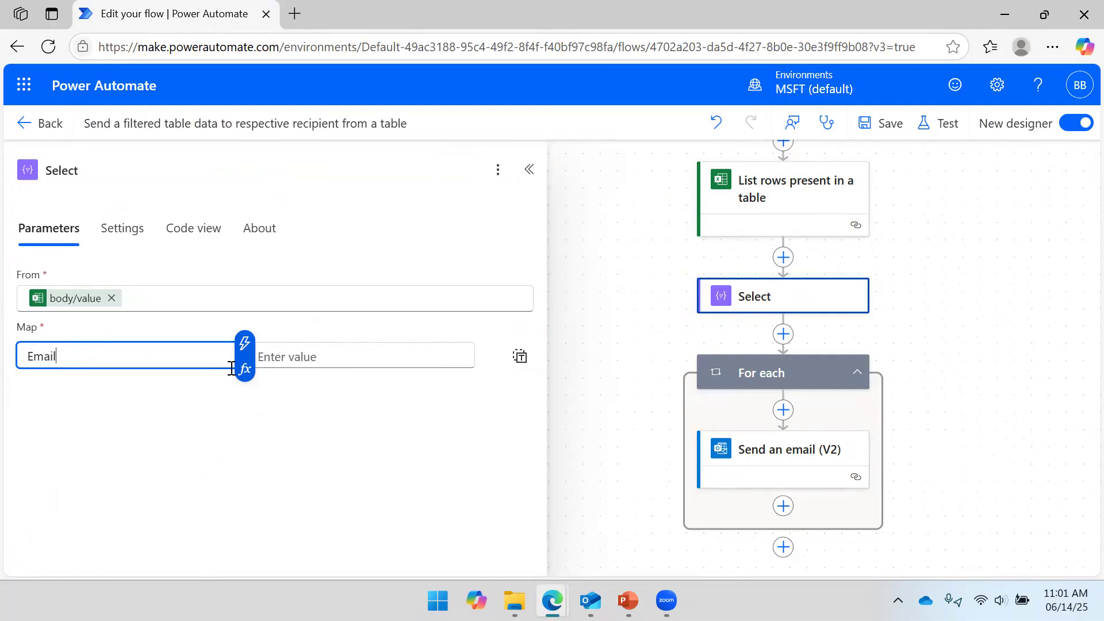
{"action": "left_click", "coordinate": [300, 355]}
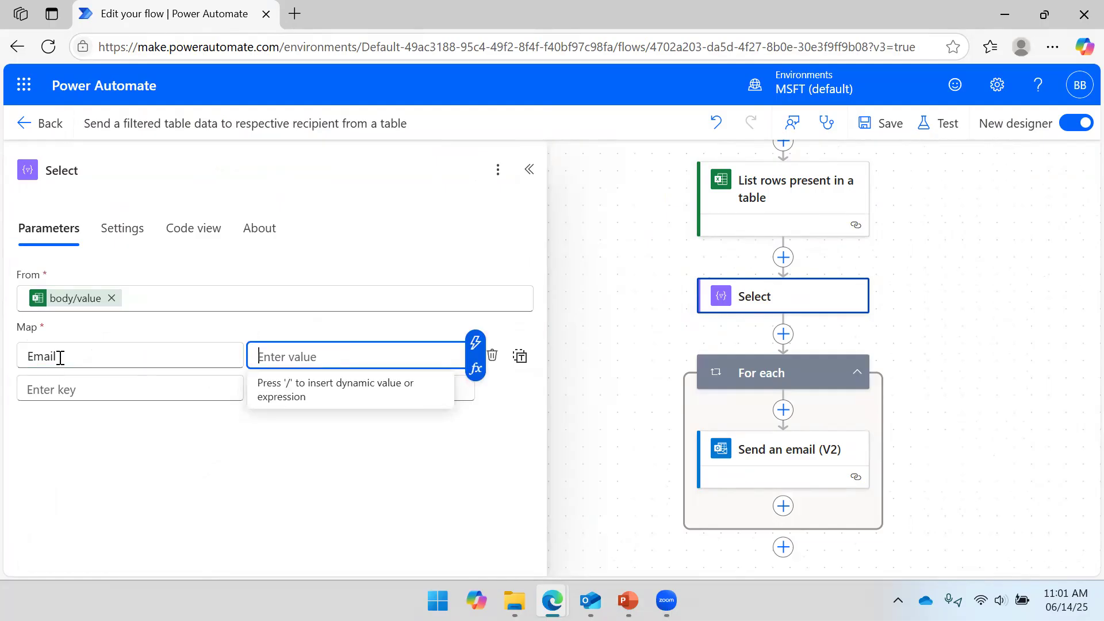
{"action": "left_click_drag", "start_coordinate": [67, 357], "coordinate": [3, 382]}
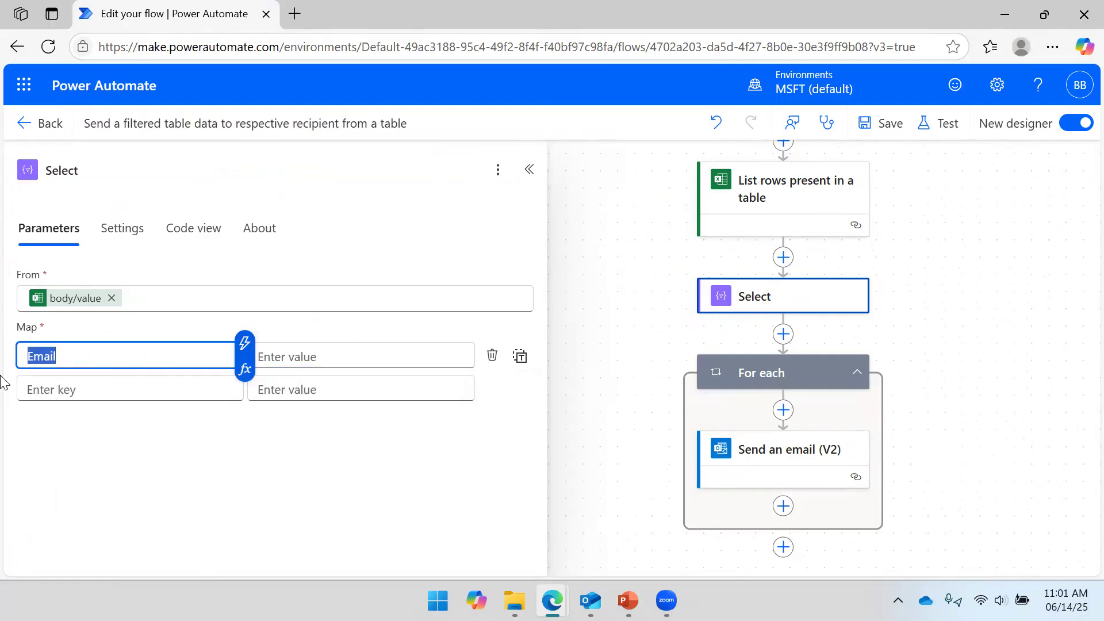
{"action": "left_click", "coordinate": [437, 349]}
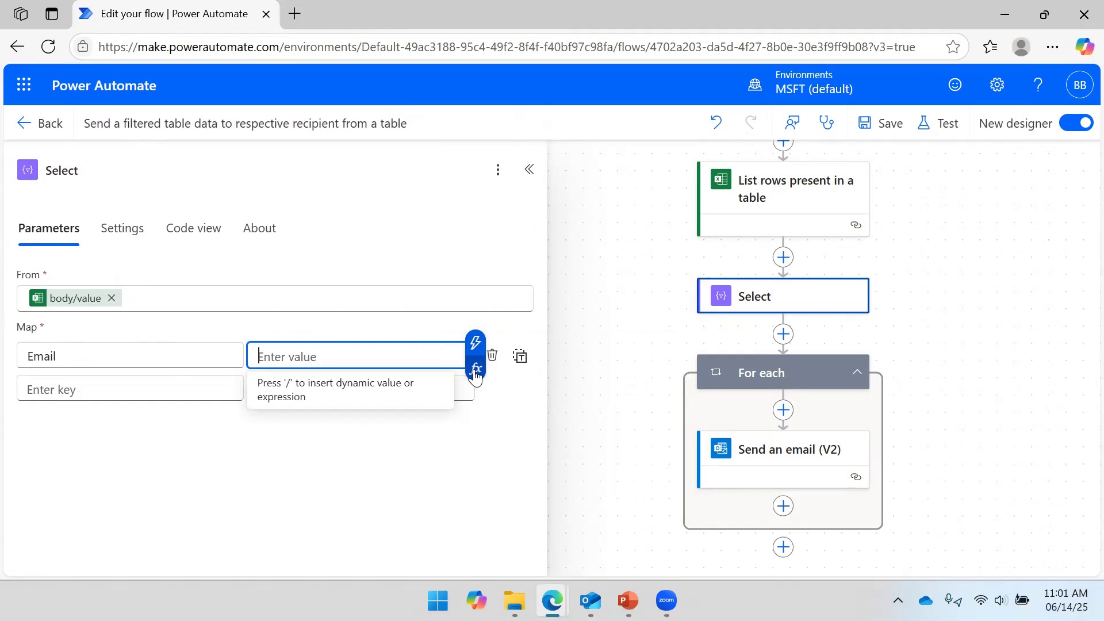
{"action": "left_click", "coordinate": [476, 345]}
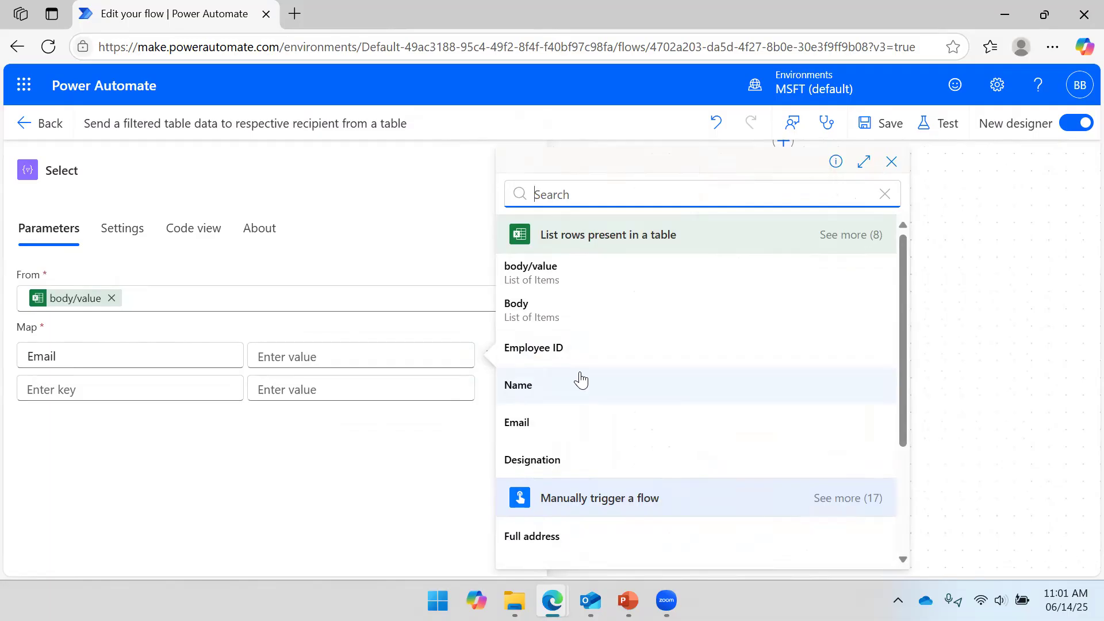
{"action": "left_click", "coordinate": [546, 421]}
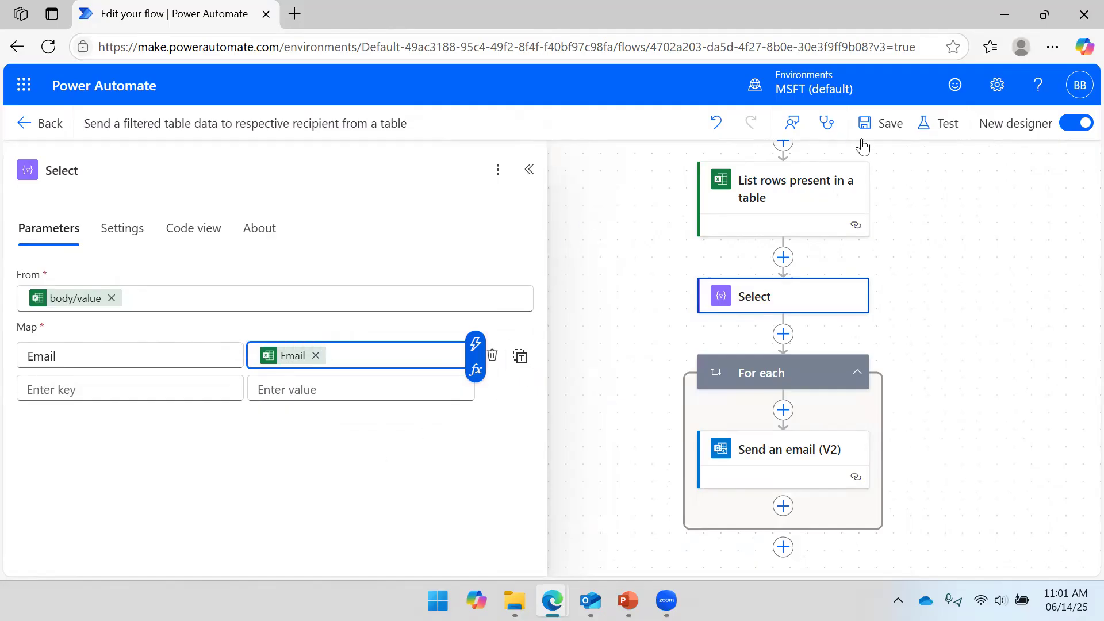
{"action": "left_click", "coordinate": [882, 123]}
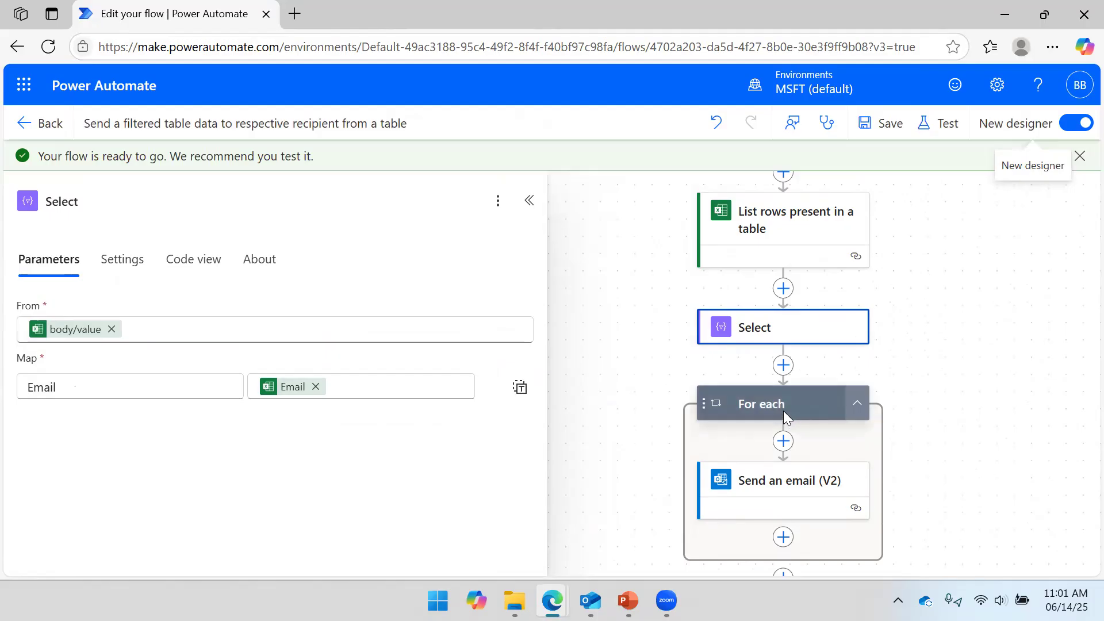
Step: Delete the For each loop together with its Send an email (V2) action
{"action": "left_click", "coordinate": [783, 410]}
{"action": "right_click", "coordinate": [783, 411]}
{"action": "left_click", "coordinate": [816, 430]}
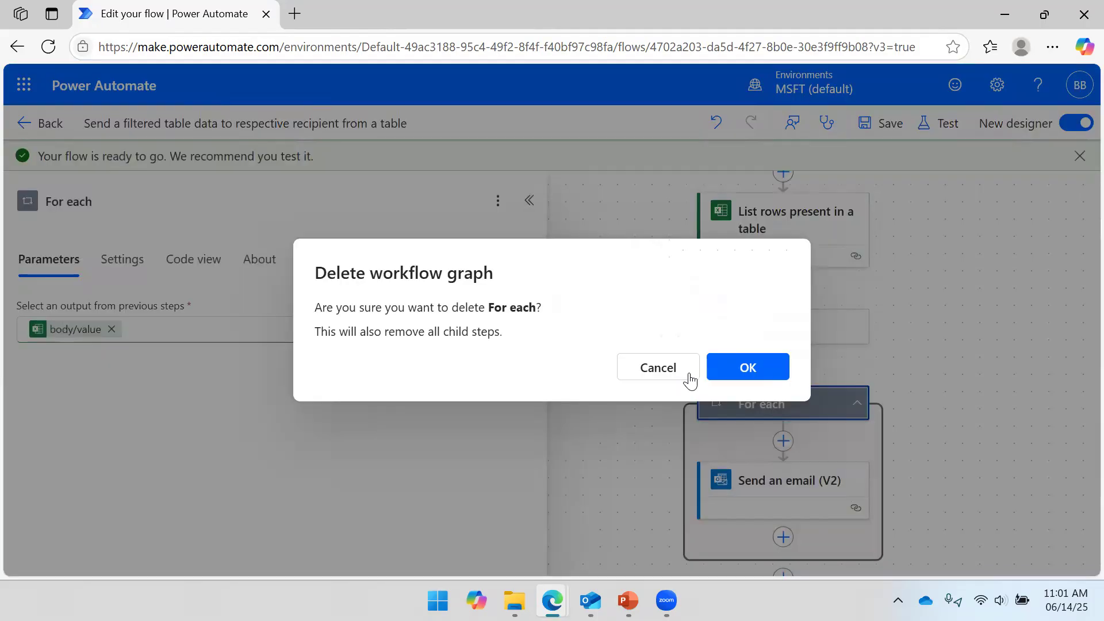
{"action": "left_click", "coordinate": [747, 365]}
{"action": "left_click_drag", "start_coordinate": [961, 278], "coordinate": [776, 352]}
{"action": "left_click_drag", "start_coordinate": [817, 261], "coordinate": [783, 254]}
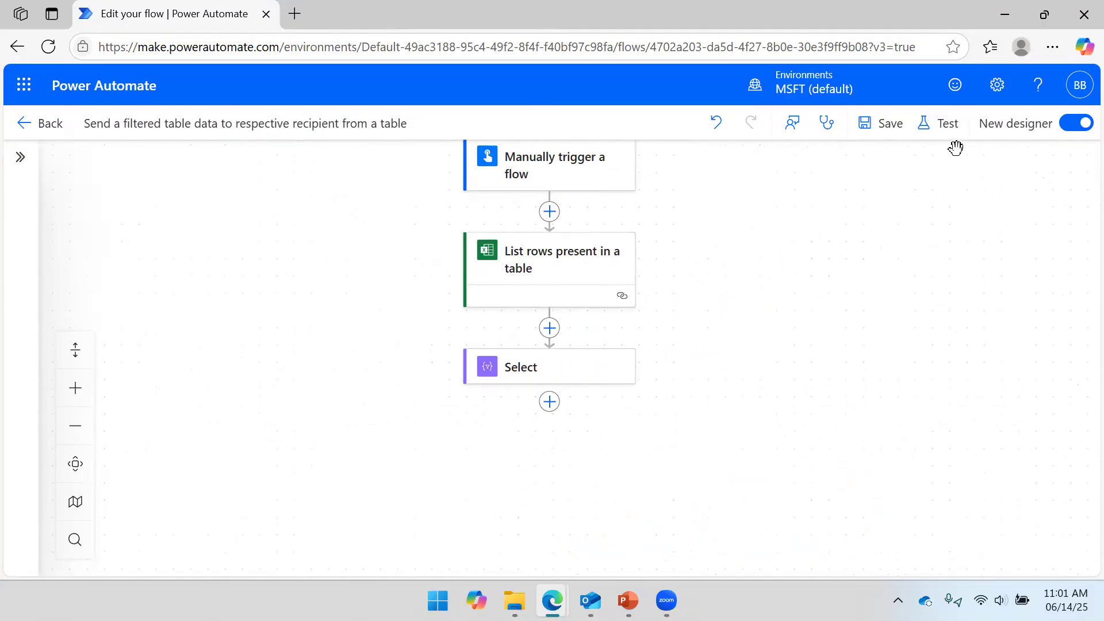
Step: Save and test the flow manually, run it, and dismiss the run confirmation
{"action": "left_click", "coordinate": [938, 124]}
{"action": "left_click", "coordinate": [852, 176]}
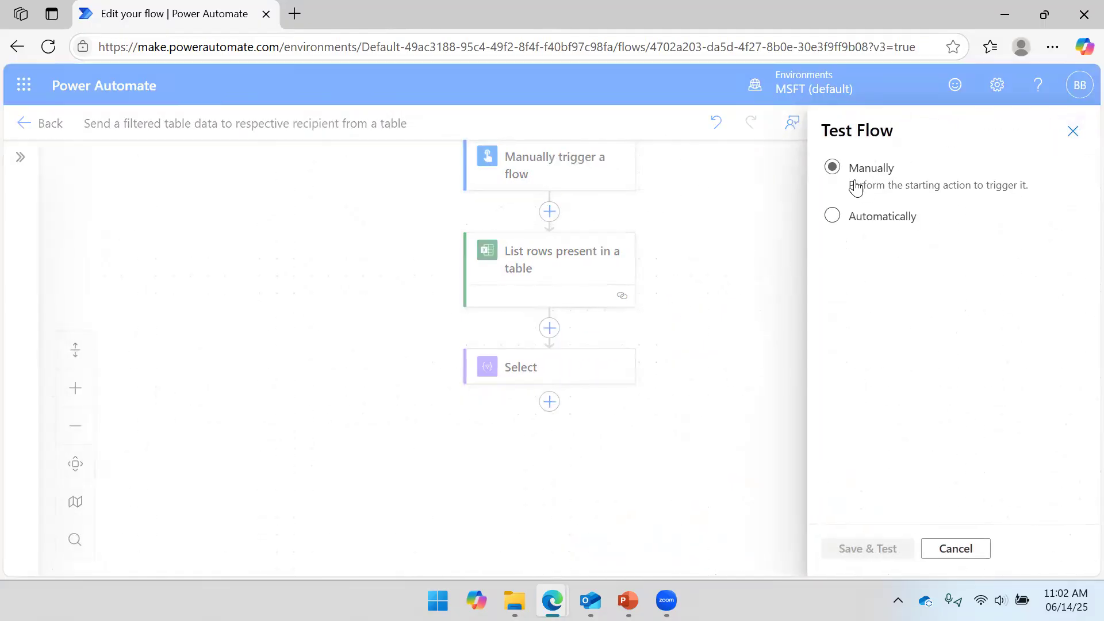
{"action": "left_click", "coordinate": [859, 549]}
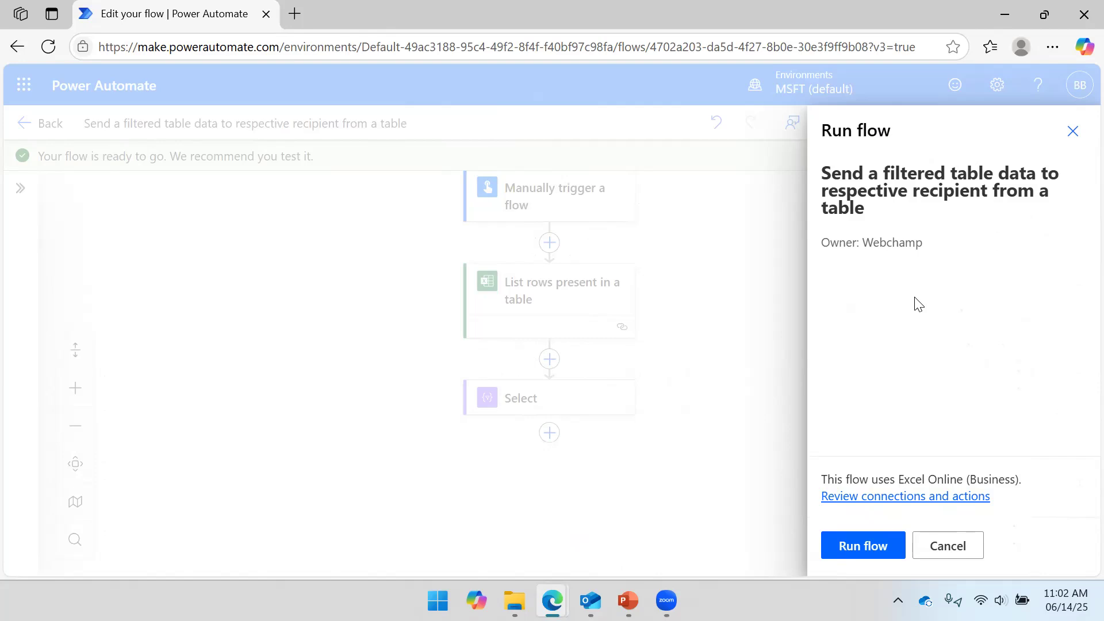
{"action": "left_click", "coordinate": [867, 546]}
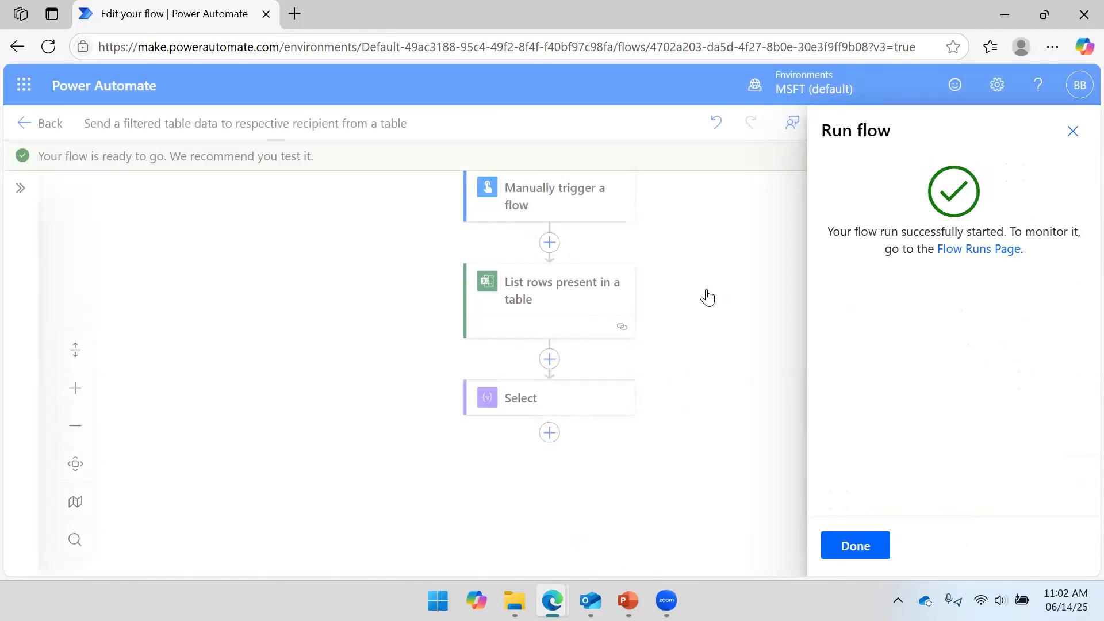
{"action": "left_click", "coordinate": [841, 556]}
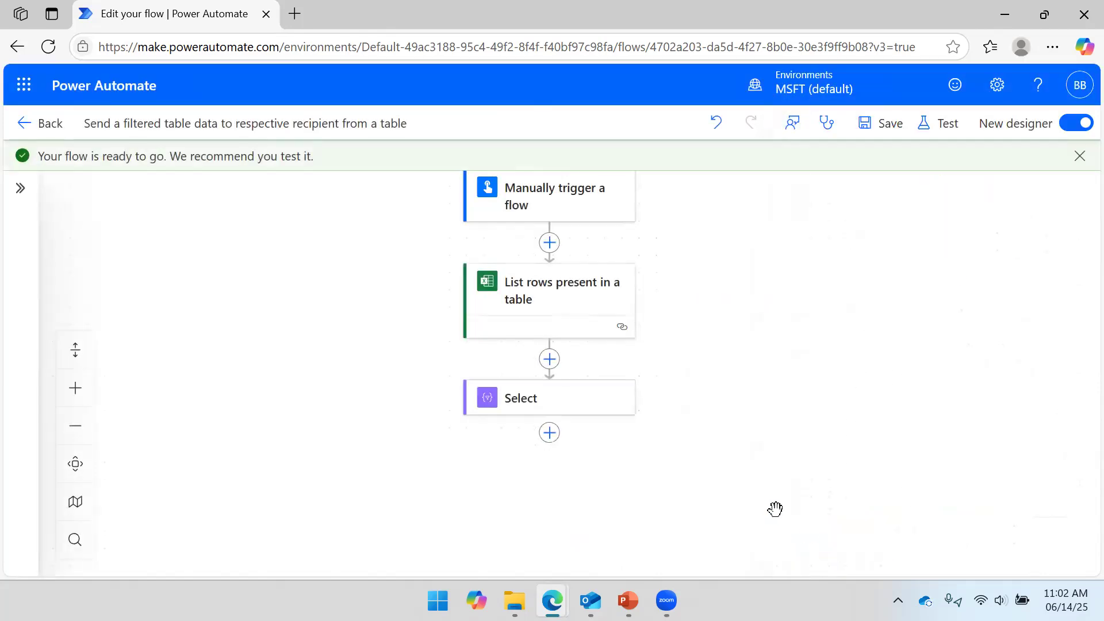
Step: Examine the Select action's run results, including its input rows and the Email output list
{"action": "left_click_drag", "start_coordinate": [845, 402], "coordinate": [848, 305]}
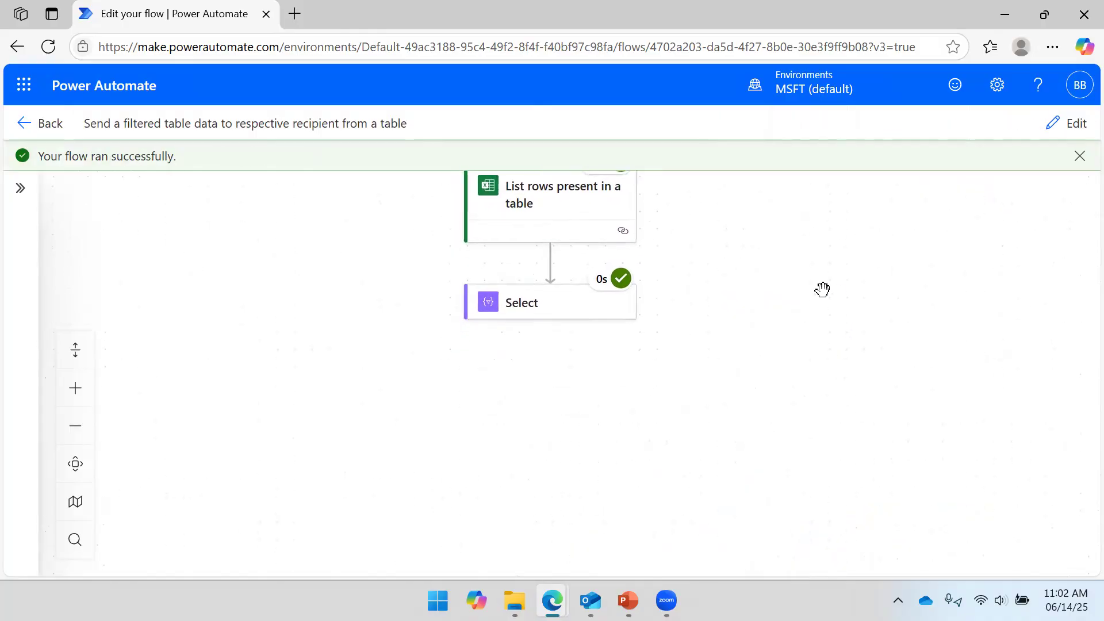
{"action": "left_click", "coordinate": [515, 310]}
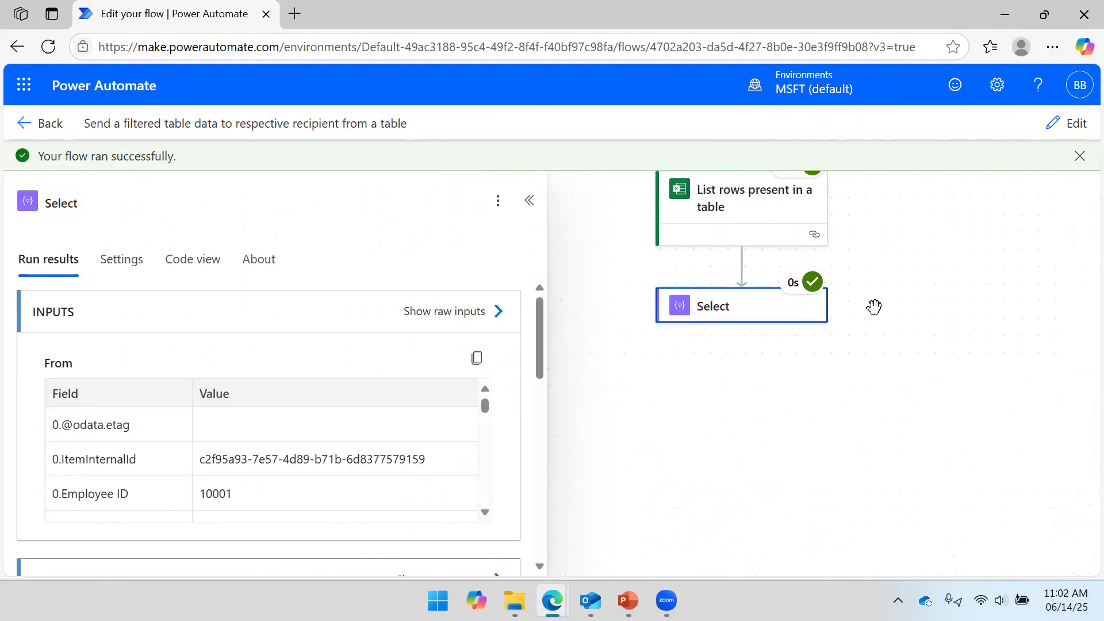
{"action": "left_click_drag", "start_coordinate": [484, 407], "coordinate": [486, 491]}
{"action": "left_click_drag", "start_coordinate": [538, 328], "coordinate": [484, 371]}
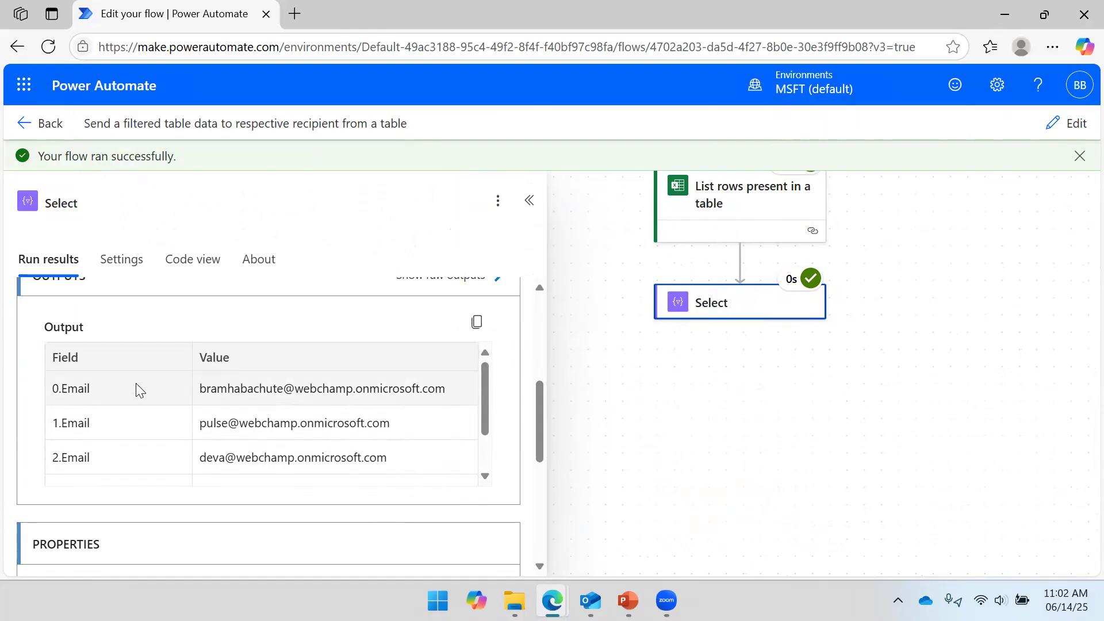
{"action": "left_click", "coordinate": [528, 202]}
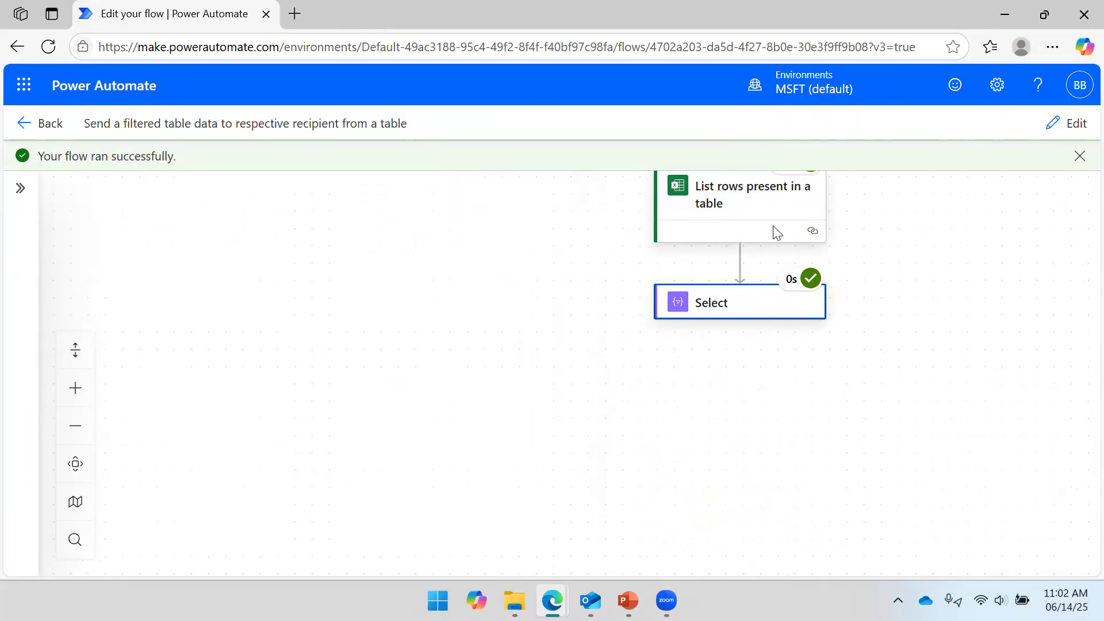
{"action": "left_click_drag", "start_coordinate": [633, 390], "coordinate": [591, 381]}
{"action": "left_click", "coordinate": [825, 315]}
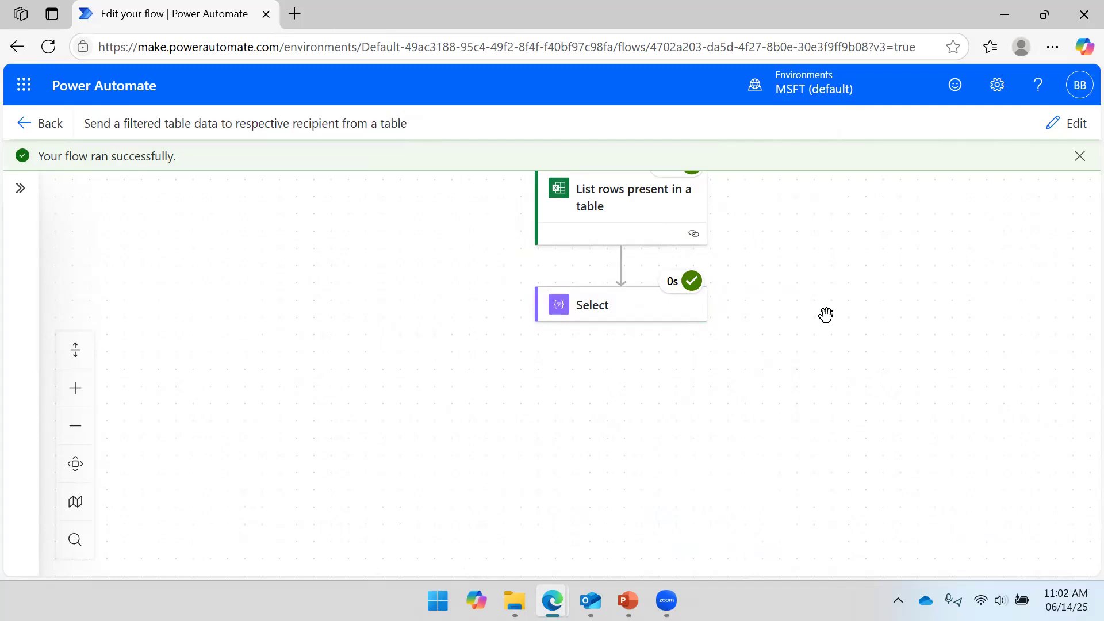
{"action": "left_click", "coordinate": [647, 308]}
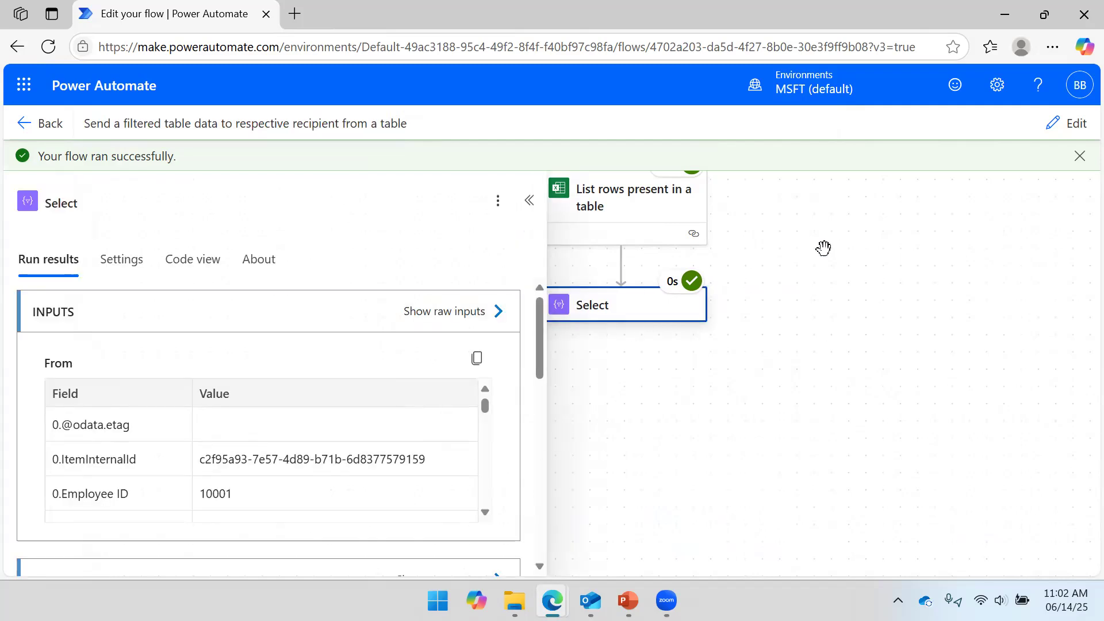
Step: Return the flow to edit mode and delete the Email mapping from the Select action
{"action": "left_click", "coordinate": [1079, 127]}
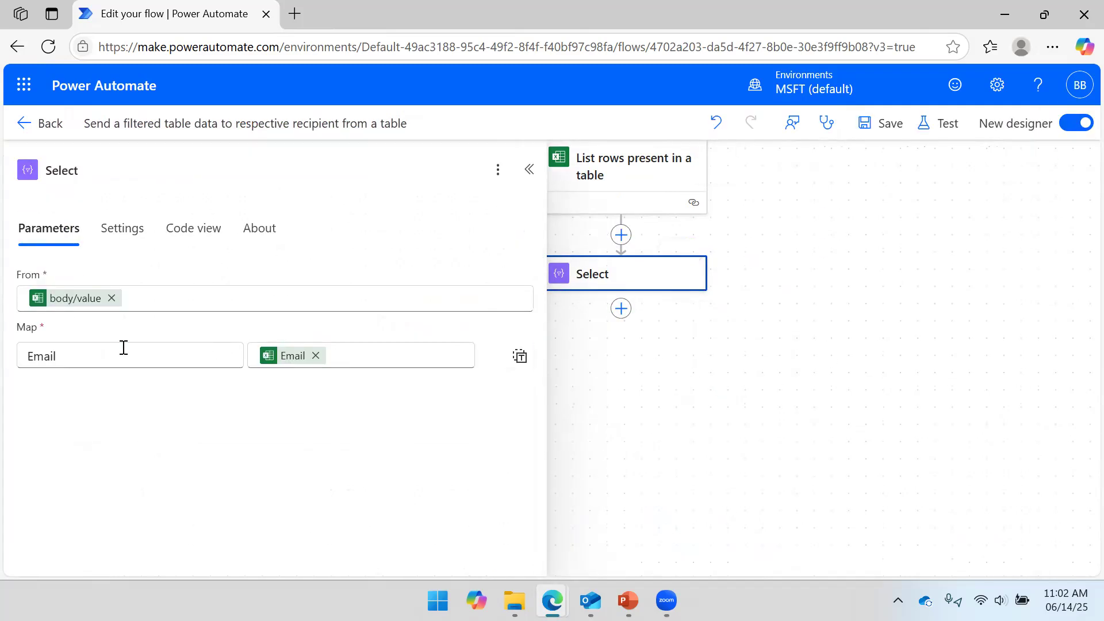
{"action": "left_click", "coordinate": [286, 361]}
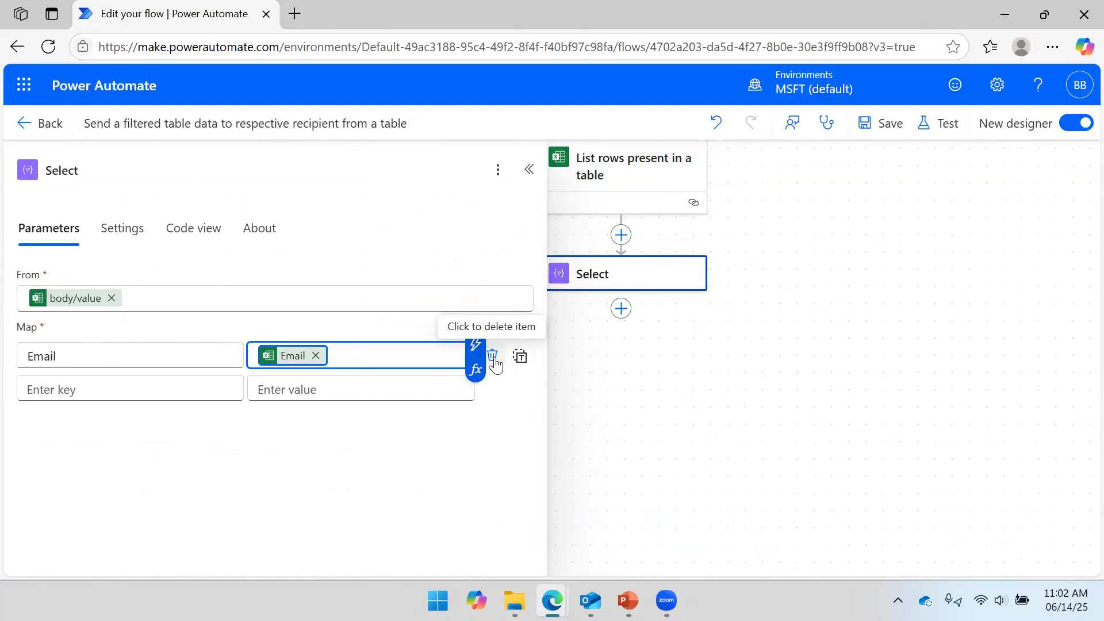
{"action": "left_click", "coordinate": [493, 357]}
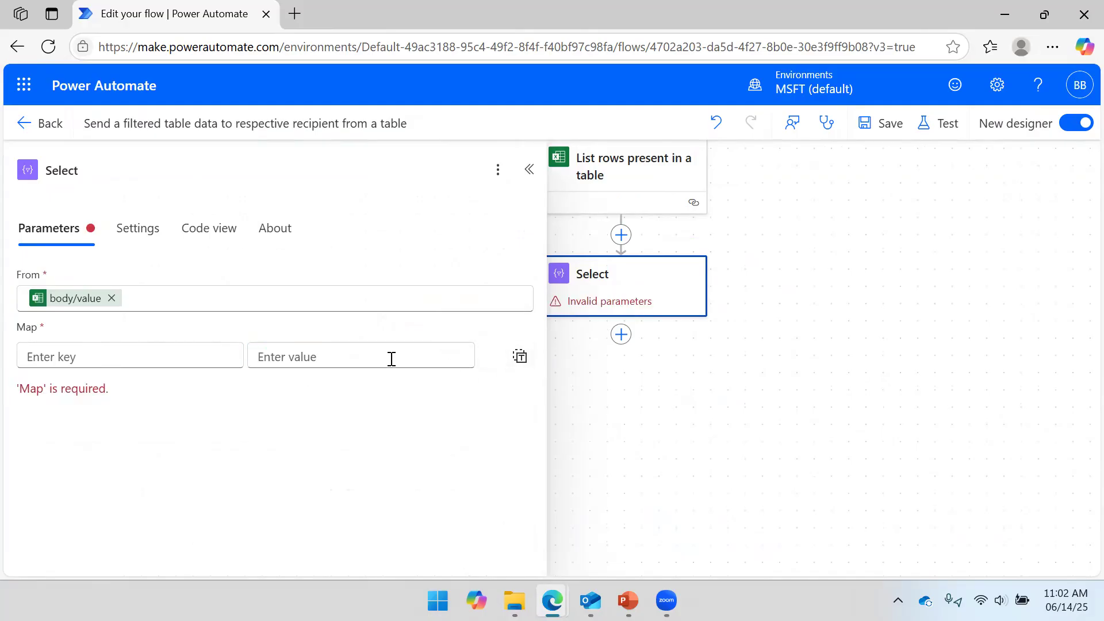
{"action": "left_click", "coordinate": [390, 358]}
{"action": "left_click", "coordinate": [481, 363]}
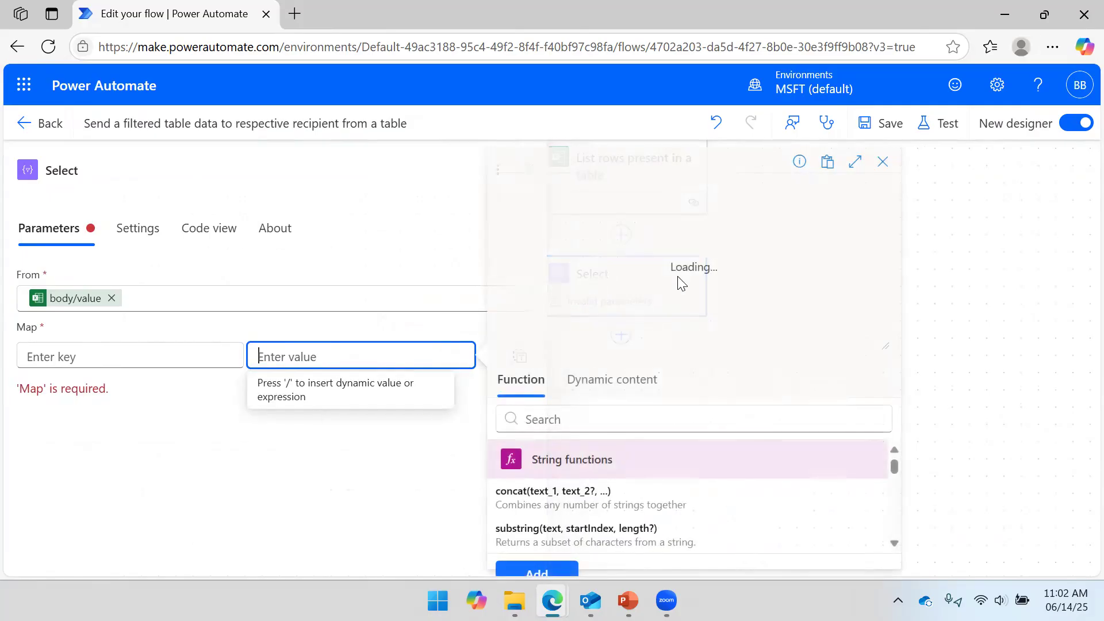
{"action": "type", "text": "union"}
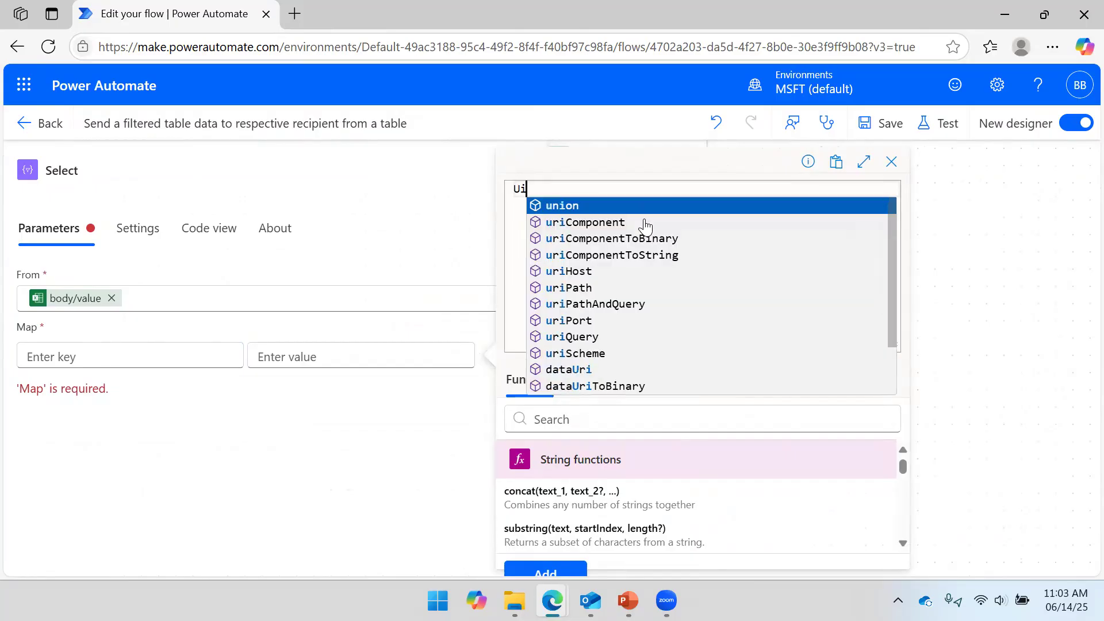
{"action": "type", "text": "("}
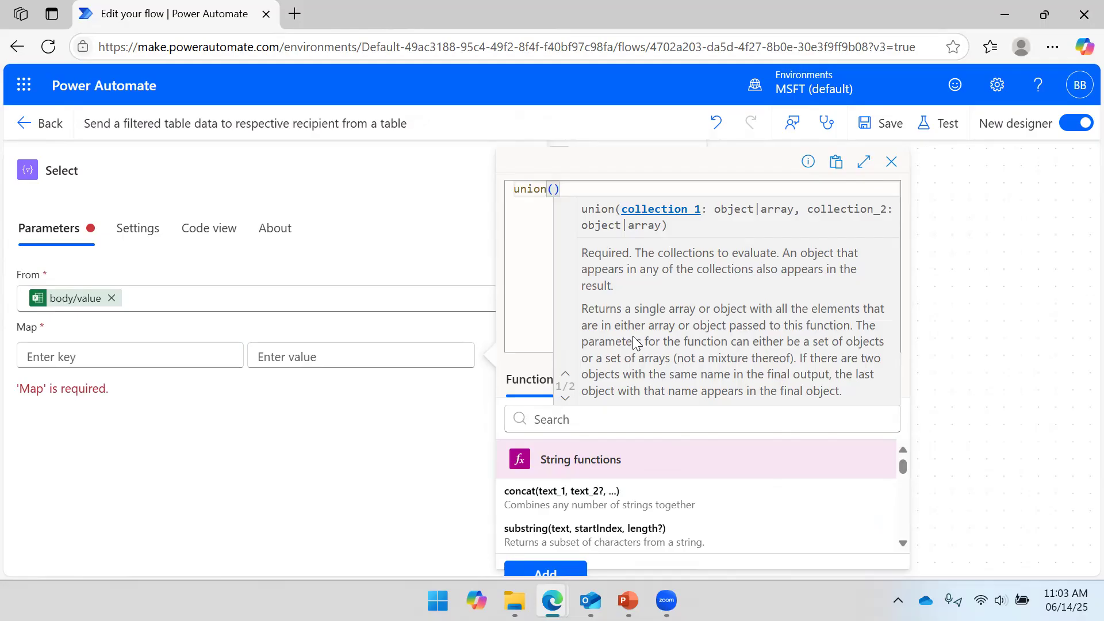
Step: Add an Email key to the Select action's map and start a union() expression for its value
{"action": "left_click", "coordinate": [109, 345]}
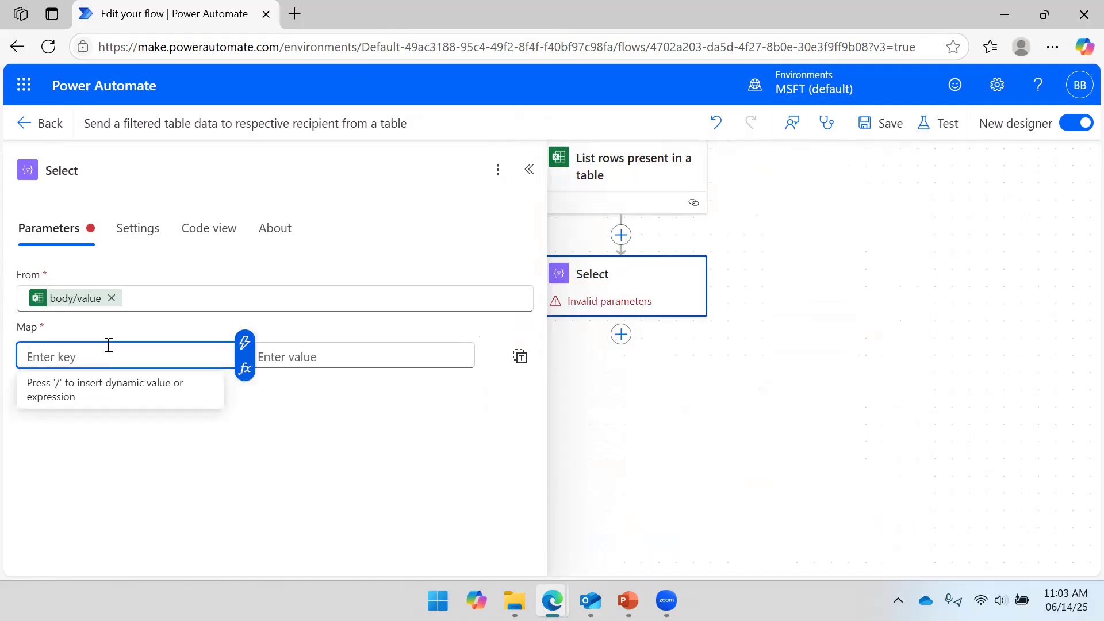
{"action": "type", "text": "Email"}
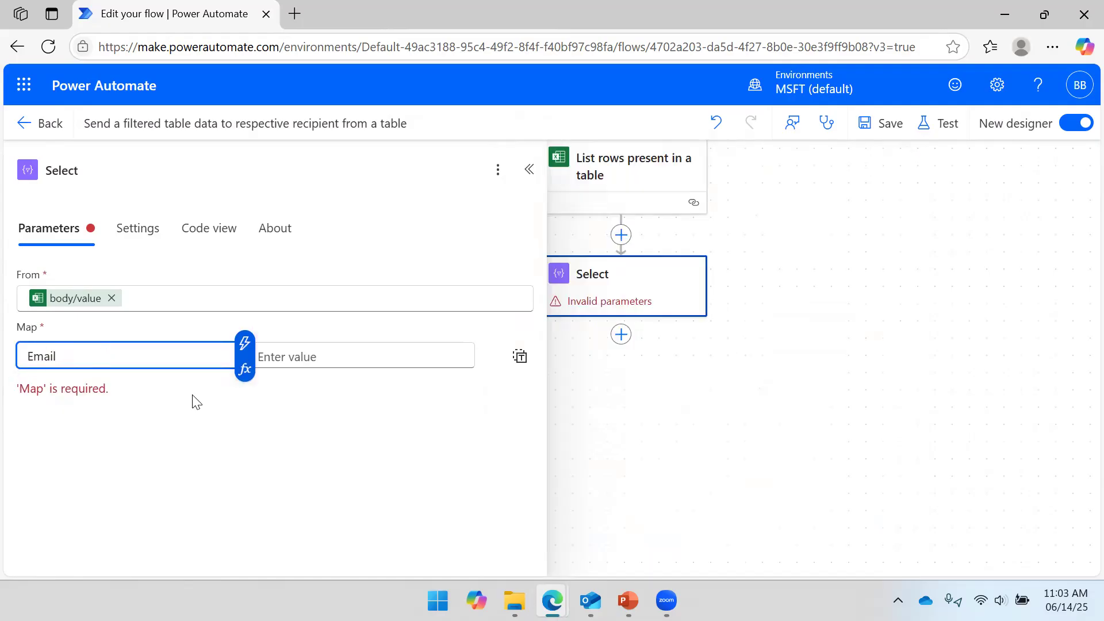
{"action": "left_click", "coordinate": [318, 360]}
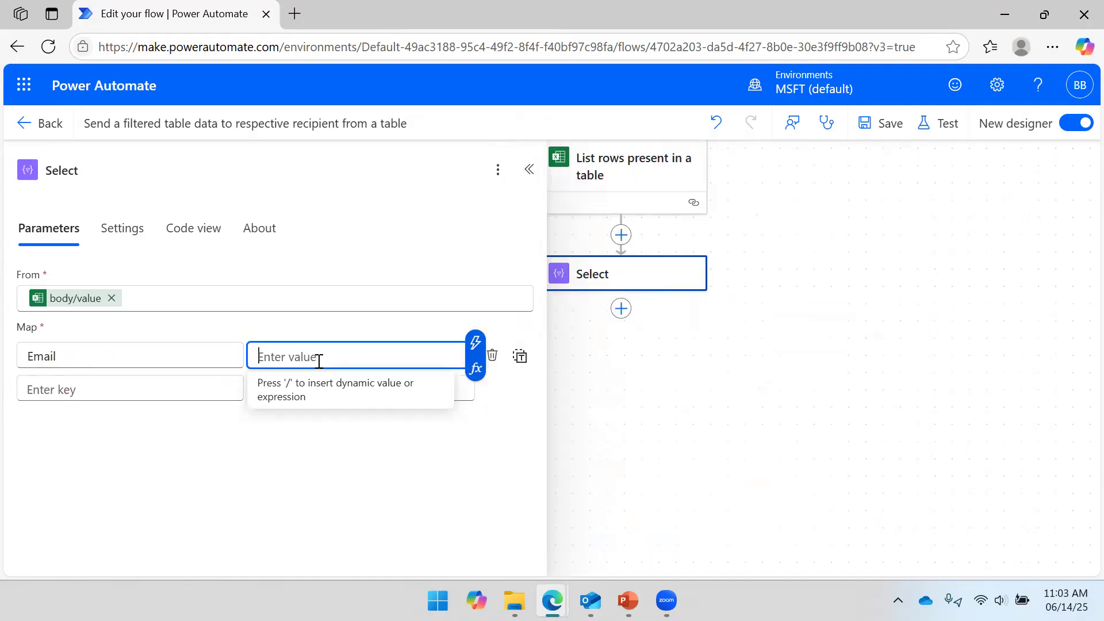
{"action": "left_click", "coordinate": [474, 370]}
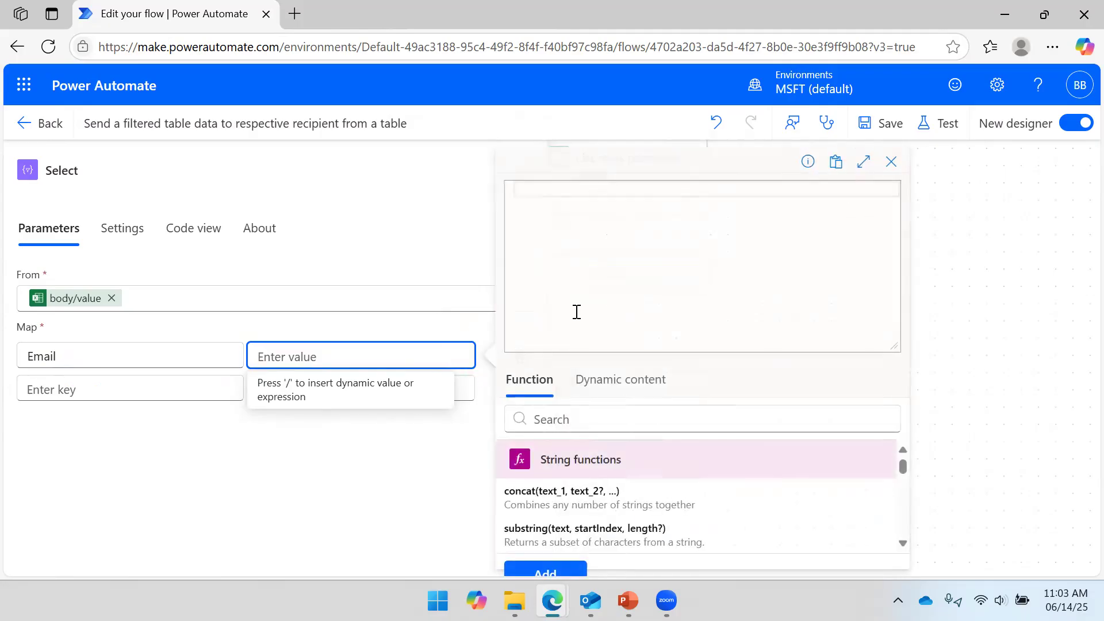
{"action": "type", "text": "union"}
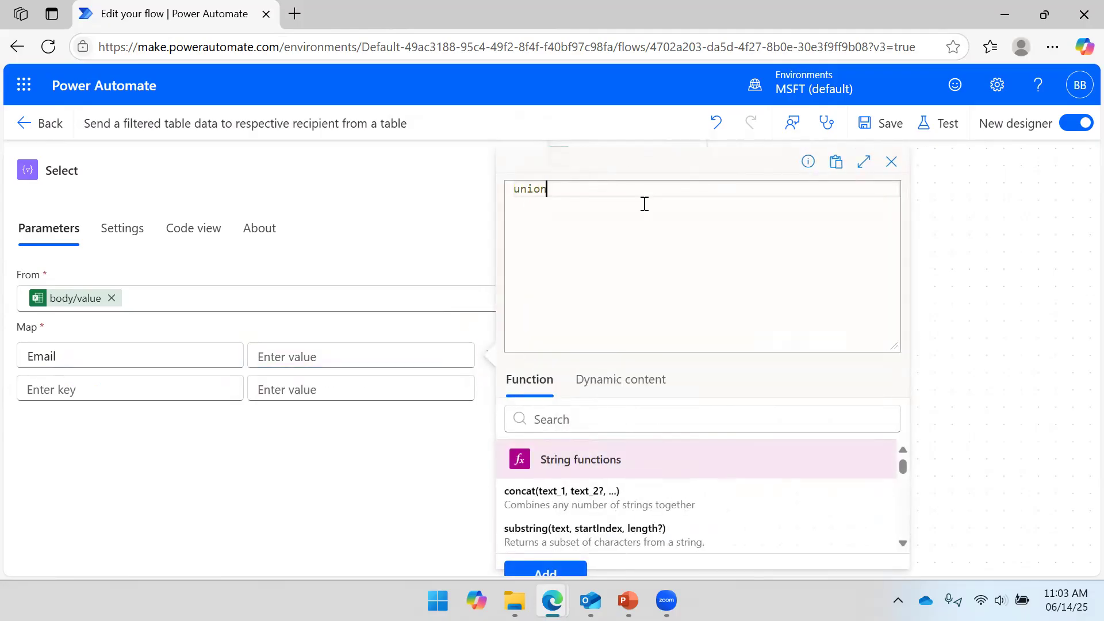
{"action": "type", "text": "("}
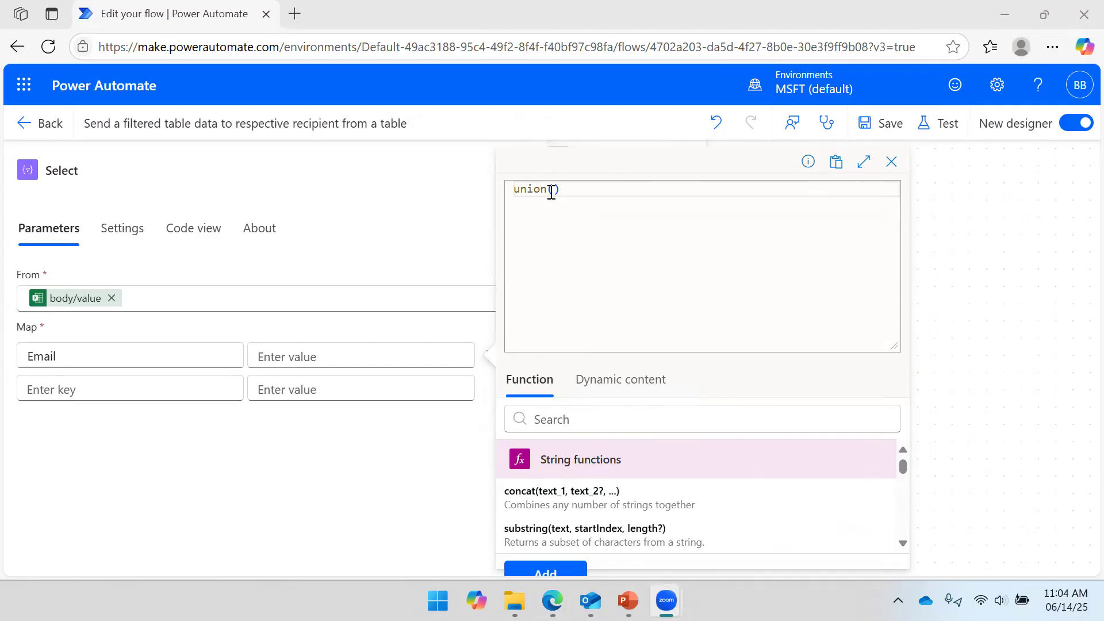
Step: Complete the Email value expression as union(item()?['Email'], item()?['Email']) with the table's Email column and add it to the map
{"action": "left_click", "coordinate": [555, 194]}
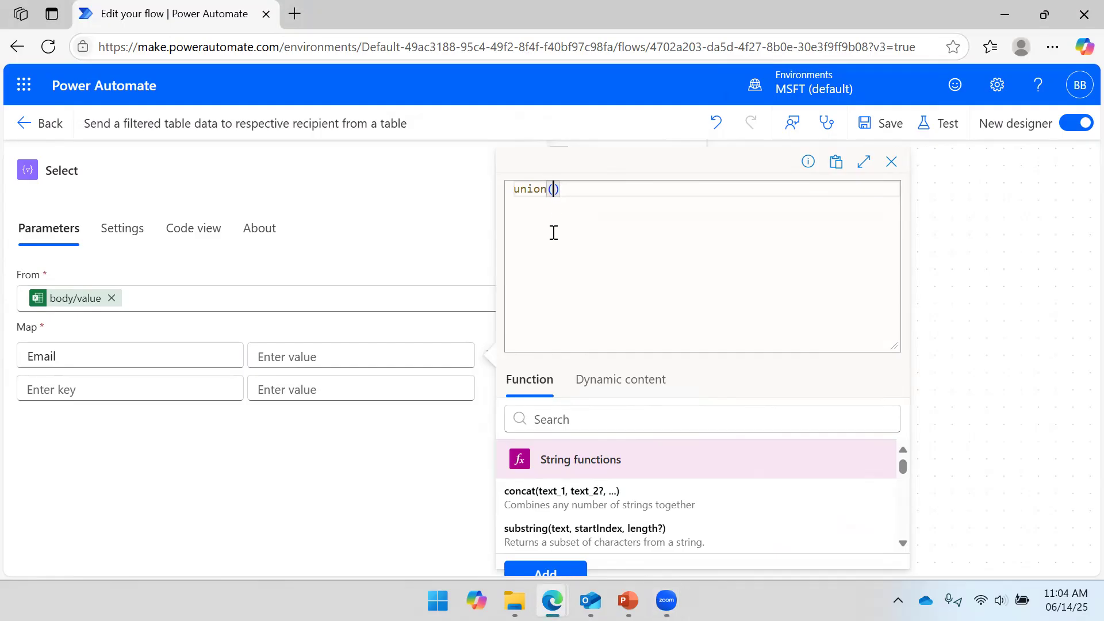
{"action": "left_click", "coordinate": [608, 382]}
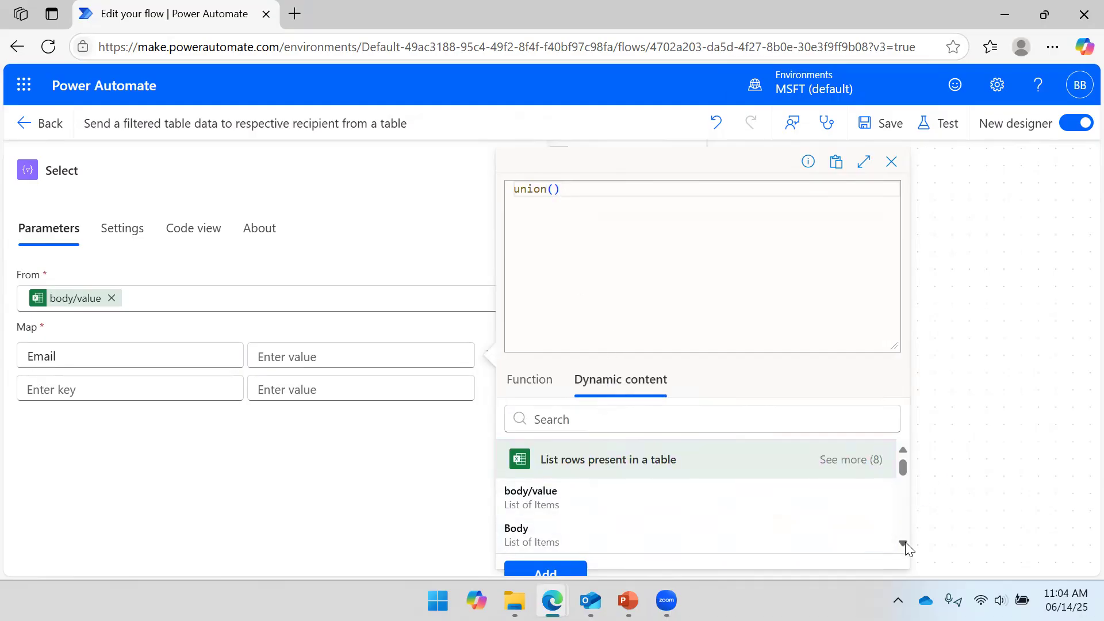
{"action": "left_click", "coordinate": [903, 543]}
{"action": "left_click", "coordinate": [903, 543]}
{"action": "left_click", "coordinate": [903, 543]}
{"action": "left_click", "coordinate": [903, 543]}
{"action": "left_click", "coordinate": [596, 506]}
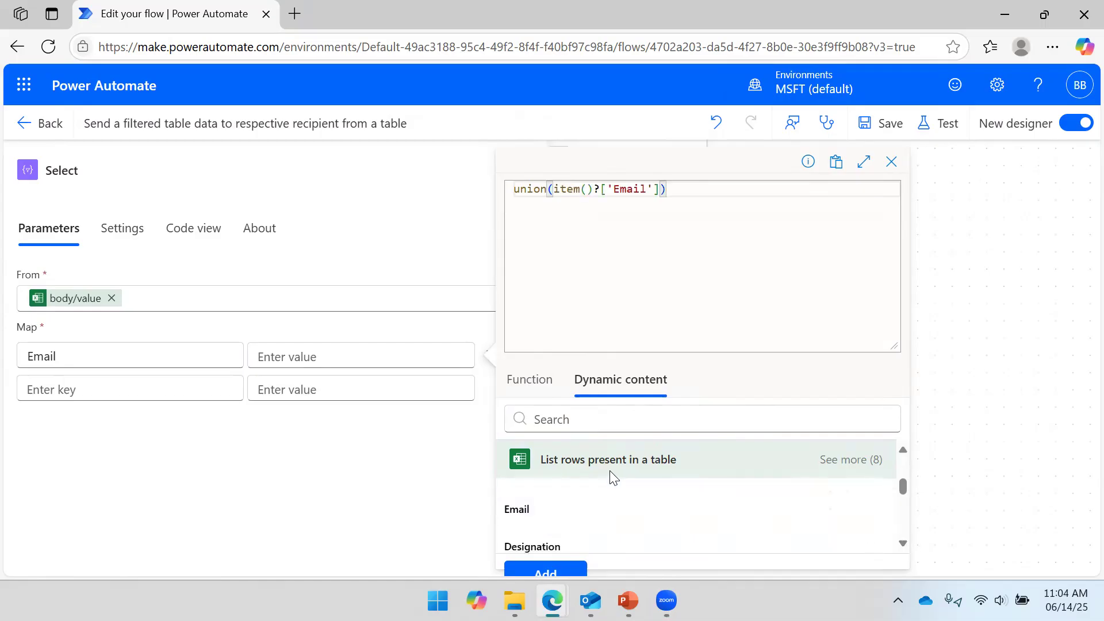
{"action": "type", "text": ","}
{"action": "left_click", "coordinate": [565, 523]}
{"action": "left_click", "coordinate": [569, 574]}
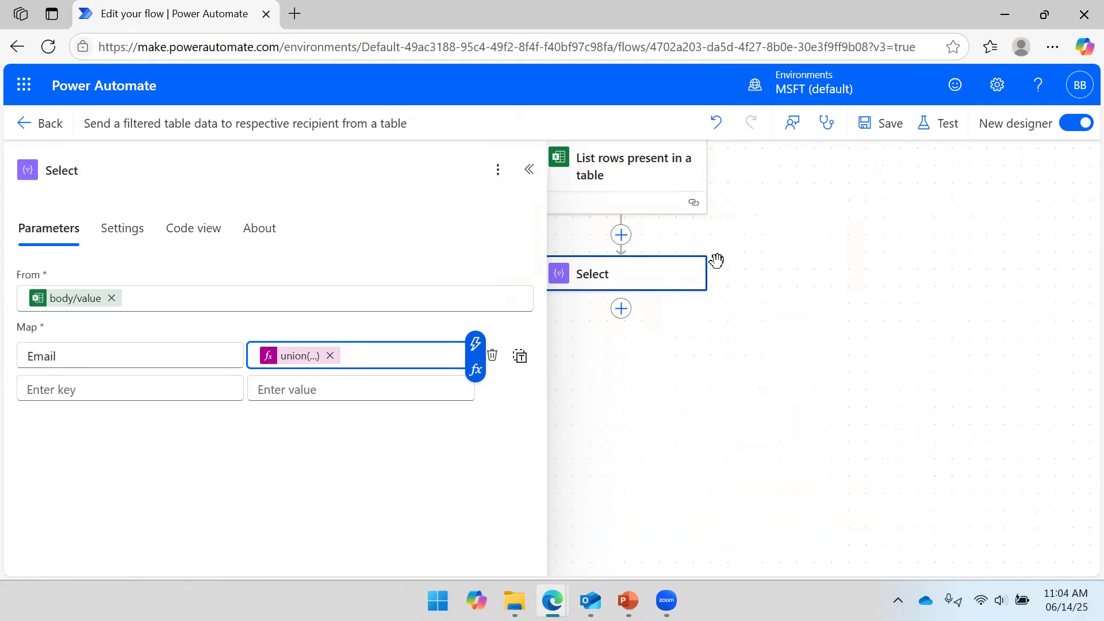
Step: Save the flow, collapse the Select settings, and run a manual test of the flow
{"action": "left_click", "coordinate": [882, 122]}
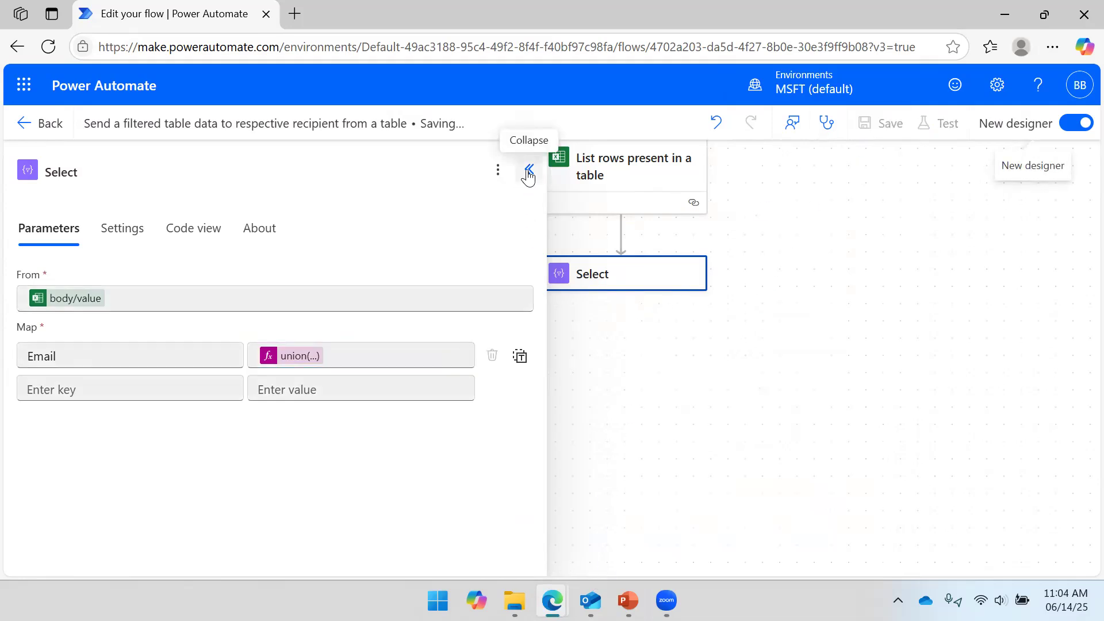
{"action": "left_click", "coordinate": [527, 203]}
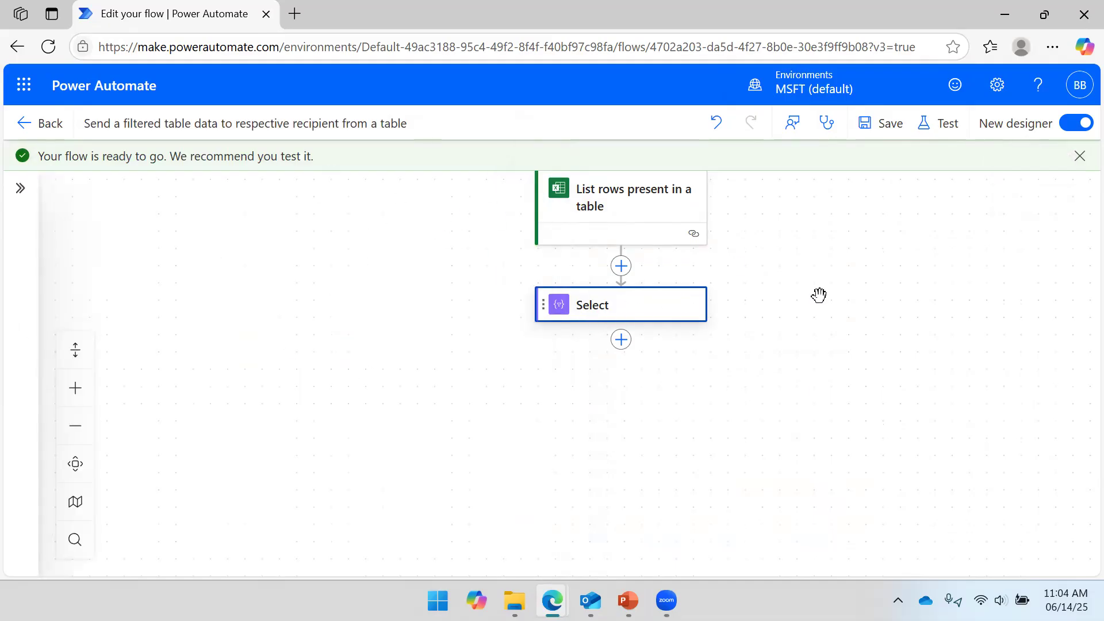
{"action": "left_click", "coordinate": [946, 124]}
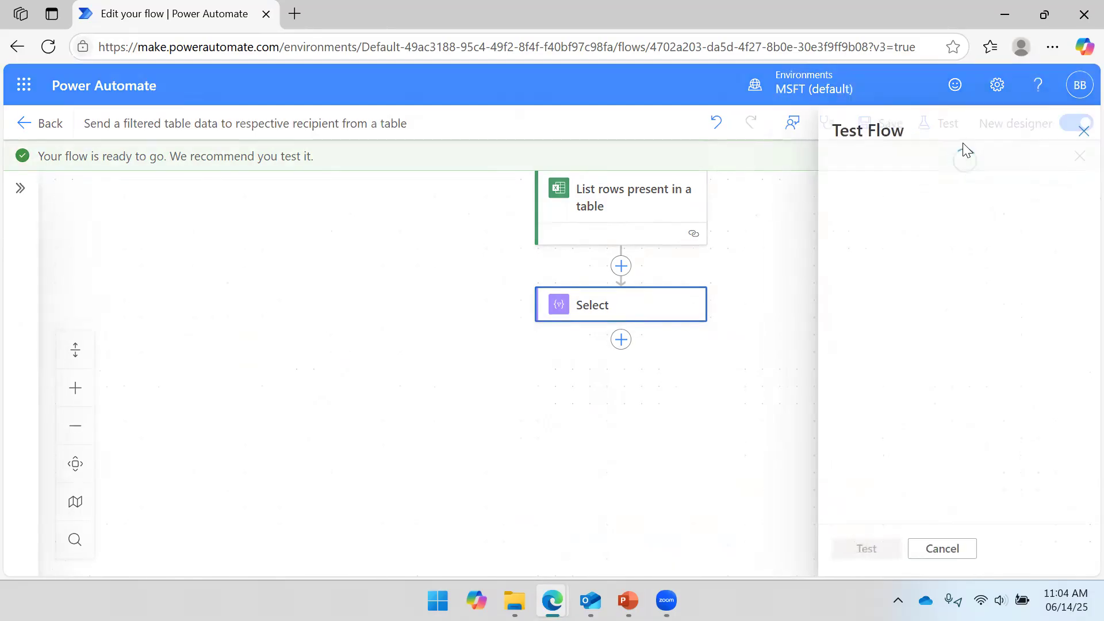
{"action": "left_click", "coordinate": [864, 175]}
{"action": "left_click", "coordinate": [862, 549]}
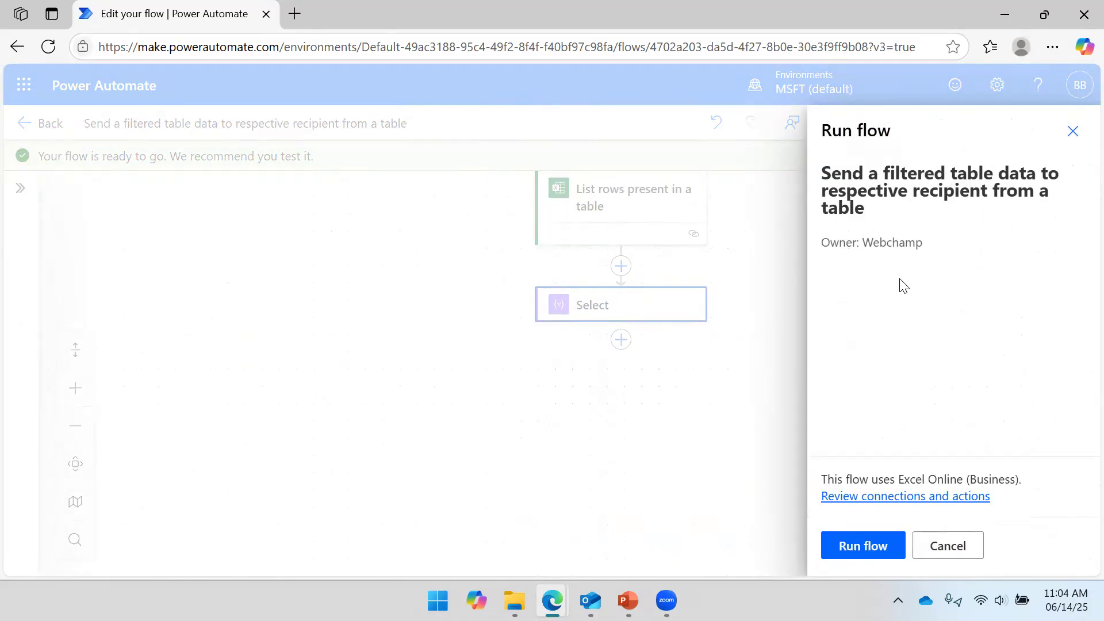
{"action": "left_click", "coordinate": [860, 549]}
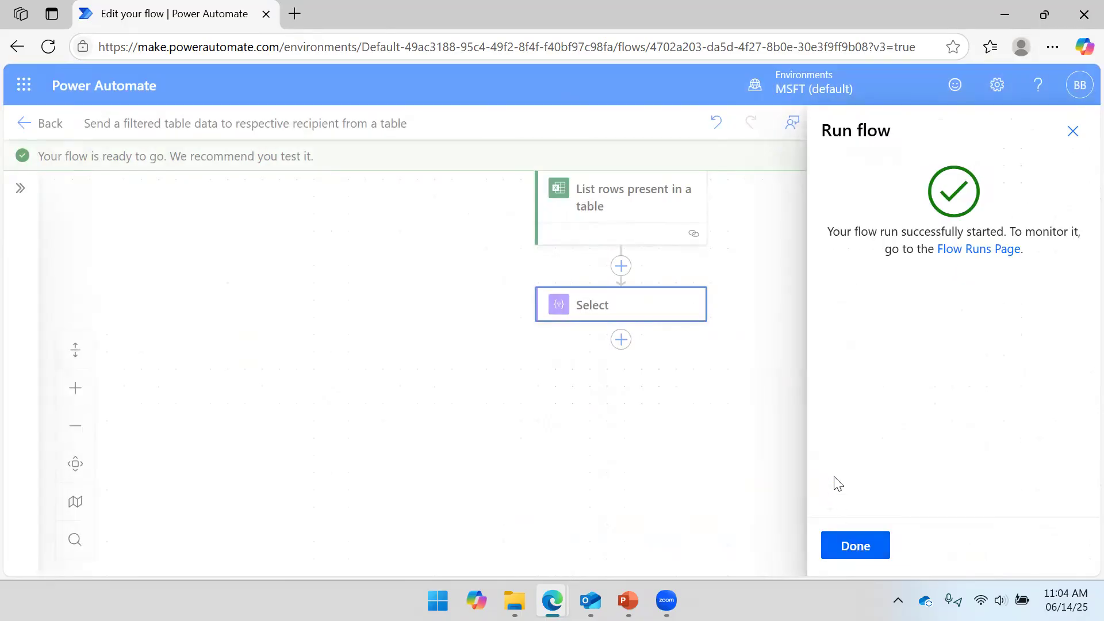
{"action": "left_click", "coordinate": [856, 542]}
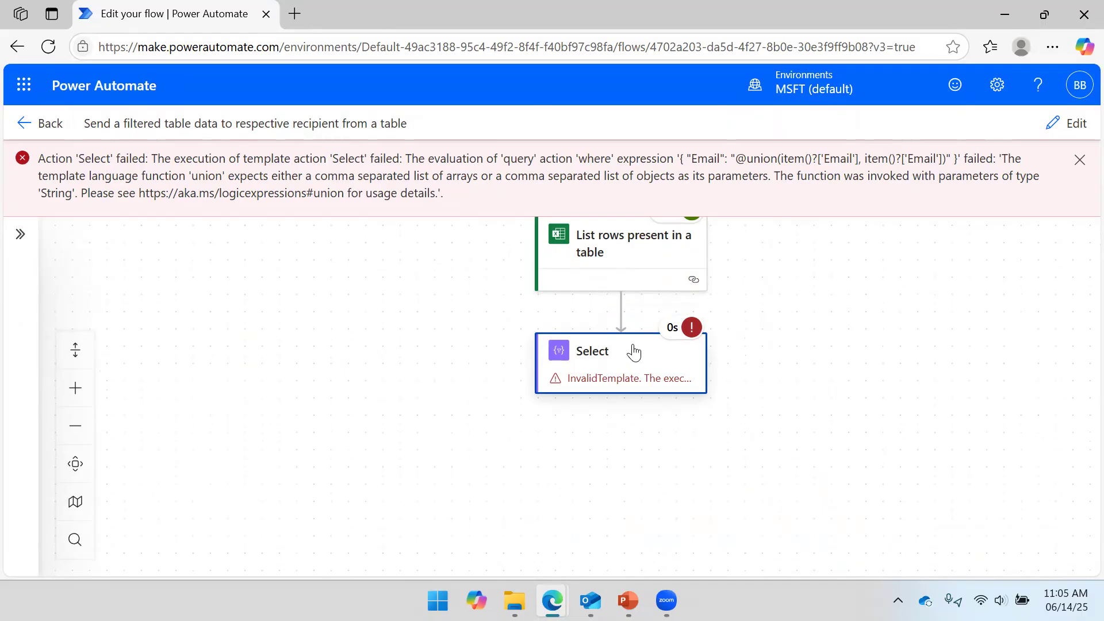
Step: Return the flow to edit mode and reduce the Select action's Email value expression to item()?['Email']
{"action": "left_click", "coordinate": [1079, 160]}
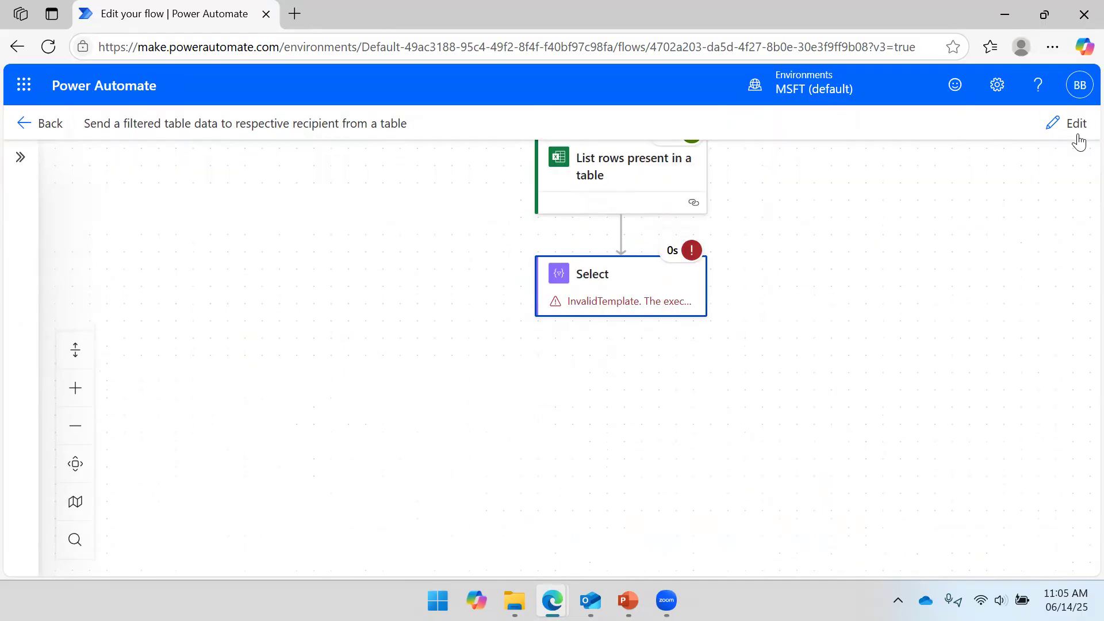
{"action": "left_click", "coordinate": [1068, 123]}
{"action": "left_click", "coordinate": [621, 289]}
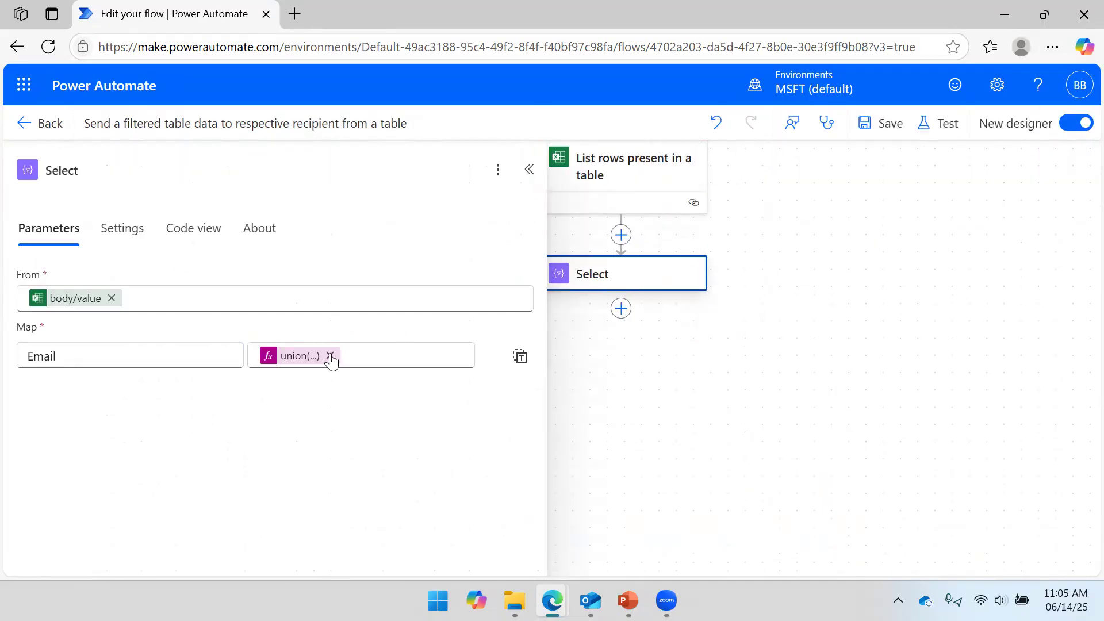
{"action": "left_click", "coordinate": [295, 358]}
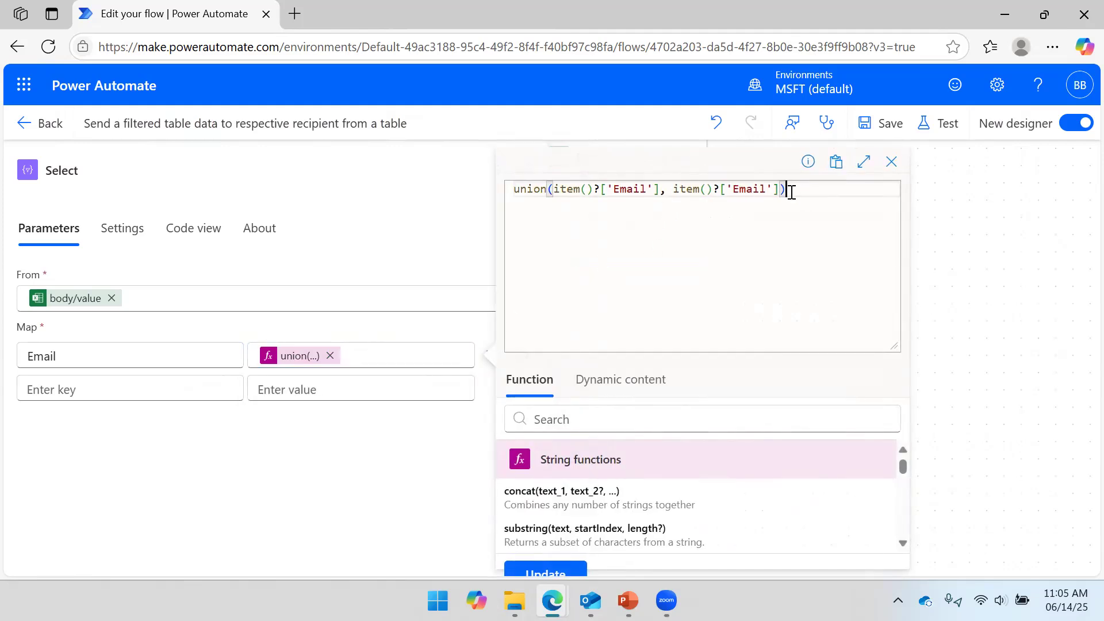
{"action": "key", "text": "BackSpace"}
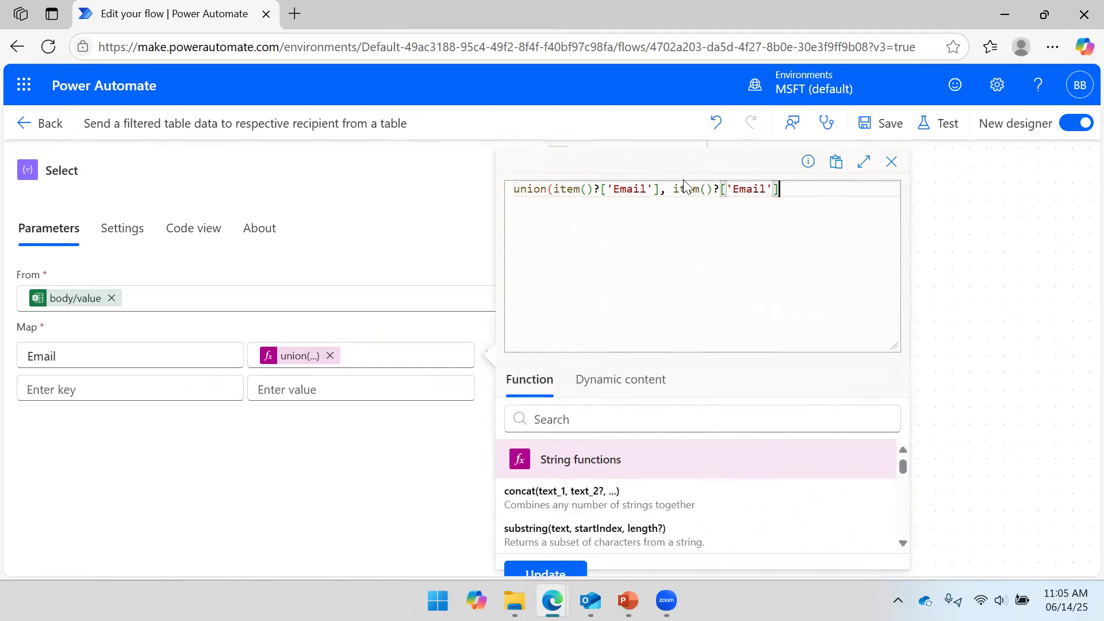
{"action": "left_click_drag", "start_coordinate": [669, 196], "coordinate": [423, 196]}
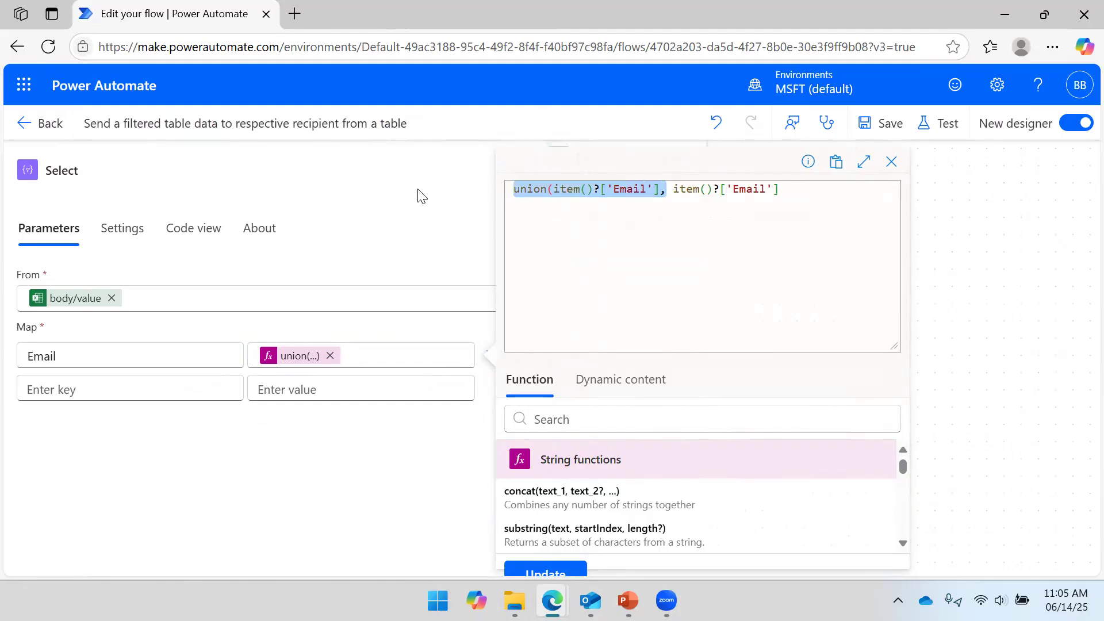
{"action": "key", "text": "BackSpace"}
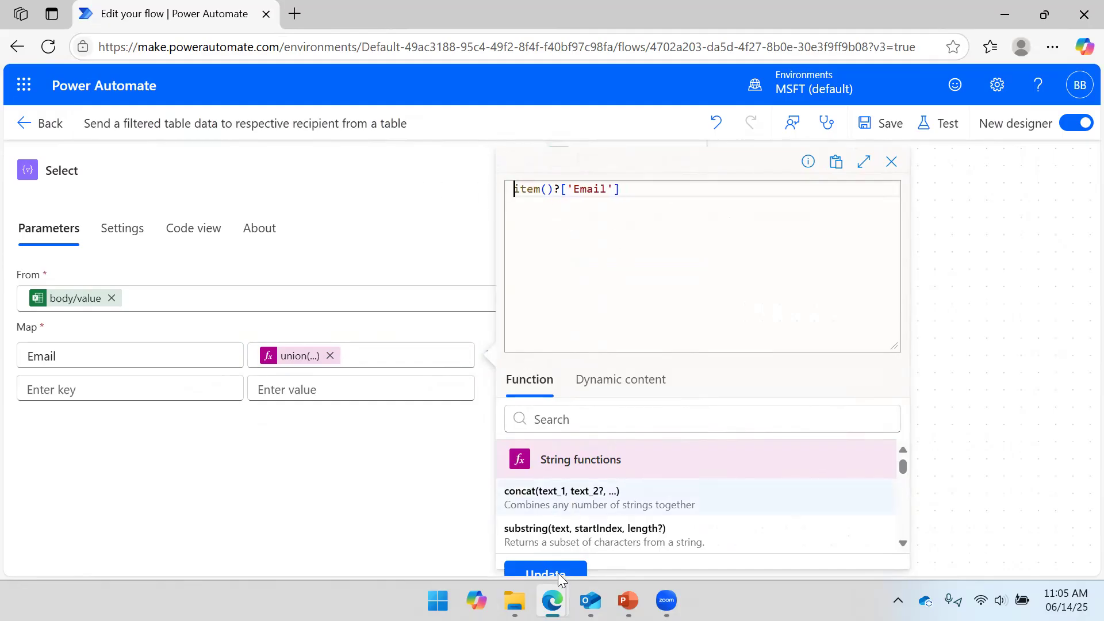
{"action": "left_click", "coordinate": [557, 572]}
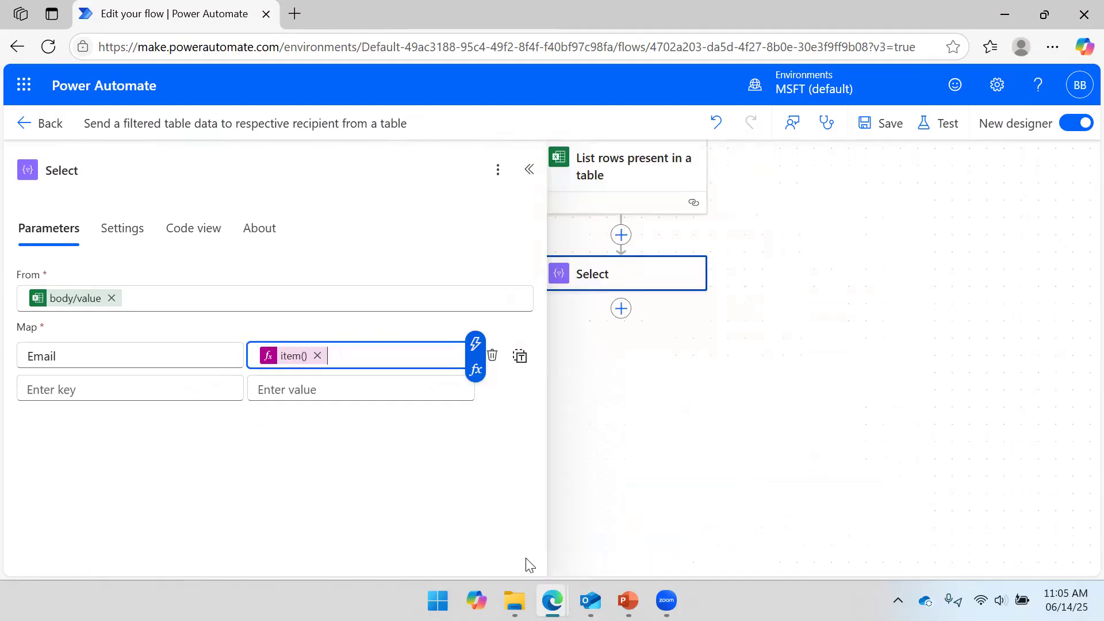
Step: Save the flow, recheck the Select action's Email mapping, and collapse its settings
{"action": "left_click", "coordinate": [880, 131]}
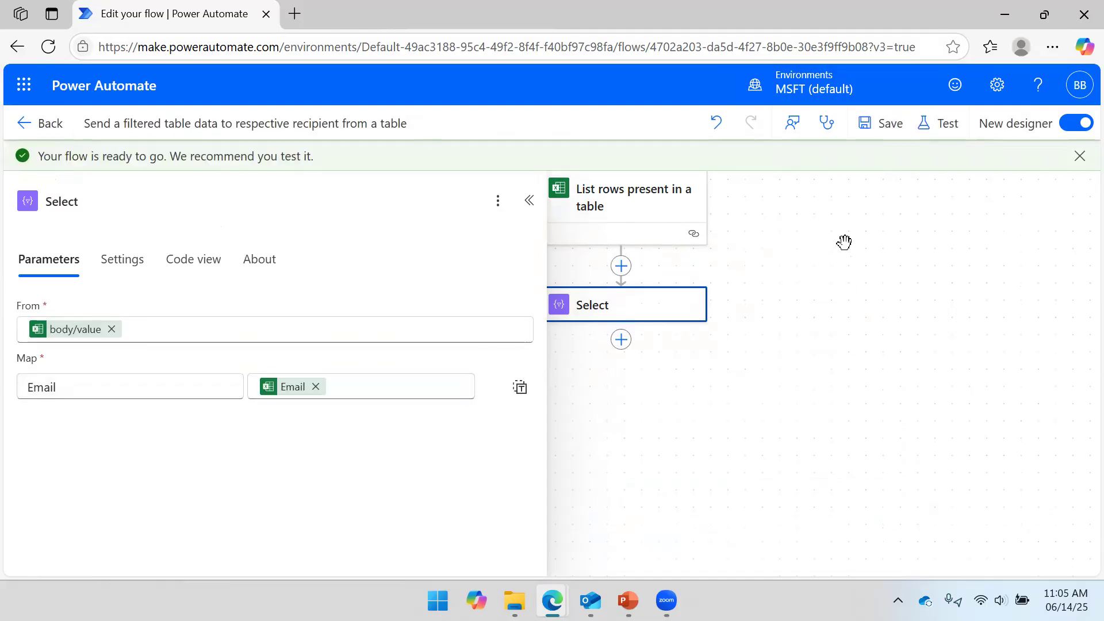
{"action": "left_click", "coordinate": [529, 200]}
{"action": "left_click", "coordinate": [596, 309]}
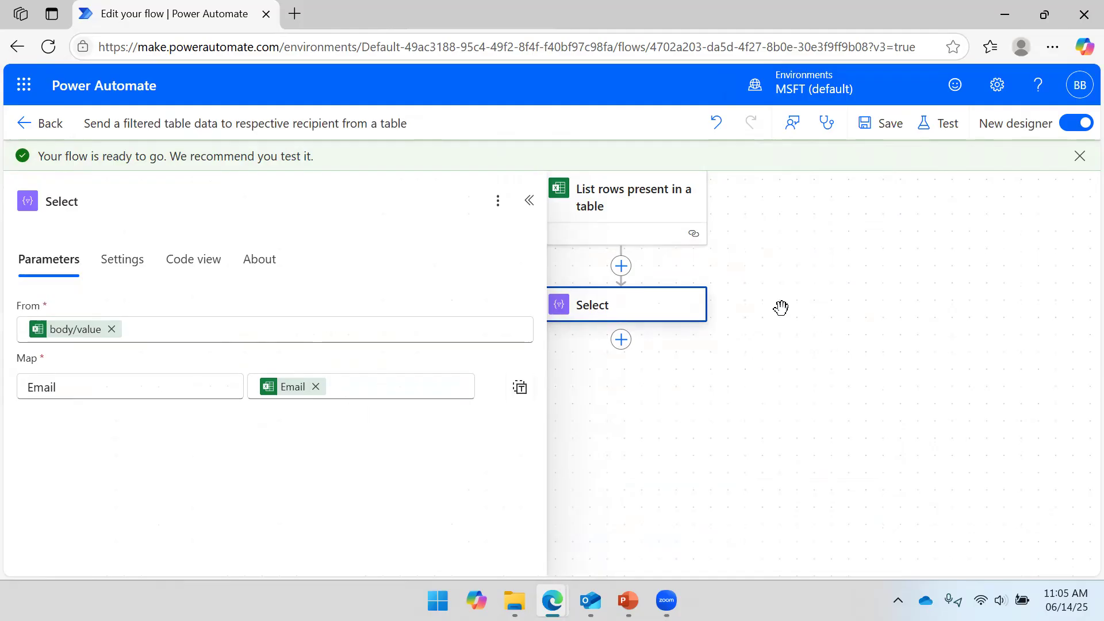
{"action": "left_click", "coordinate": [529, 200]}
{"action": "left_click_drag", "start_coordinate": [777, 345], "coordinate": [749, 285]}
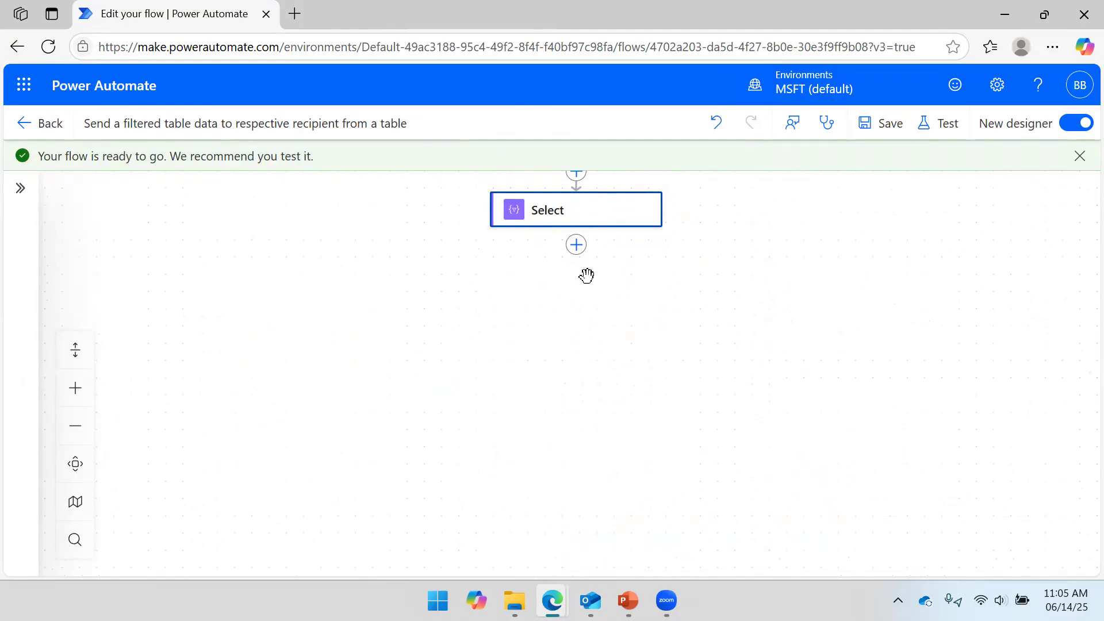
Step: Switch to the PowerPoint slide show to check the flow outline, and return to Power Automate
{"action": "mouse_move", "coordinate": [629, 601]}
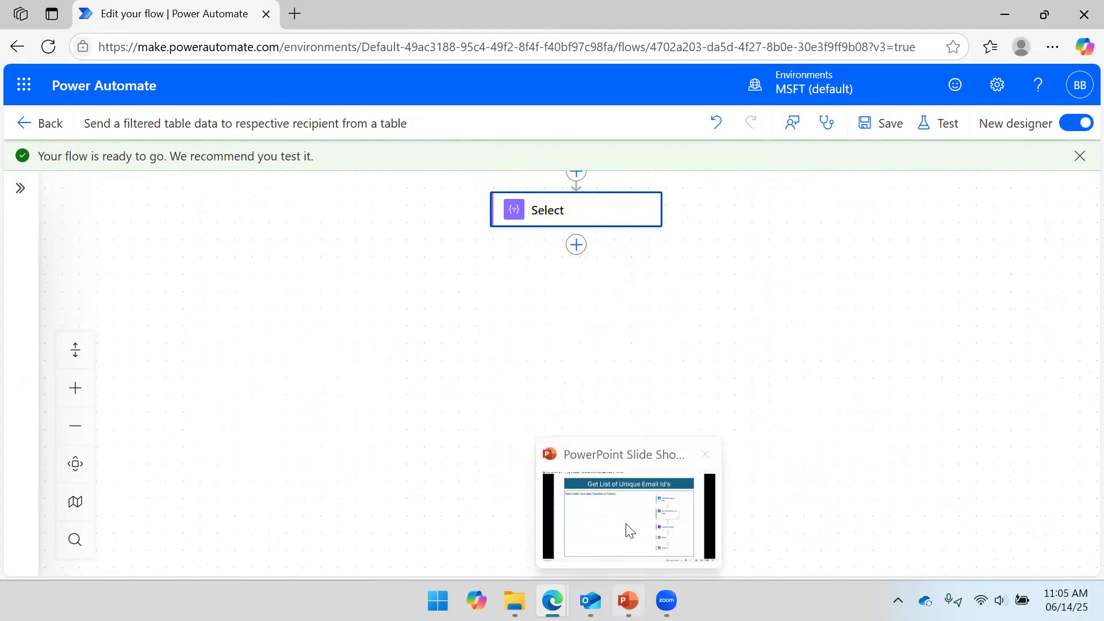
{"action": "left_click", "coordinate": [629, 528]}
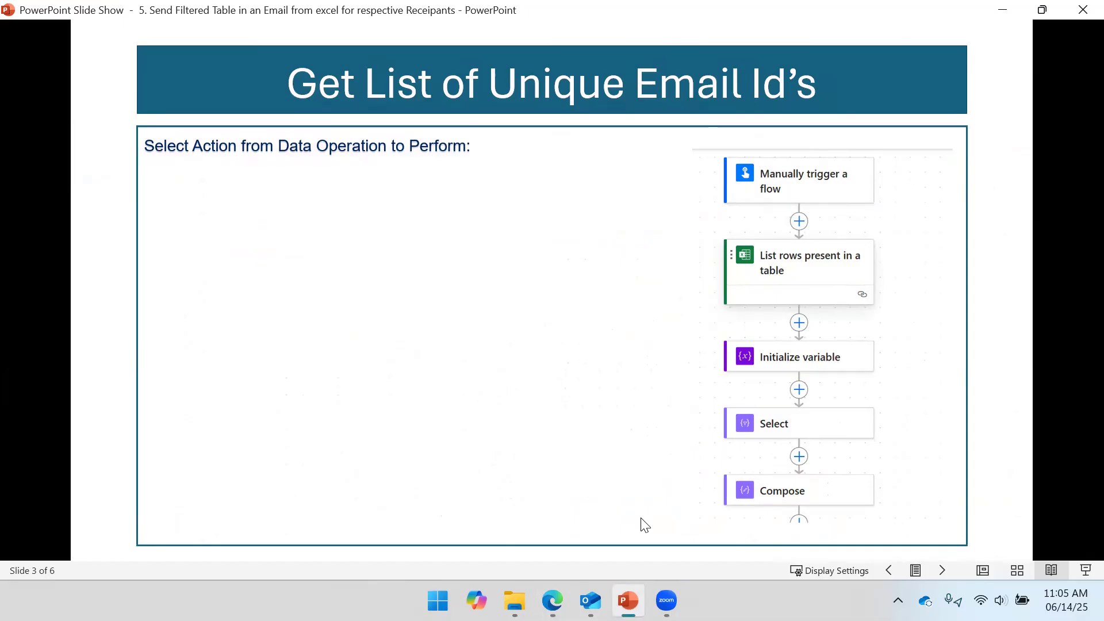
{"action": "key", "text": "alt+Tab"}
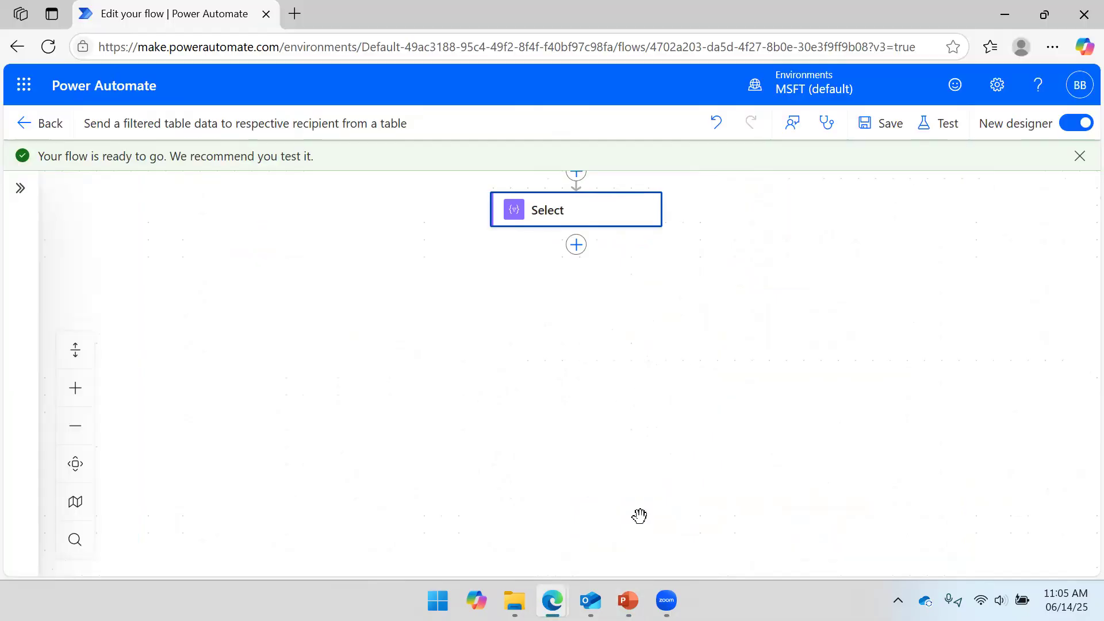
Step: Add a Compose action from the Data Operation connector directly after the Select action
{"action": "left_click", "coordinate": [576, 246]}
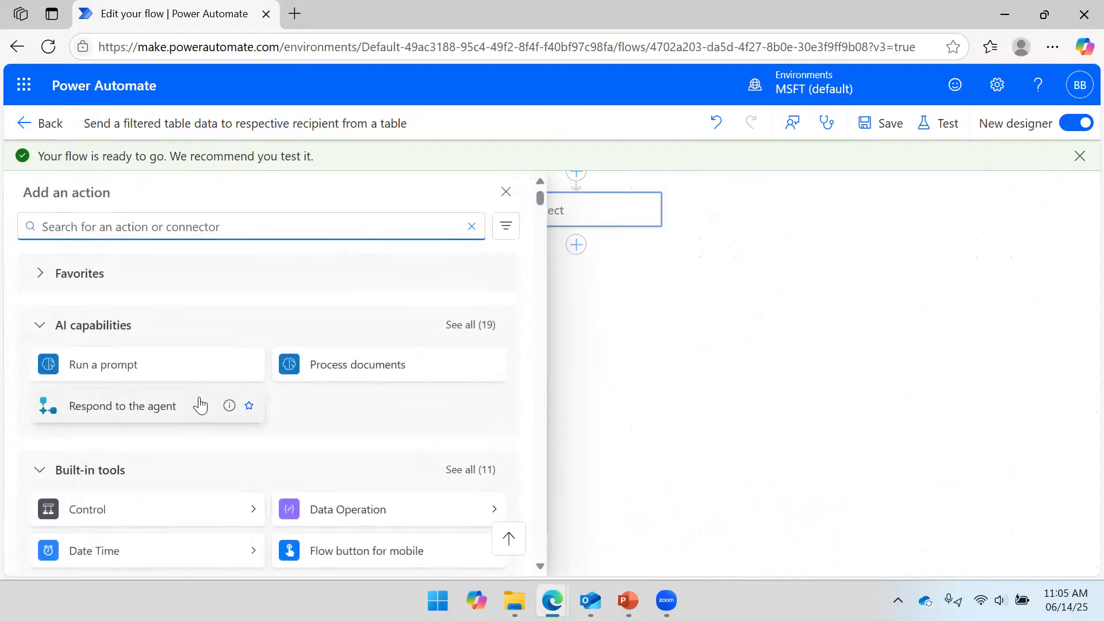
{"action": "left_click", "coordinate": [495, 510]}
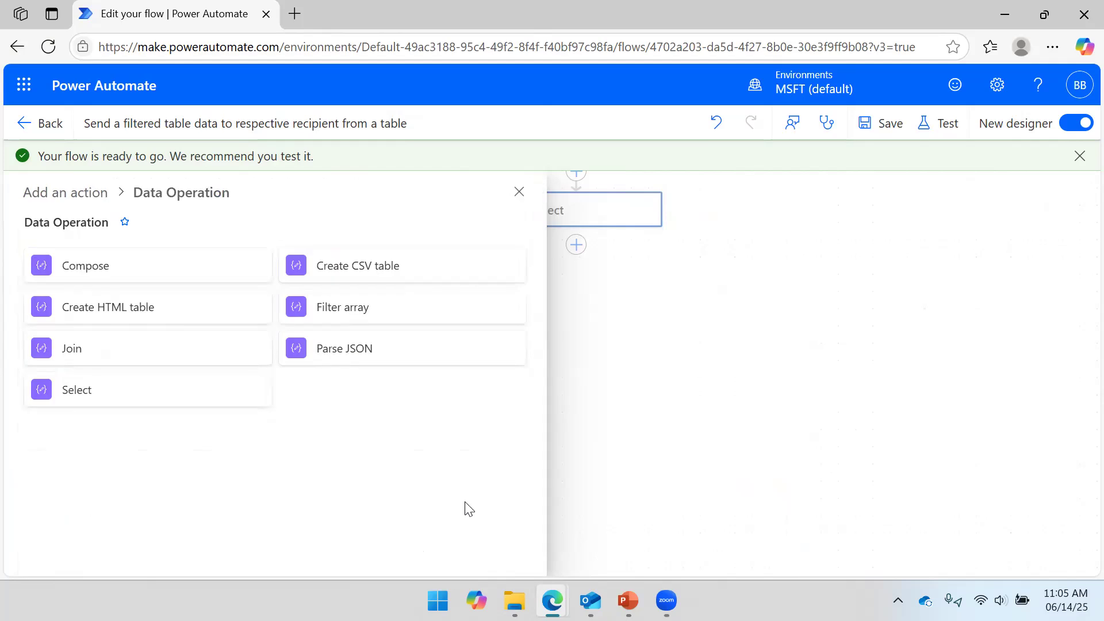
{"action": "mouse_move", "coordinate": [237, 273]}
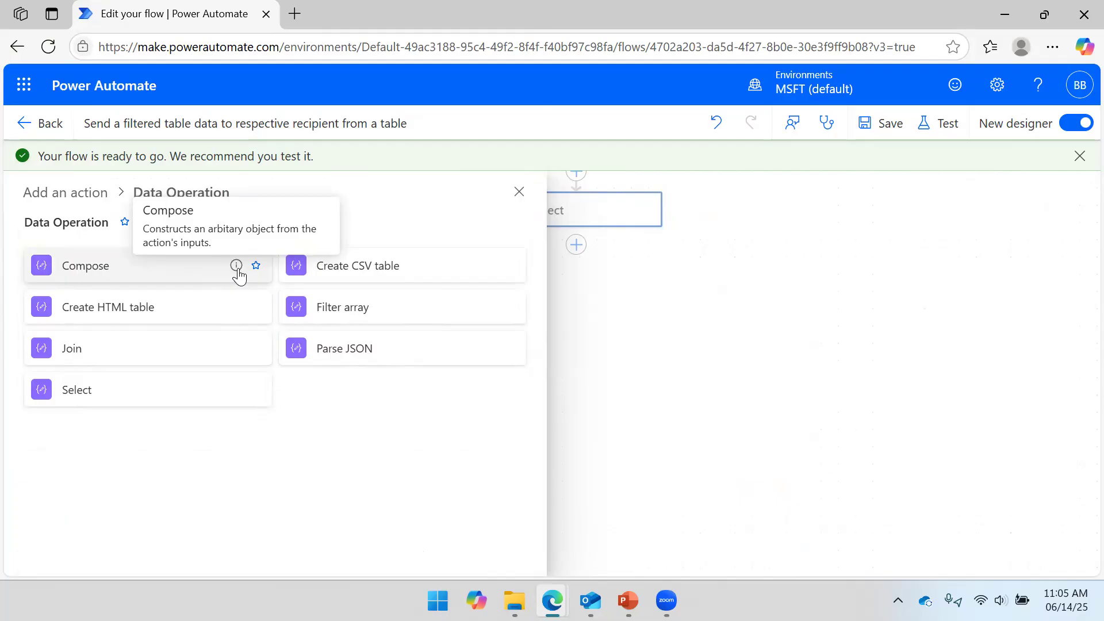
{"action": "left_click", "coordinate": [181, 276]}
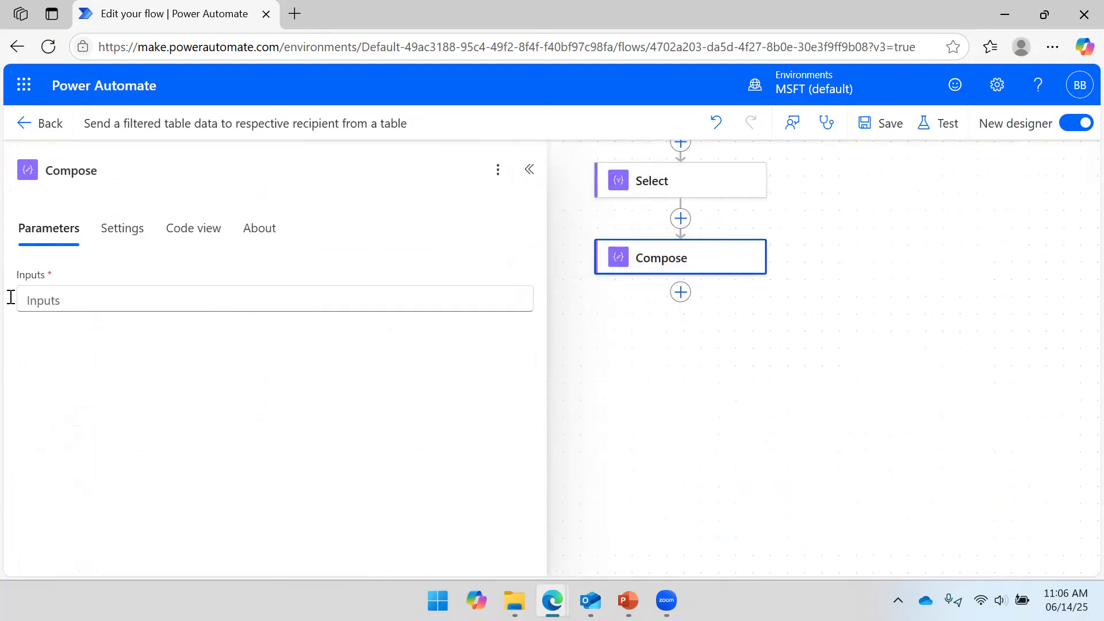
Step: Begin the Compose action's Inputs expression with union(body('Select'), using the Select output as the first collection
{"action": "left_click", "coordinate": [86, 298]}
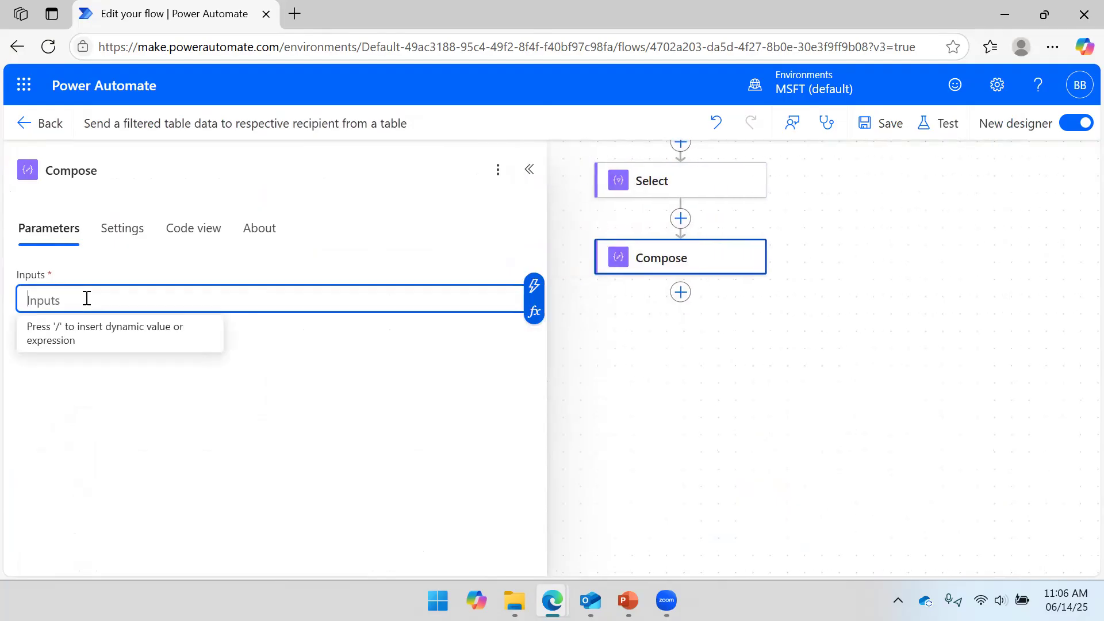
{"action": "left_click", "coordinate": [534, 311]}
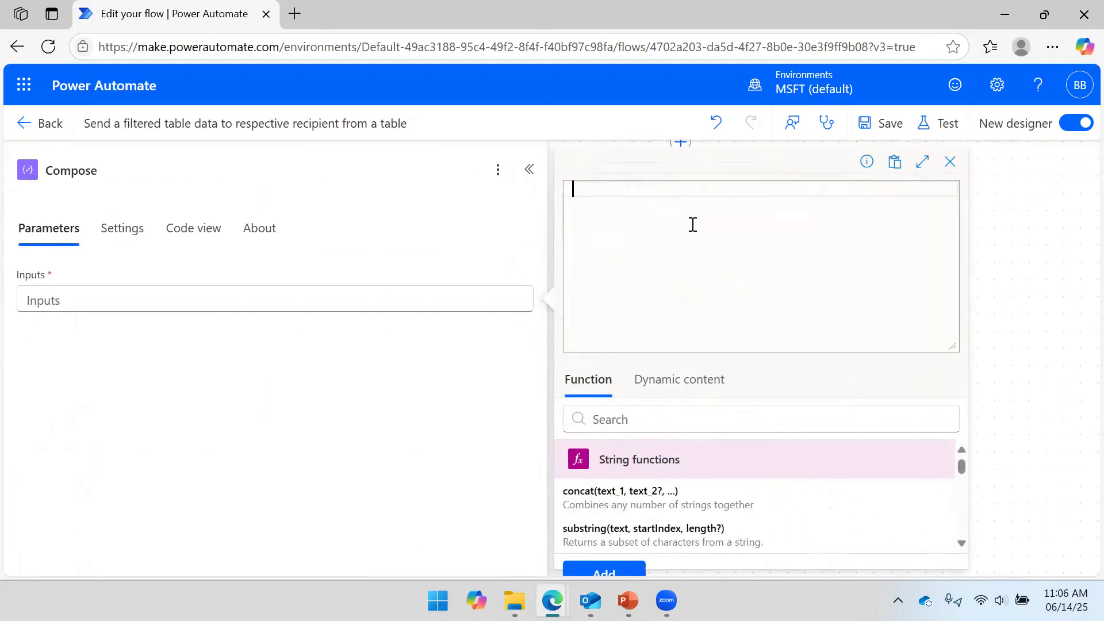
{"action": "left_click", "coordinate": [655, 379]}
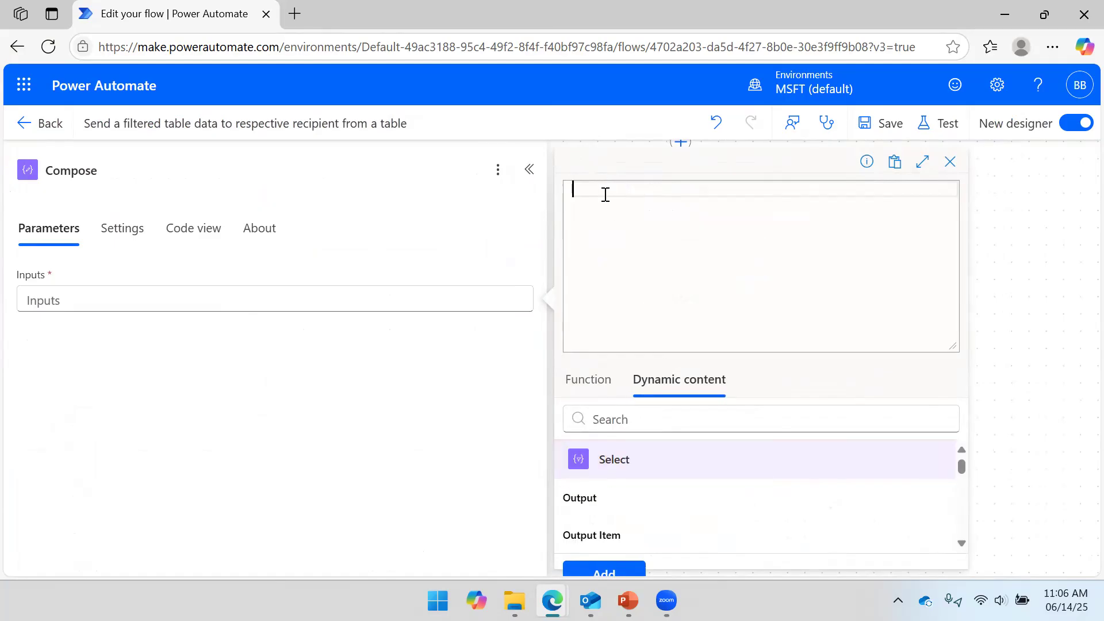
{"action": "type", "text": "union("}
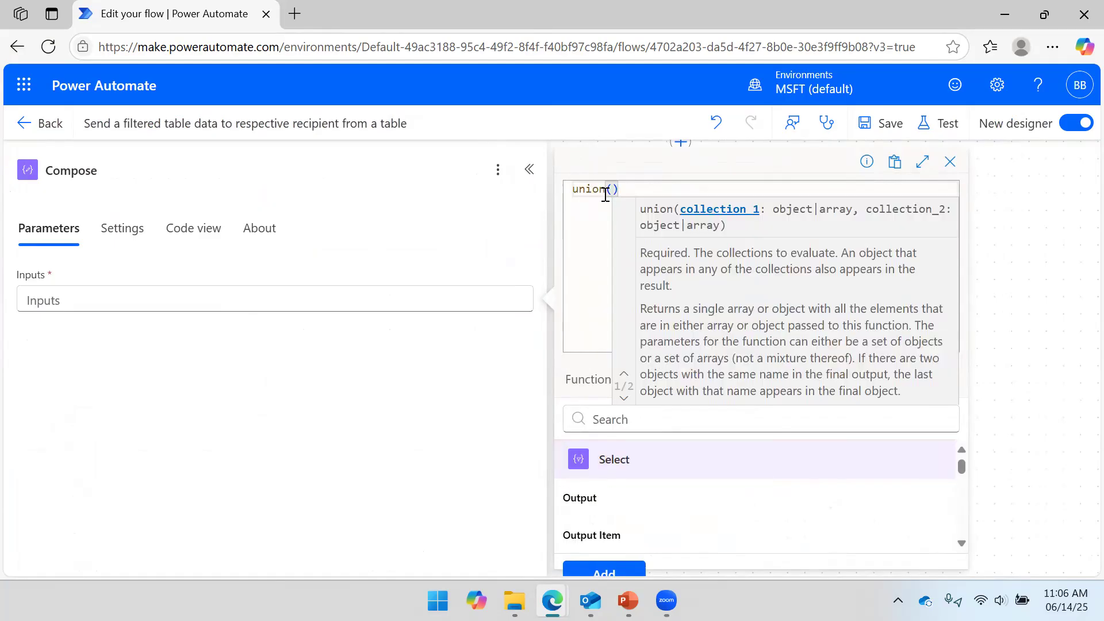
{"action": "left_click", "coordinate": [606, 502]}
{"action": "type", "text": ","}
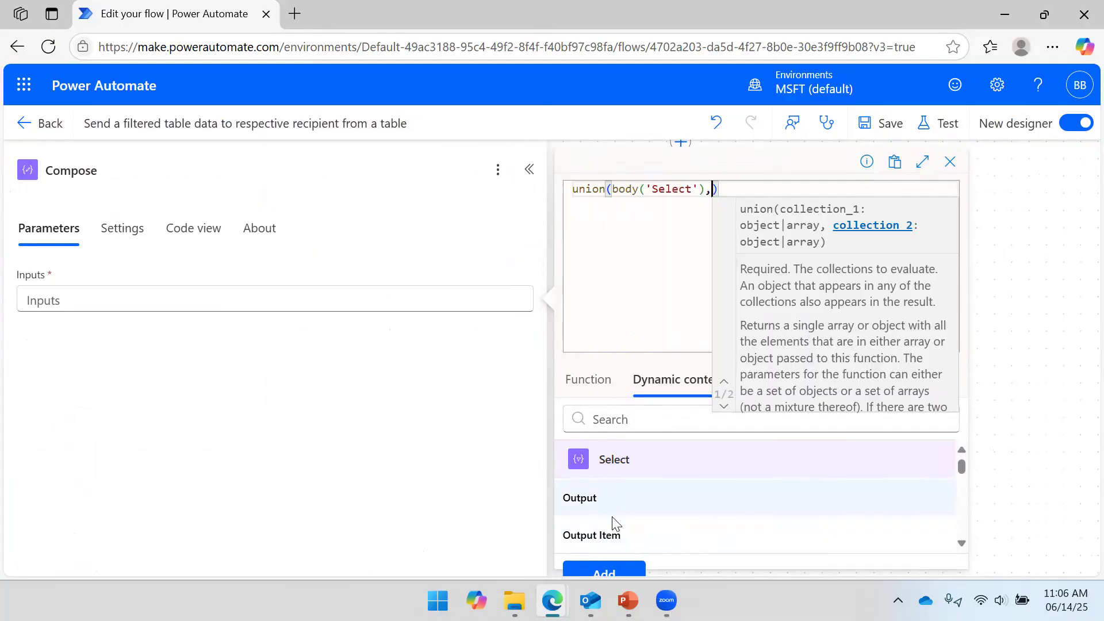
{"action": "left_click", "coordinate": [614, 535]}
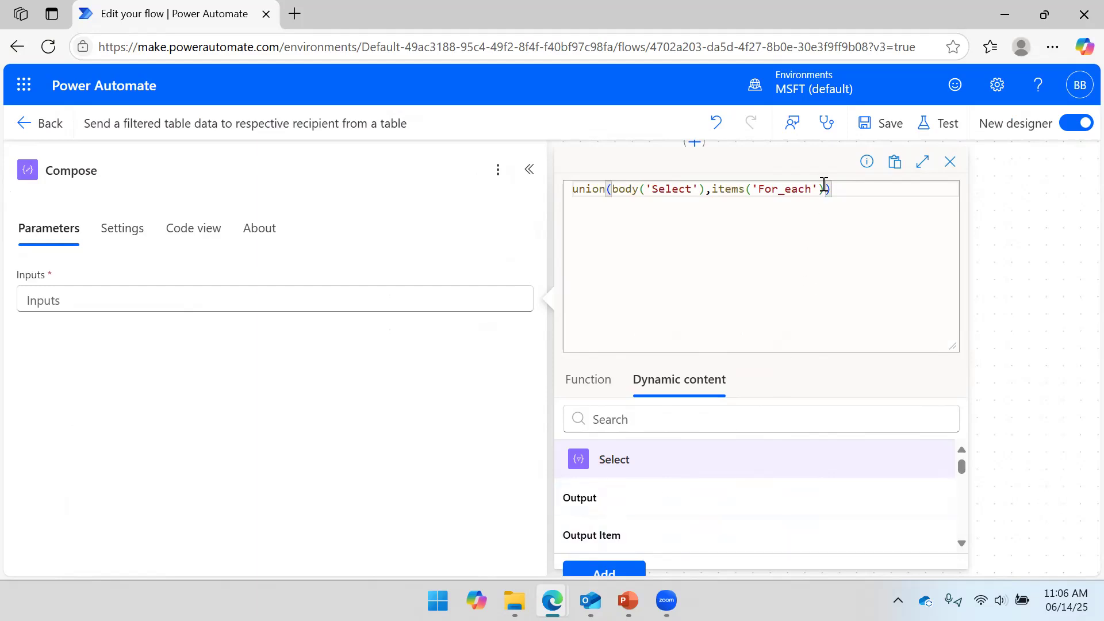
{"action": "left_click_drag", "start_coordinate": [825, 188], "coordinate": [713, 183]}
{"action": "key", "text": "BackSpace"}
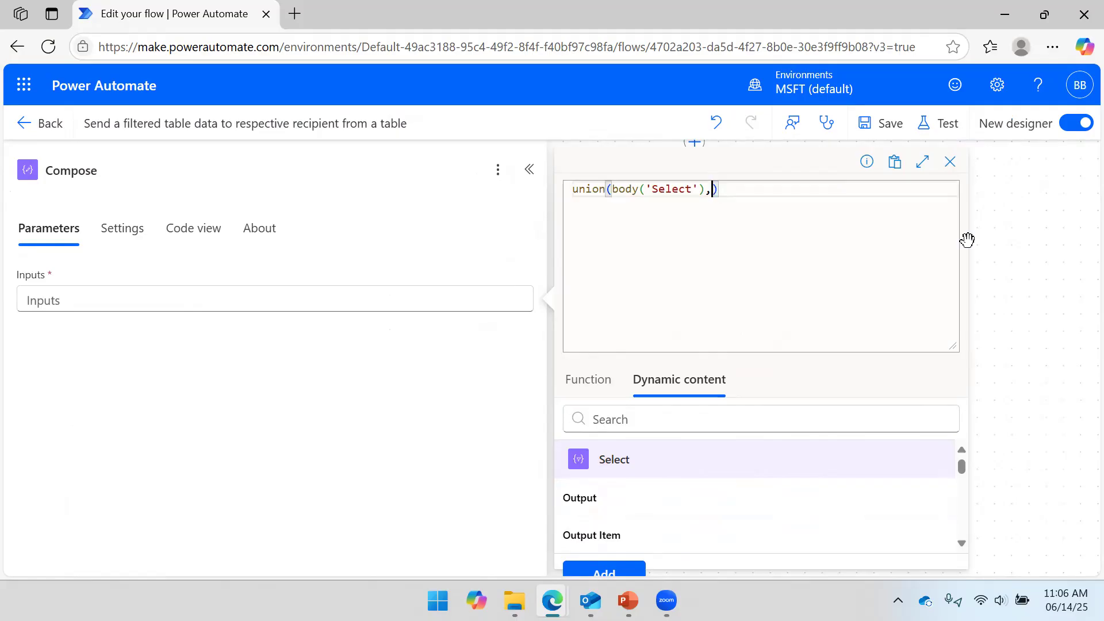
Step: Complete the Inputs expression as union(body('Select'),body('Select')), add it to the Compose action, and save the flow
{"action": "left_click", "coordinate": [705, 495]}
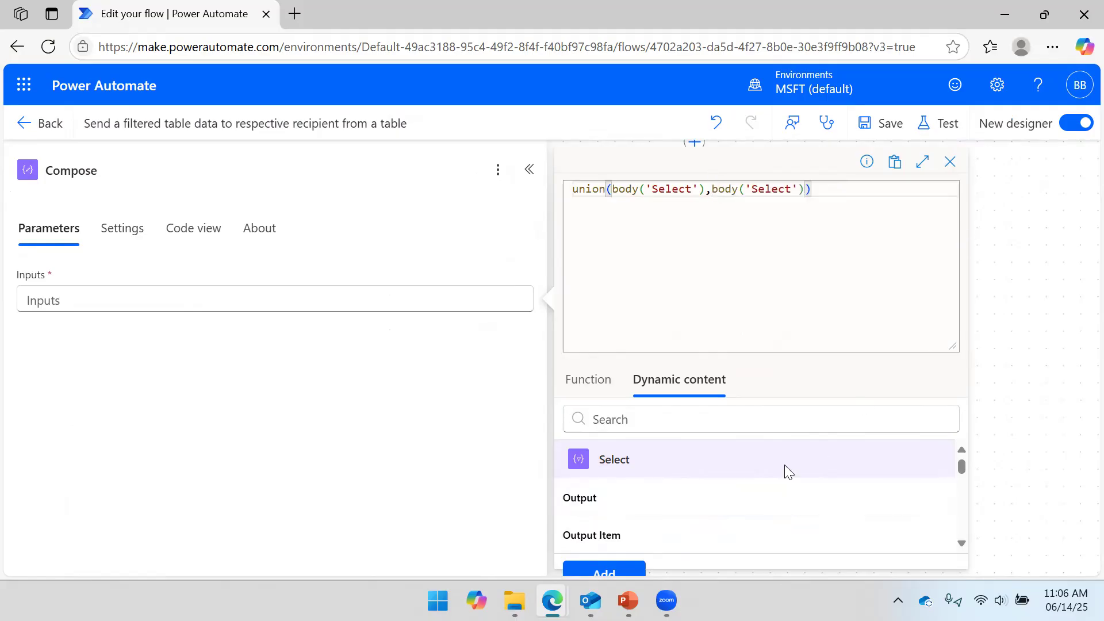
{"action": "left_click", "coordinate": [587, 572]}
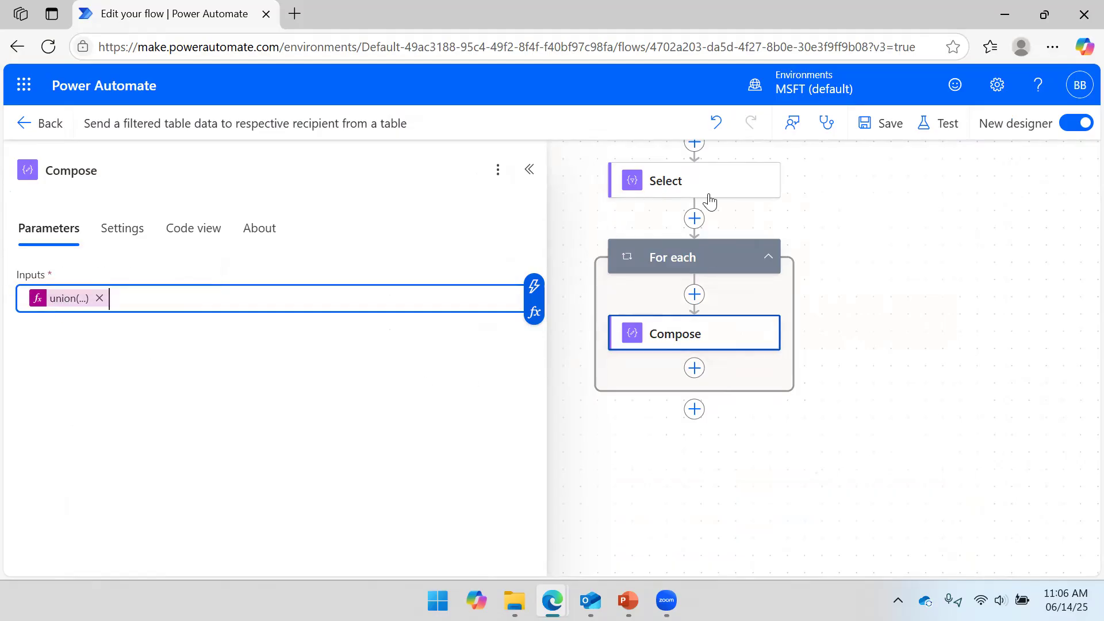
{"action": "left_click", "coordinate": [879, 139]}
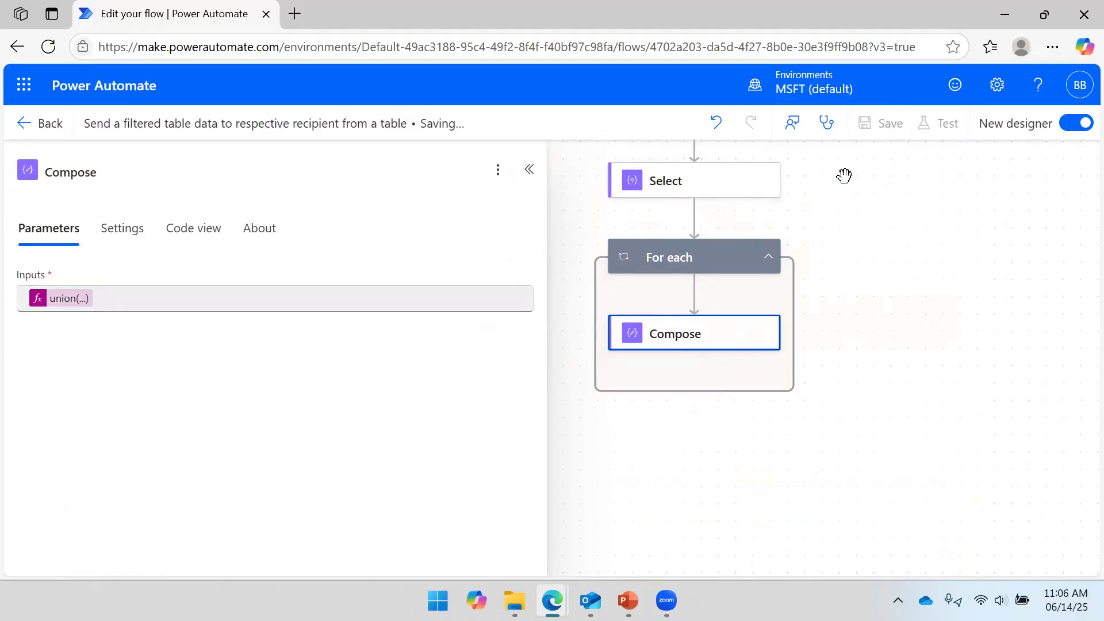
Step: Move the Compose action out of the For each loop to directly after Select, and delete the empty loop
{"action": "left_click", "coordinate": [522, 167]}
{"action": "left_click_drag", "start_coordinate": [946, 306], "coordinate": [820, 337]}
{"action": "left_click_drag", "start_coordinate": [599, 384], "coordinate": [596, 264]}
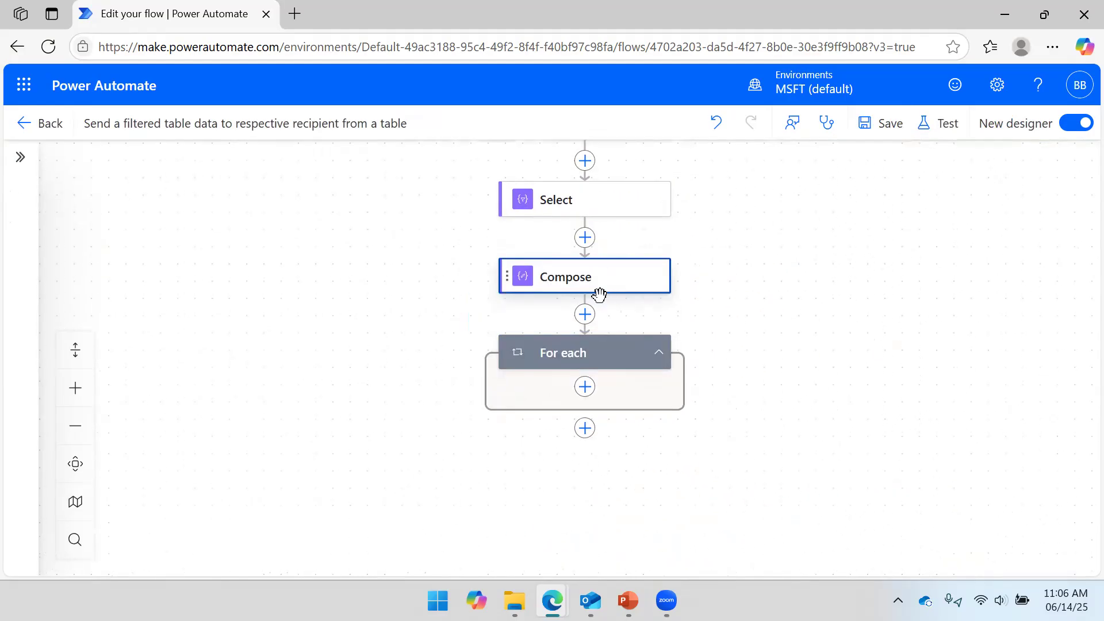
{"action": "right_click", "coordinate": [584, 359]}
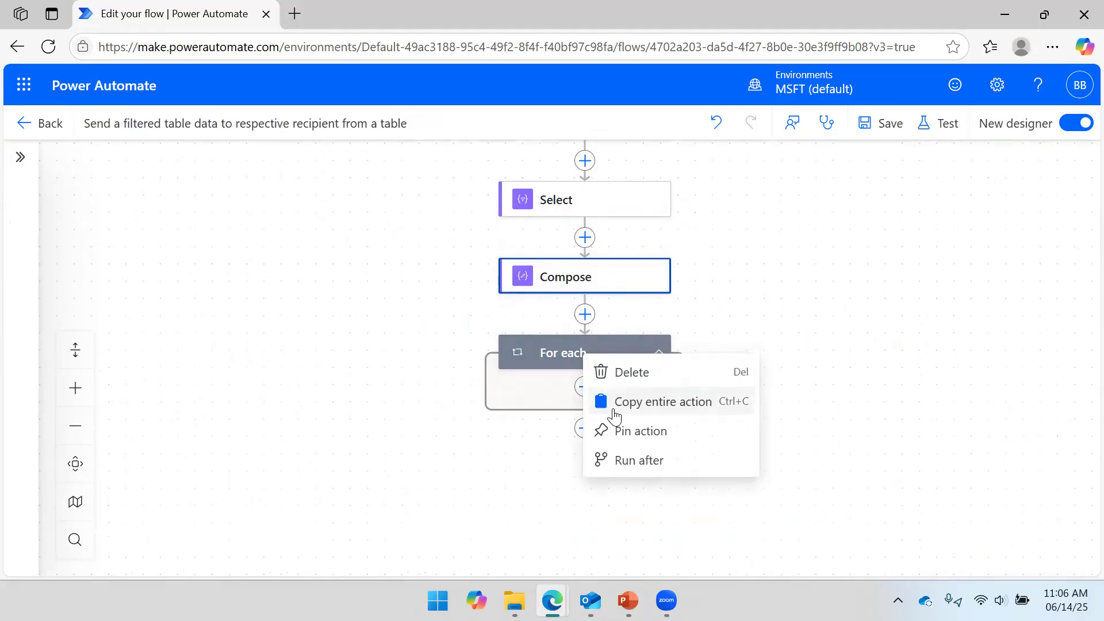
{"action": "left_click", "coordinate": [612, 372]}
{"action": "left_click", "coordinate": [712, 363]}
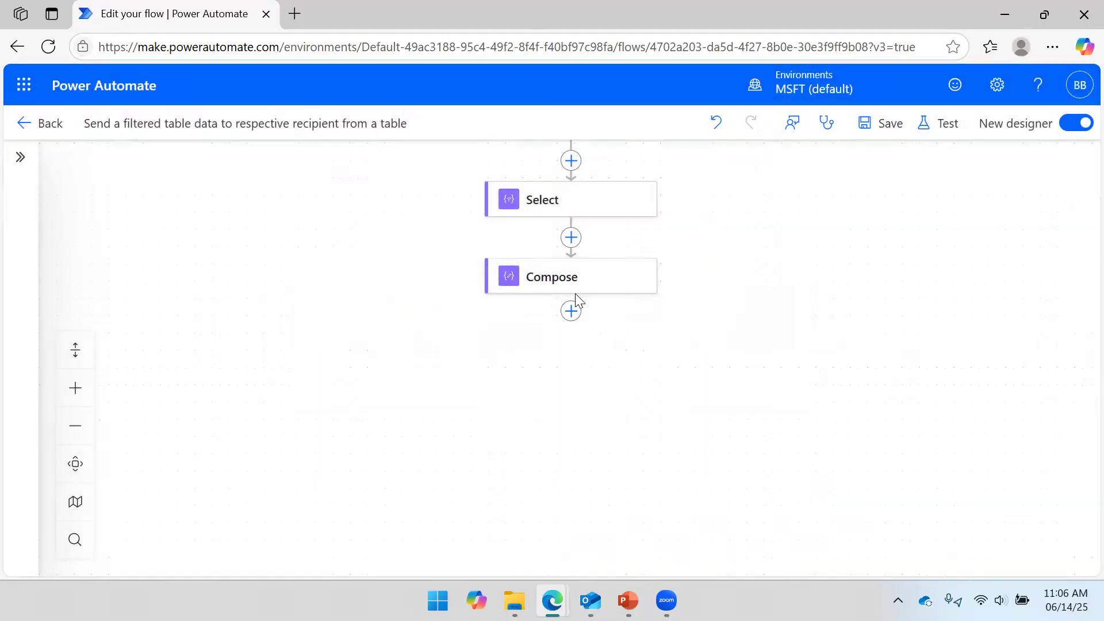
Step: Recheck the Compose action's union expression, close its settings, and save the flow
{"action": "left_click", "coordinate": [577, 292]}
{"action": "left_click", "coordinate": [79, 306]}
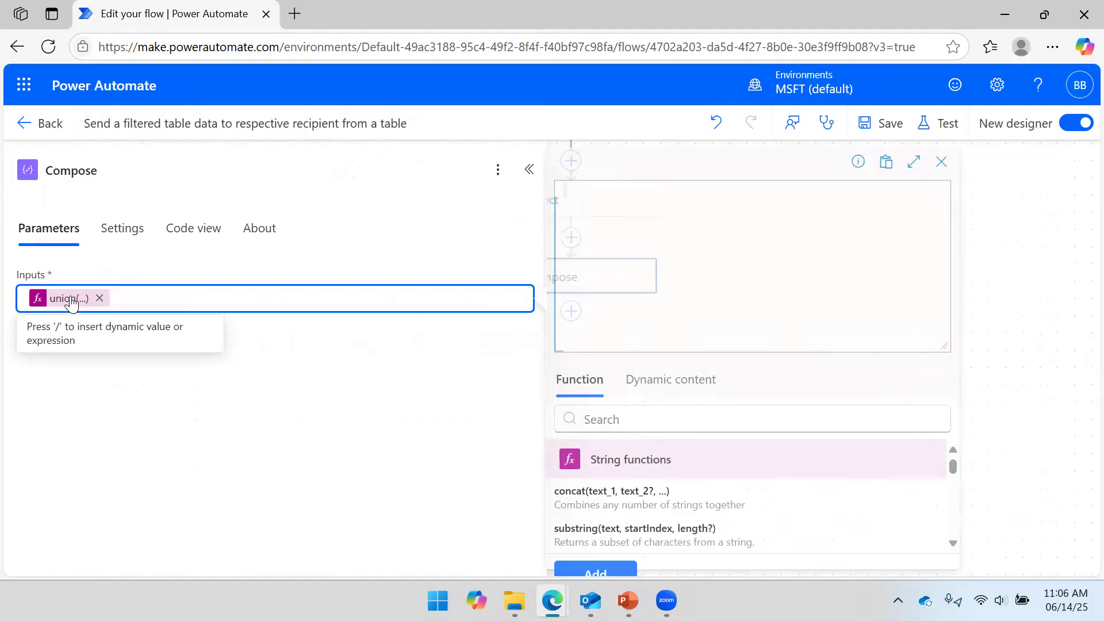
{"action": "left_click", "coordinate": [950, 161]}
{"action": "left_click", "coordinate": [869, 211]}
{"action": "left_click_drag", "start_coordinate": [739, 281], "coordinate": [767, 304]}
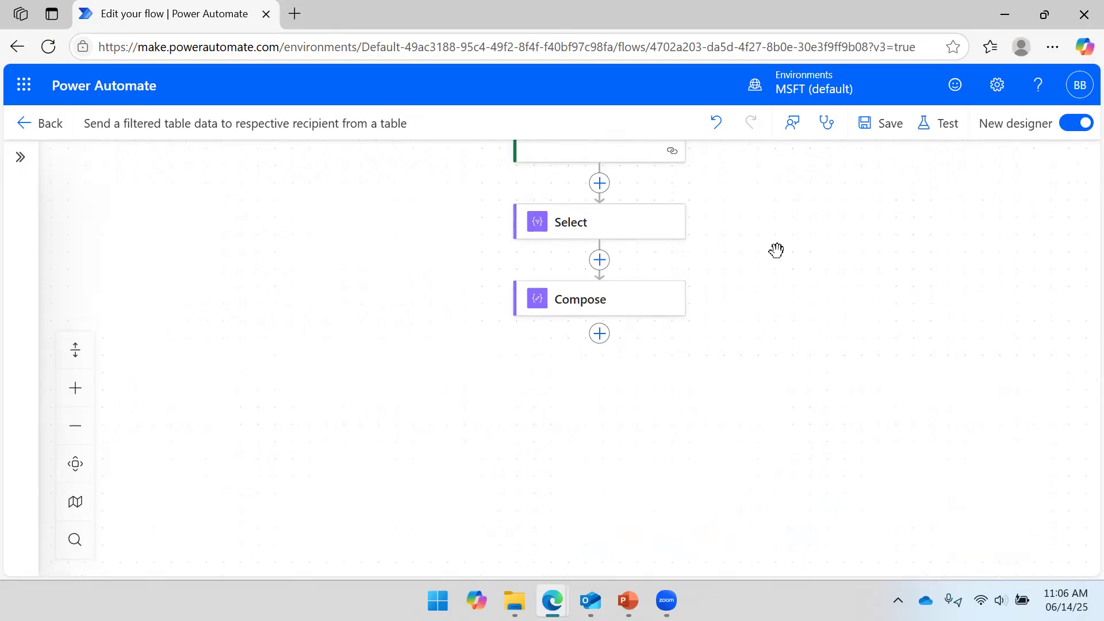
{"action": "left_click", "coordinate": [884, 123]}
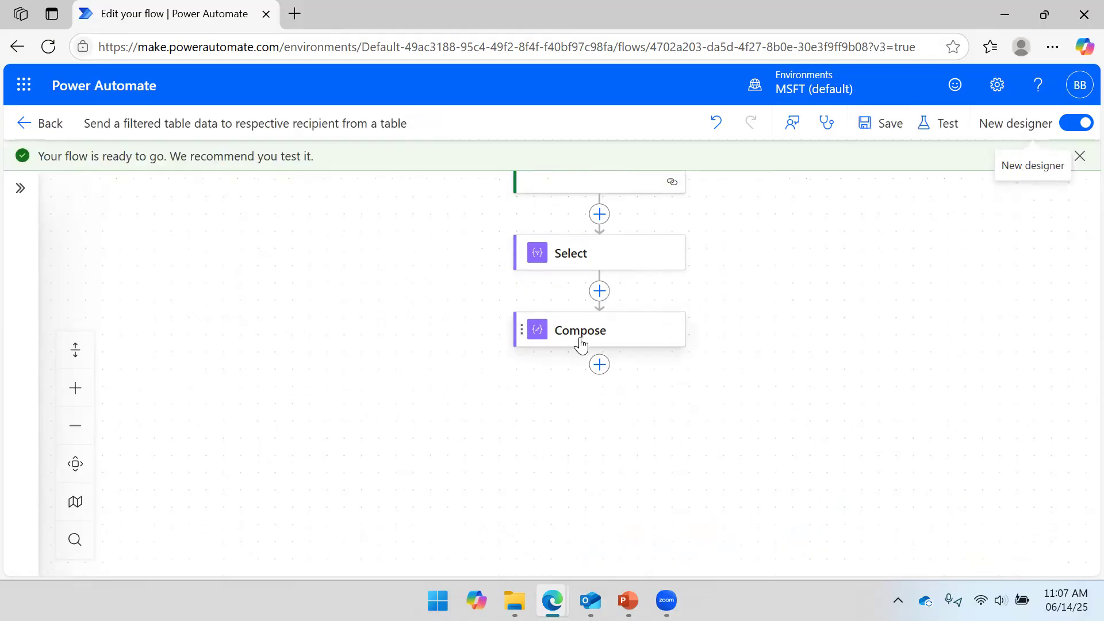
Step: Test the flow automatically with a recently used trigger, choosing the successful run from 4 minutes ago
{"action": "left_click", "coordinate": [859, 182]}
{"action": "left_click", "coordinate": [865, 219]}
{"action": "left_click", "coordinate": [863, 242]}
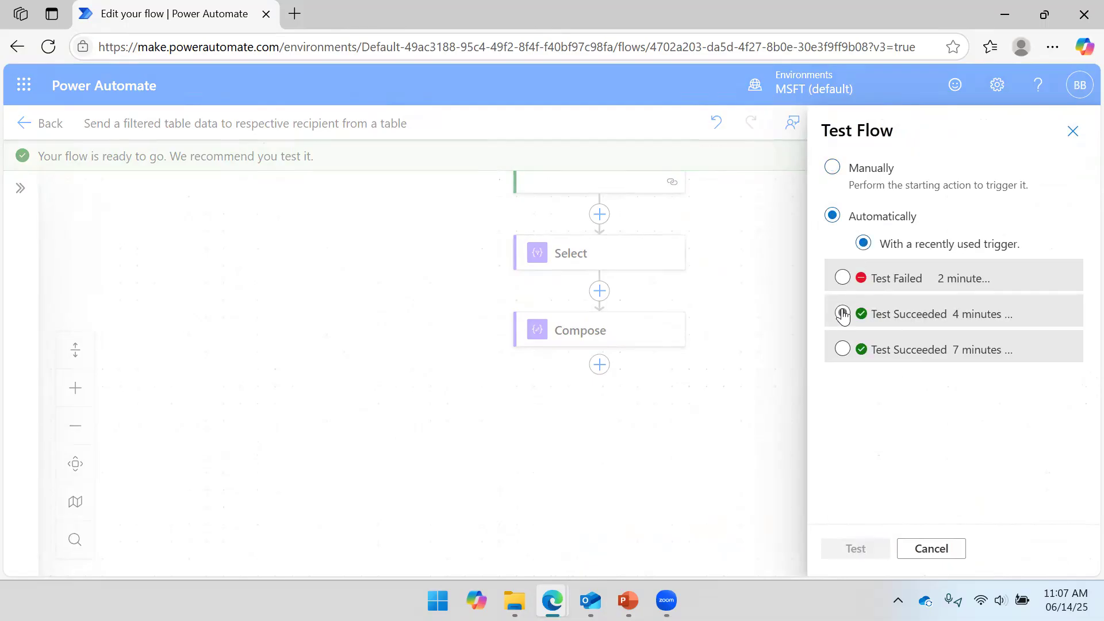
{"action": "left_click", "coordinate": [842, 314]}
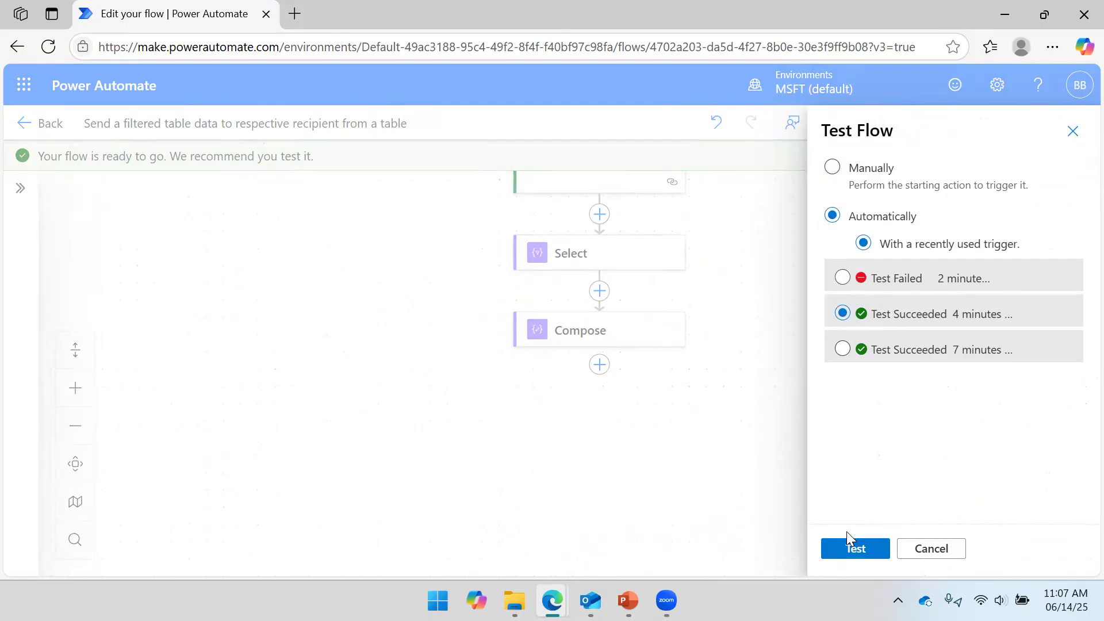
{"action": "left_click", "coordinate": [853, 549]}
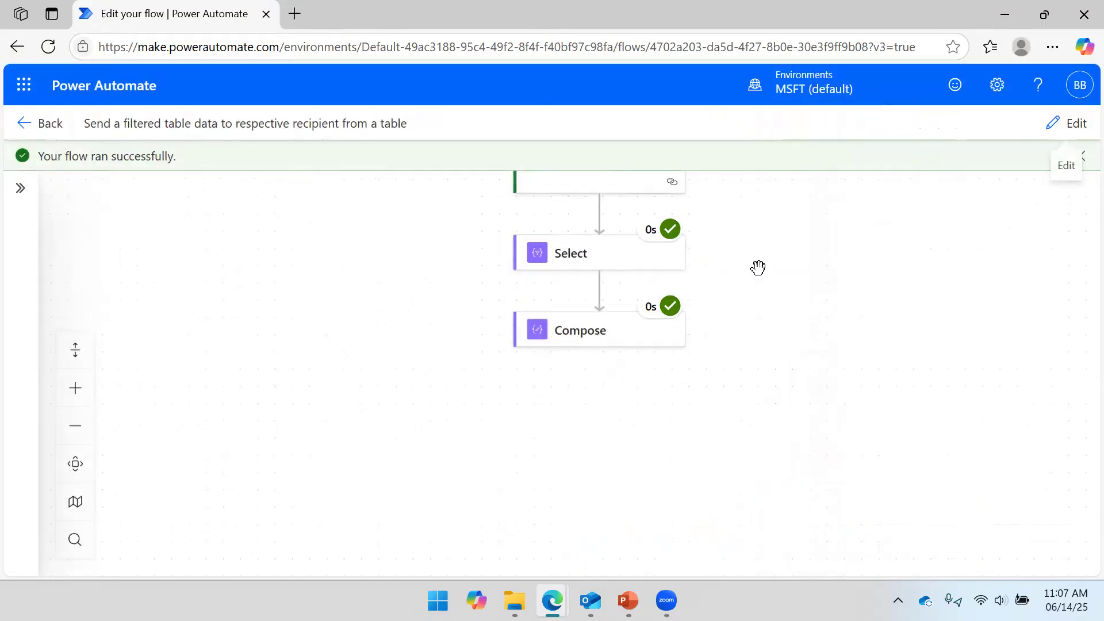
Step: Examine the email values in the Compose action's run inputs and outputs, and collapse its run results
{"action": "left_click_drag", "start_coordinate": [743, 296], "coordinate": [742, 228]}
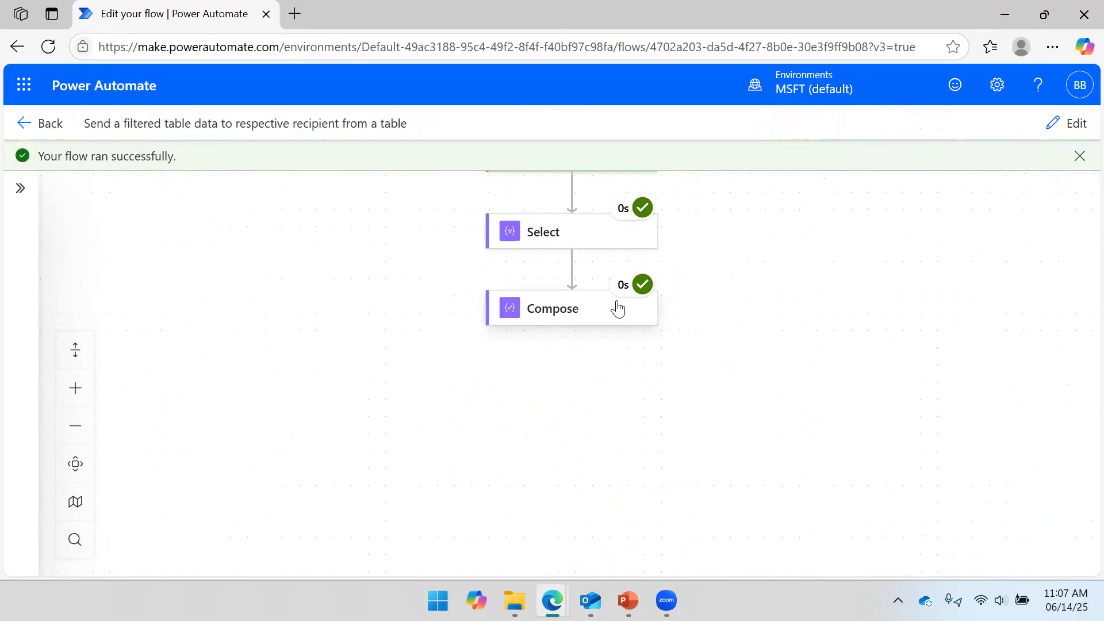
{"action": "left_click", "coordinate": [563, 321]}
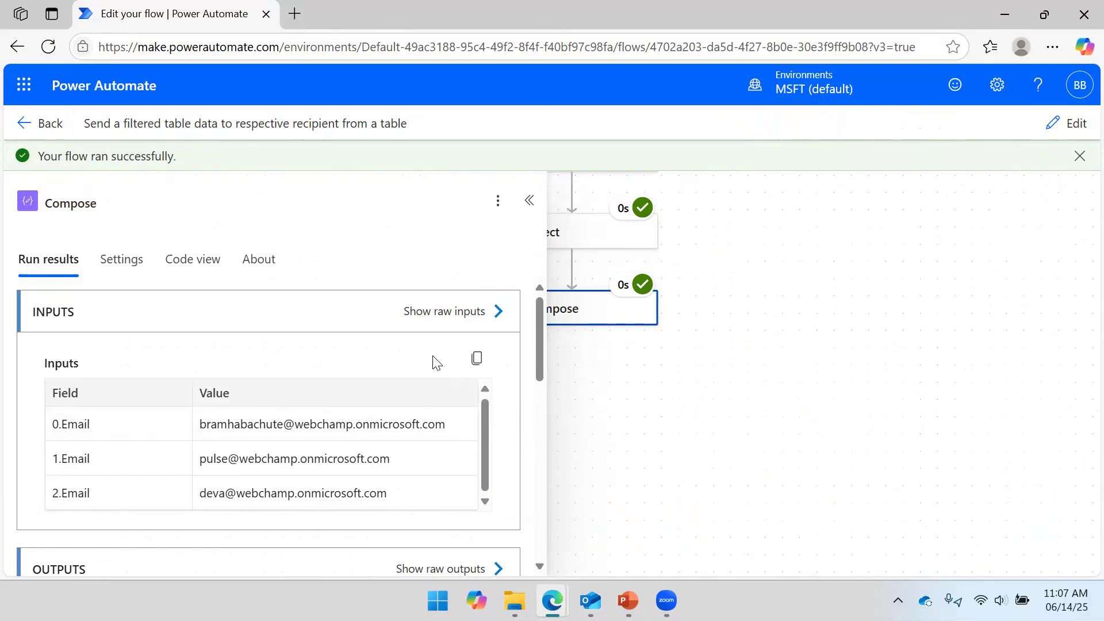
{"action": "scroll", "coordinate": [380, 345], "scroll_direction": "down", "scroll_amount": 1}
{"action": "scroll", "coordinate": [368, 348], "scroll_direction": "down", "scroll_amount": 1}
{"action": "scroll", "coordinate": [322, 420], "scroll_direction": "down", "scroll_amount": 2}
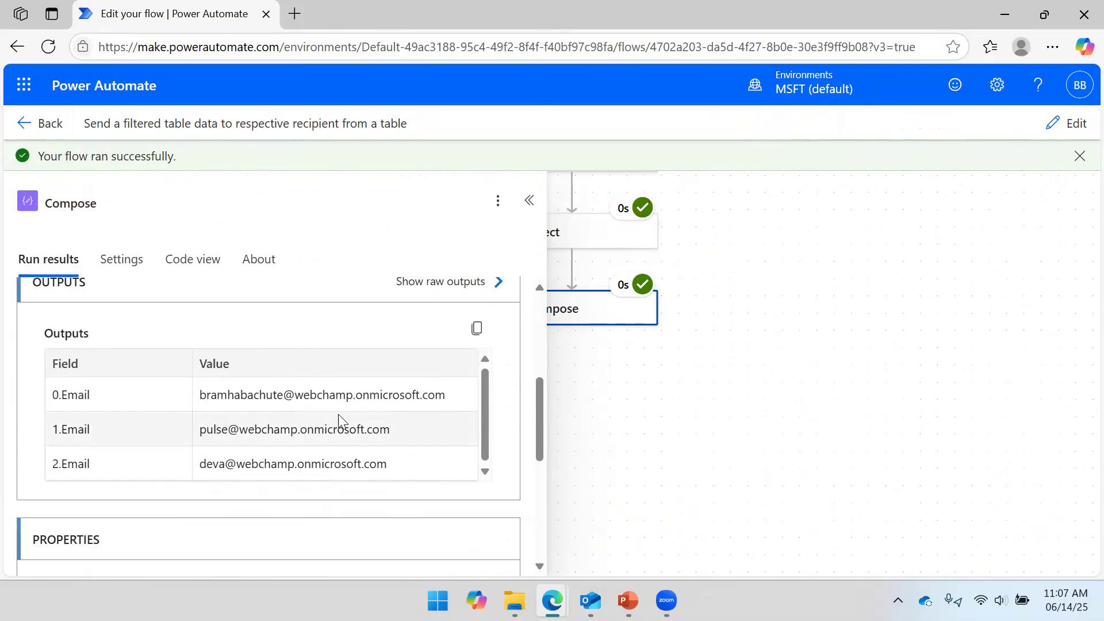
{"action": "mouse_move", "coordinate": [542, 398]}
{"action": "left_mouse_down"}
{"action": "mouse_move", "coordinate": [540, 436]}
{"action": "mouse_move", "coordinate": [537, 333]}
{"action": "mouse_move", "coordinate": [535, 395]}
{"action": "left_mouse_up"}
{"action": "left_click", "coordinate": [529, 200]}
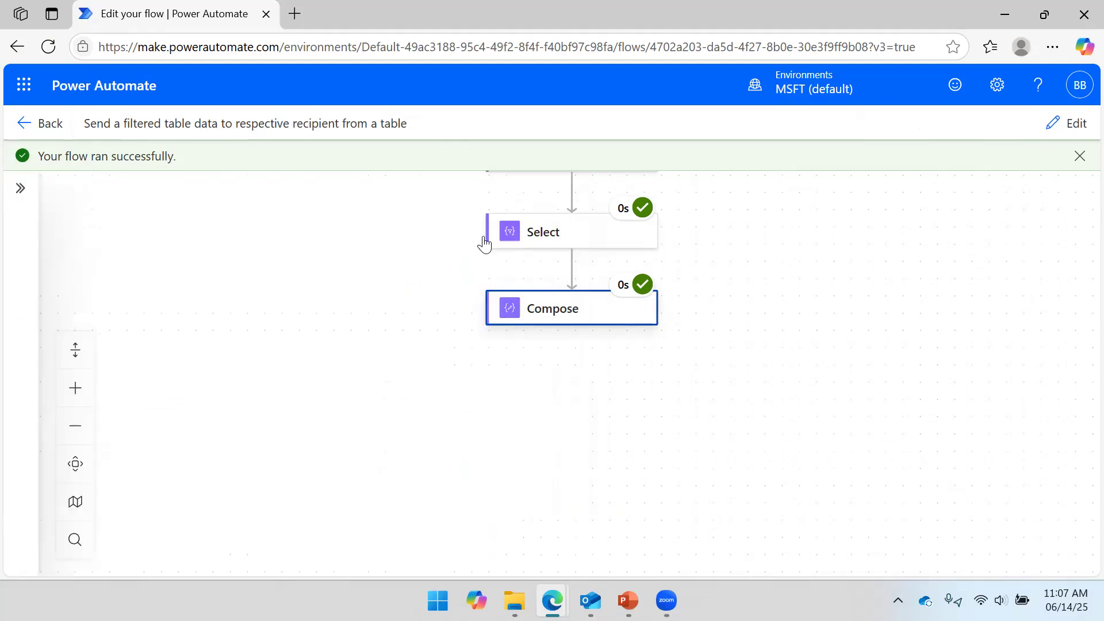
{"action": "left_click_drag", "start_coordinate": [905, 233], "coordinate": [911, 394]}
{"action": "left_click_drag", "start_coordinate": [835, 406], "coordinate": [796, 342]}
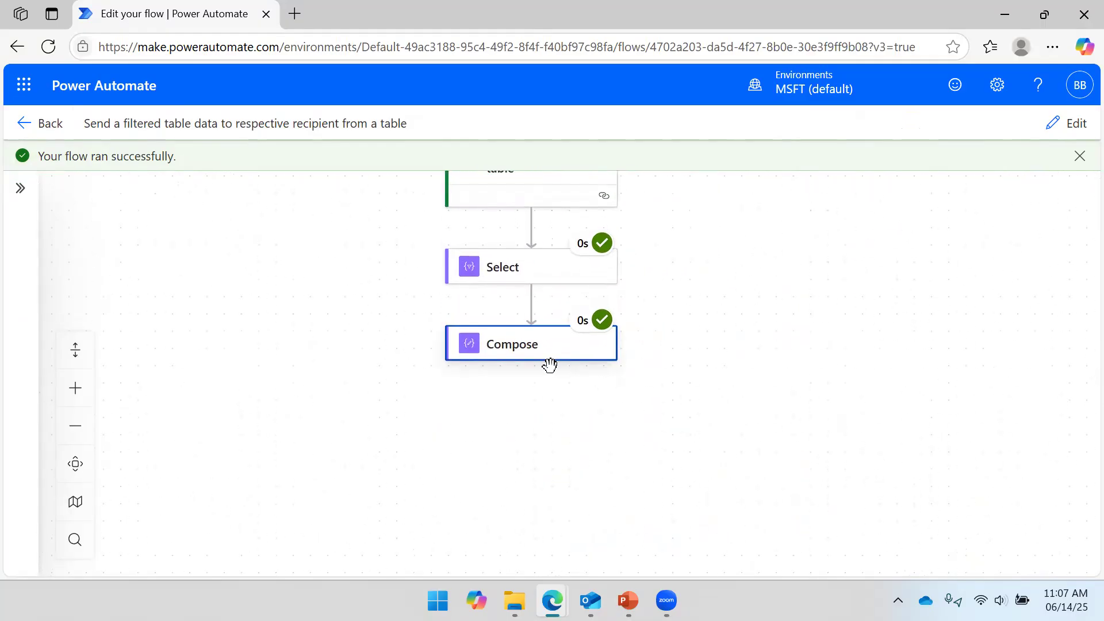
{"action": "left_click", "coordinate": [826, 318]}
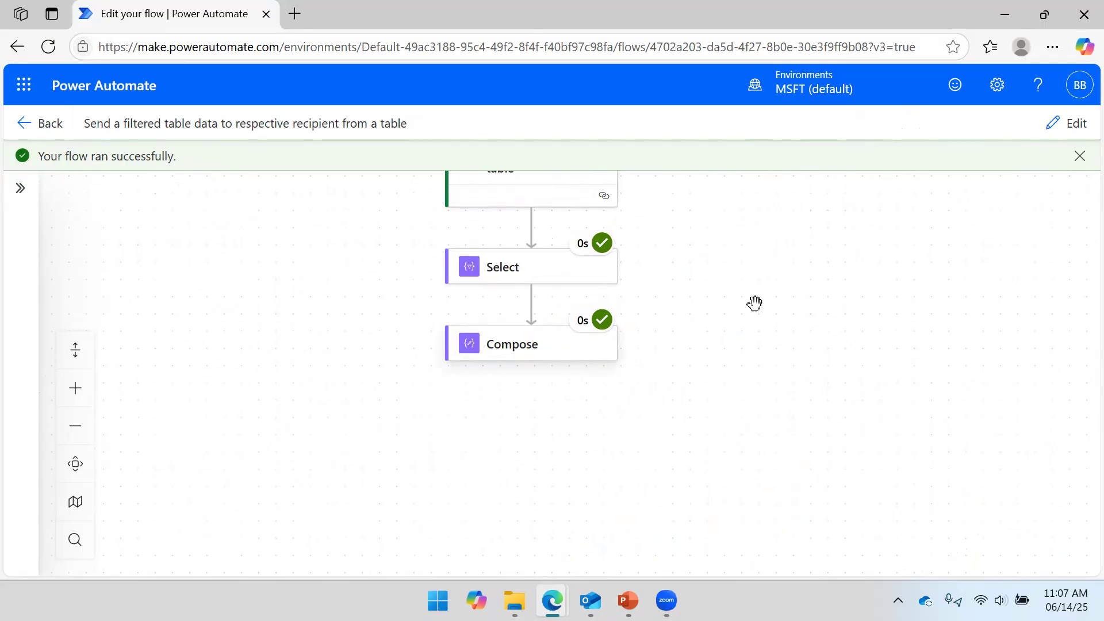
Step: Return the flow to edit mode and add the Office 365 Outlook action Send an email (V2) after Compose
{"action": "left_click", "coordinate": [1068, 124]}
{"action": "left_click_drag", "start_coordinate": [707, 397], "coordinate": [774, 304]}
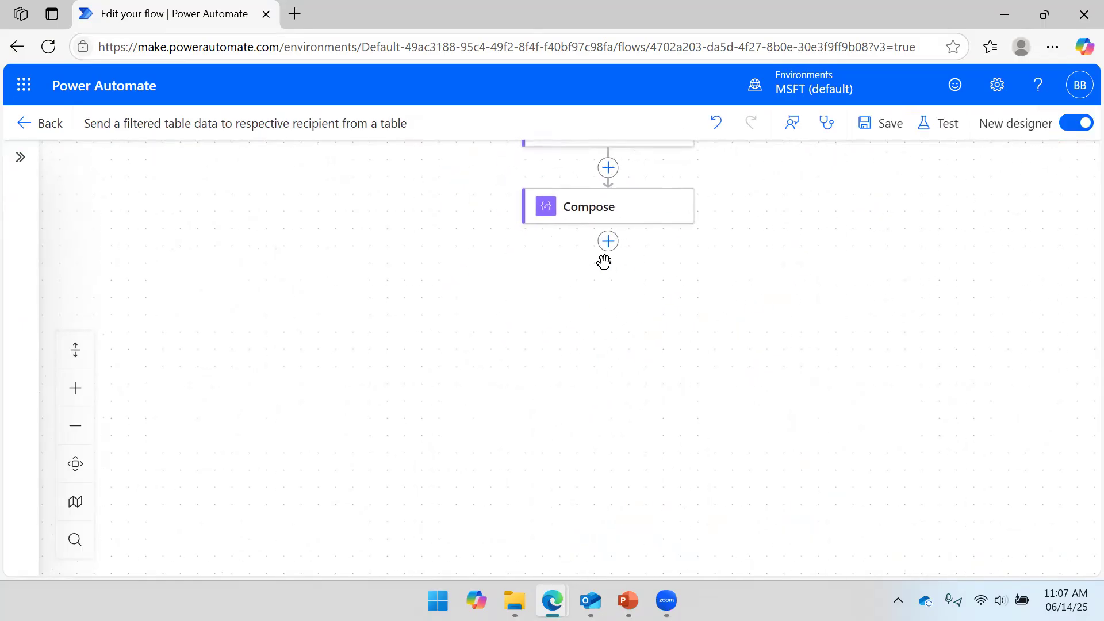
{"action": "left_click", "coordinate": [610, 243]}
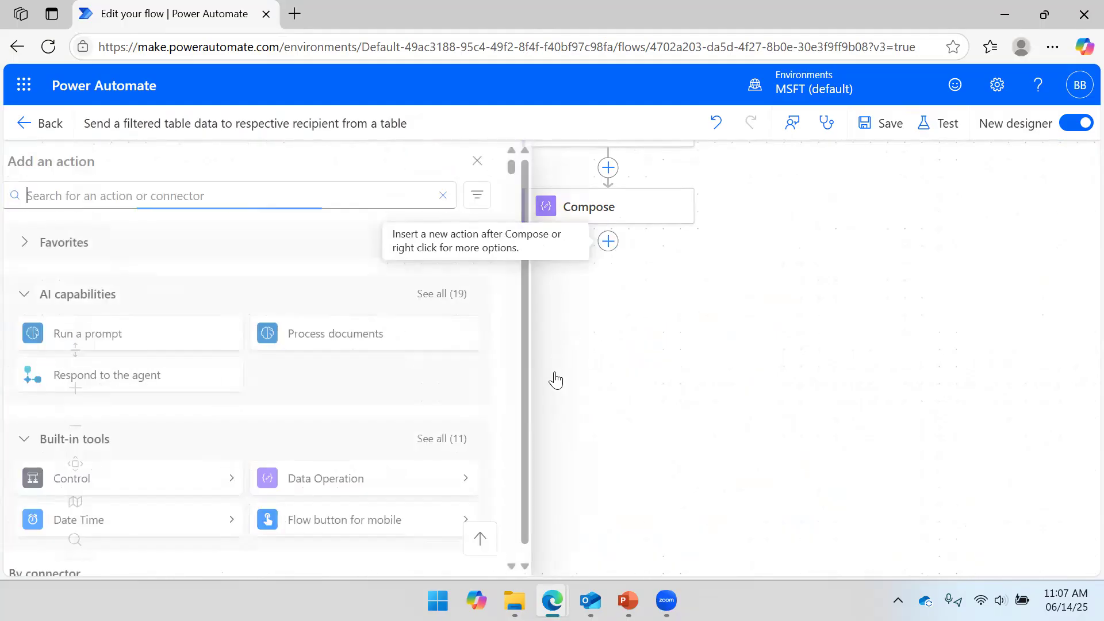
{"action": "left_click", "coordinate": [262, 183]}
{"action": "type", "text": "Send"}
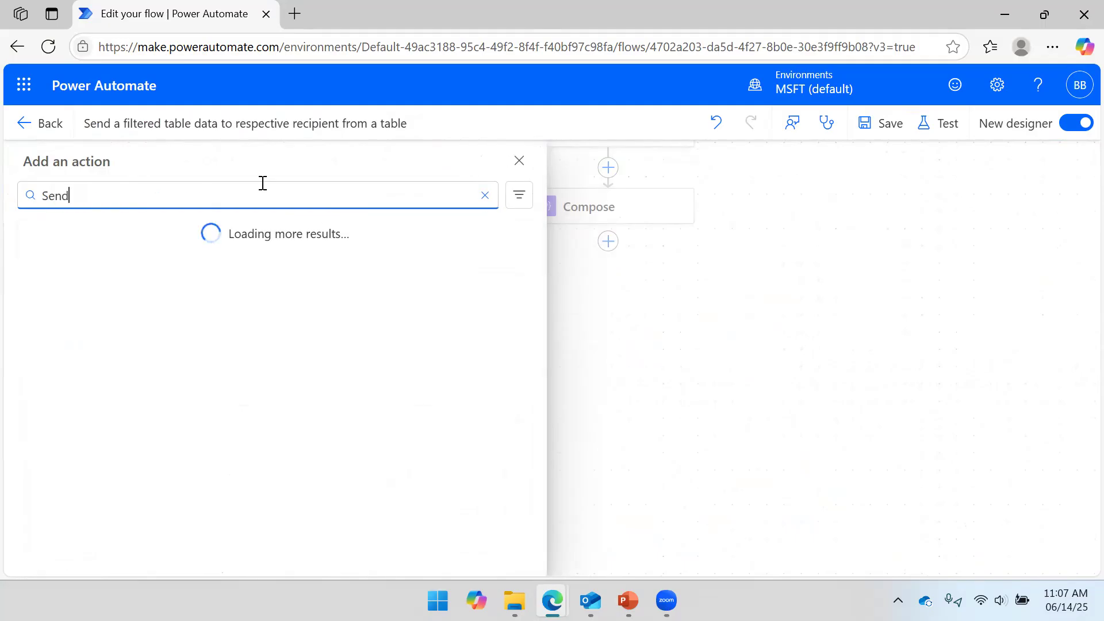
{"action": "type", "text": " an email"}
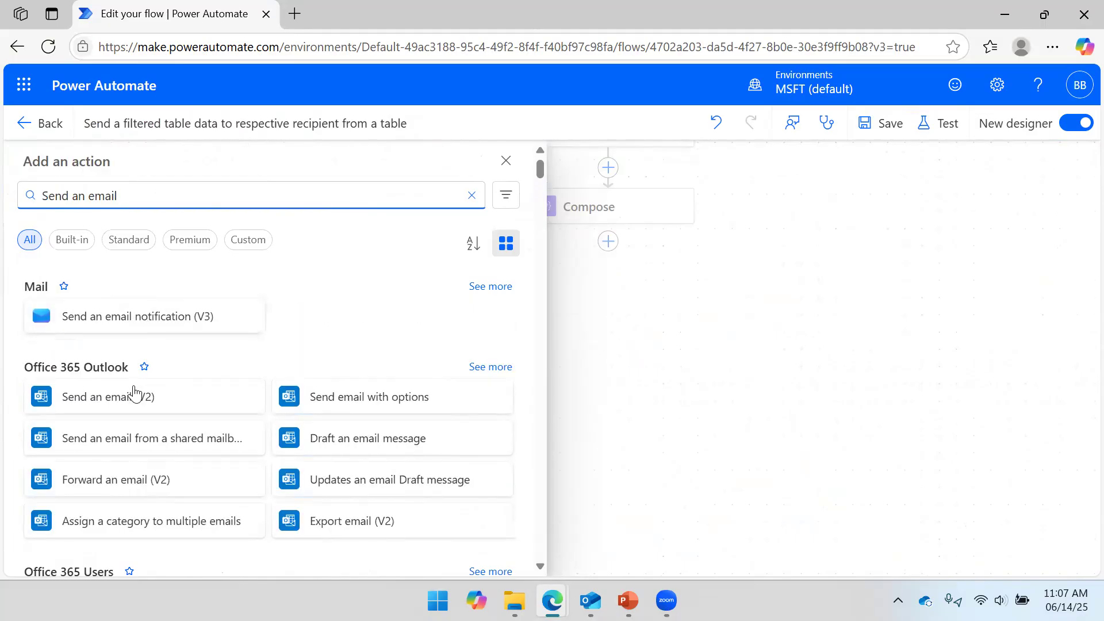
{"action": "left_click", "coordinate": [137, 403]}
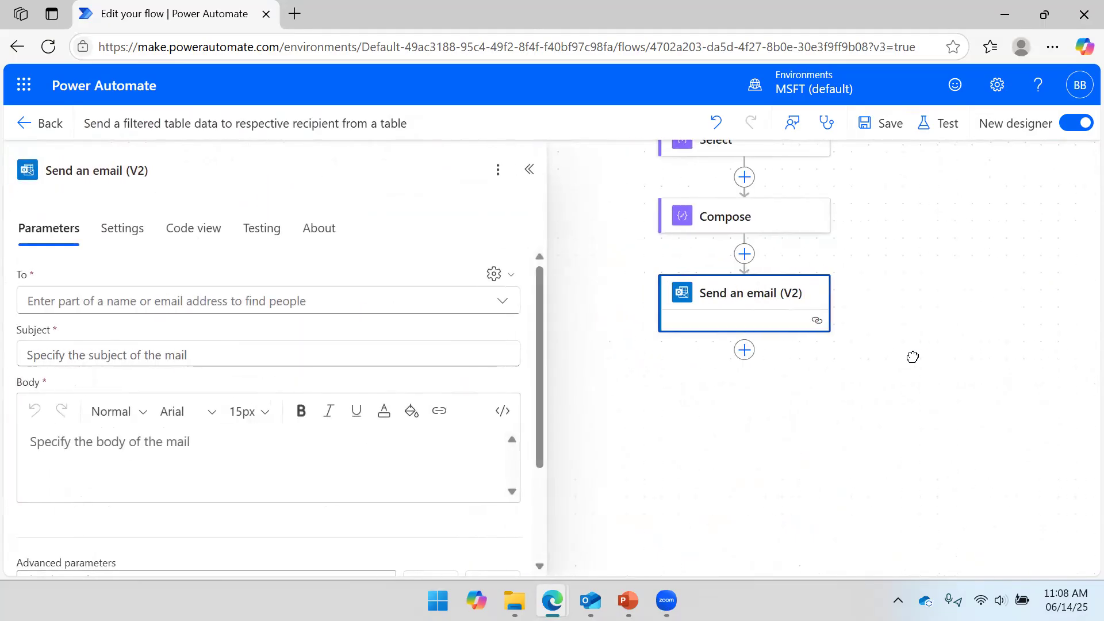
Step: Switch the email's To field to dynamic content and open its expression editor
{"action": "left_click", "coordinate": [267, 301]}
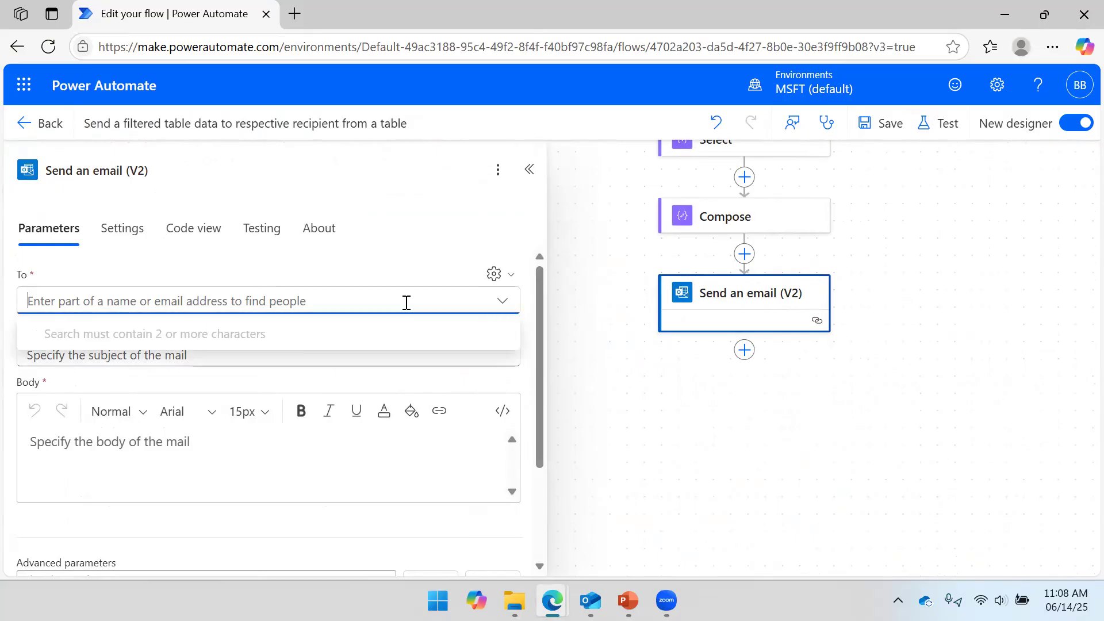
{"action": "left_click", "coordinate": [494, 274]}
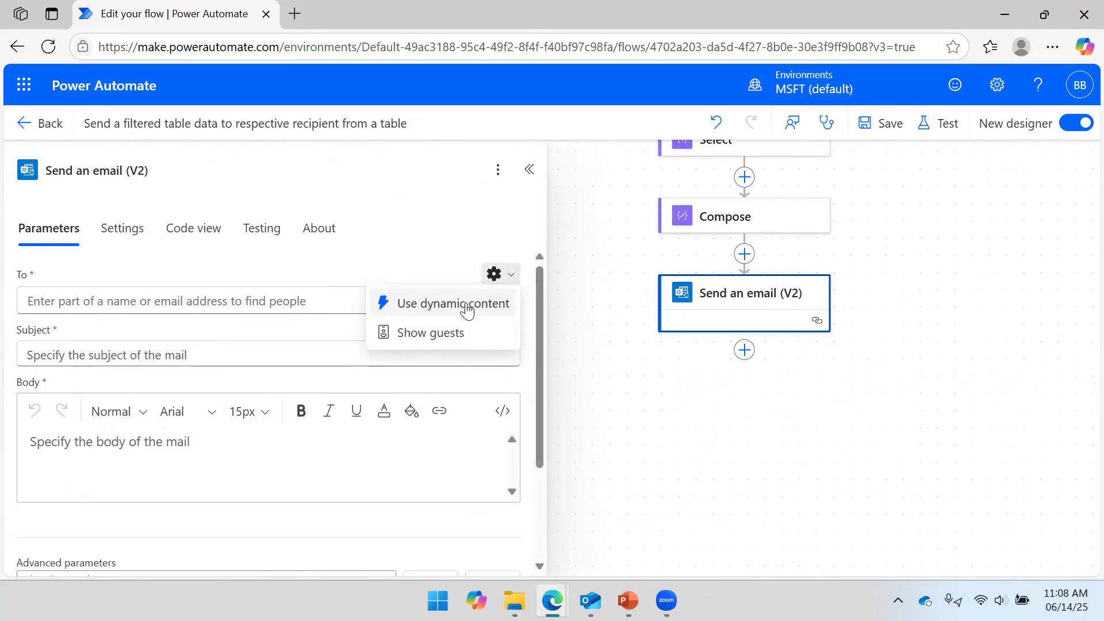
{"action": "left_click", "coordinate": [458, 314]}
{"action": "left_click", "coordinate": [504, 279]}
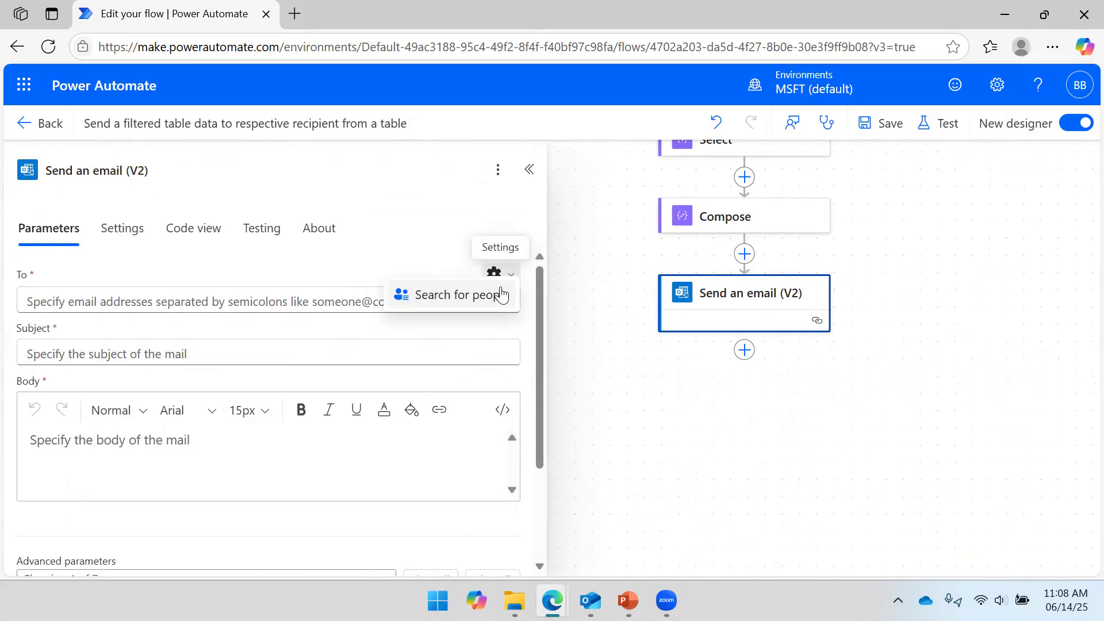
{"action": "left_click", "coordinate": [366, 295]}
{"action": "left_click", "coordinate": [521, 313]}
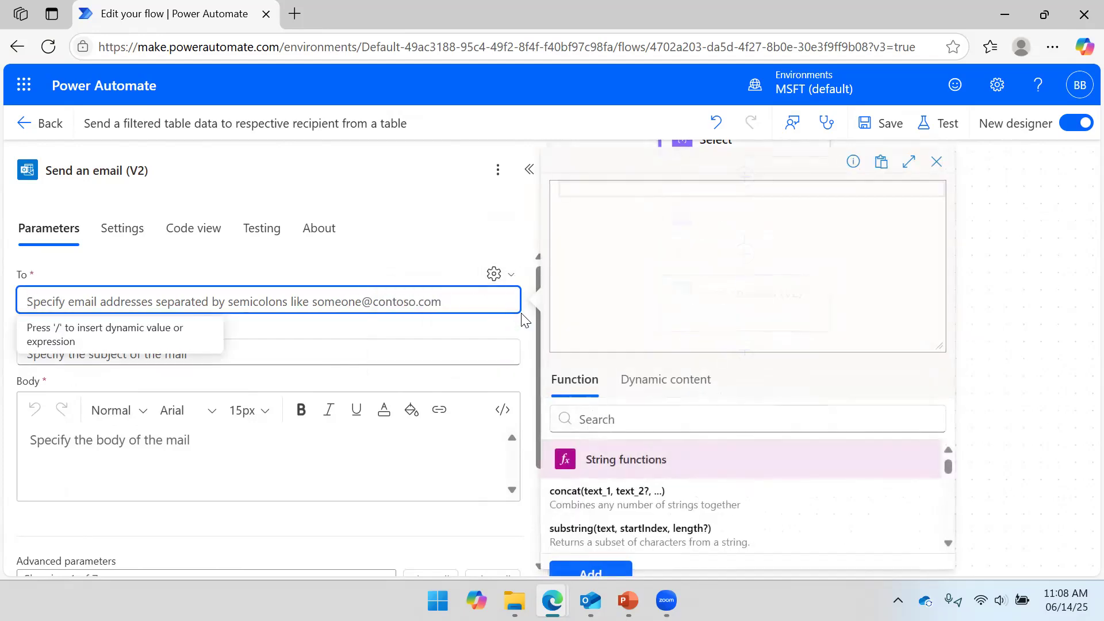
{"action": "left_click", "coordinate": [676, 385]}
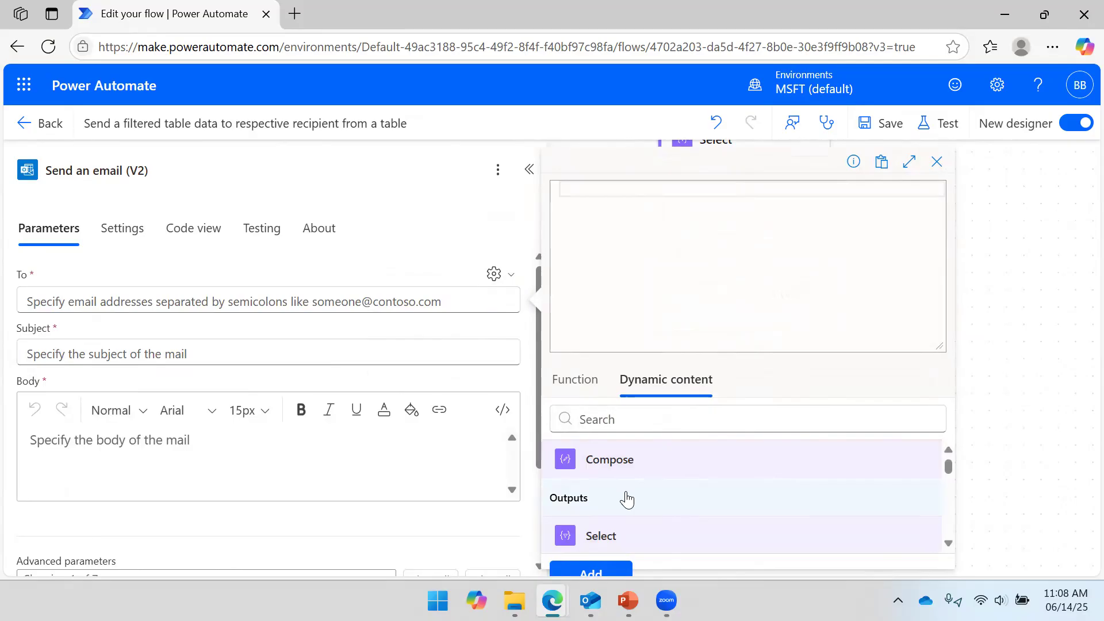
{"action": "left_click", "coordinate": [626, 499]}
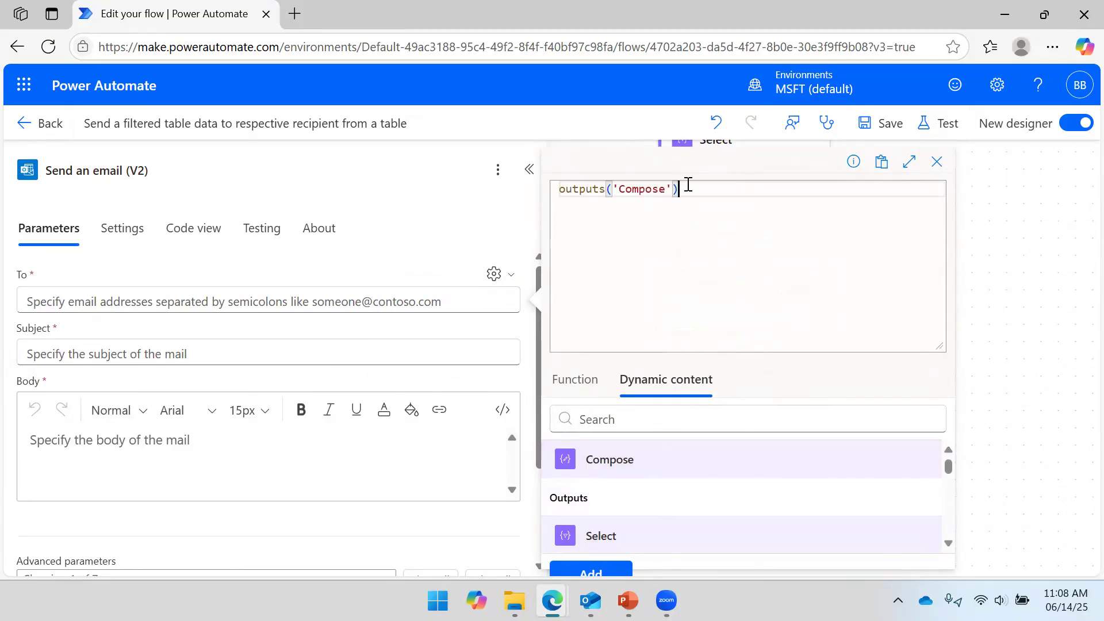
{"action": "left_click_drag", "start_coordinate": [690, 190], "coordinate": [384, 187]}
{"action": "key", "text": "BackSpace"}
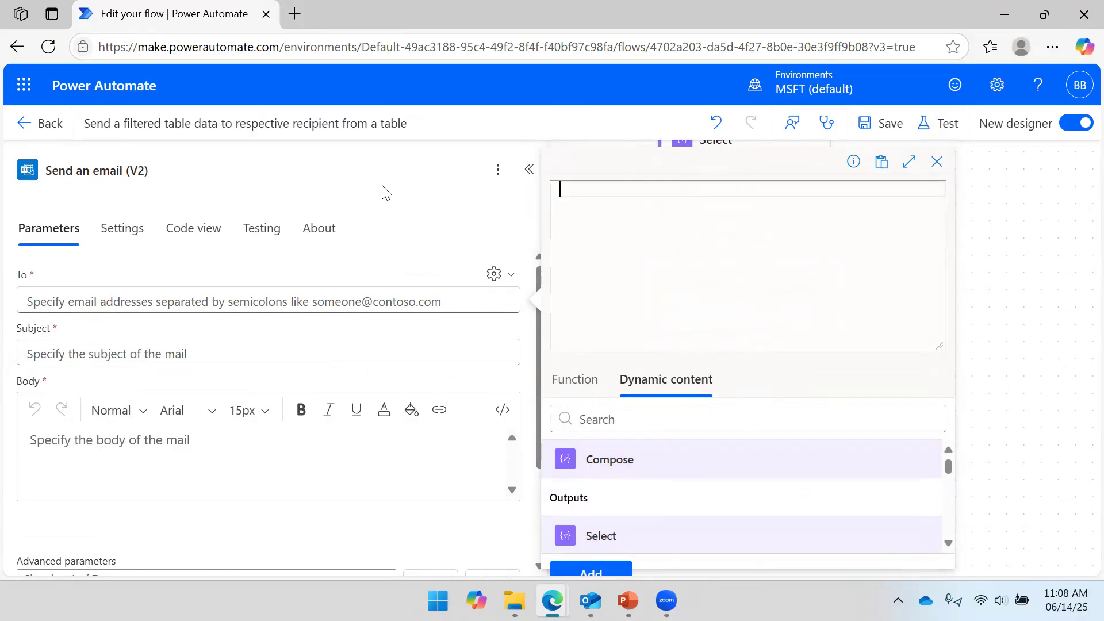
{"action": "scroll", "coordinate": [753, 507], "scroll_direction": "down", "scroll_amount": 5}
{"action": "scroll", "coordinate": [742, 526], "scroll_direction": "down", "scroll_amount": 10}
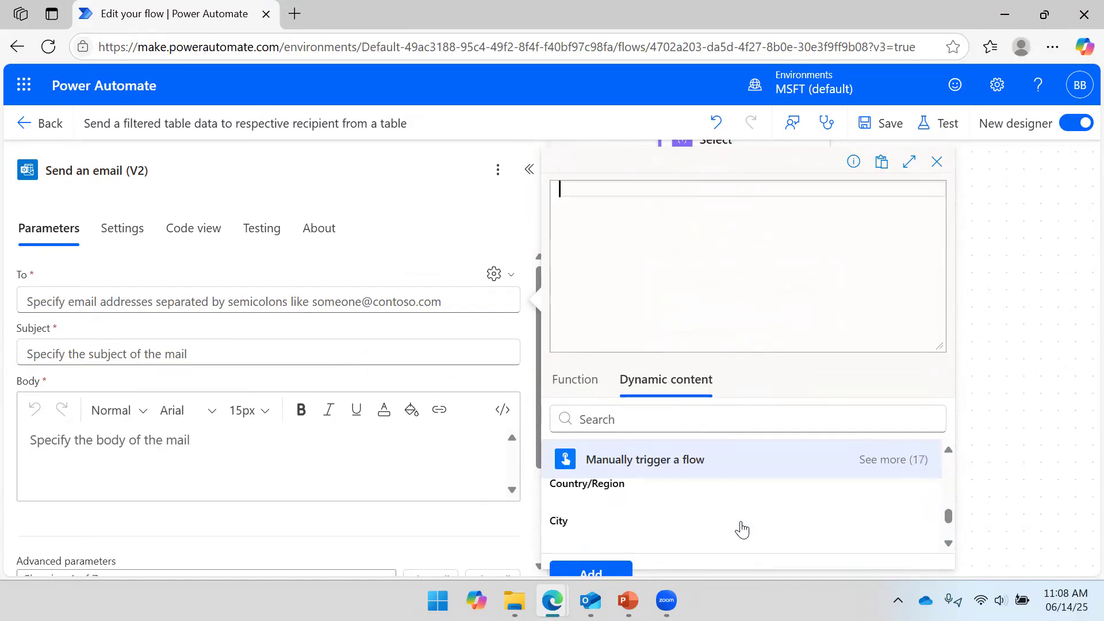
{"action": "scroll", "coordinate": [714, 495], "scroll_direction": "up", "scroll_amount": 1}
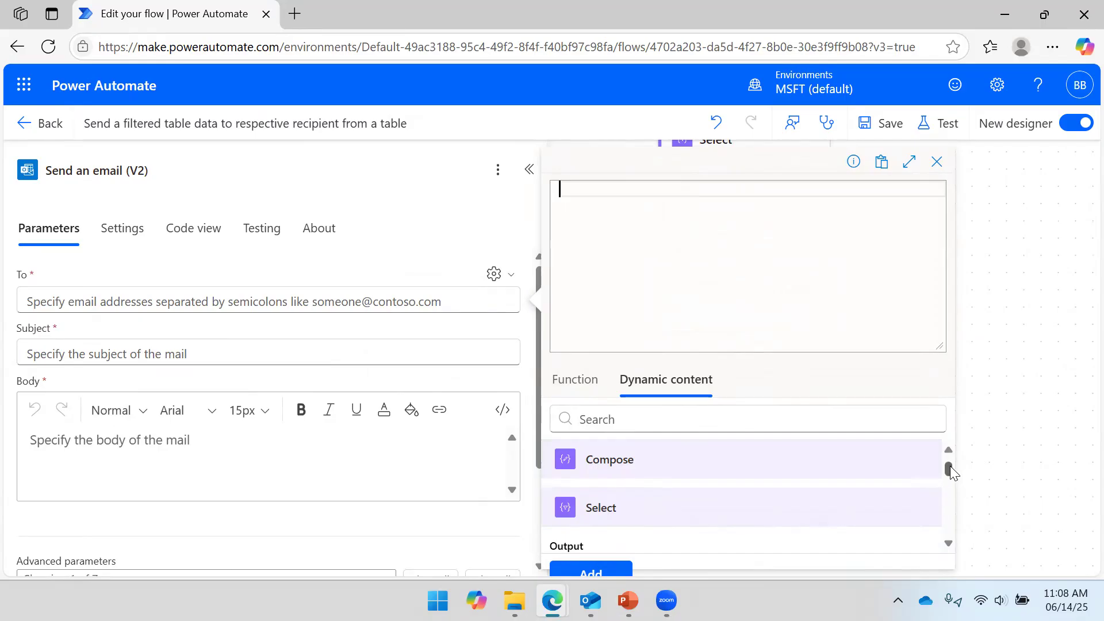
{"action": "left_click", "coordinate": [948, 449]}
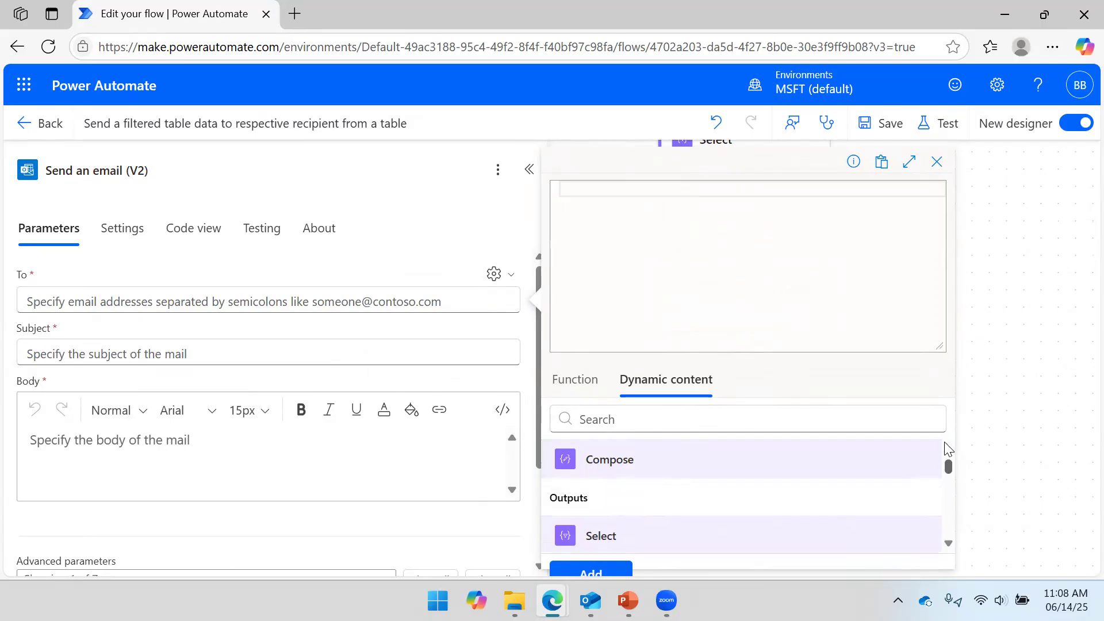
Step: Try the Compose action's Outputs as the email's To value, and clear the field again
{"action": "left_click", "coordinate": [642, 491]}
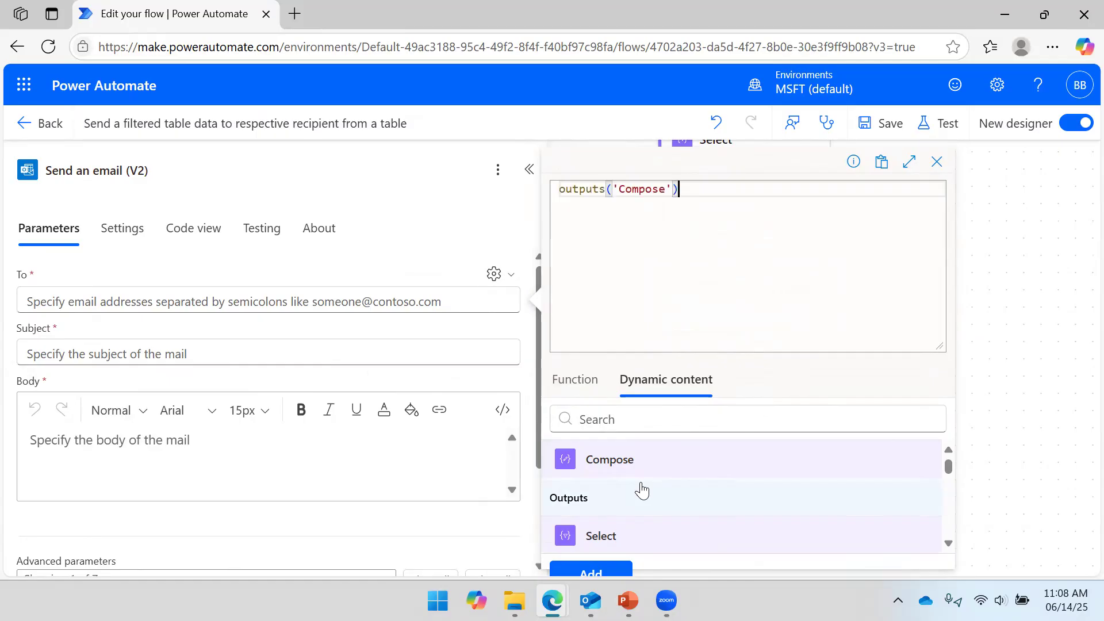
{"action": "left_click", "coordinate": [559, 574]}
{"action": "left_click", "coordinate": [832, 359]}
{"action": "left_click", "coordinate": [732, 303]}
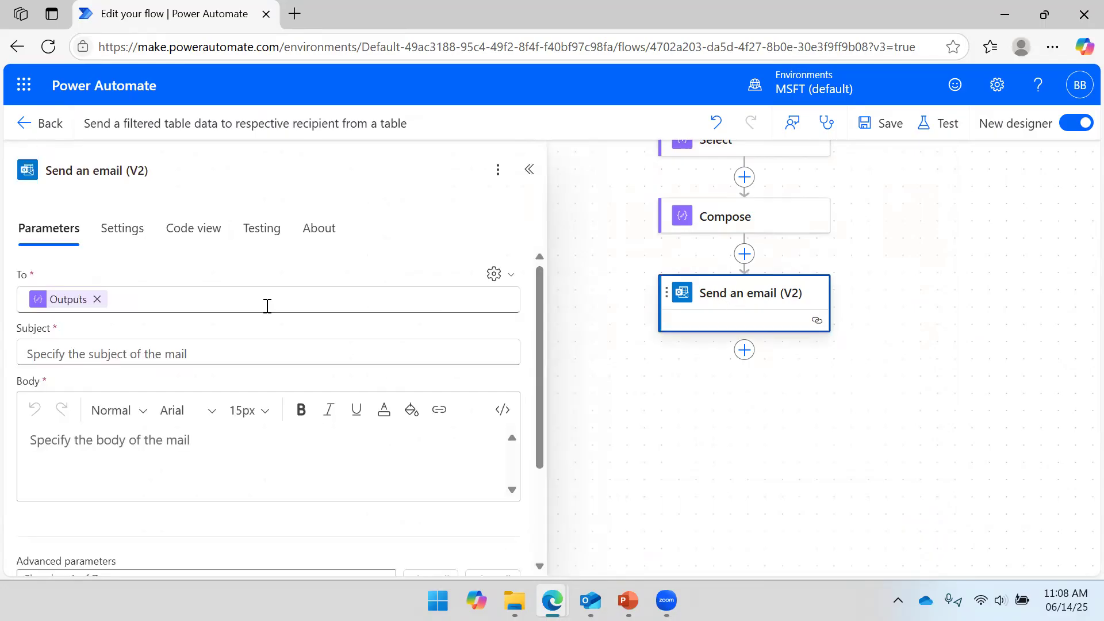
{"action": "mouse_move", "coordinate": [65, 309]}
{"action": "left_click", "coordinate": [97, 300]}
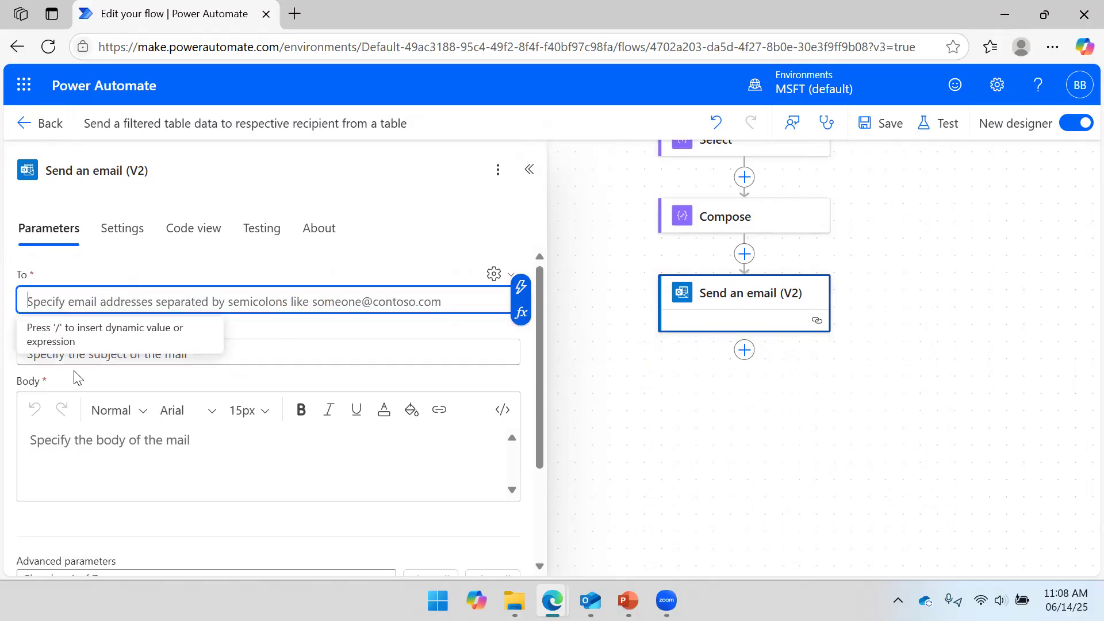
Step: Open the expression editor for the email's Subject and find the Compose outputs in the dynamic content
{"action": "left_click", "coordinate": [329, 350]}
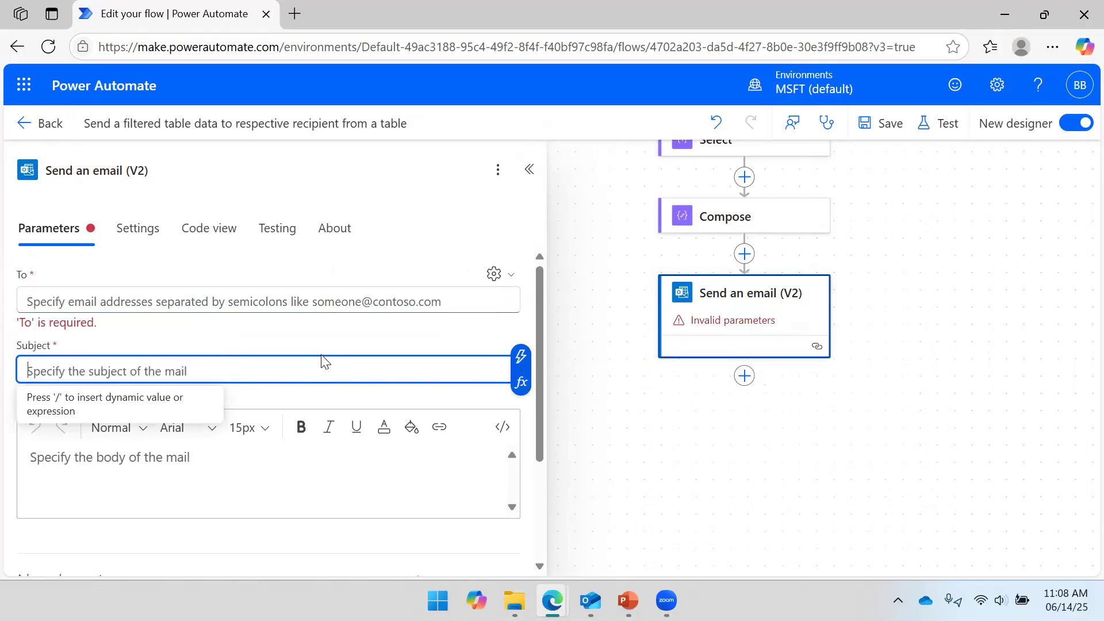
{"action": "left_click", "coordinate": [520, 382]}
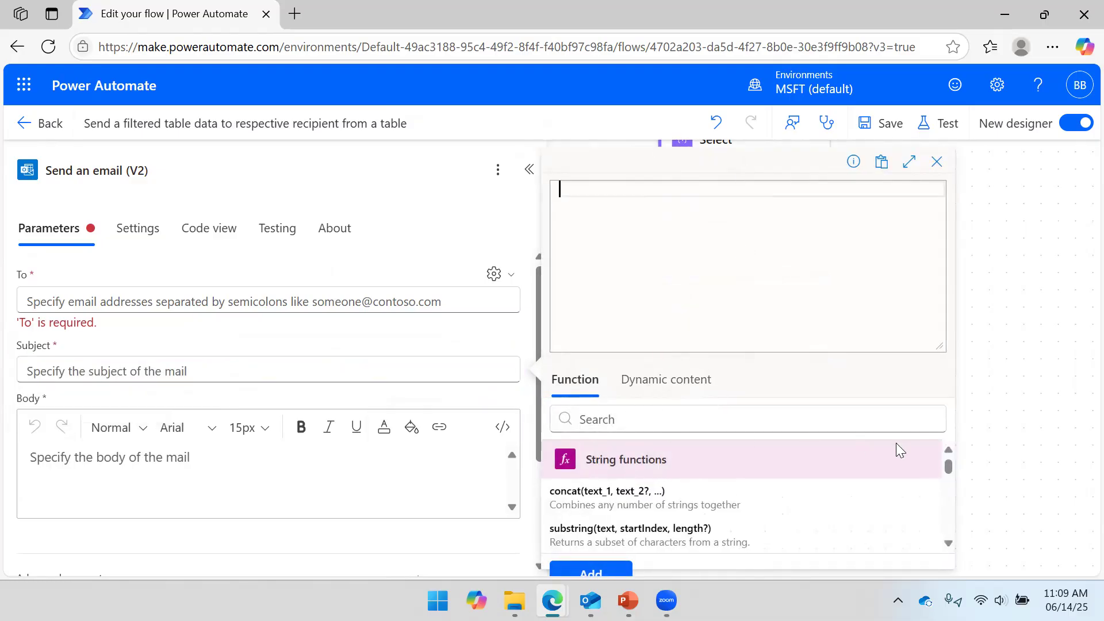
{"action": "left_click", "coordinate": [946, 547]}
{"action": "left_click", "coordinate": [946, 546]}
{"action": "left_click", "coordinate": [947, 547]}
{"action": "left_click", "coordinate": [947, 546]}
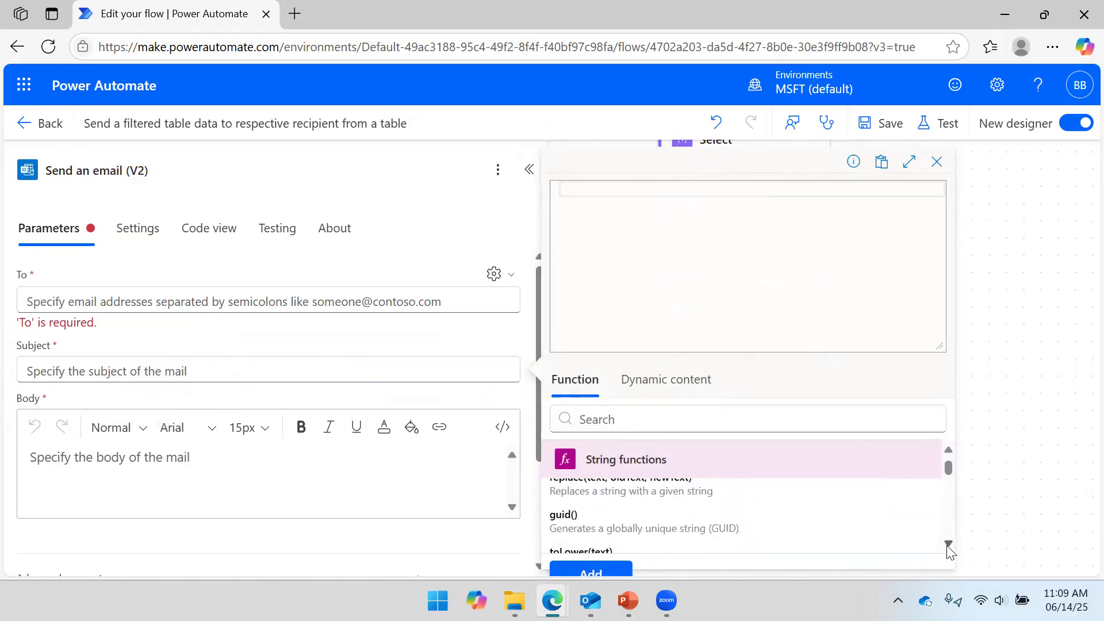
{"action": "left_click", "coordinate": [947, 547]}
{"action": "left_click", "coordinate": [663, 394]}
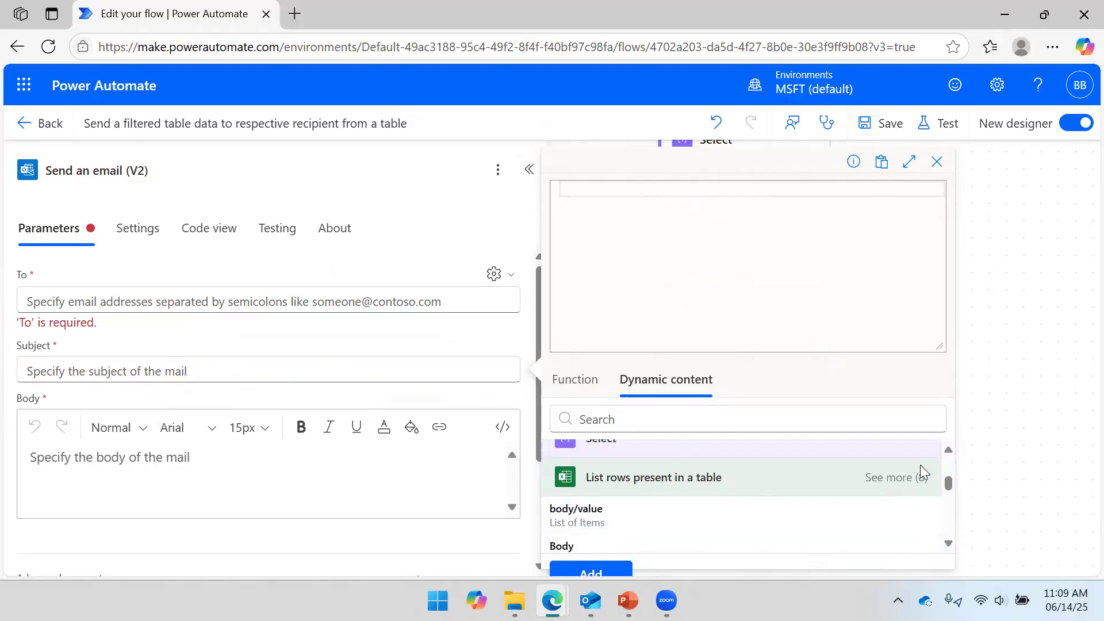
{"action": "left_click", "coordinate": [947, 448]}
{"action": "left_click", "coordinate": [947, 449]}
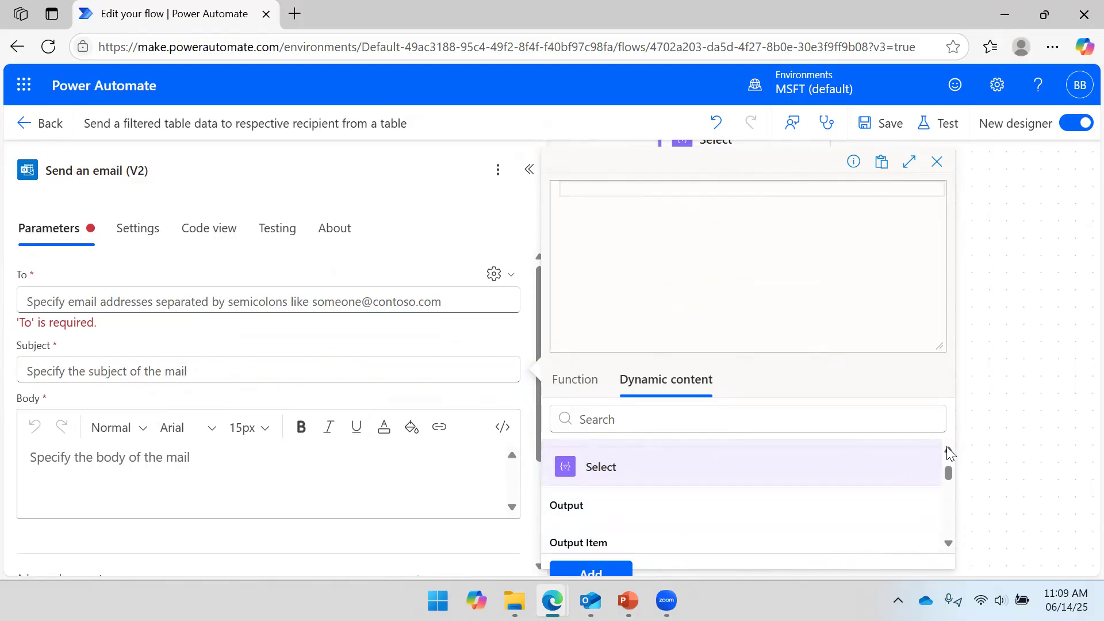
{"action": "left_click", "coordinate": [947, 448]}
{"action": "left_click", "coordinate": [948, 448]}
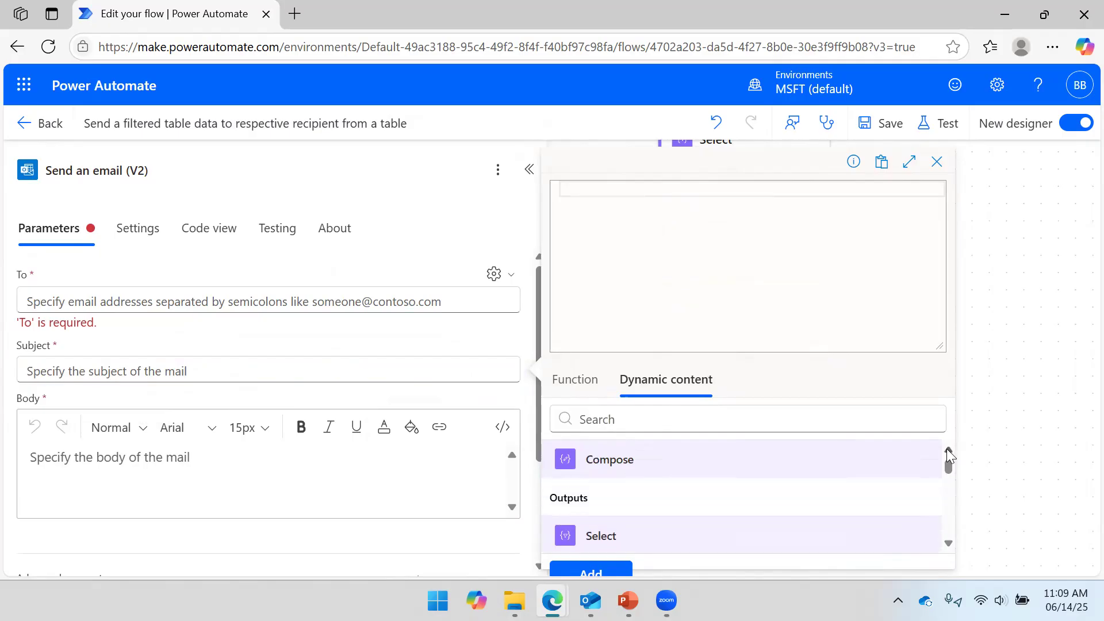
Step: Insert the expression outputs('Compose')?['Email'] into the email's Subject, based on the Compose outputs
{"action": "left_click", "coordinate": [722, 500]}
{"action": "type", "text": "?"}
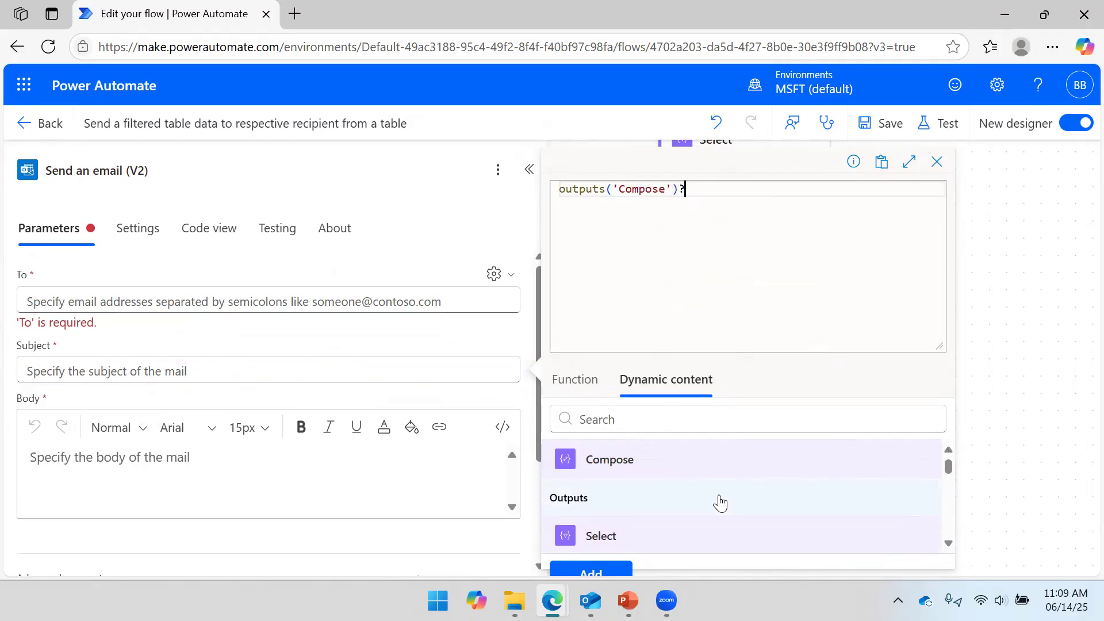
{"action": "type", "text": "['Email"}
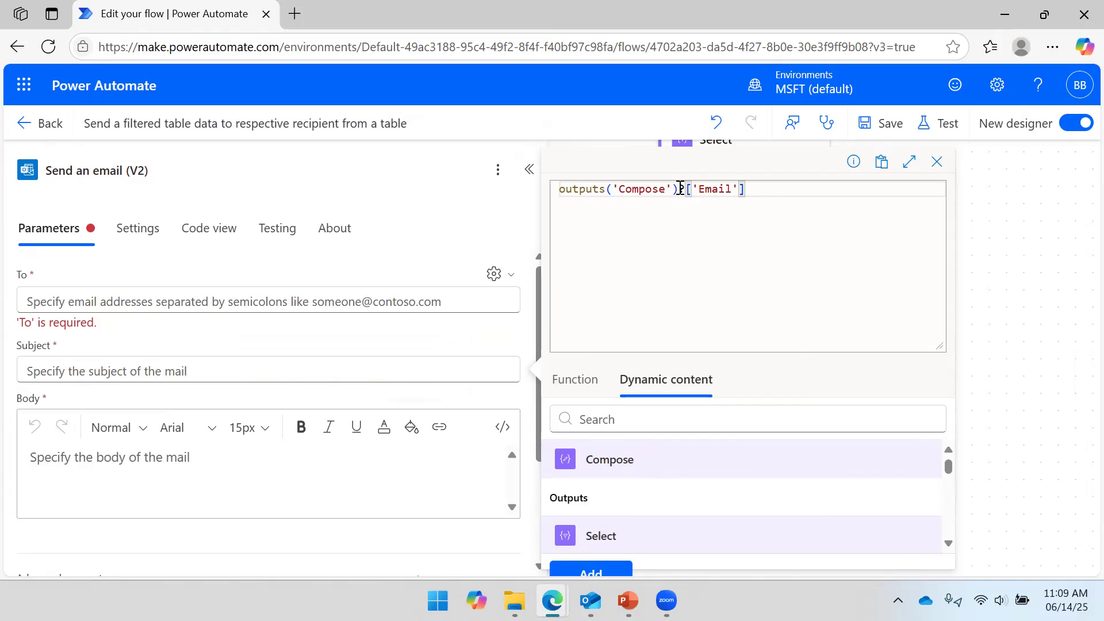
{"action": "left_click_drag", "start_coordinate": [680, 188], "coordinate": [552, 179]}
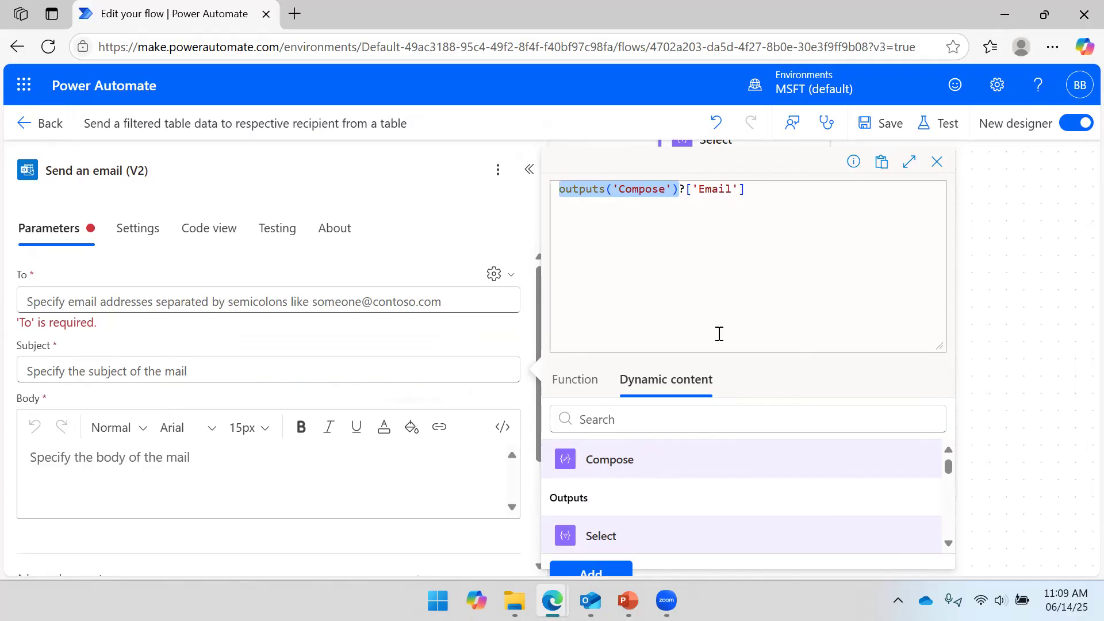
{"action": "left_click", "coordinate": [568, 568]}
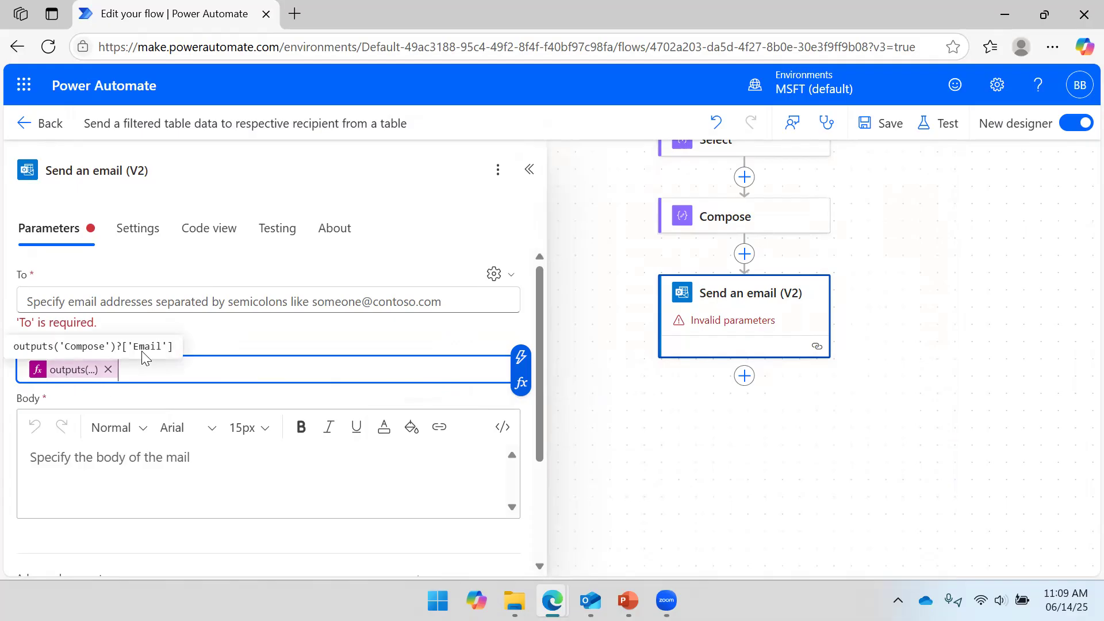
Step: Copy the Subject's expression outputs('Compose')?['Email'] and paste it into the email's To field
{"action": "left_click", "coordinate": [74, 369]}
{"action": "key", "text": "ctrl+a"}
{"action": "key", "text": "ctrl+c"}
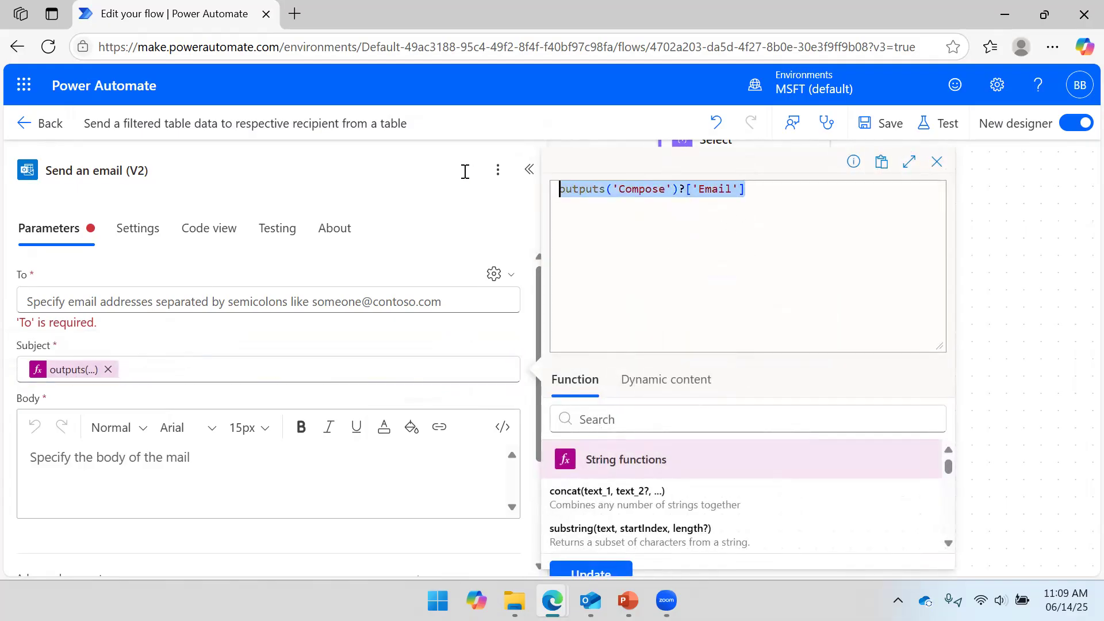
{"action": "left_click", "coordinate": [90, 299]}
{"action": "key", "text": "ctrl+v"}
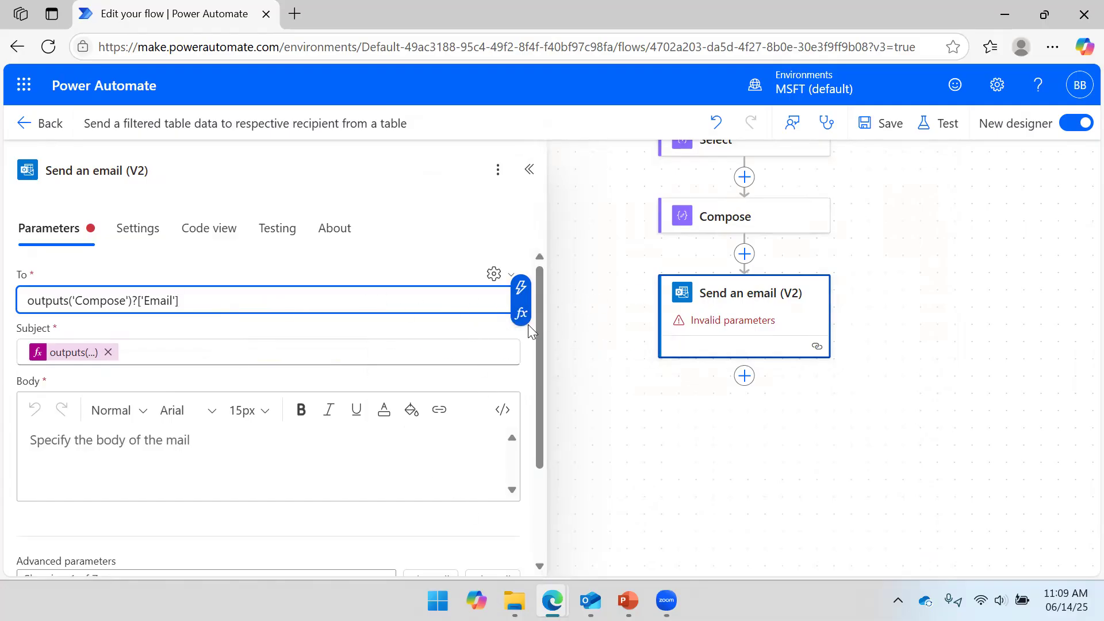
Step: Try to save the flow, and close the flow checker and both notification banners
{"action": "left_click", "coordinate": [889, 134]}
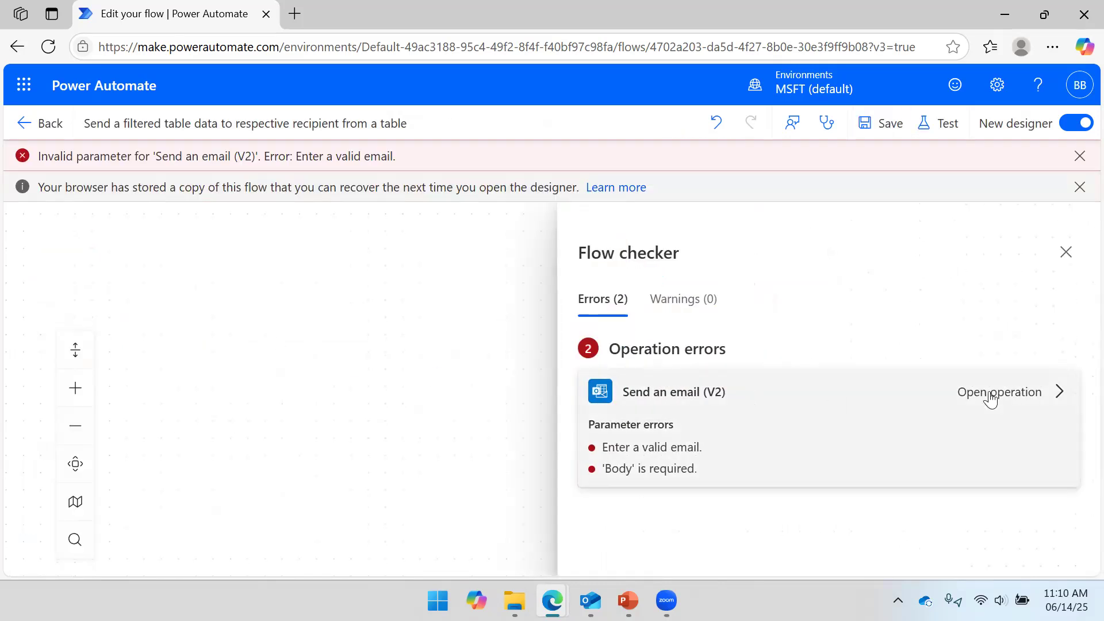
{"action": "left_click", "coordinate": [1065, 251]}
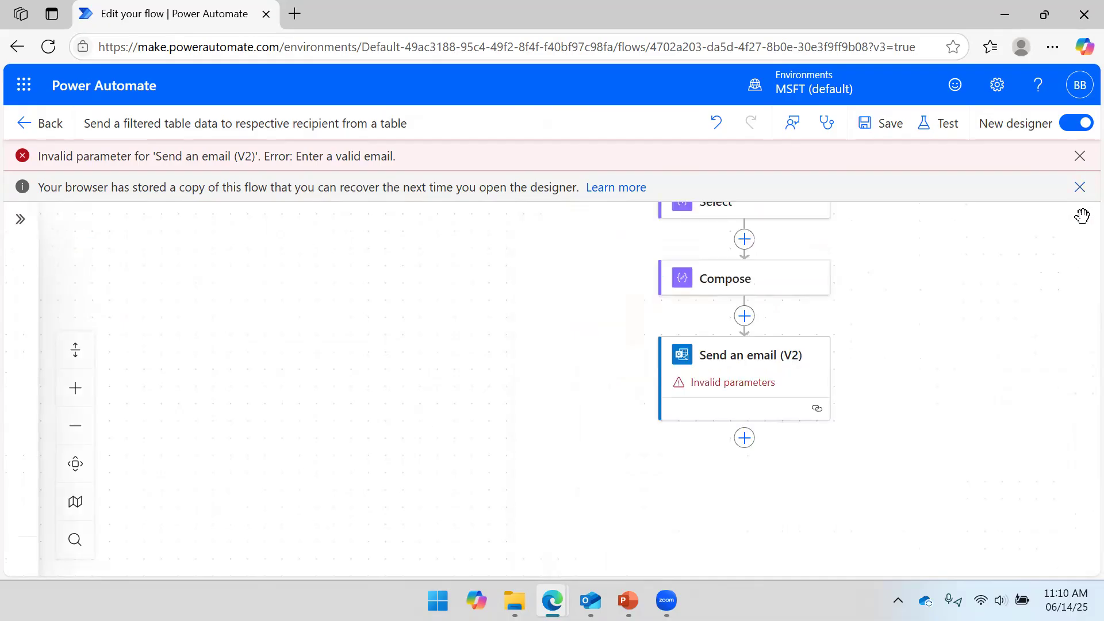
{"action": "left_click", "coordinate": [1079, 187]}
{"action": "left_click", "coordinate": [1080, 156]}
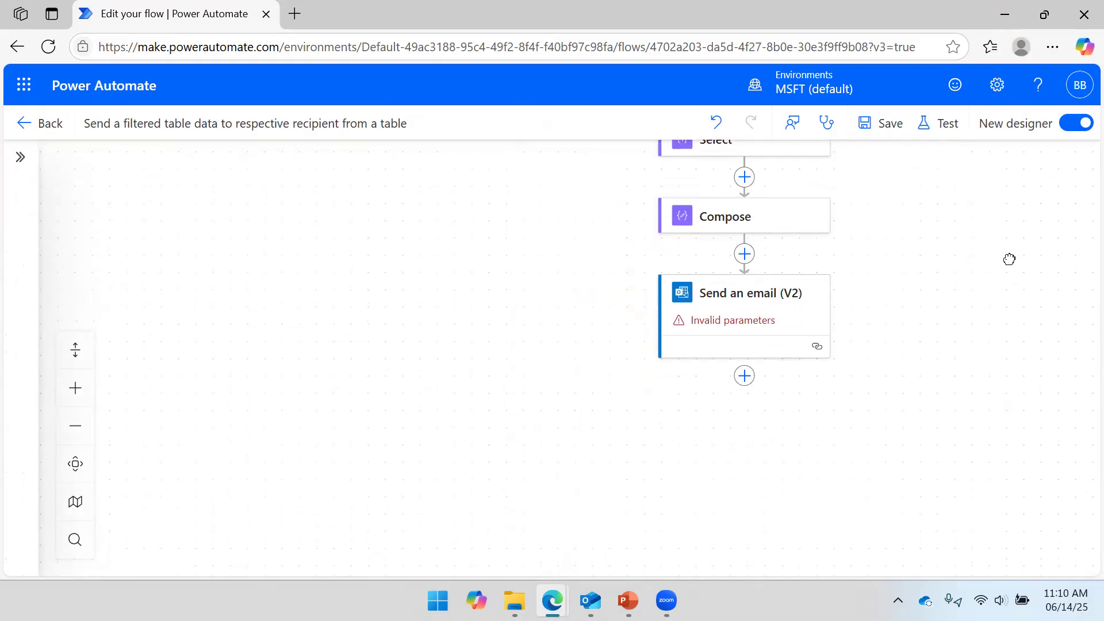
{"action": "left_click_drag", "start_coordinate": [1009, 259], "coordinate": [805, 254]}
{"action": "left_click", "coordinate": [552, 299]}
{"action": "right_click", "coordinate": [568, 301]}
{"action": "left_click", "coordinate": [592, 313]}
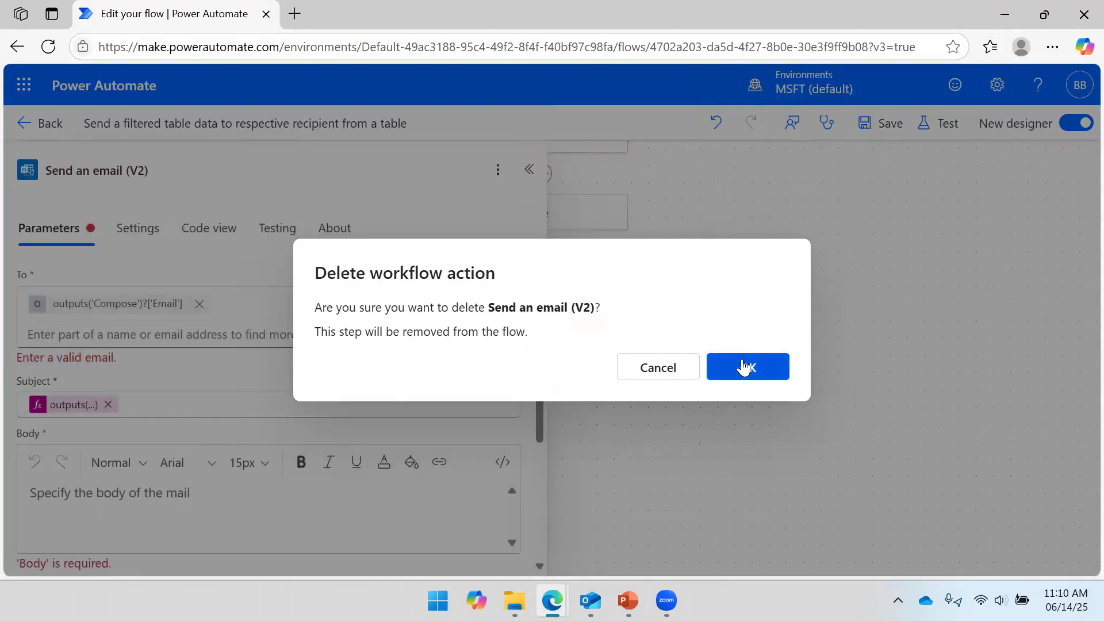
{"action": "left_click", "coordinate": [661, 382]}
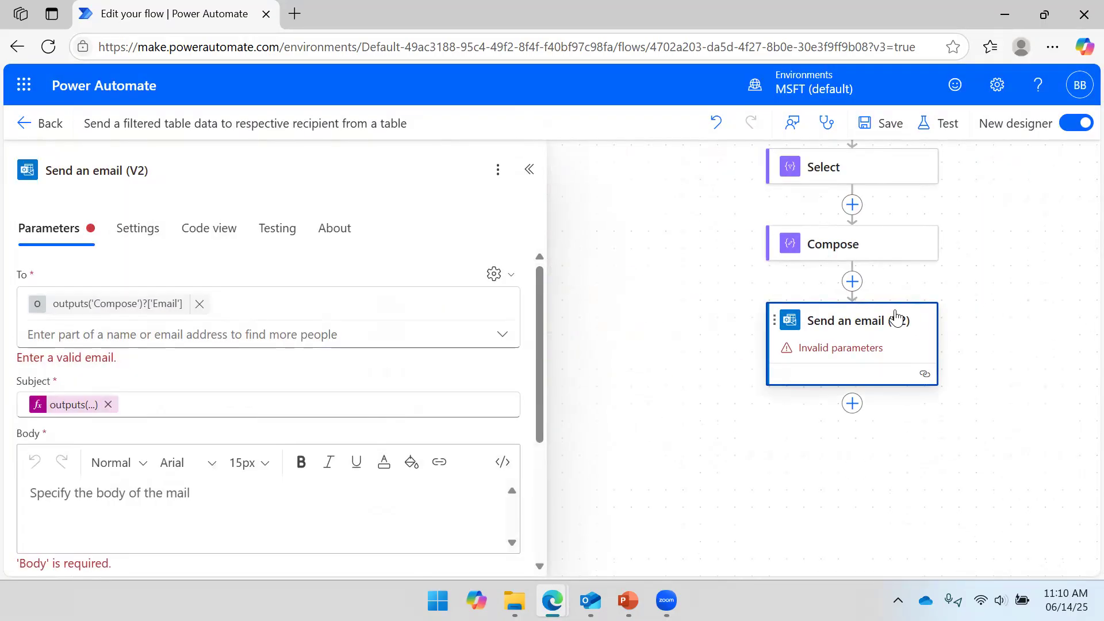
Step: Add an Apply to each control between the Compose and Send an email (V2) actions
{"action": "left_click", "coordinate": [852, 282]}
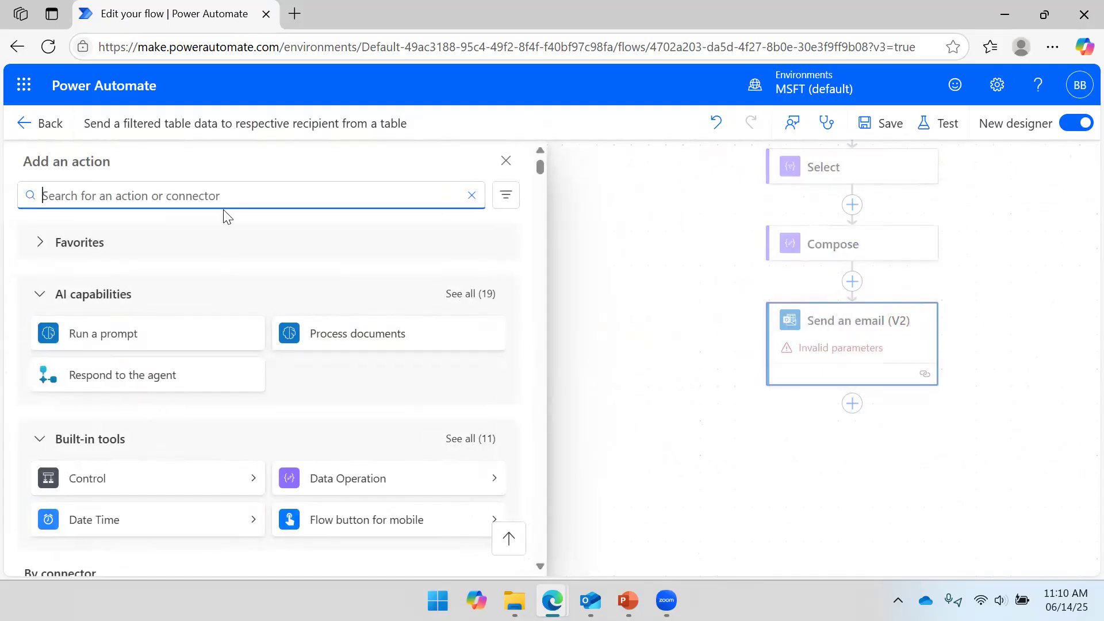
{"action": "left_click", "coordinate": [254, 487]}
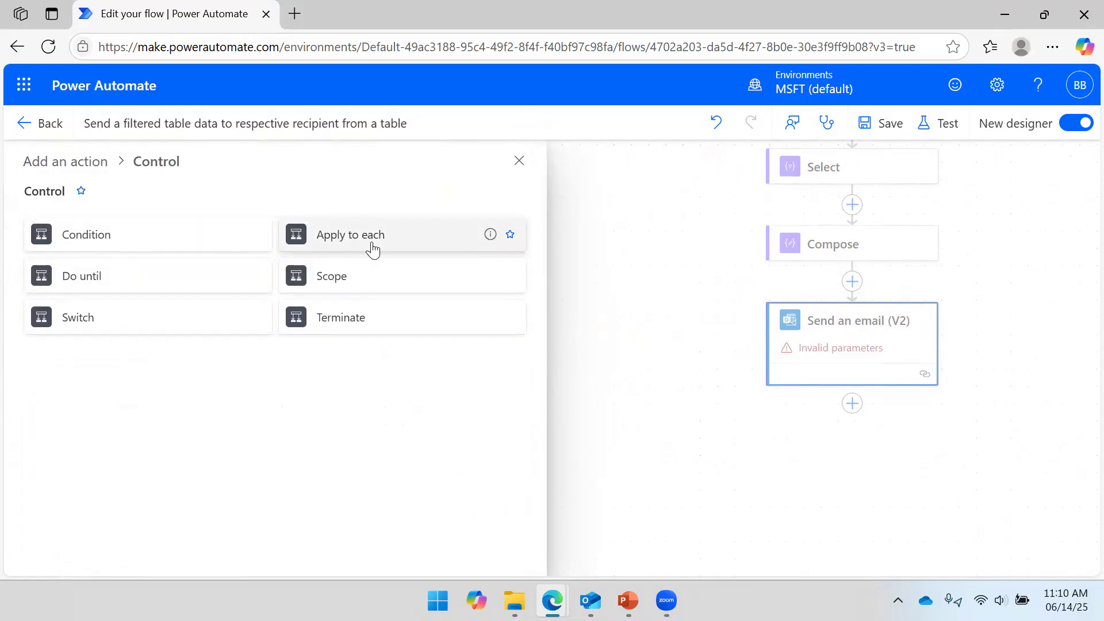
{"action": "left_click", "coordinate": [371, 247]}
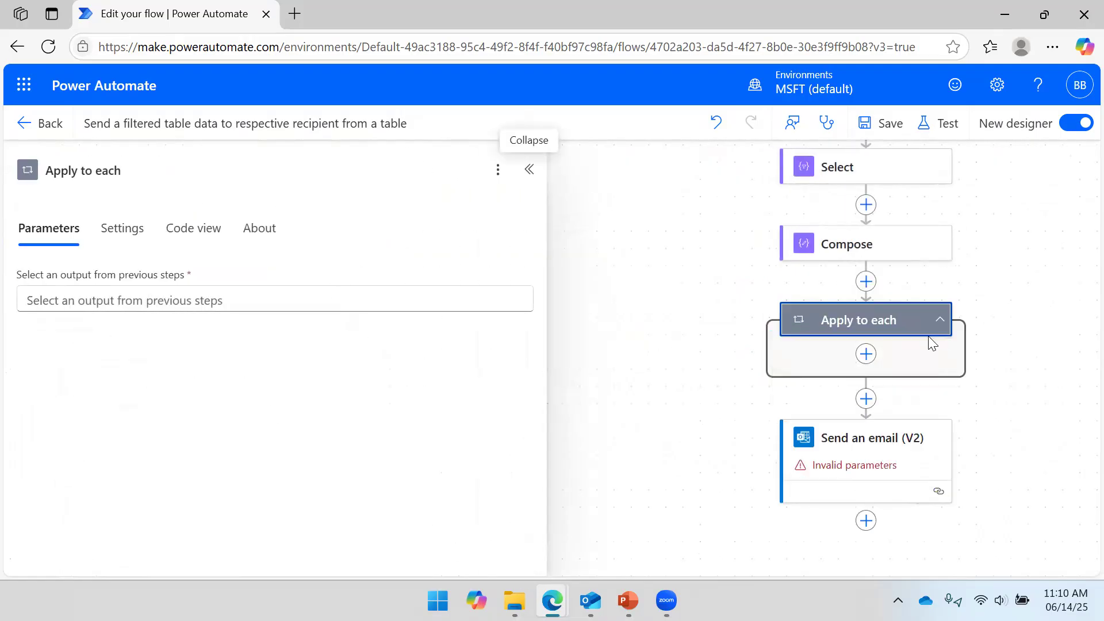
Step: Set the Apply to each loop's input to the Compose action's Outputs, using the expression outputs('Compose')
{"action": "left_click", "coordinate": [219, 295]}
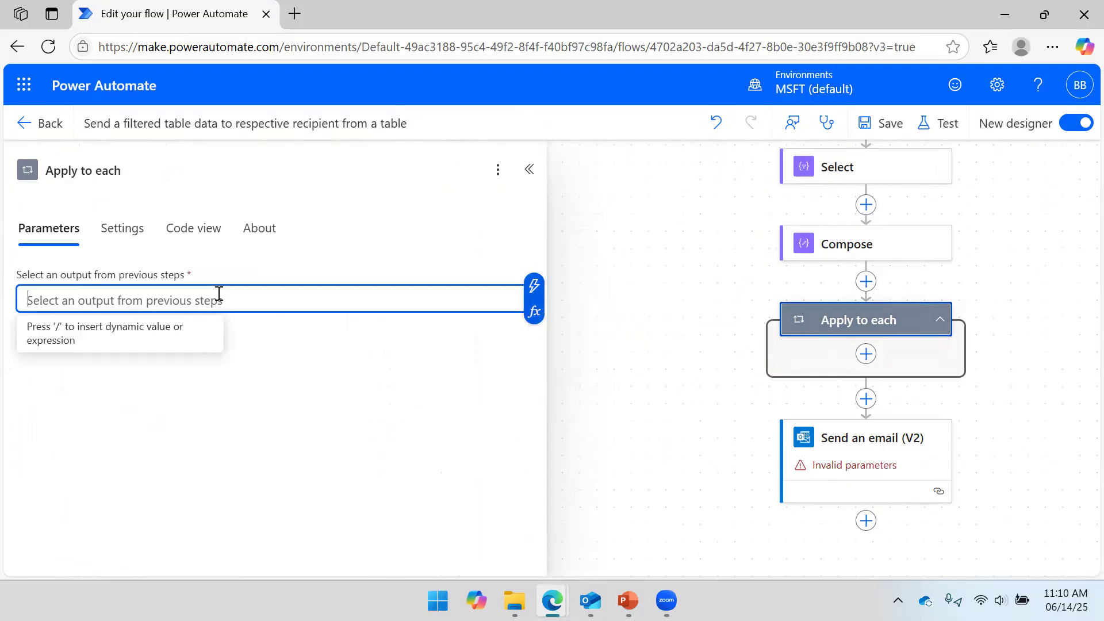
{"action": "left_click", "coordinate": [534, 311]}
{"action": "left_click", "coordinate": [642, 395]}
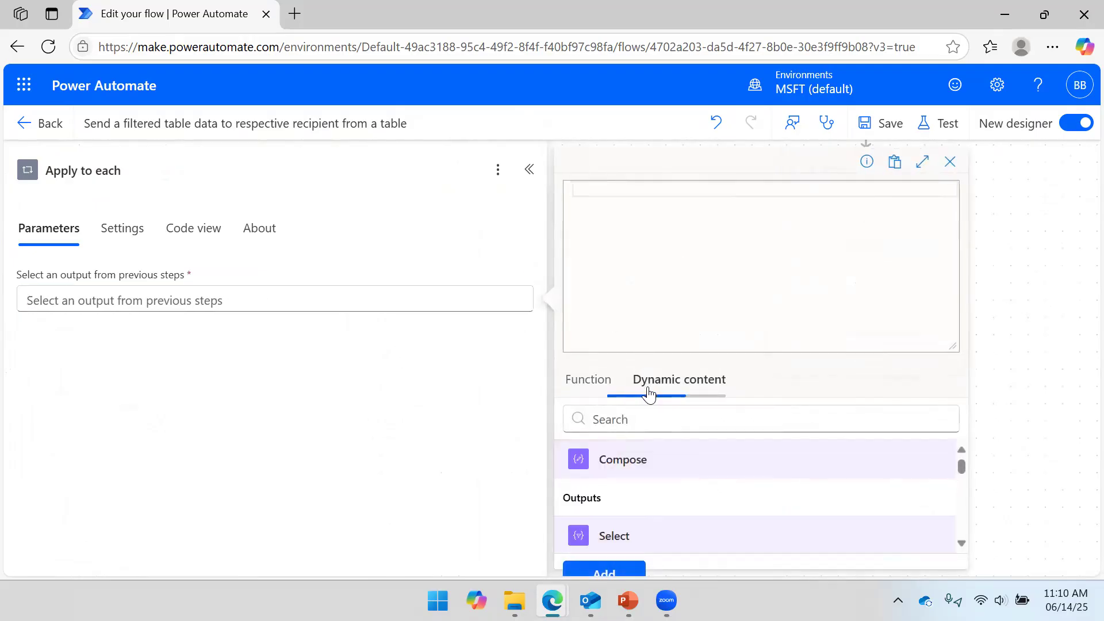
{"action": "left_click", "coordinate": [623, 496]}
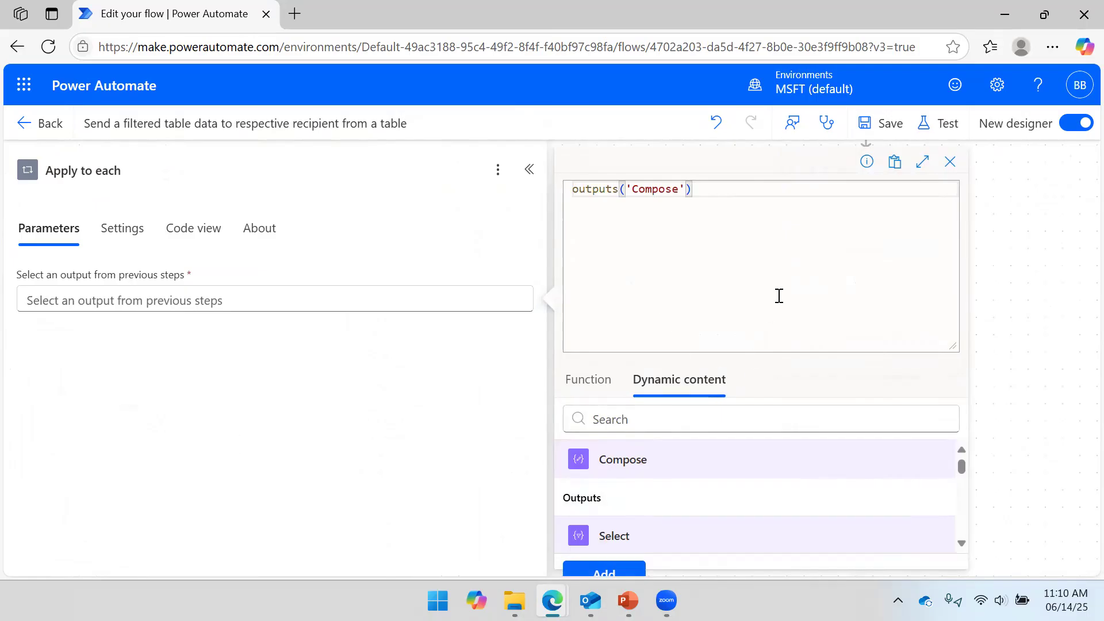
{"action": "left_click", "coordinate": [604, 572]}
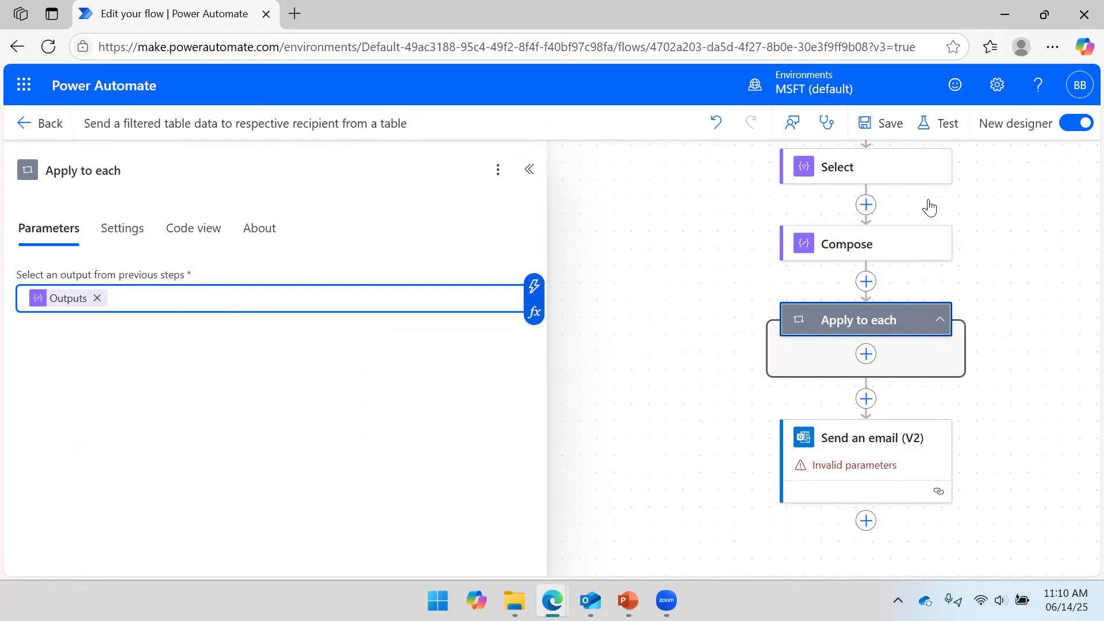
Step: Move the Send an email (V2) action inside the Apply to each loop, and try to save the flow
{"action": "left_click_drag", "start_coordinate": [867, 439], "coordinate": [860, 345]}
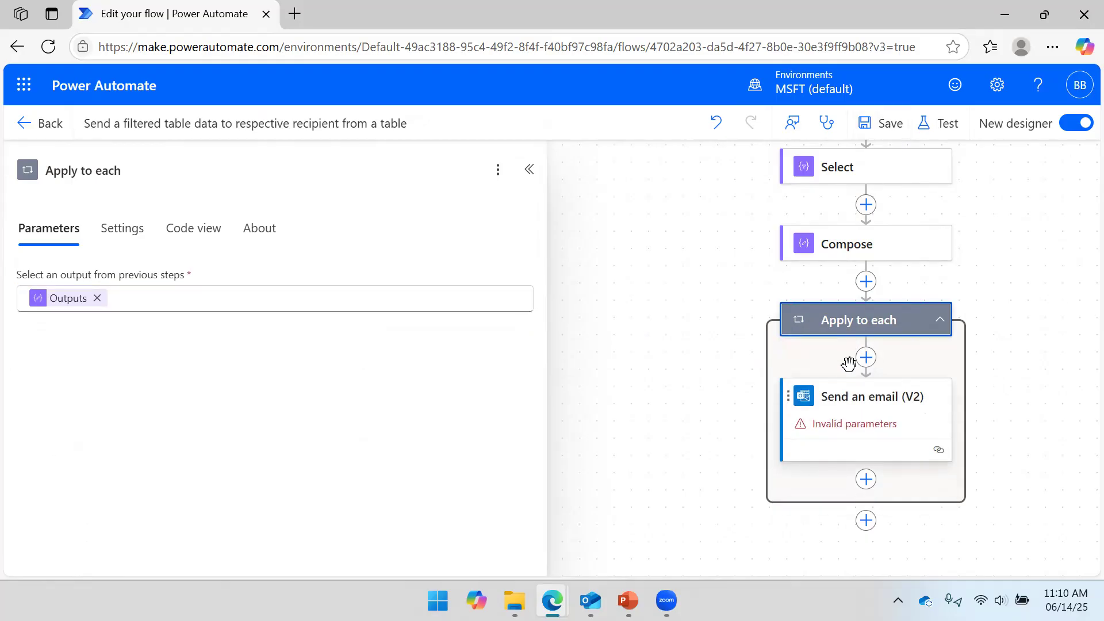
{"action": "left_click", "coordinate": [888, 123]}
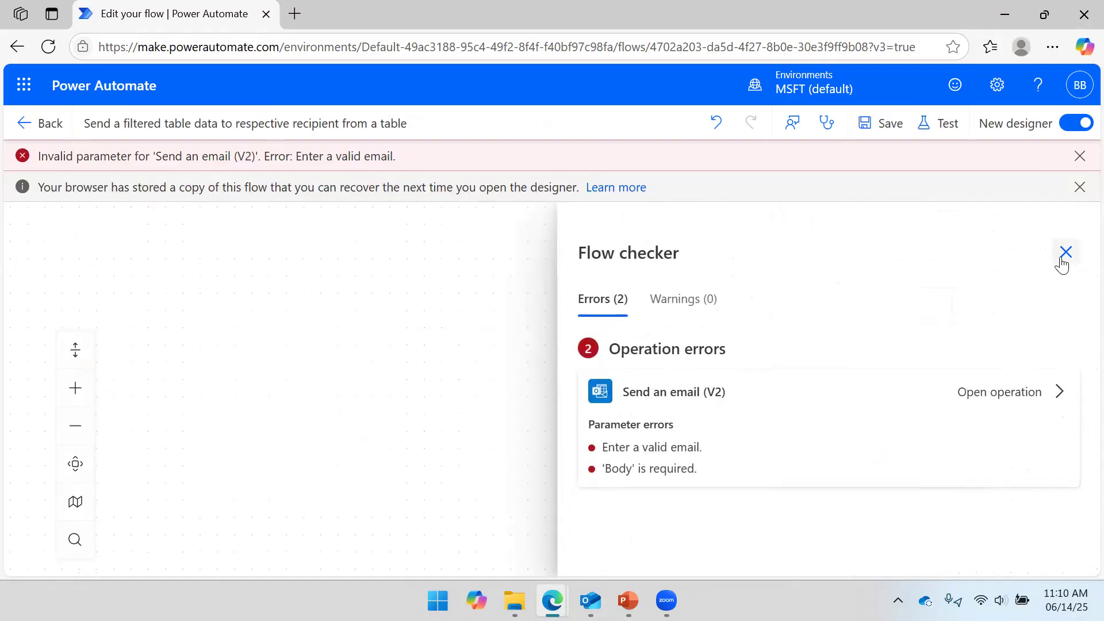
{"action": "left_click", "coordinate": [1063, 257]}
Step: Remove the Compose Email expressions from the To and Subject fields of the Send an email (V2) action
{"action": "left_click_drag", "start_coordinate": [1023, 325], "coordinate": [793, 309]}
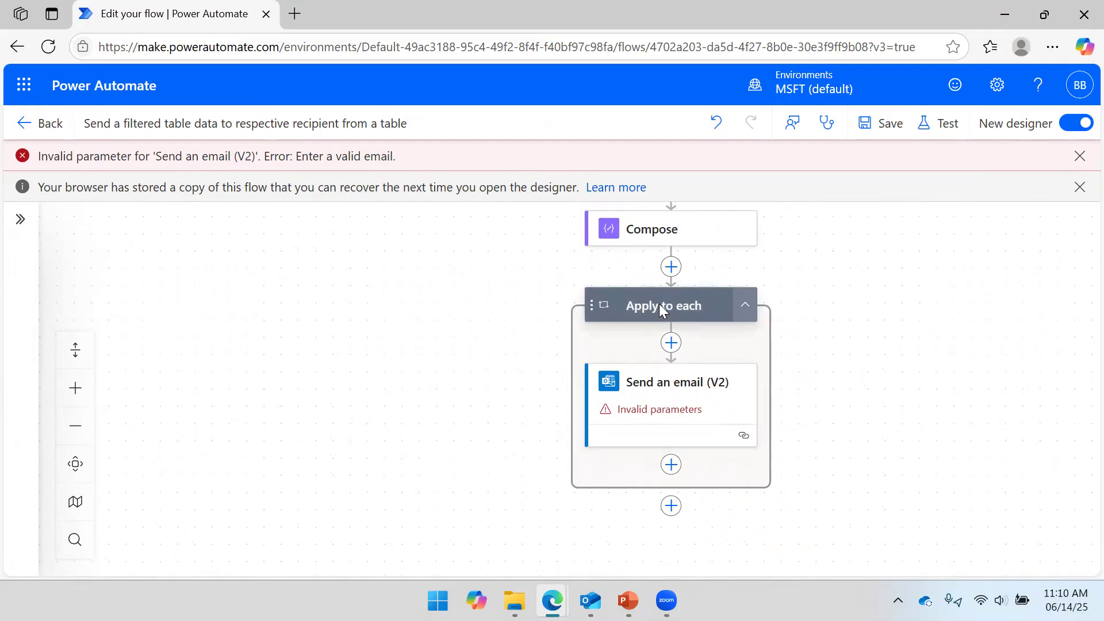
{"action": "left_click", "coordinate": [666, 381]}
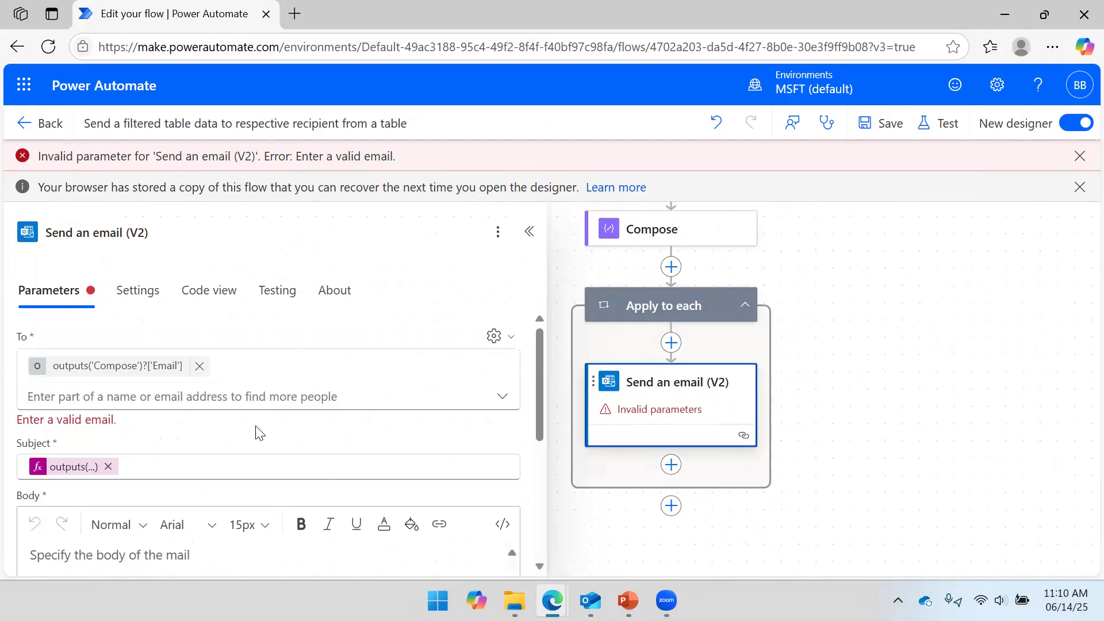
{"action": "left_click", "coordinate": [196, 360]}
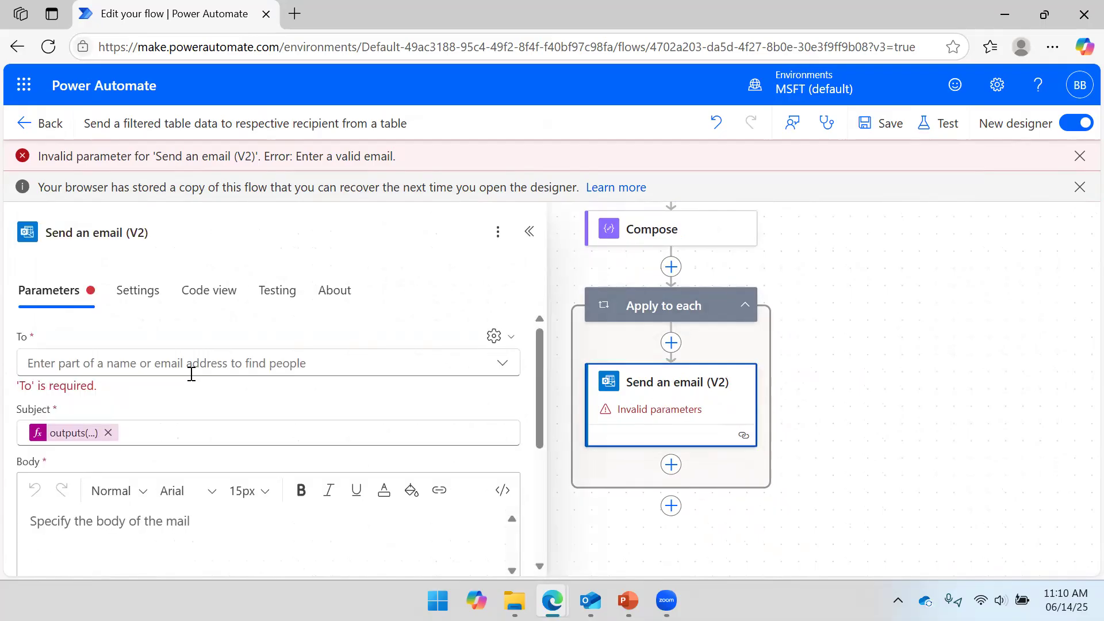
{"action": "left_click", "coordinate": [107, 432]}
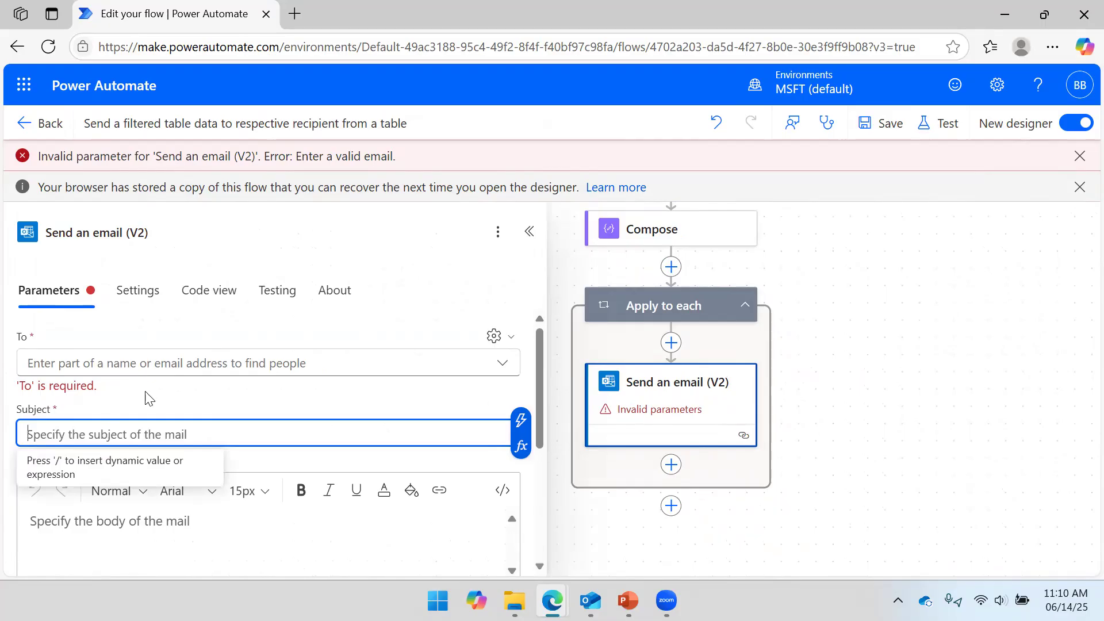
Step: Insert the Apply to each Current item, items('Apply_to_each'), as the email's Subject expression
{"action": "left_click", "coordinate": [520, 446]}
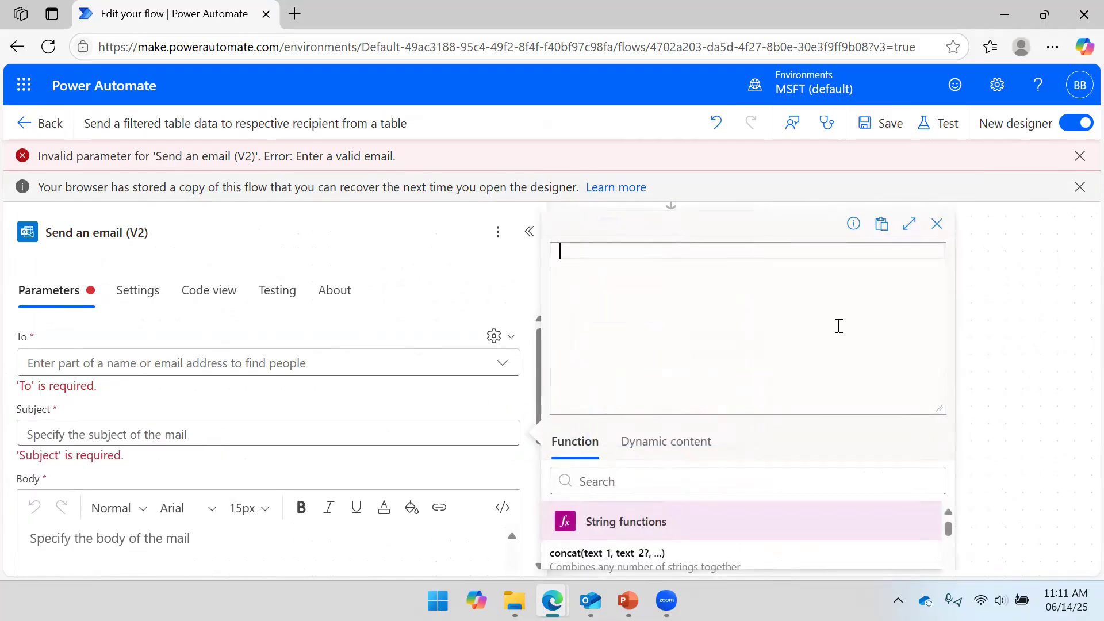
{"action": "left_click", "coordinate": [637, 455]}
{"action": "left_click_drag", "start_coordinate": [948, 528], "coordinate": [947, 576]}
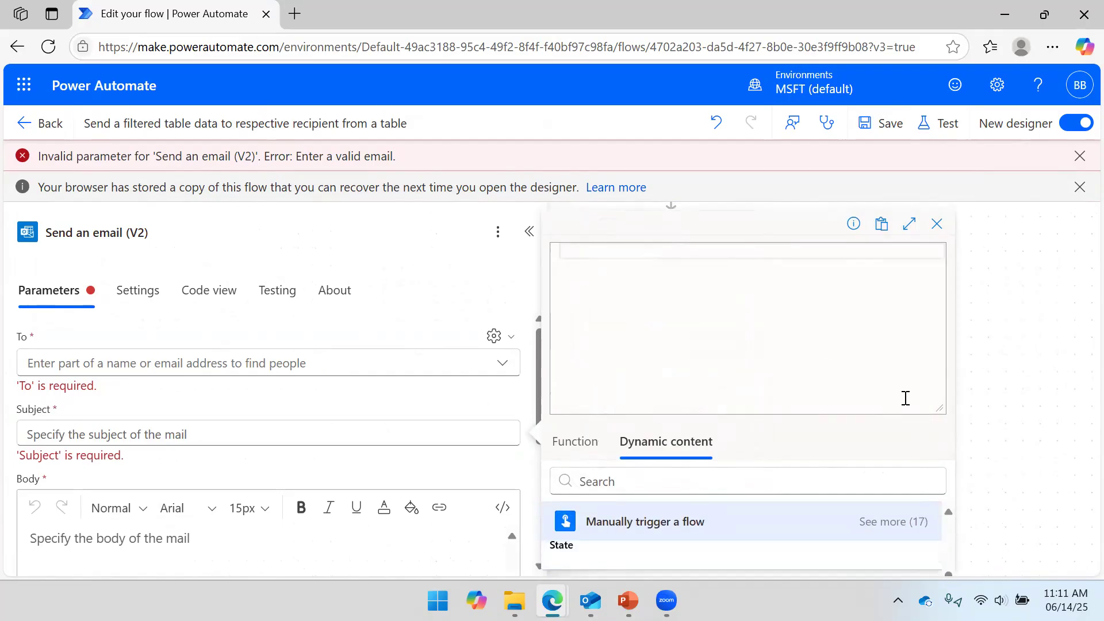
{"action": "left_click_drag", "start_coordinate": [936, 411], "coordinate": [937, 345]}
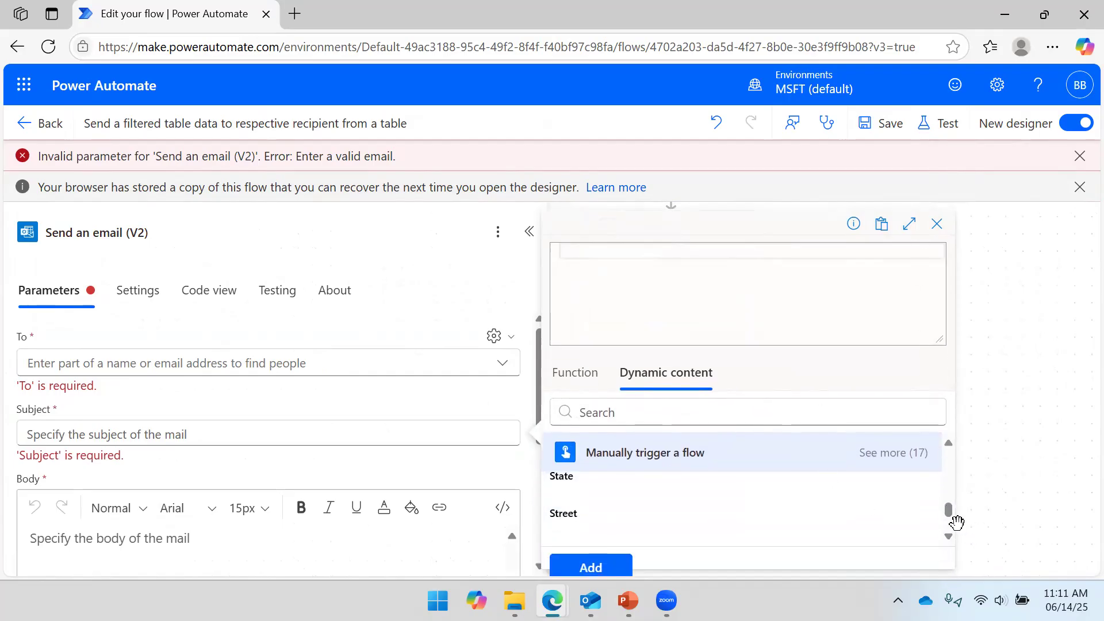
{"action": "left_click_drag", "start_coordinate": [951, 509], "coordinate": [953, 519]}
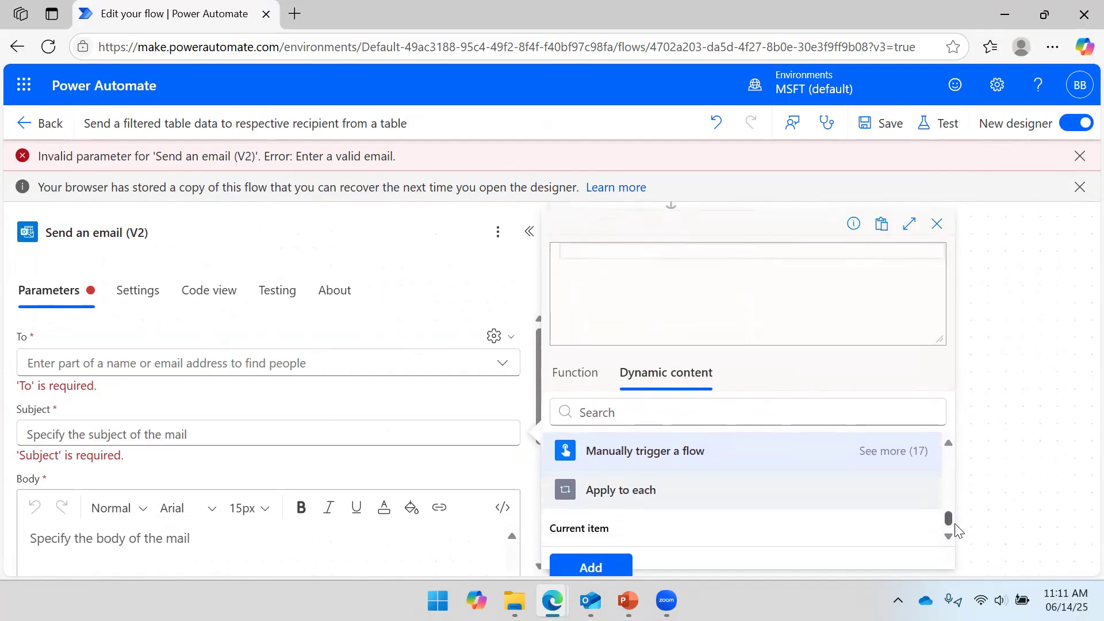
{"action": "left_click", "coordinate": [616, 532]}
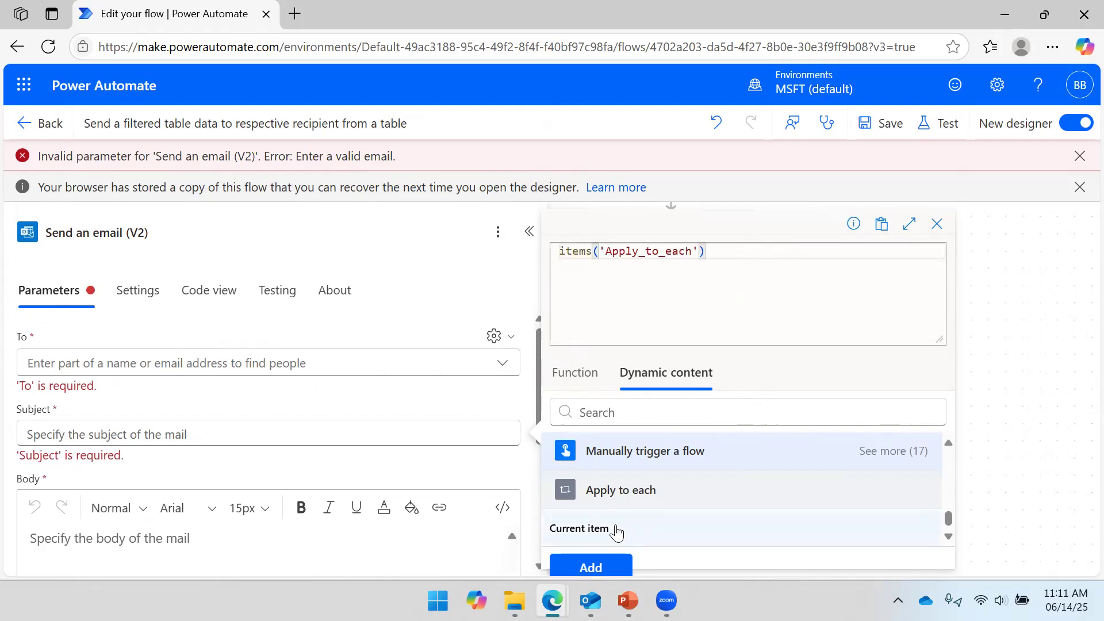
{"action": "left_click", "coordinate": [615, 566]}
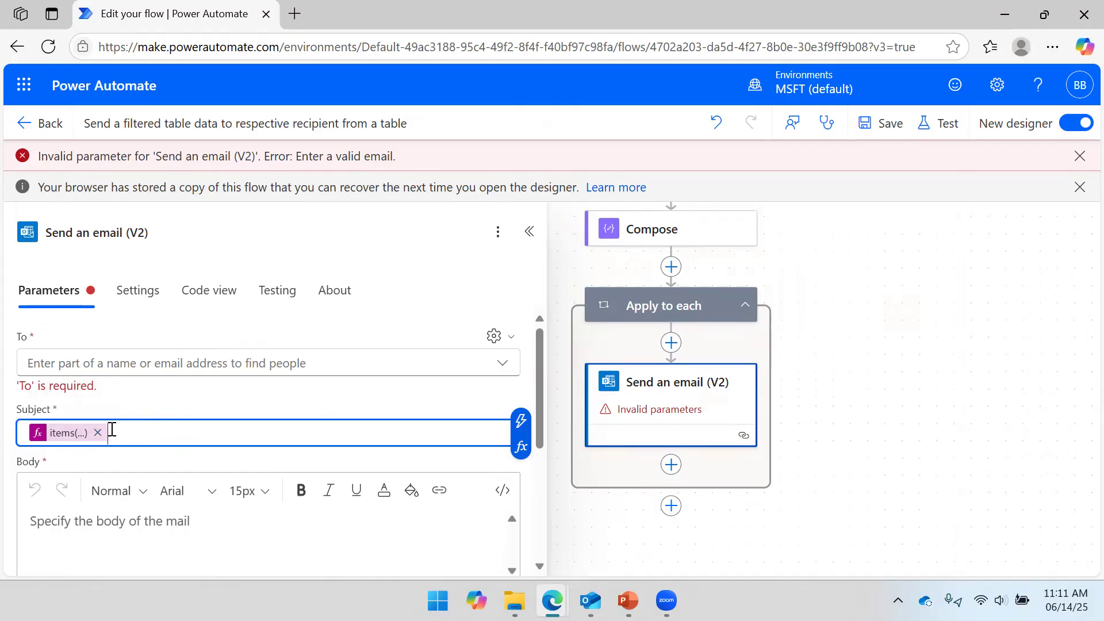
Step: Switch the email's To field to custom value entry and insert the expression items('Apply_to_each')?['Email']
{"action": "left_click", "coordinate": [132, 362]}
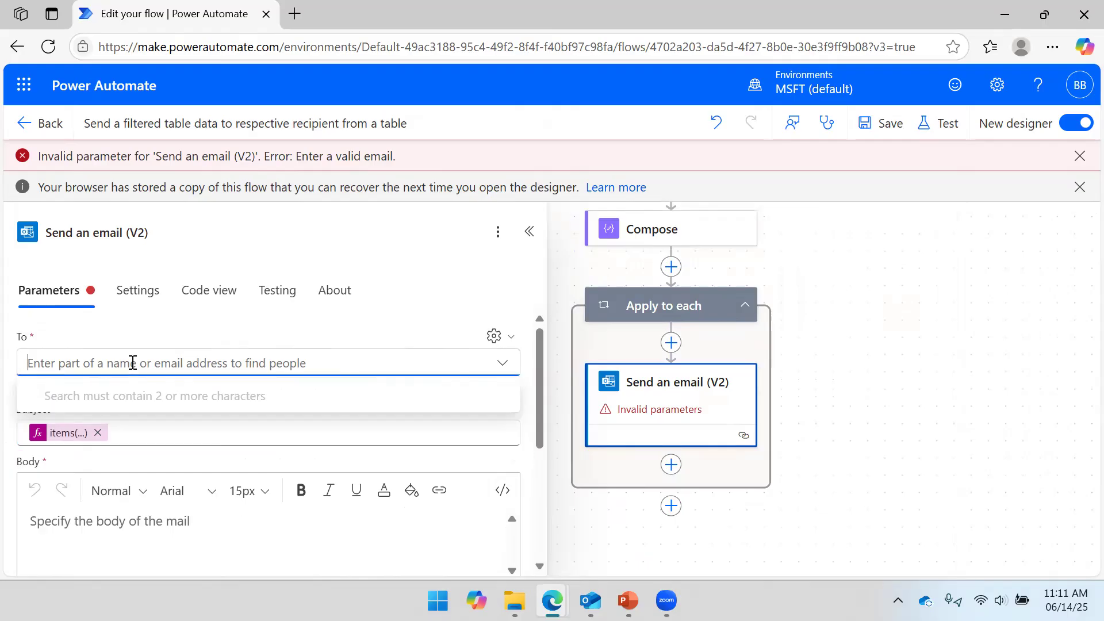
{"action": "left_click", "coordinate": [494, 336]}
{"action": "left_click", "coordinate": [471, 367]}
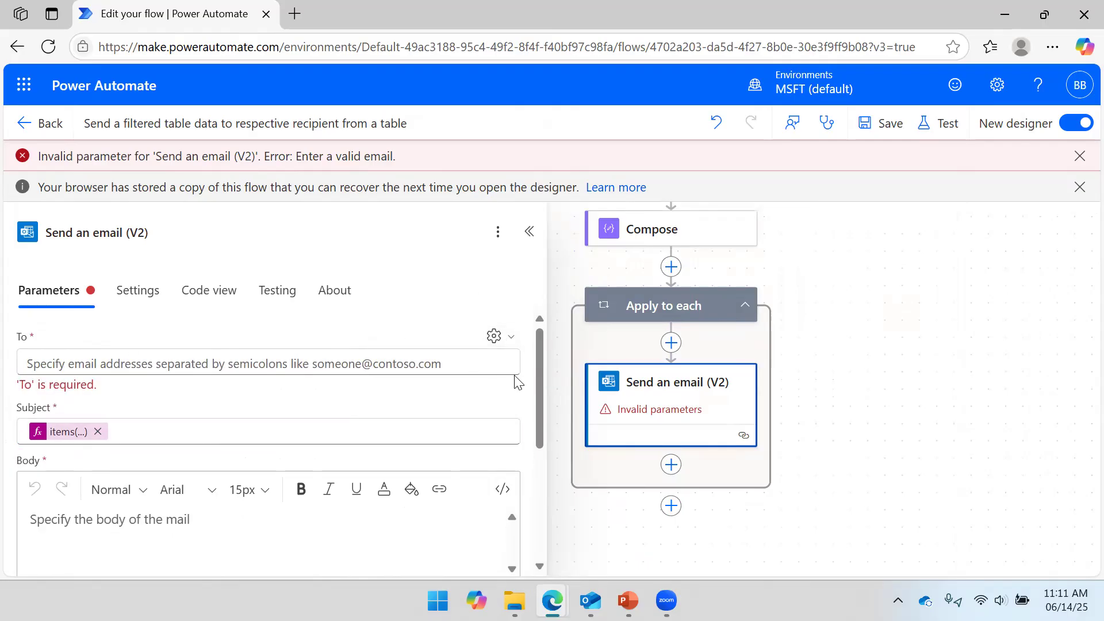
{"action": "left_click", "coordinate": [505, 365]}
{"action": "left_click", "coordinate": [524, 379]}
{"action": "left_click", "coordinate": [660, 444]}
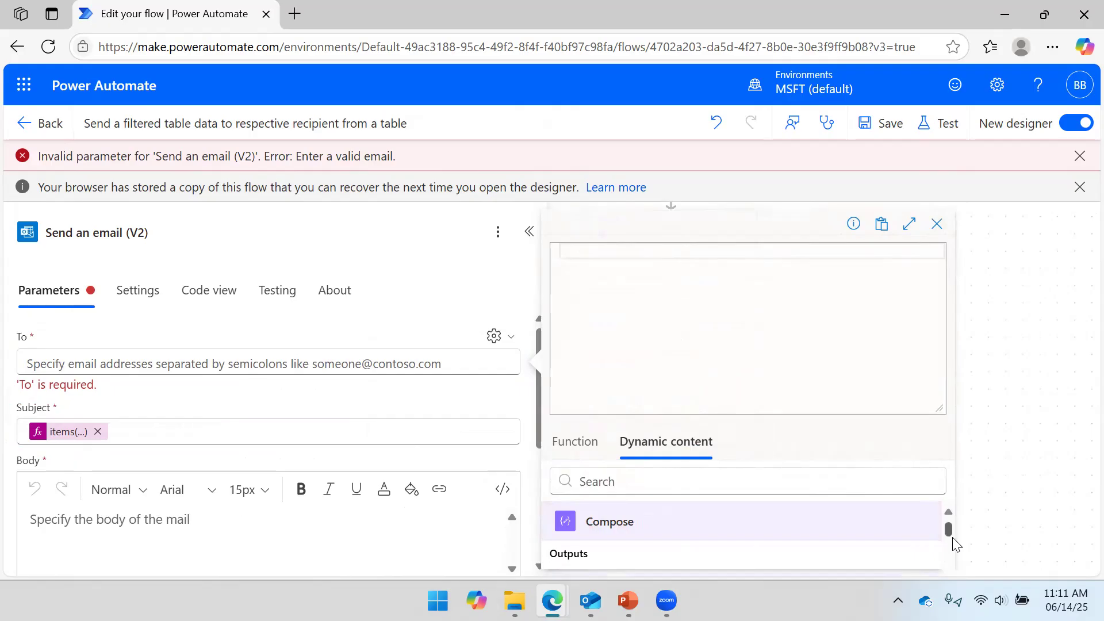
{"action": "scroll", "coordinate": [952, 525], "scroll_direction": "up", "scroll_amount": 3}
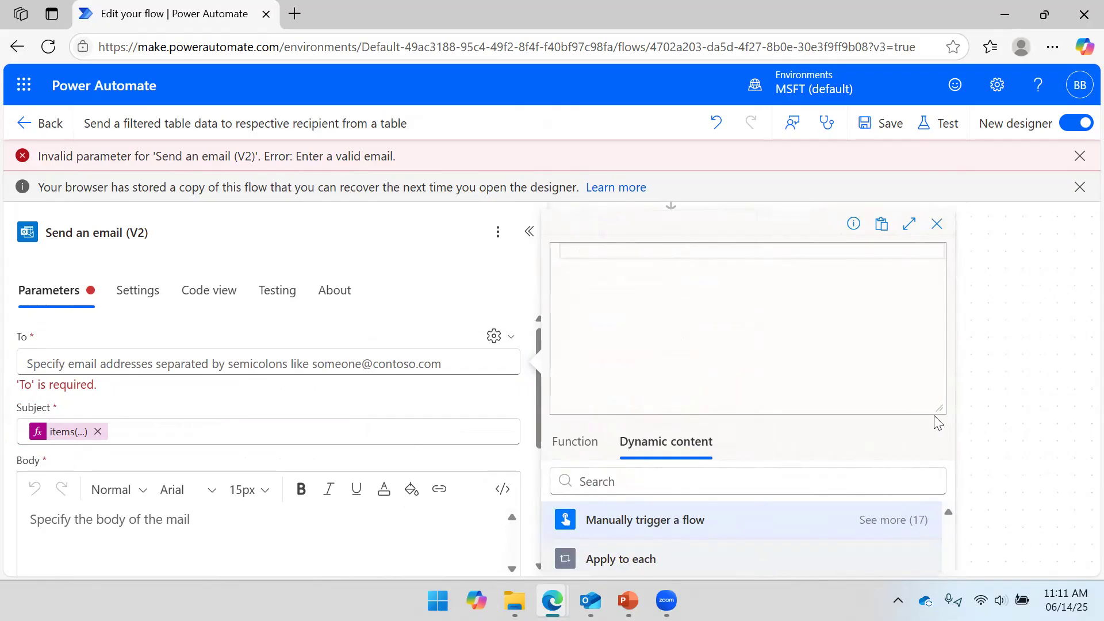
{"action": "left_click_drag", "start_coordinate": [933, 407], "coordinate": [909, 244]}
{"action": "left_click", "coordinate": [679, 530]}
{"action": "type", "text": "?['Email"}
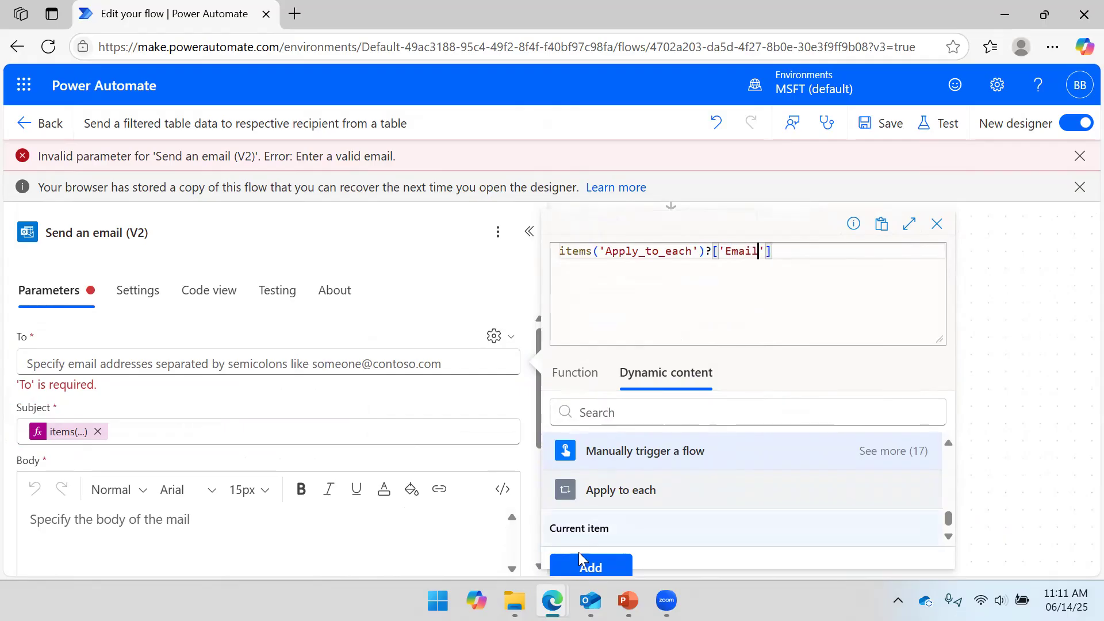
{"action": "left_click", "coordinate": [589, 566]}
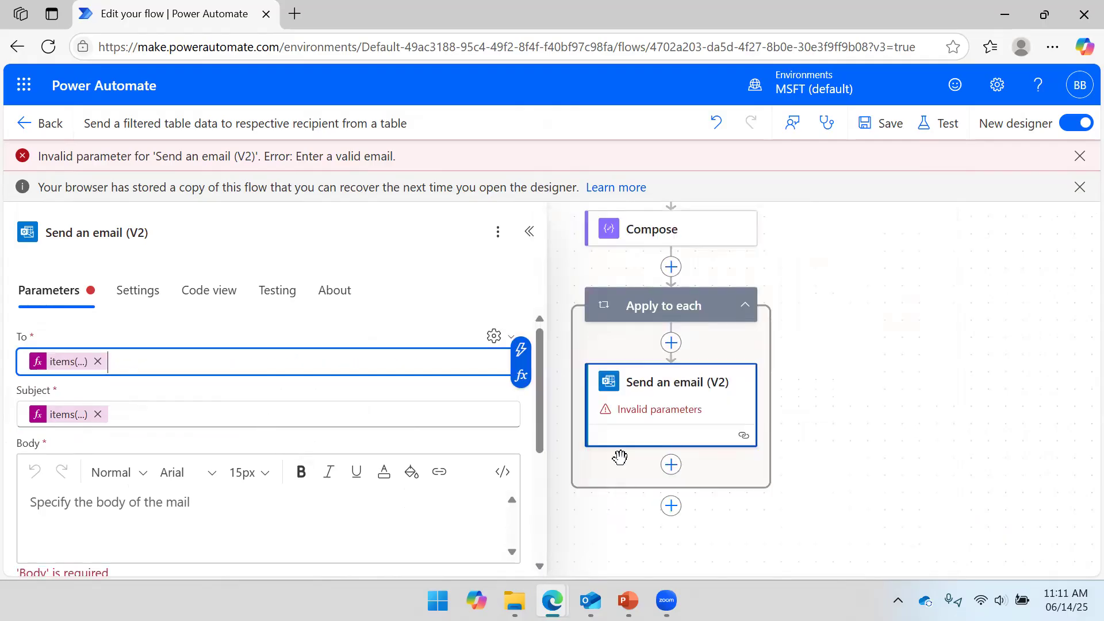
Step: Enter "We will Define Later" as the email's Body and save the flow
{"action": "left_click", "coordinate": [127, 501]}
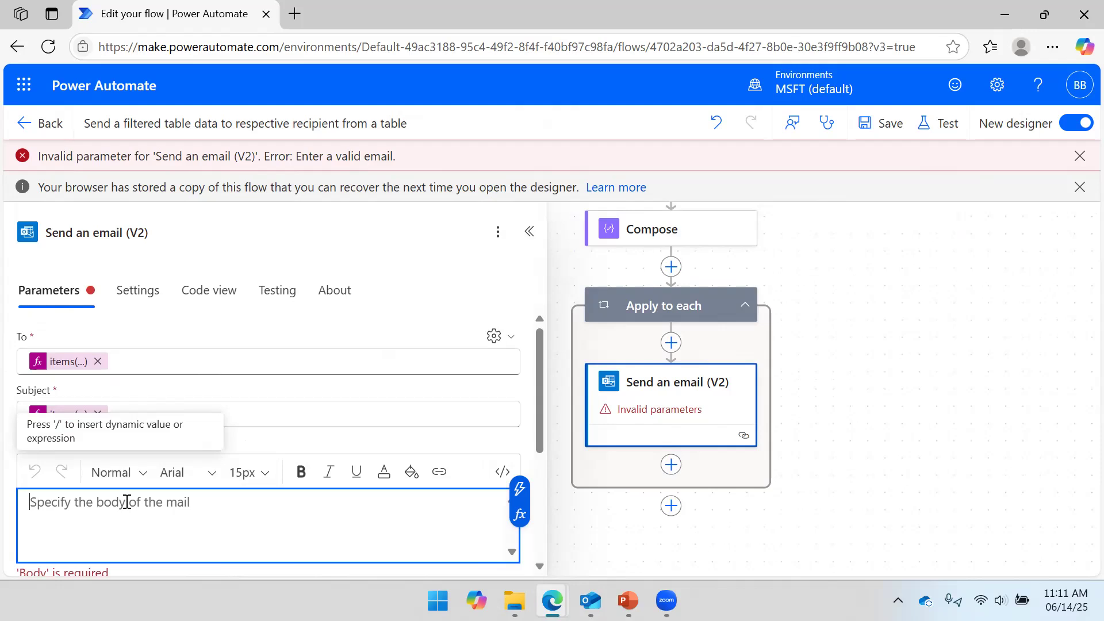
{"action": "type", "text": "We will Define Later"}
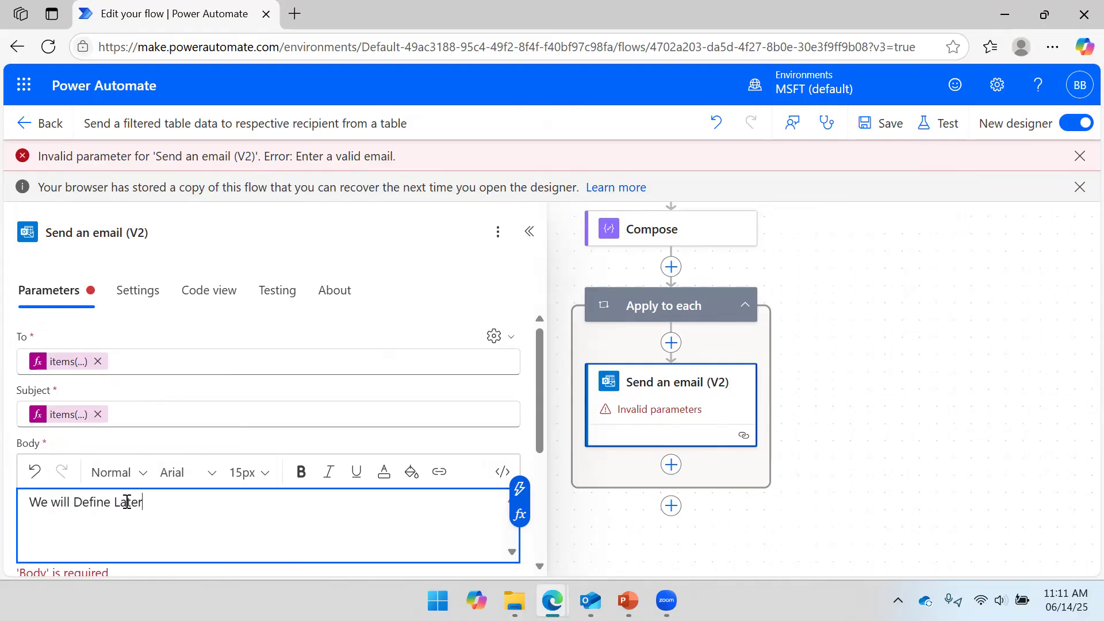
{"action": "left_click", "coordinate": [883, 121]}
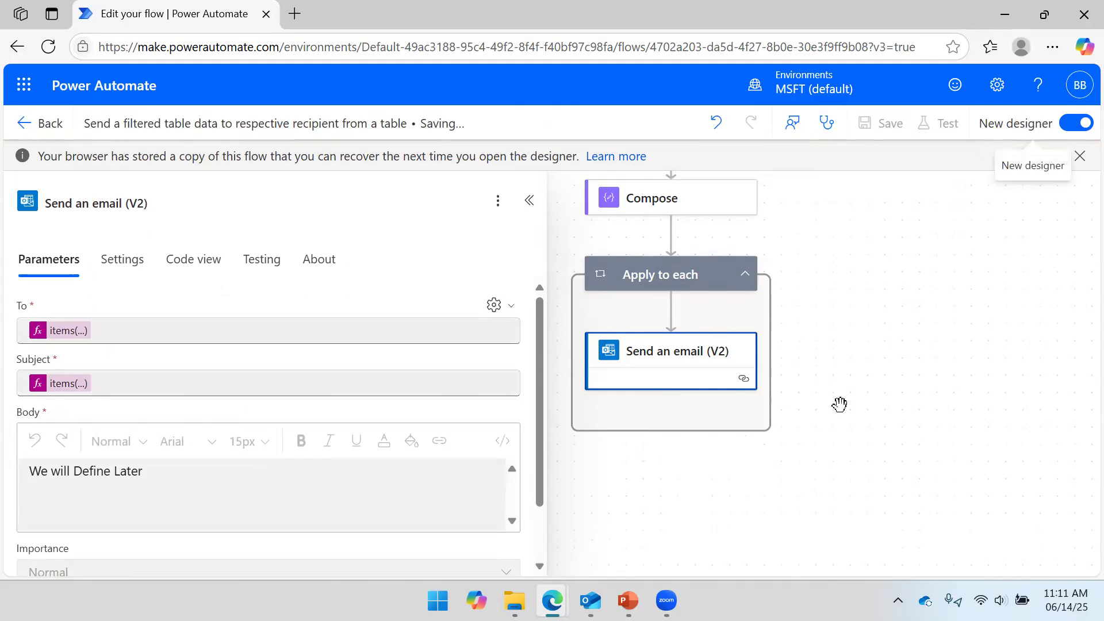
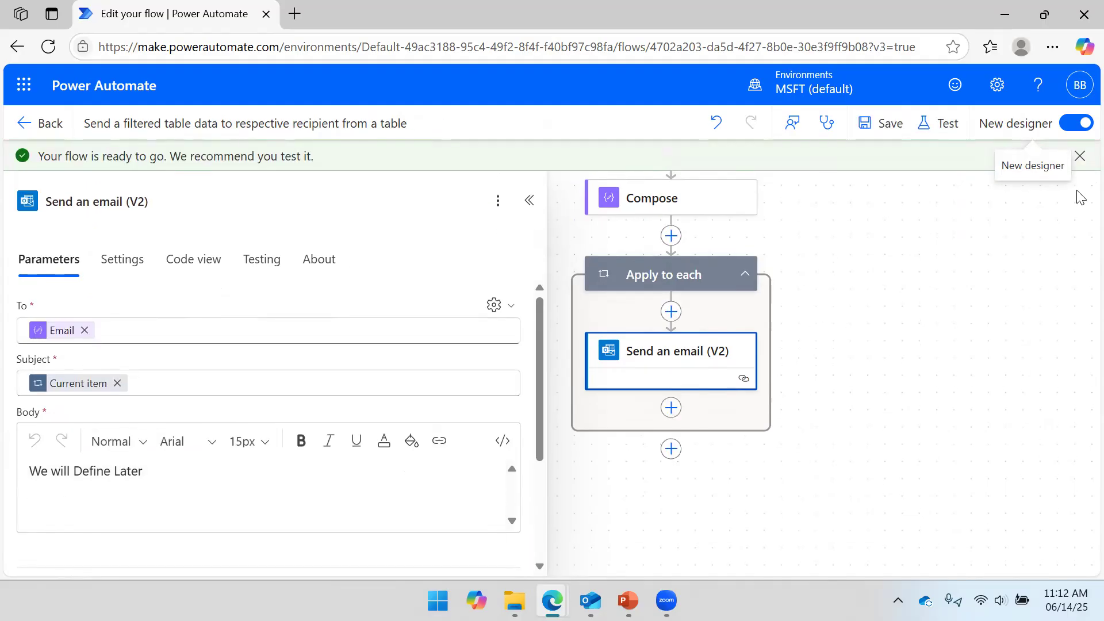
Step: Test the flow automatically with a recently used trigger, choosing the most recent successful test run
{"action": "left_click", "coordinate": [529, 200]}
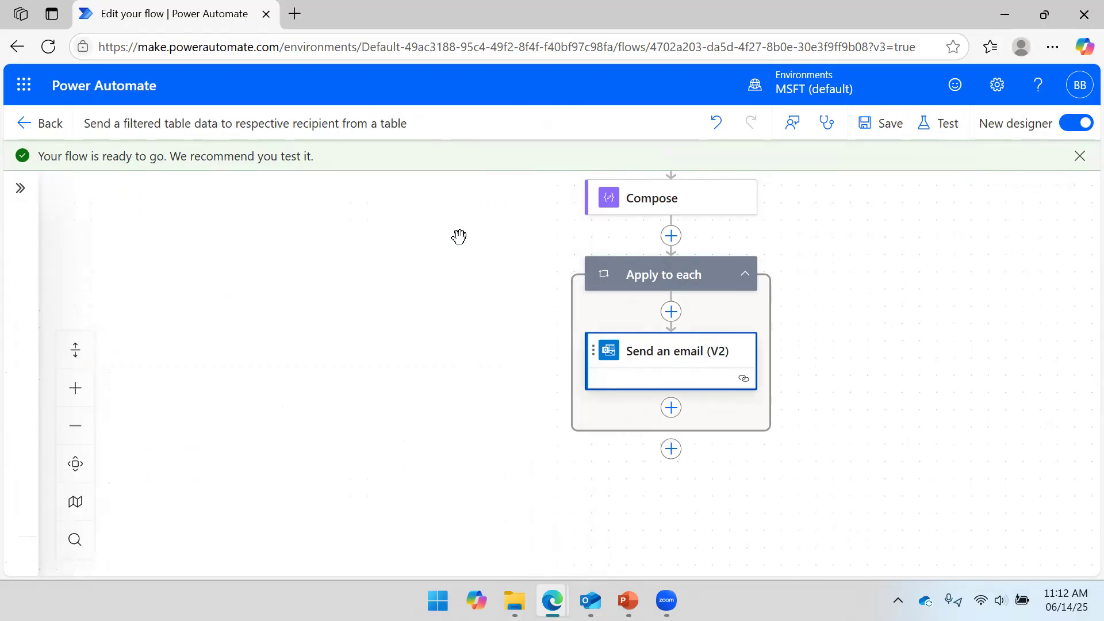
{"action": "left_click", "coordinate": [936, 124]}
{"action": "left_click", "coordinate": [850, 183]}
{"action": "left_click", "coordinate": [845, 226]}
{"action": "left_click", "coordinate": [877, 239]}
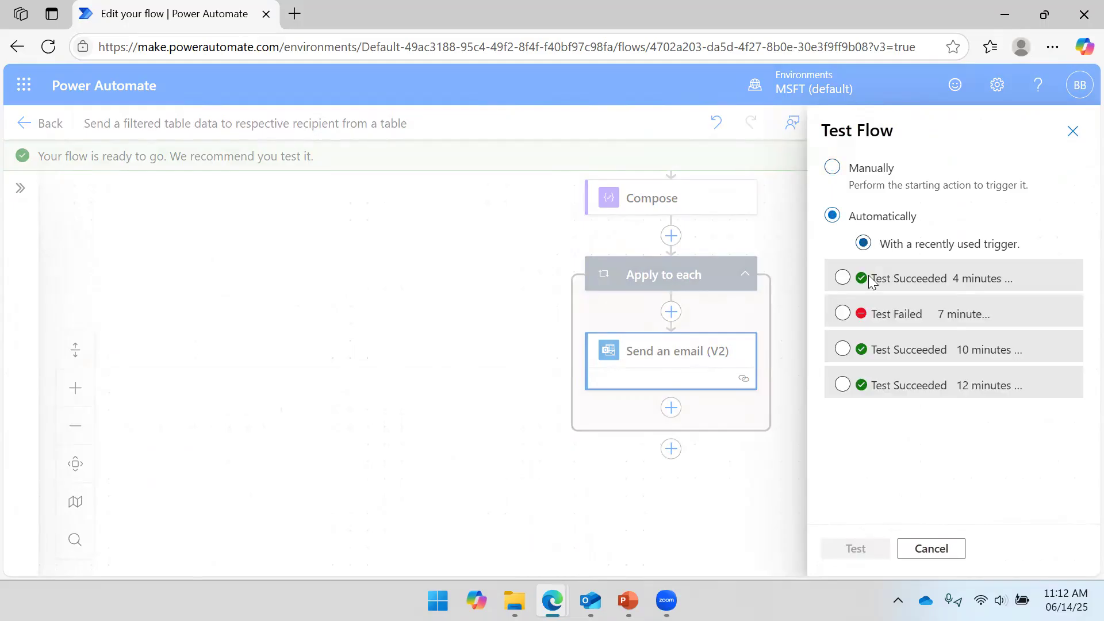
{"action": "left_click", "coordinate": [842, 277]}
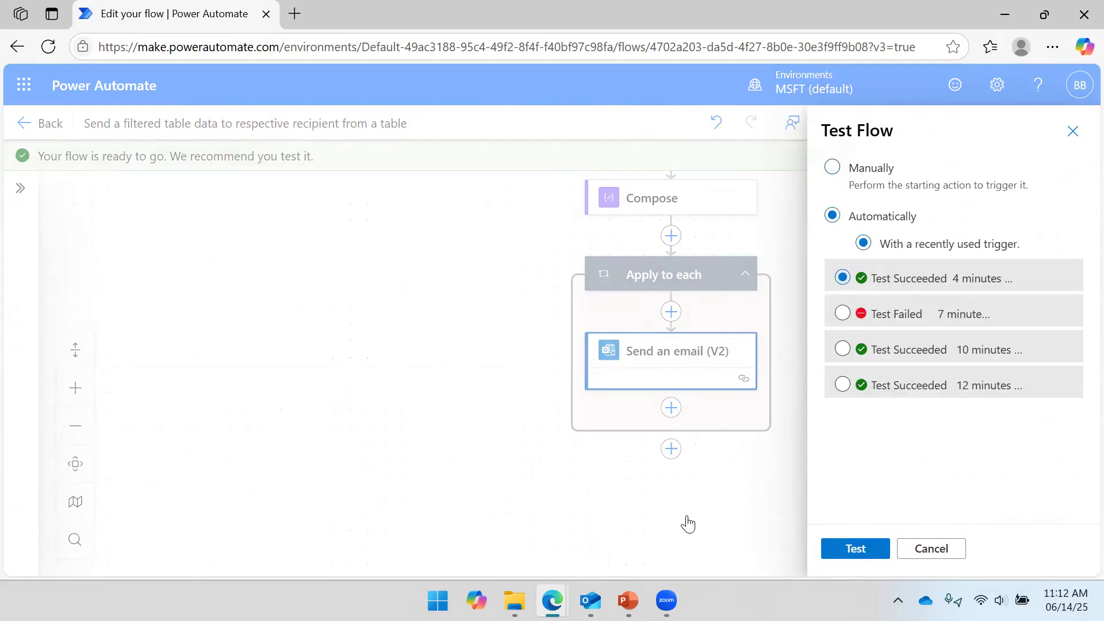
{"action": "left_click", "coordinate": [856, 549]}
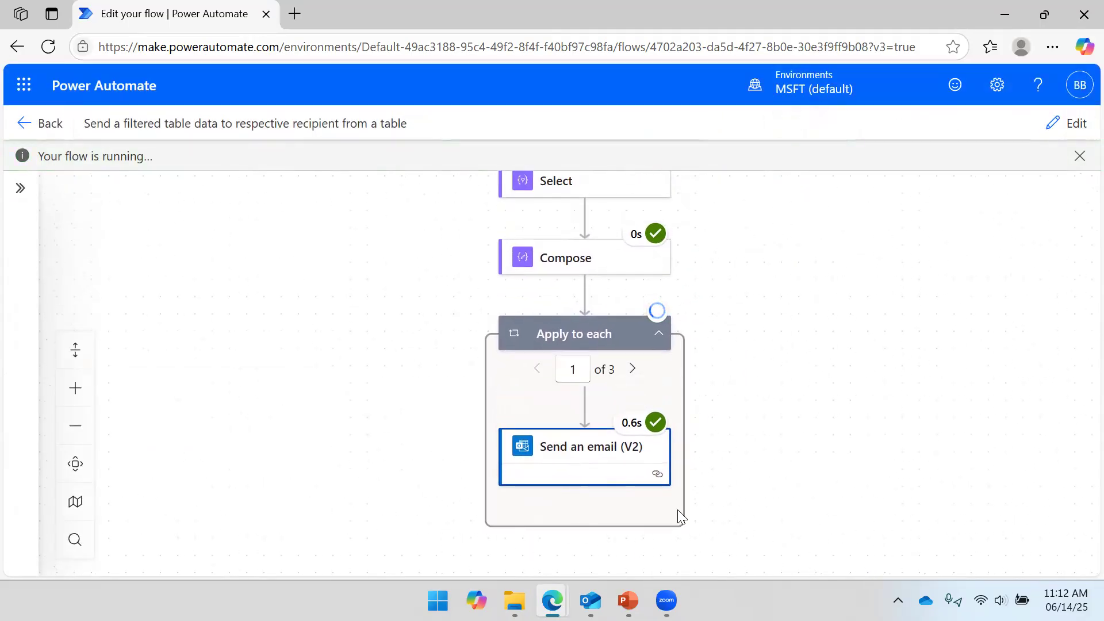
Step: Switch to Outlook and examine the flow's messages in Sent Items, opening several to check their recipients, subjects and body
{"action": "left_click", "coordinate": [590, 598]}
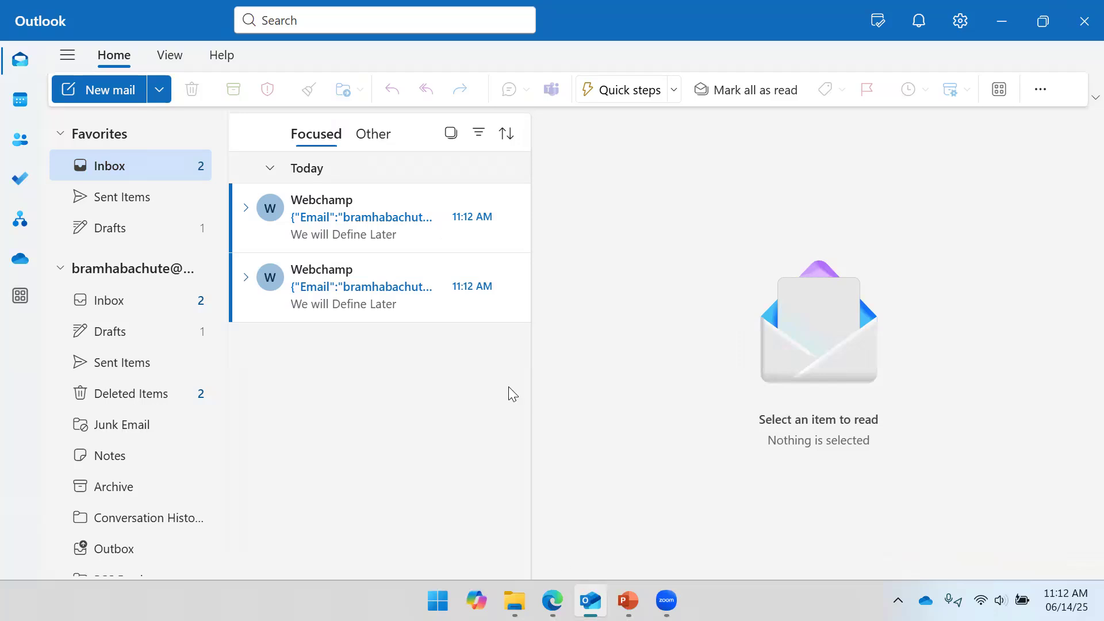
{"action": "left_click", "coordinate": [105, 199]}
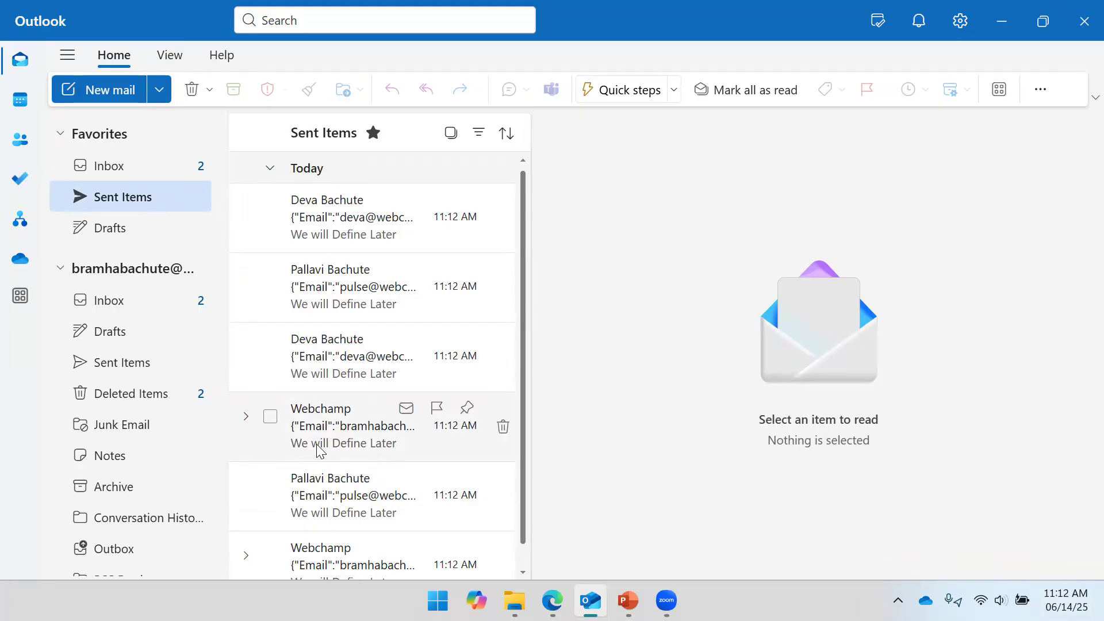
{"action": "scroll", "coordinate": [342, 284], "scroll_direction": "down", "scroll_amount": 1}
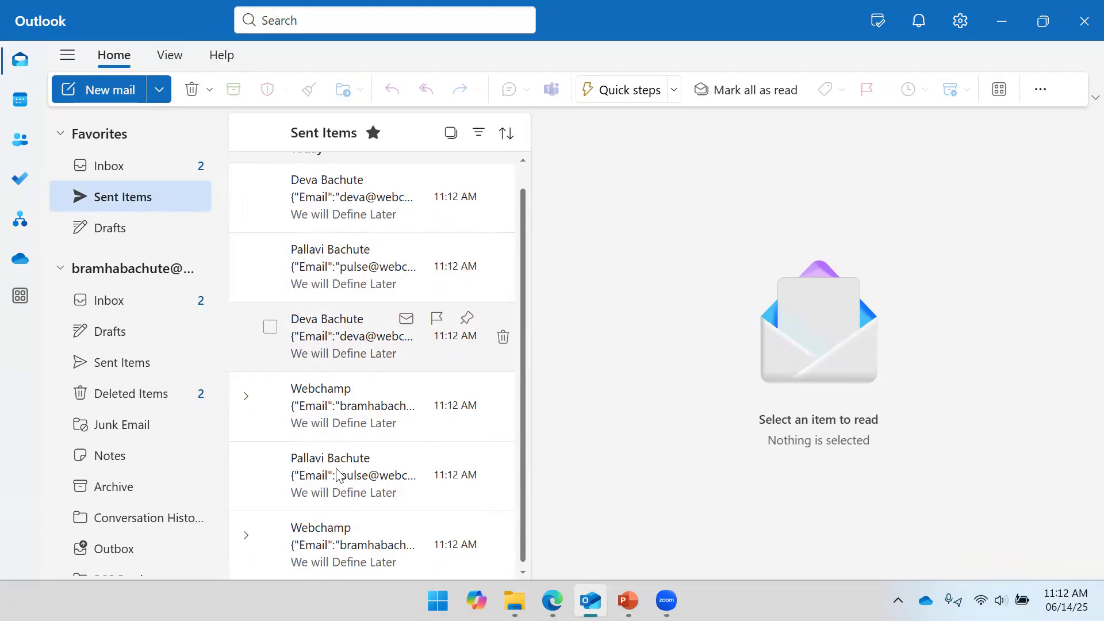
{"action": "scroll", "coordinate": [367, 271], "scroll_direction": "up", "scroll_amount": 1}
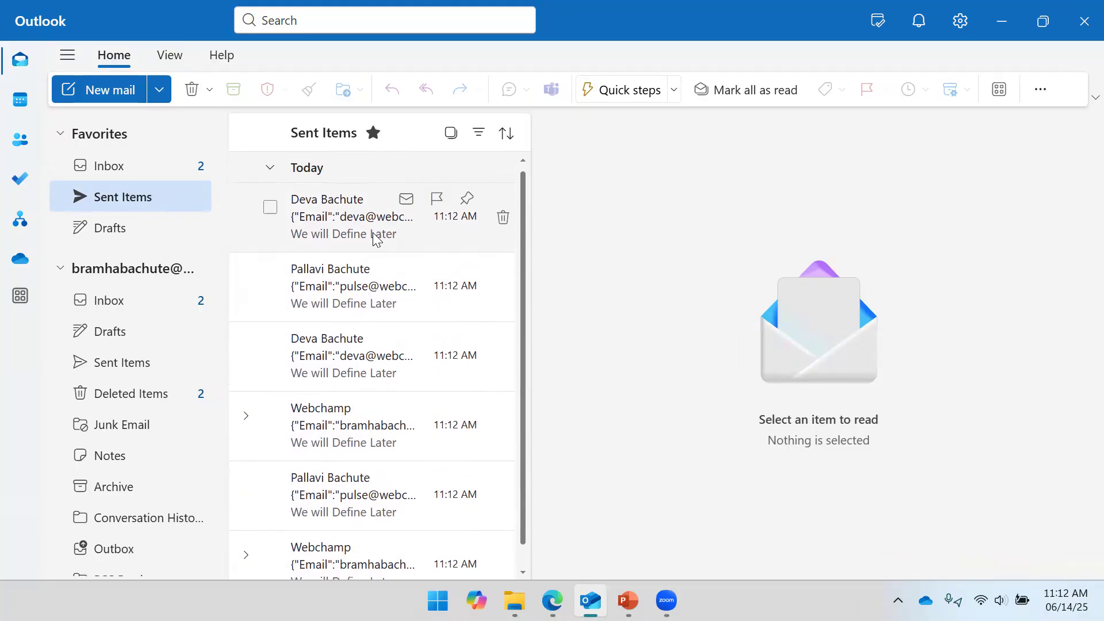
{"action": "scroll", "coordinate": [374, 258], "scroll_direction": "down", "scroll_amount": 1}
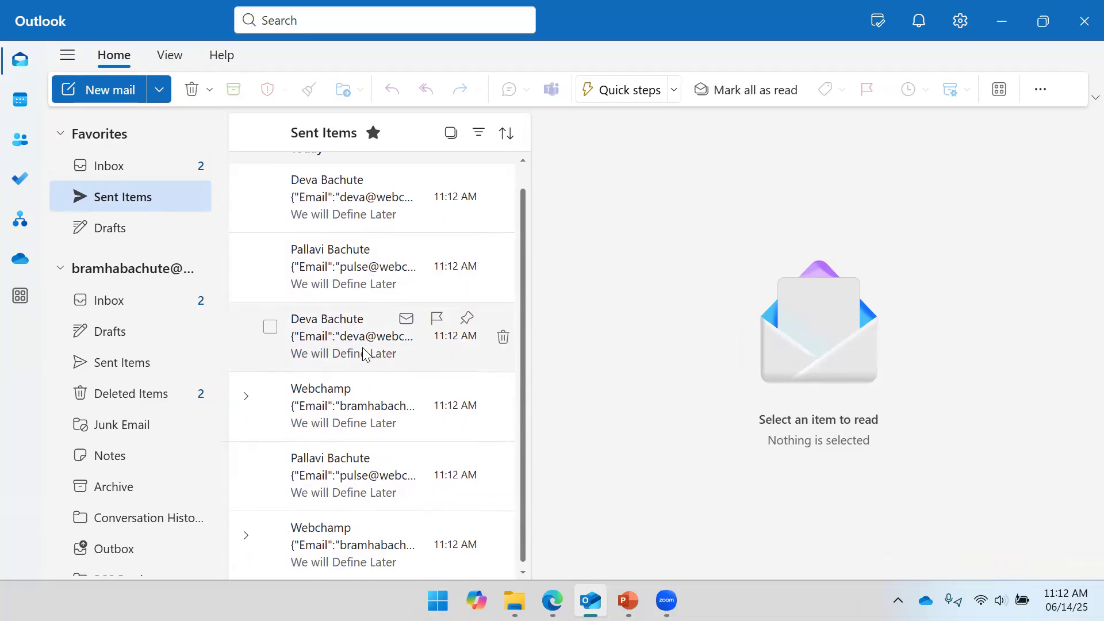
{"action": "left_click", "coordinate": [322, 543]}
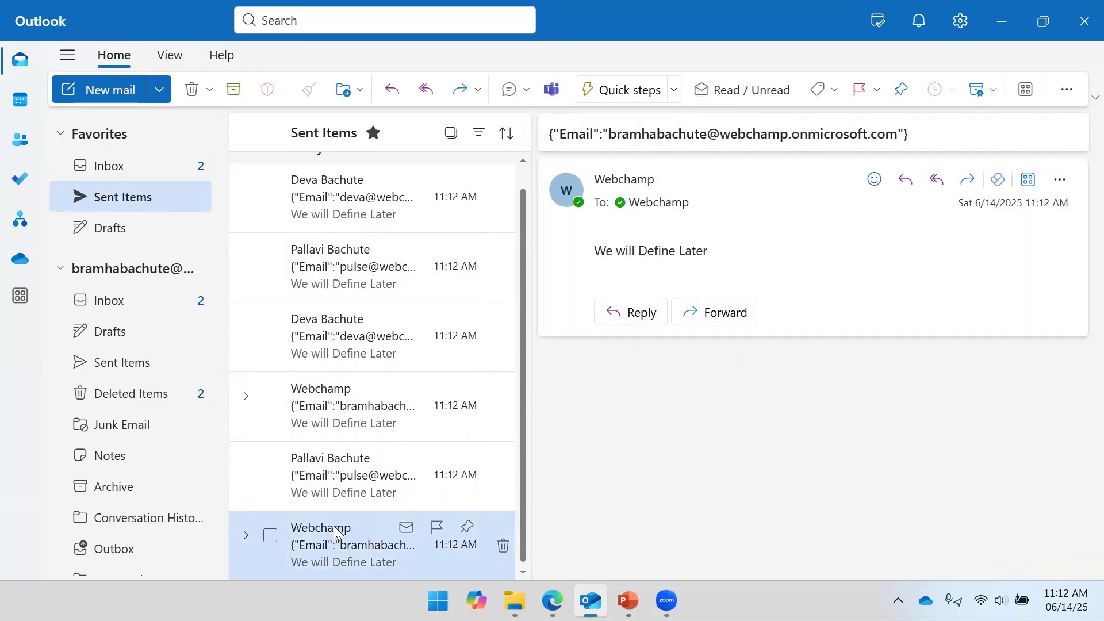
{"action": "left_click", "coordinate": [345, 340]}
{"action": "left_click", "coordinate": [345, 267]}
{"action": "left_click", "coordinate": [346, 190]}
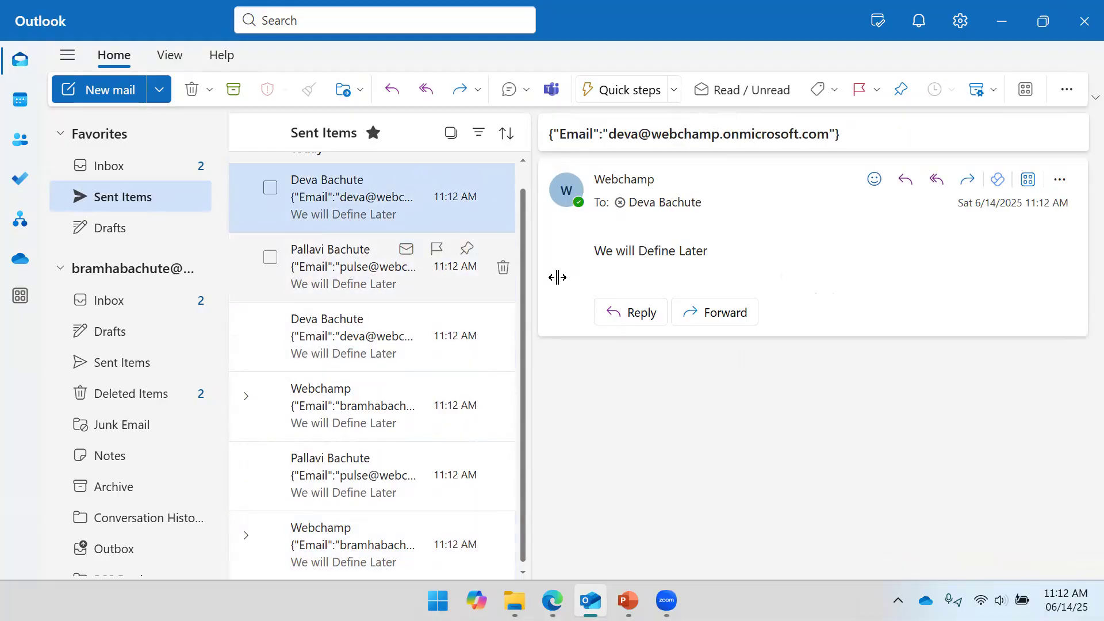
{"action": "left_click", "coordinate": [328, 277]}
{"action": "left_click", "coordinate": [310, 211]}
{"action": "scroll", "coordinate": [343, 215], "scroll_direction": "up", "scroll_amount": 1}
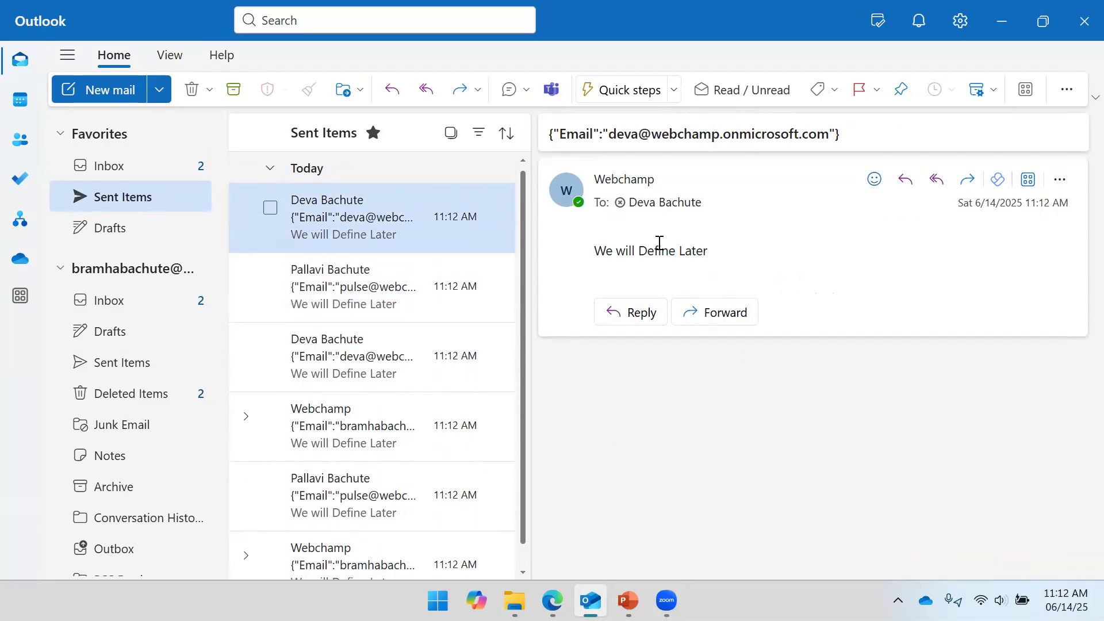
Step: Delete all messages in the Sent Items folder
{"action": "left_click", "coordinate": [342, 299]}
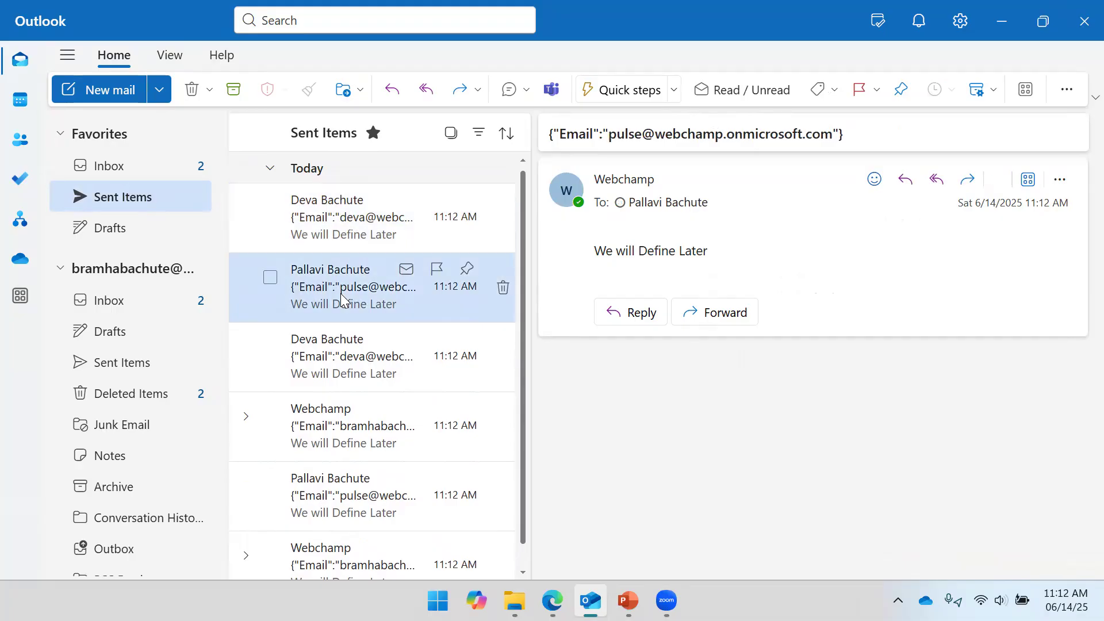
{"action": "left_click", "coordinate": [451, 133]}
{"action": "left_click", "coordinate": [271, 132]}
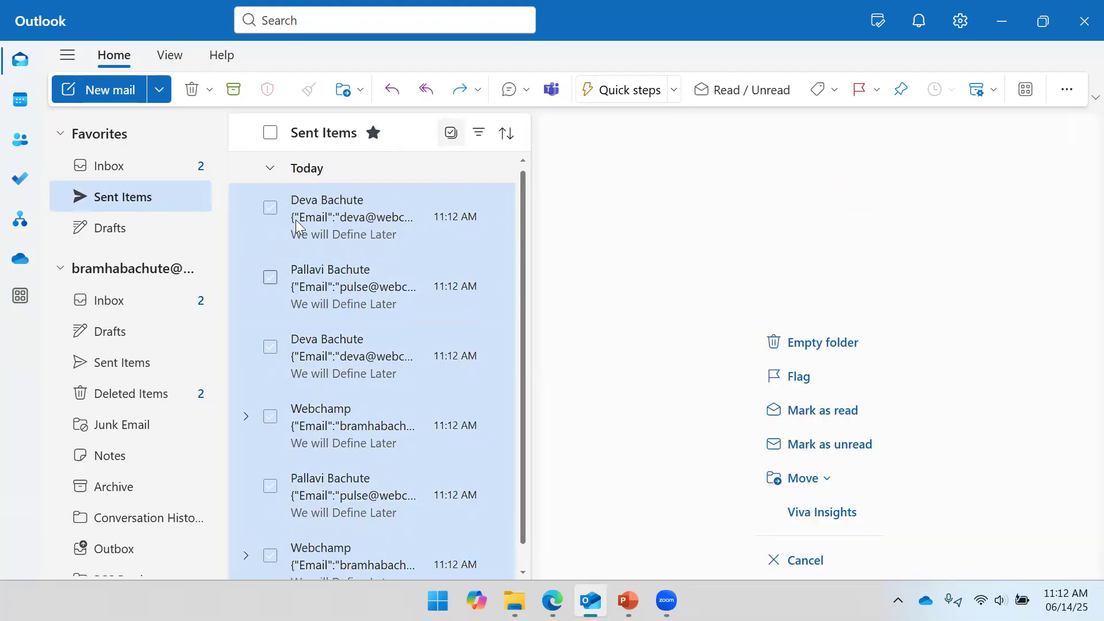
{"action": "left_click", "coordinate": [192, 90]}
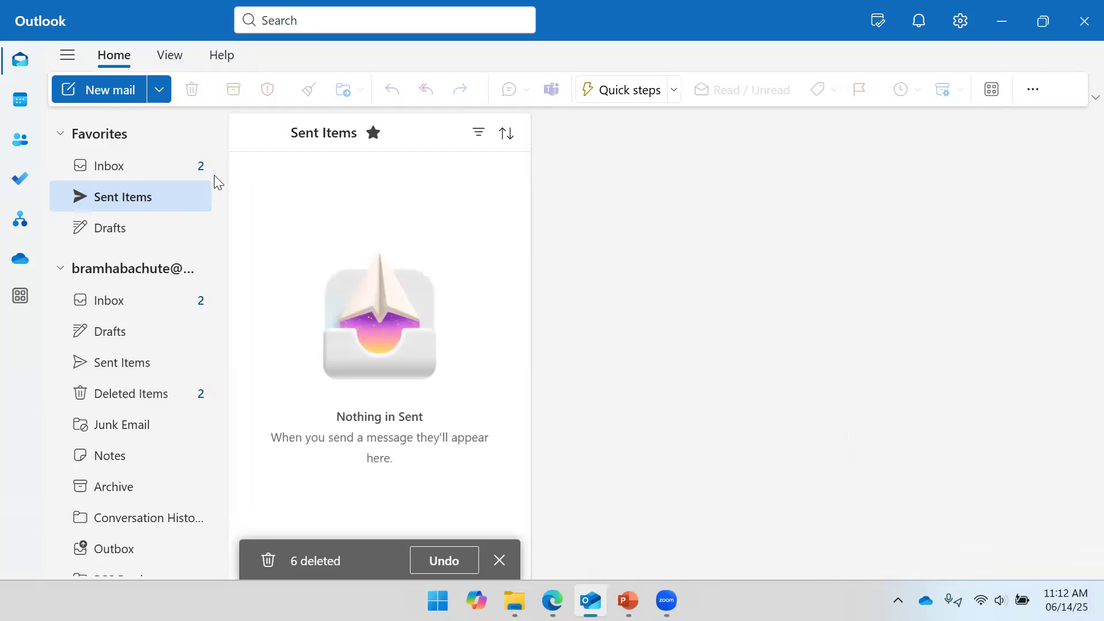
Step: Delete all messages in the Inbox's Focused view
{"action": "left_click", "coordinate": [152, 168]}
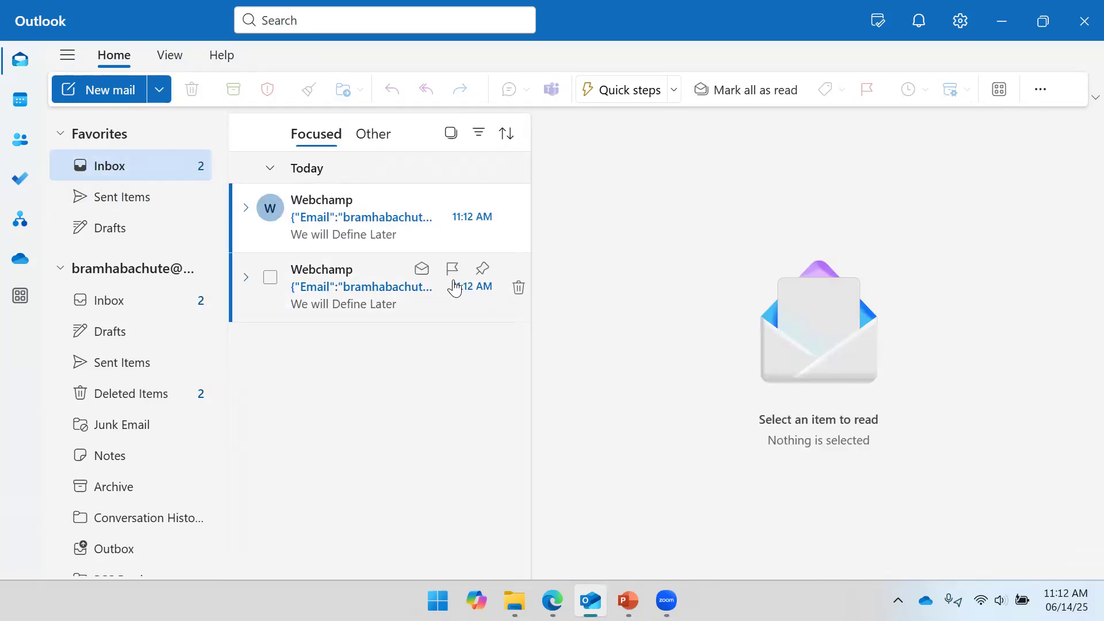
{"action": "left_click", "coordinate": [450, 132]}
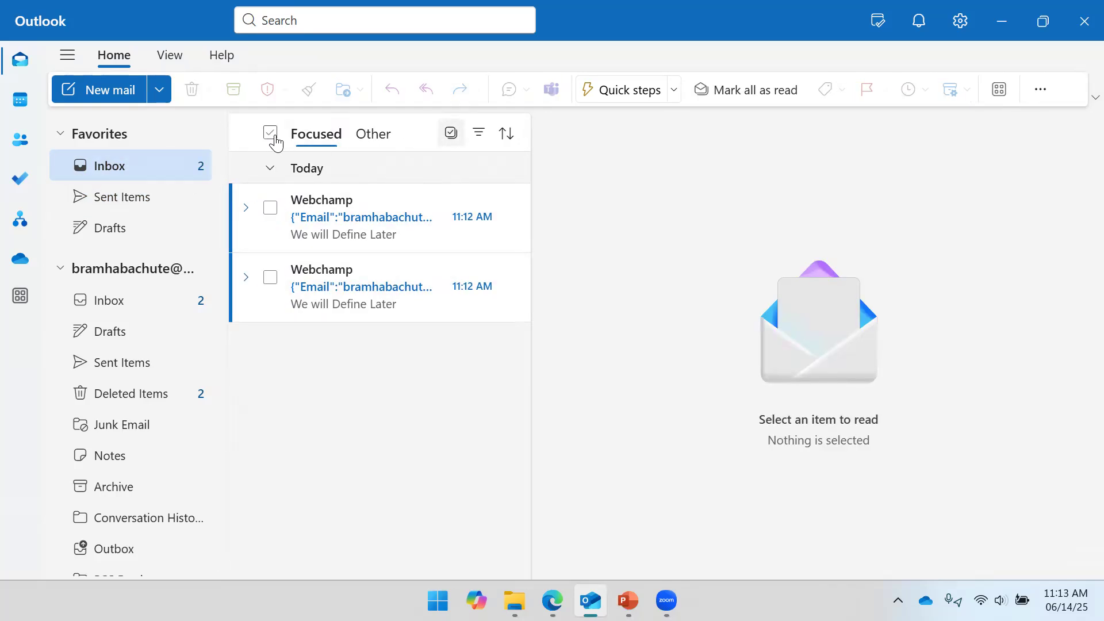
{"action": "left_click", "coordinate": [270, 133]}
{"action": "left_click", "coordinate": [192, 89]}
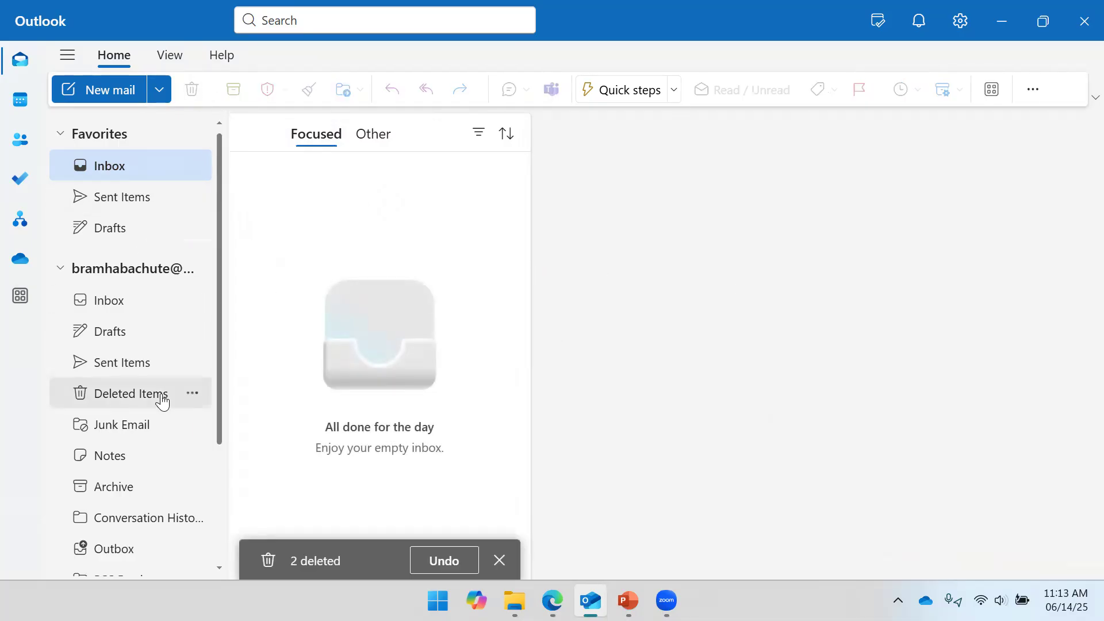
Step: Permanently delete all conversations in the Deleted Items folder and check the Inbox and Sent Items folders
{"action": "left_click", "coordinate": [92, 395]}
{"action": "left_click", "coordinate": [449, 136]}
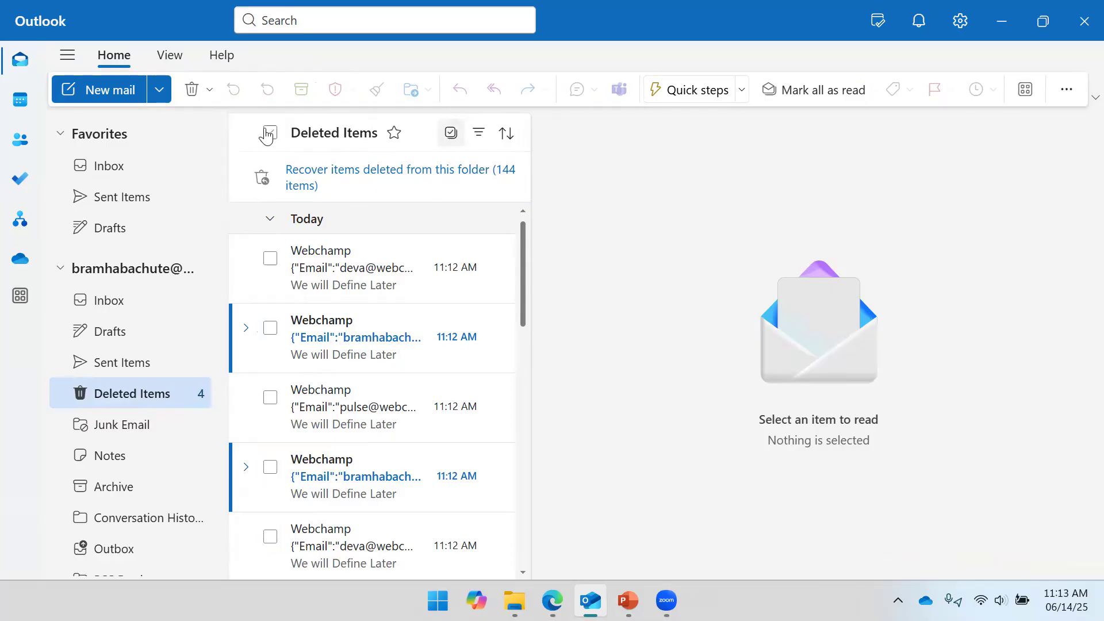
{"action": "left_click", "coordinate": [270, 132]}
{"action": "left_click", "coordinate": [186, 88]}
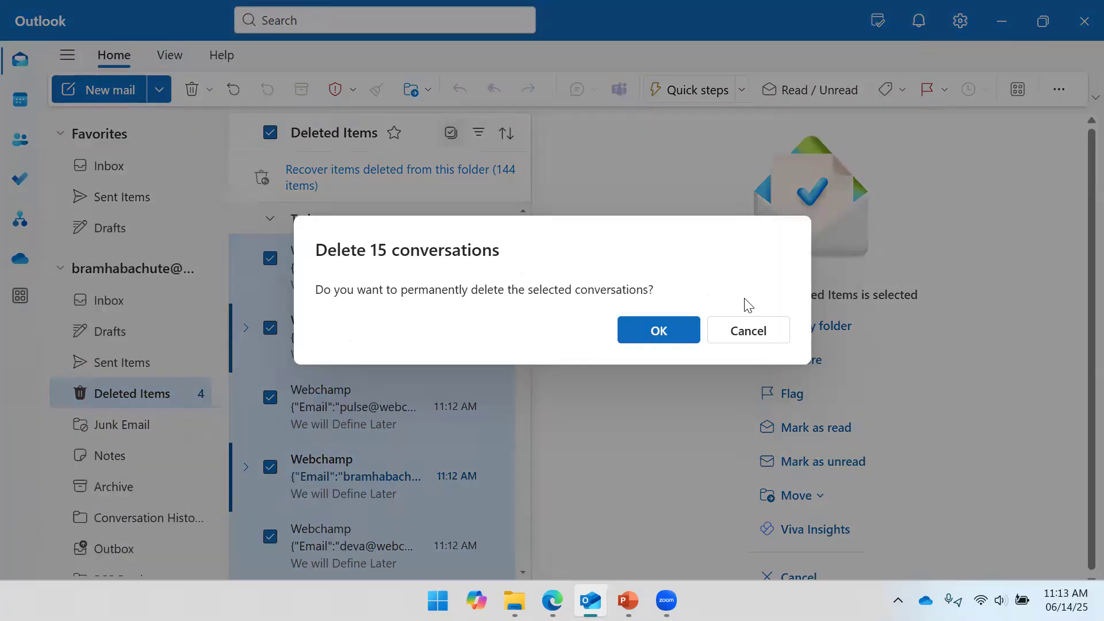
{"action": "left_click", "coordinate": [670, 337]}
{"action": "left_click", "coordinate": [127, 170]}
{"action": "left_click", "coordinate": [149, 221]}
{"action": "left_click", "coordinate": [132, 199]}
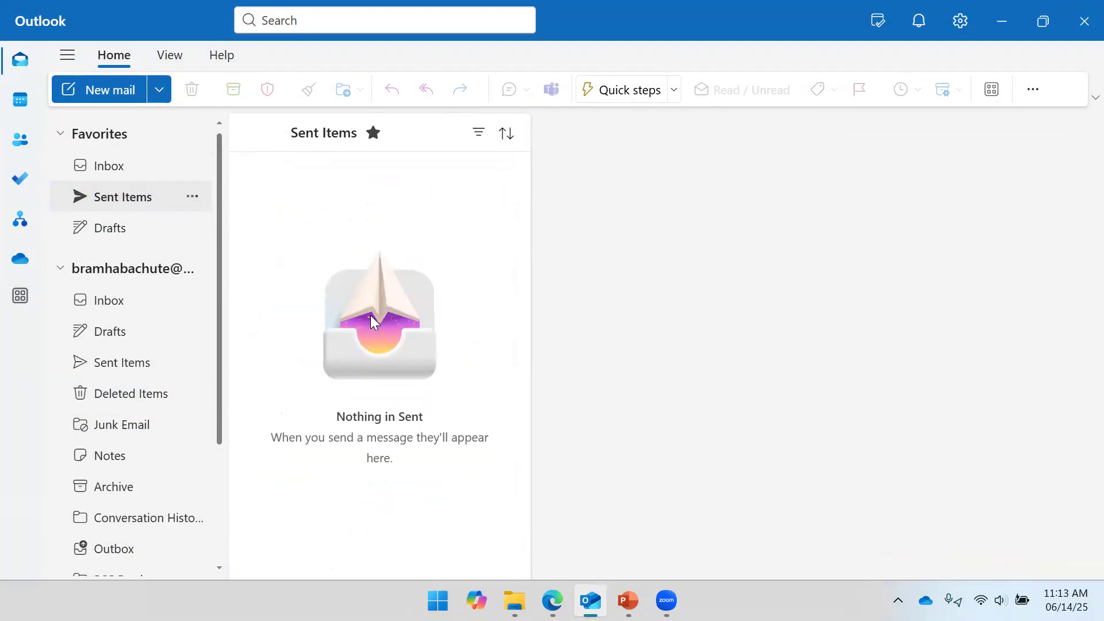
Step: Switch to the Power Automate flow run and examine the Compose action's inputs and raw outputs
{"action": "mouse_move", "coordinate": [551, 600]}
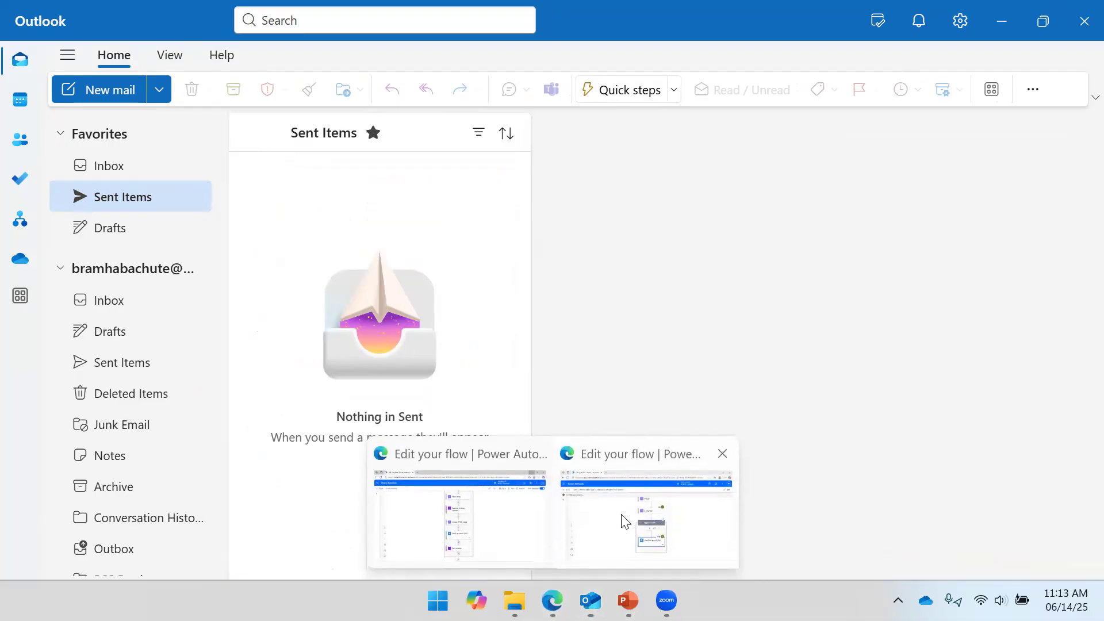
{"action": "left_click", "coordinate": [625, 522]}
{"action": "mouse_move", "coordinate": [873, 278]}
{"action": "left_mouse_down"}
{"action": "mouse_move", "coordinate": [843, 314]}
{"action": "mouse_move", "coordinate": [848, 383]}
{"action": "mouse_move", "coordinate": [868, 273]}
{"action": "left_mouse_up"}
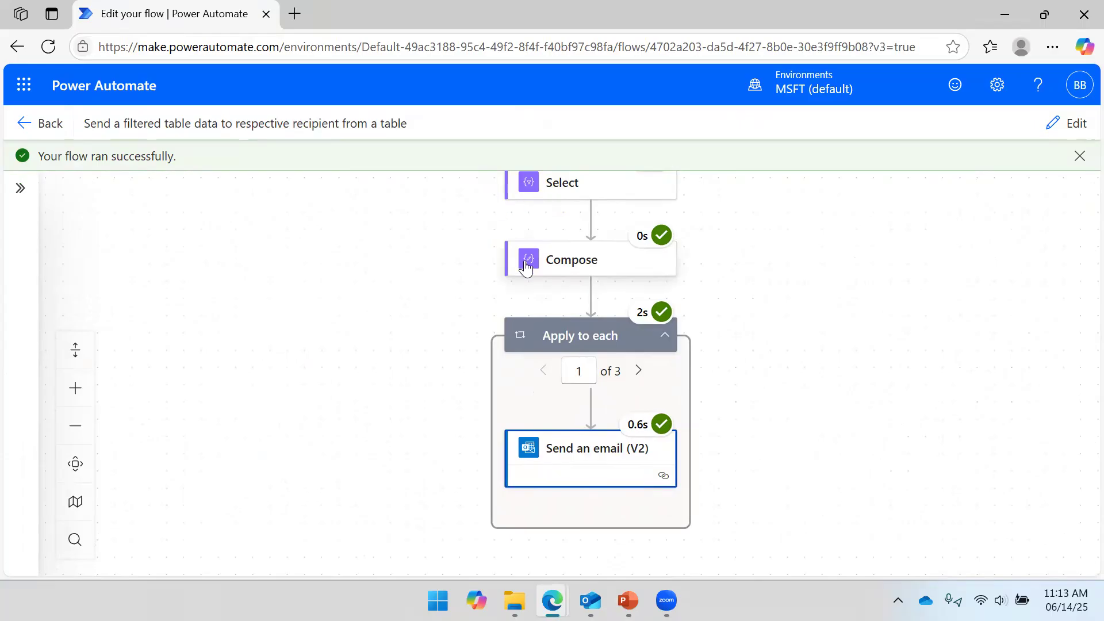
{"action": "left_click", "coordinate": [524, 265]}
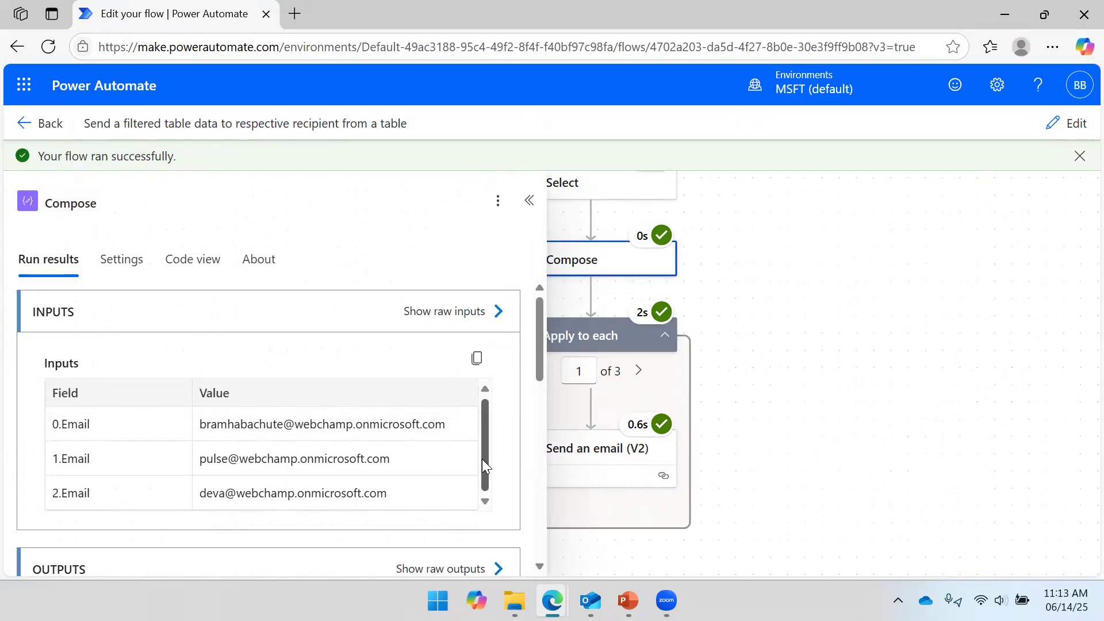
{"action": "left_click_drag", "start_coordinate": [538, 344], "coordinate": [534, 407]}
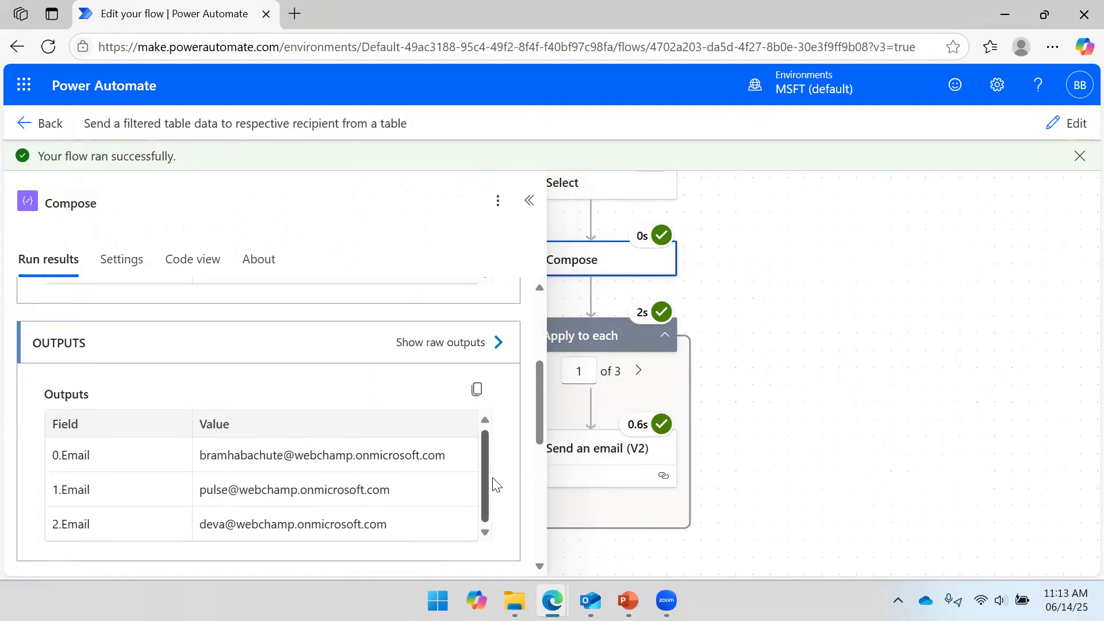
{"action": "left_click", "coordinate": [499, 346]}
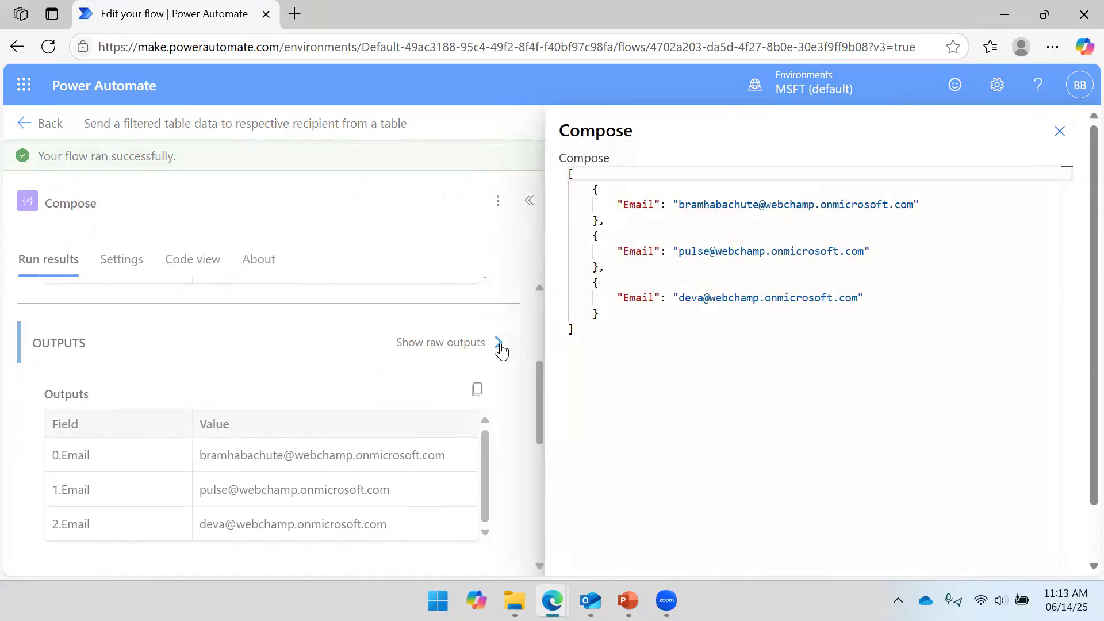
{"action": "left_click", "coordinate": [1058, 133]}
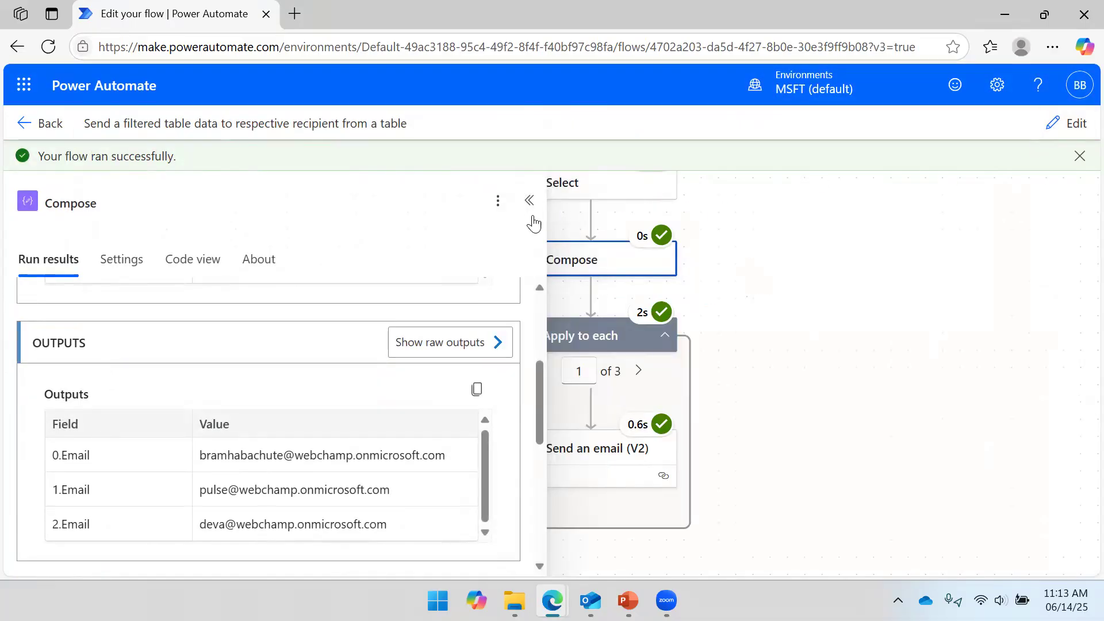
{"action": "left_click", "coordinate": [784, 374]}
{"action": "left_click_drag", "start_coordinate": [784, 374], "coordinate": [891, 350]}
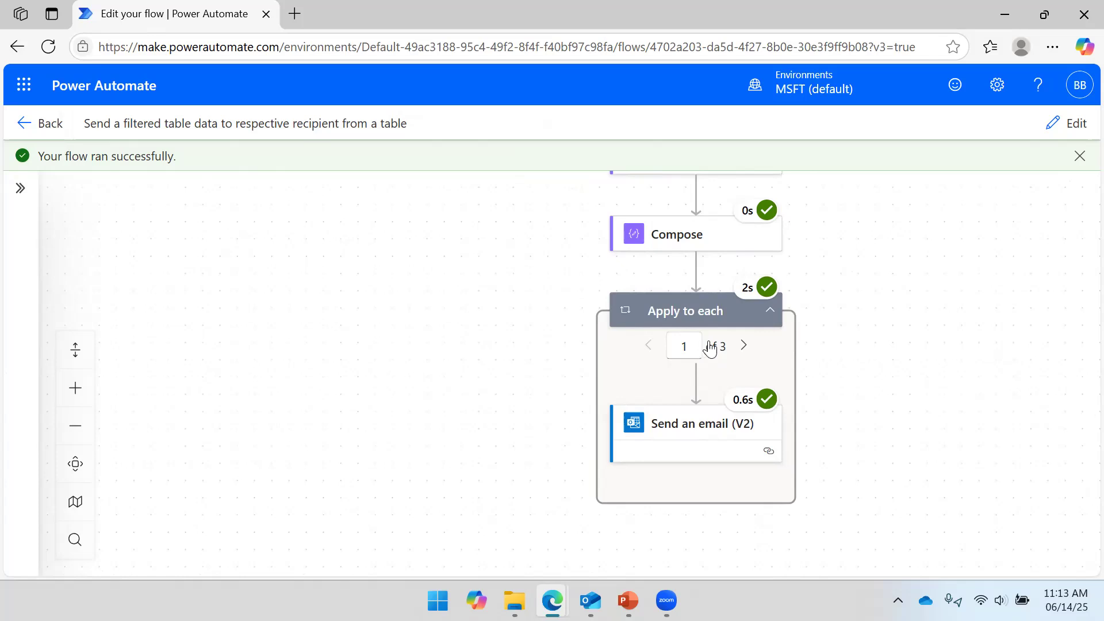
Step: Examine the Apply to each loop's run inputs and page through its iterations up to the third
{"action": "left_click", "coordinate": [744, 345]}
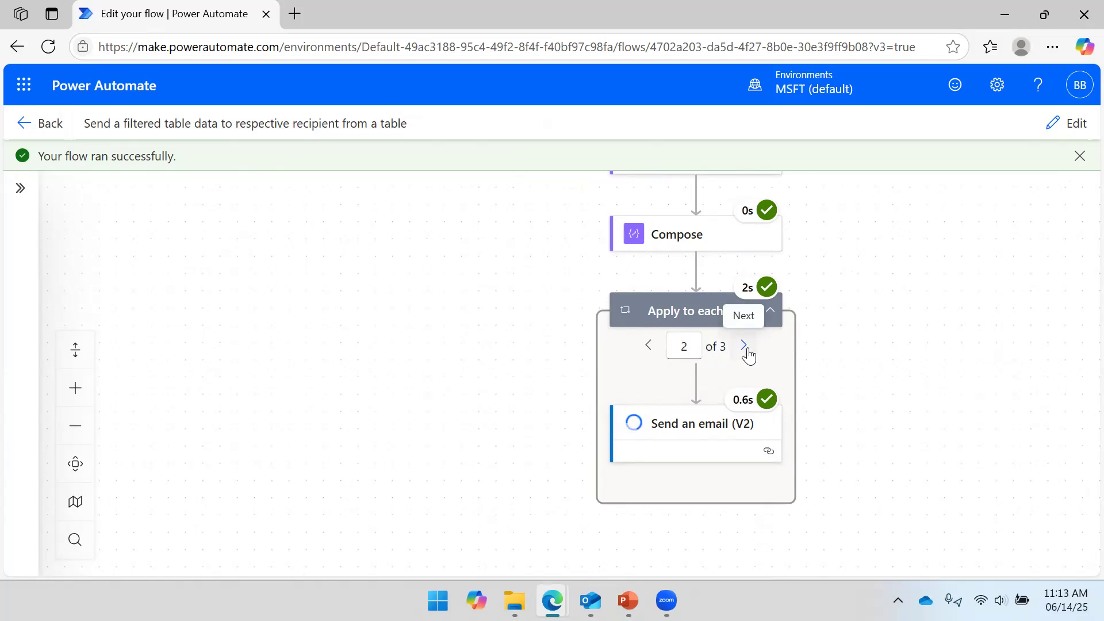
{"action": "left_click", "coordinate": [698, 312]}
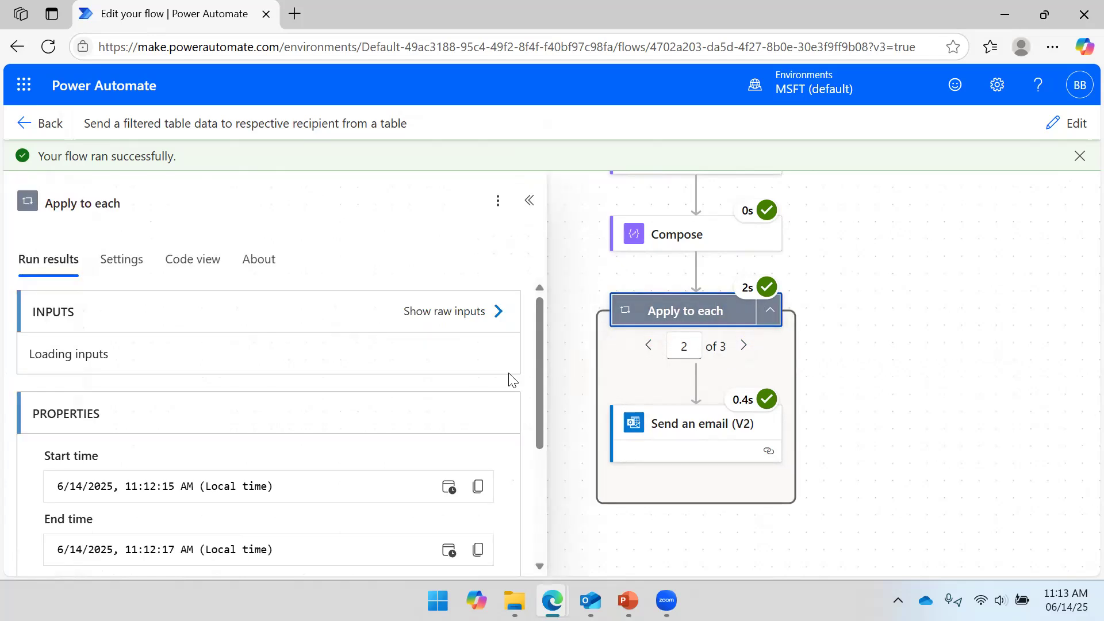
{"action": "left_click", "coordinate": [648, 346]}
{"action": "left_click_drag", "start_coordinate": [545, 371], "coordinate": [564, 334]}
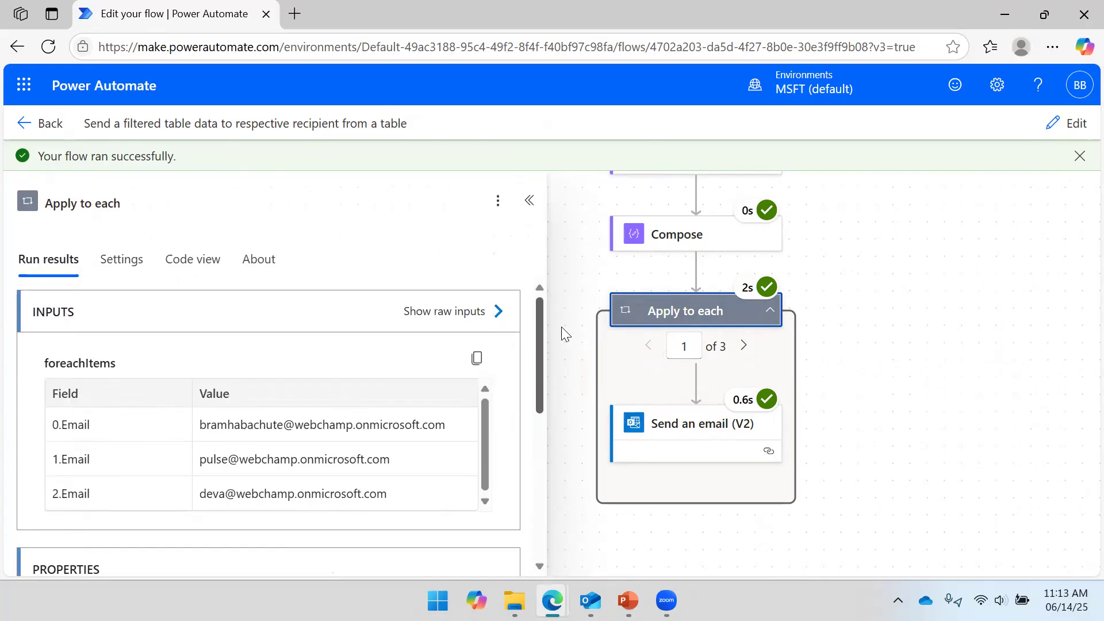
{"action": "left_click", "coordinate": [745, 346]}
{"action": "left_click", "coordinate": [745, 346]}
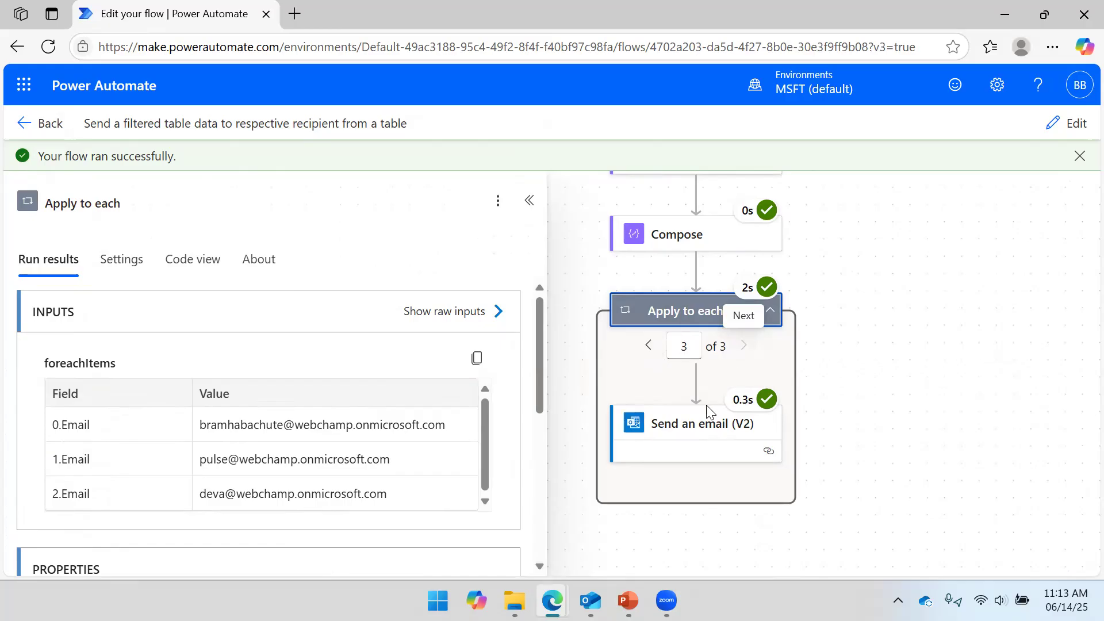
Step: Examine the parameters and properties of the Send an email (V2) run in the third iteration
{"action": "left_click", "coordinate": [685, 424]}
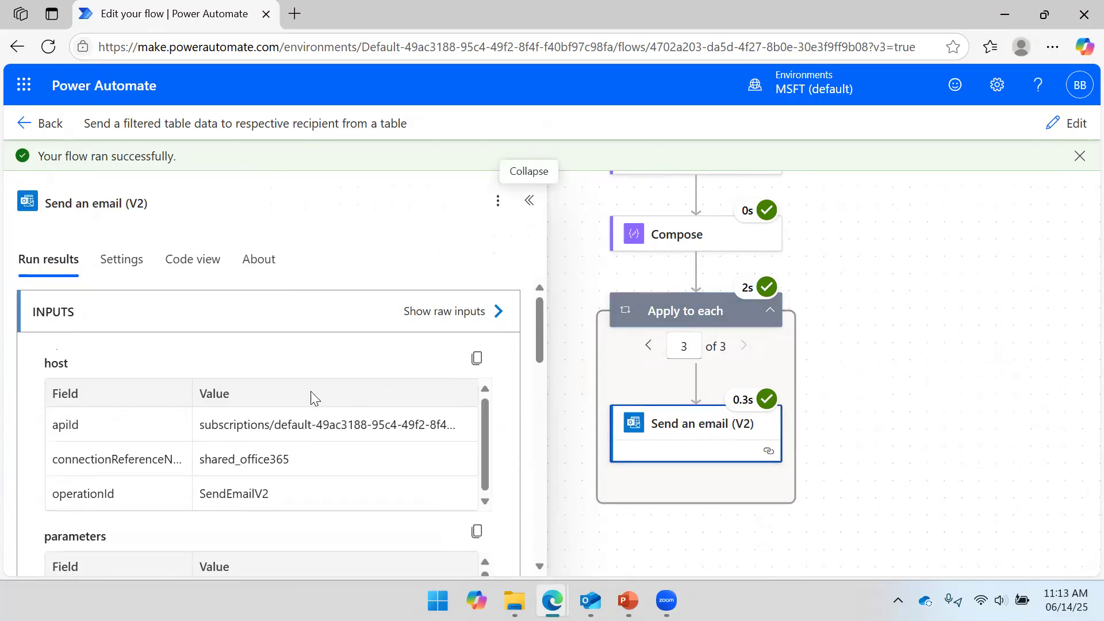
{"action": "left_click_drag", "start_coordinate": [539, 335], "coordinate": [540, 373]}
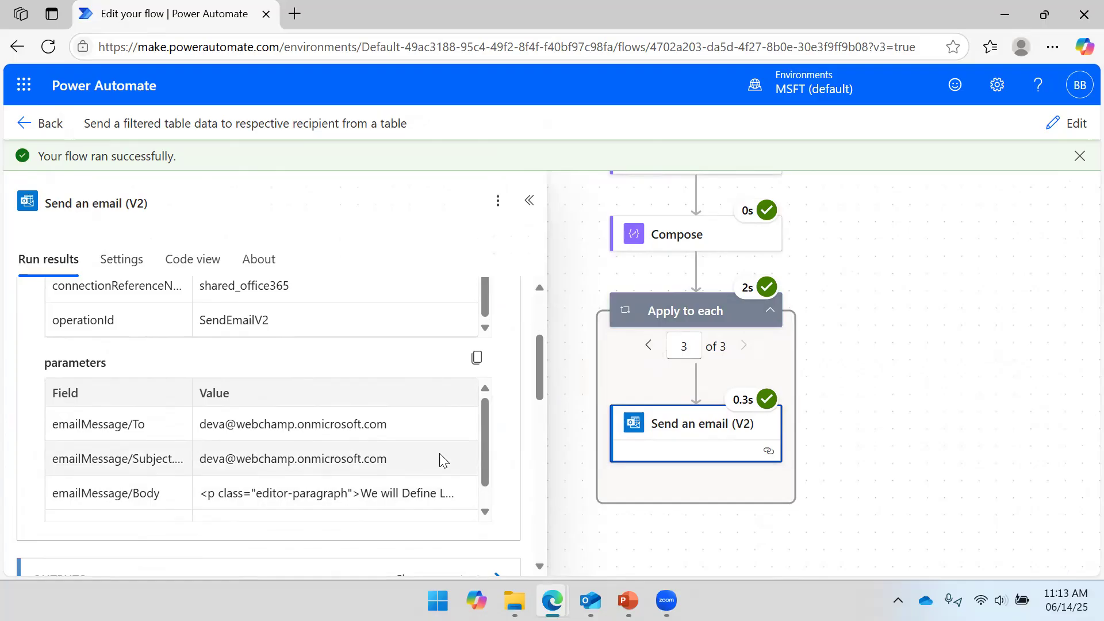
{"action": "left_click_drag", "start_coordinate": [536, 367], "coordinate": [522, 488]}
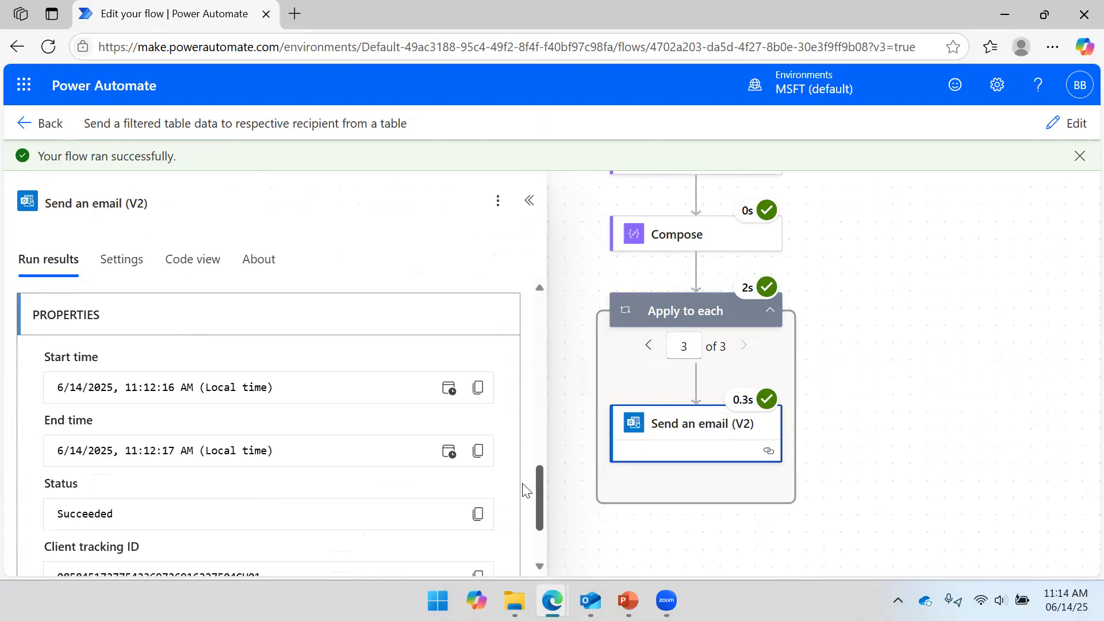
{"action": "left_click", "coordinate": [527, 201]}
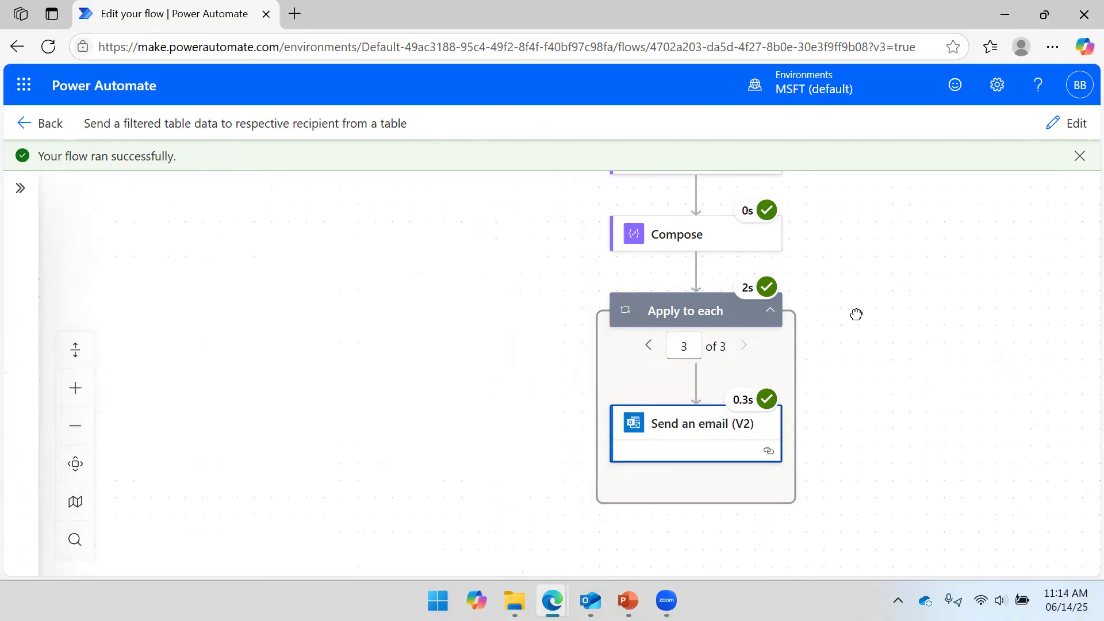
{"action": "left_click_drag", "start_coordinate": [855, 312], "coordinate": [717, 338]}
{"action": "left_click", "coordinate": [772, 350]}
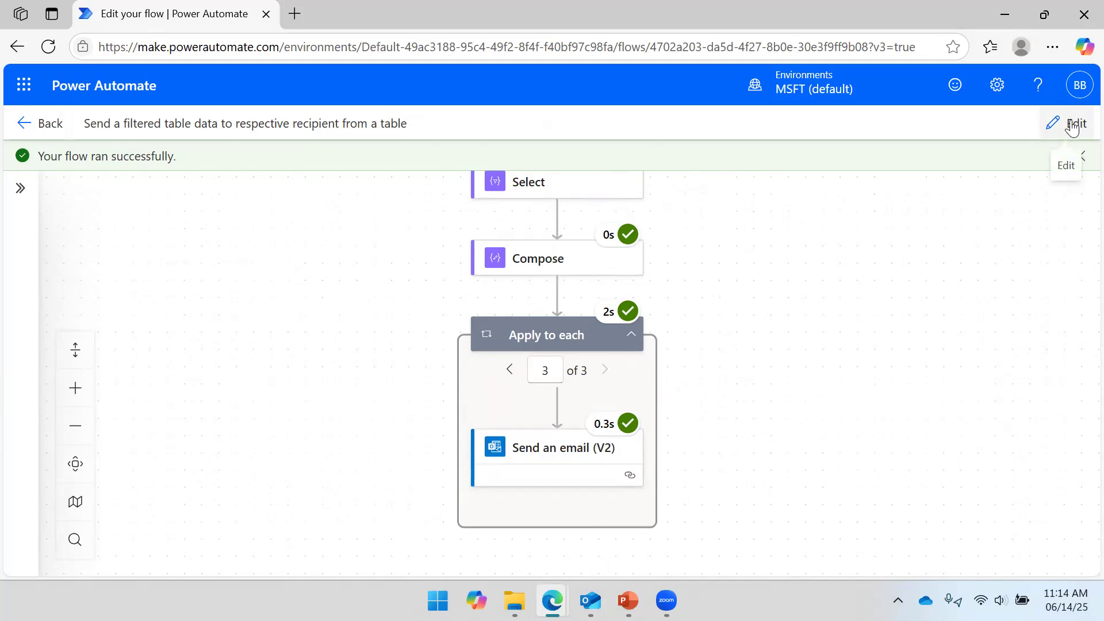
Step: Return the flow to edit mode and run a manual test of it
{"action": "left_click", "coordinate": [1081, 156]}
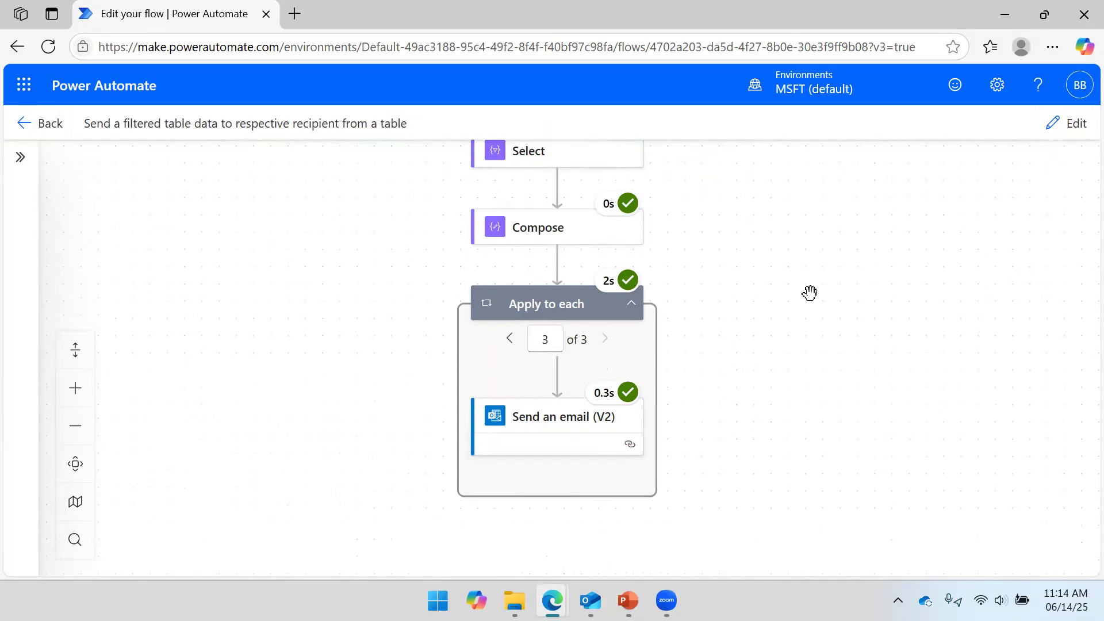
{"action": "left_click", "coordinate": [1064, 124]}
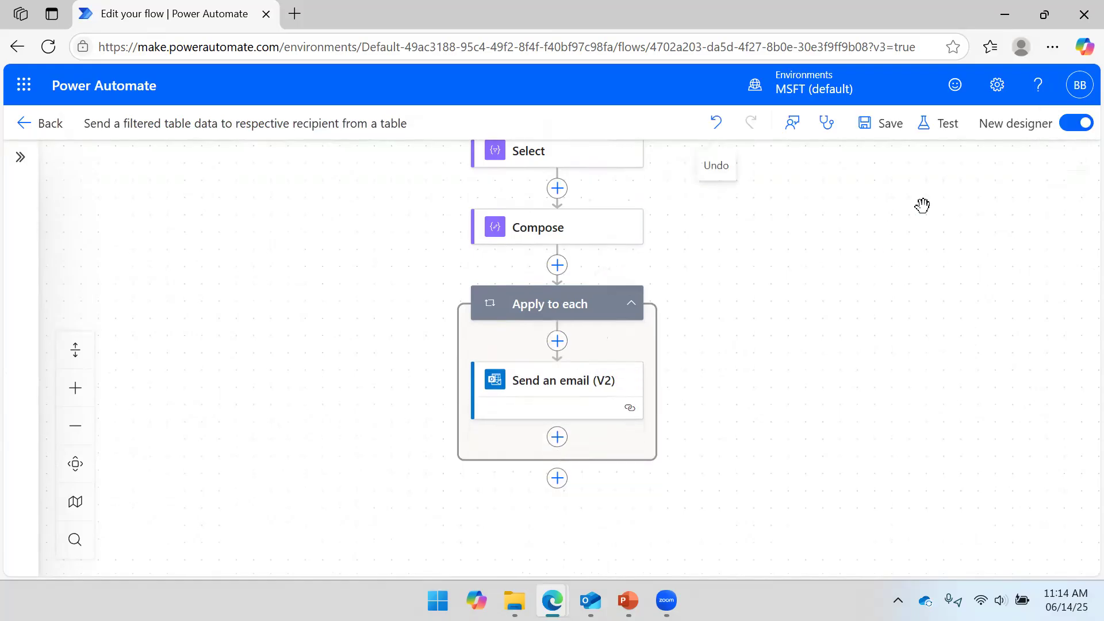
{"action": "left_click_drag", "start_coordinate": [843, 249], "coordinate": [824, 332]}
{"action": "left_click", "coordinate": [924, 138]}
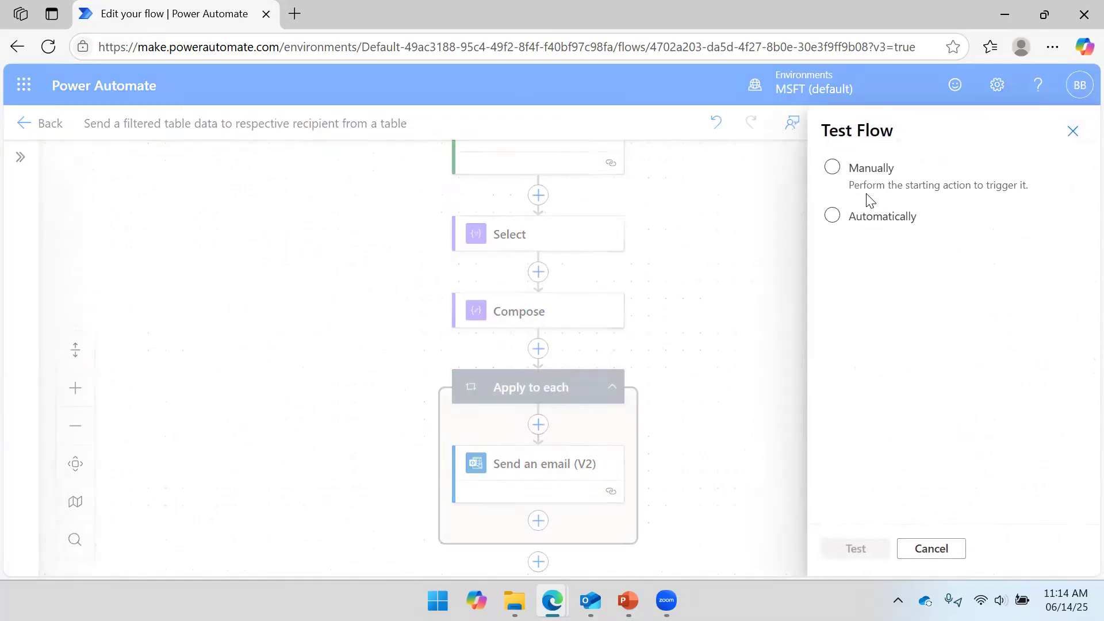
{"action": "left_click", "coordinate": [865, 195]}
{"action": "left_click", "coordinate": [854, 549]}
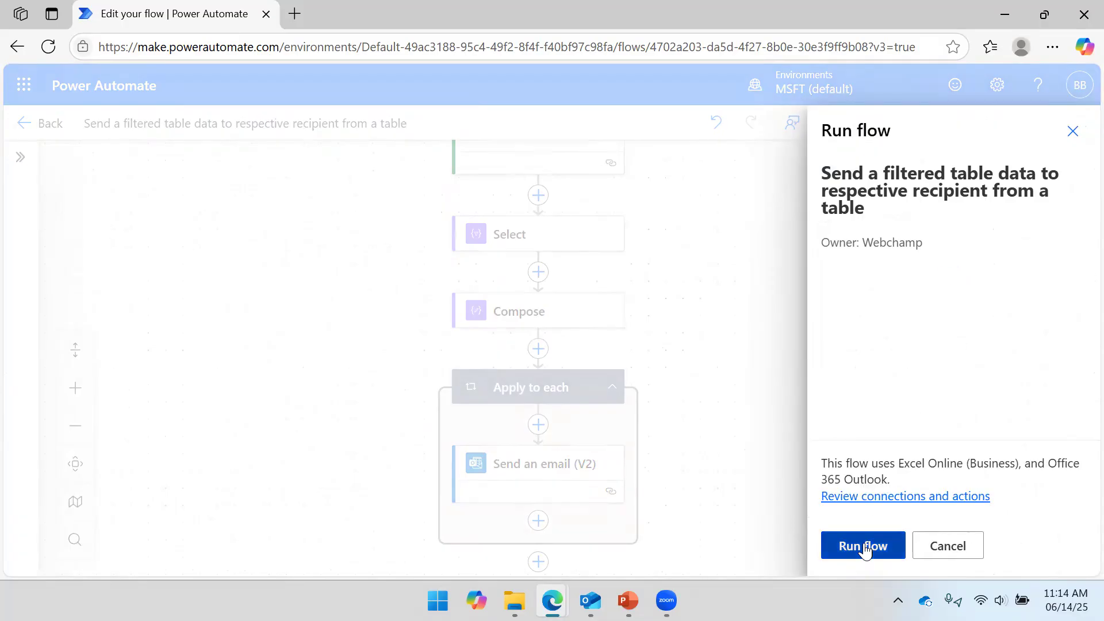
{"action": "left_click", "coordinate": [862, 545]}
{"action": "left_click", "coordinate": [840, 545]}
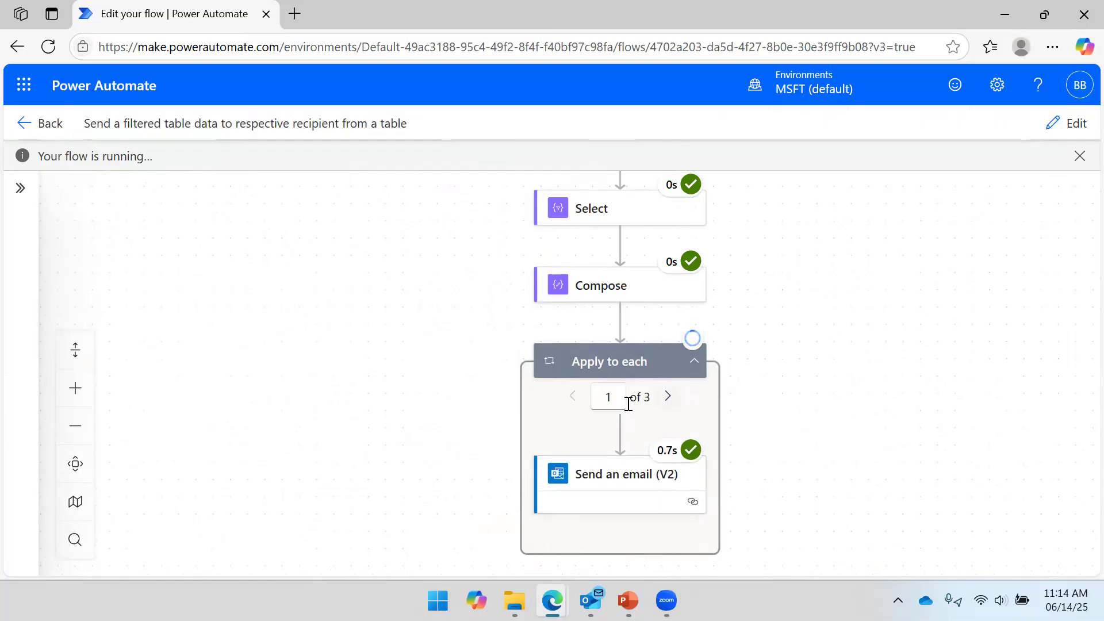
Step: Switch to Outlook and review each email the flow sent in the Sent Items folder
{"action": "mouse_move", "coordinate": [590, 600]}
{"action": "left_click", "coordinate": [510, 520]}
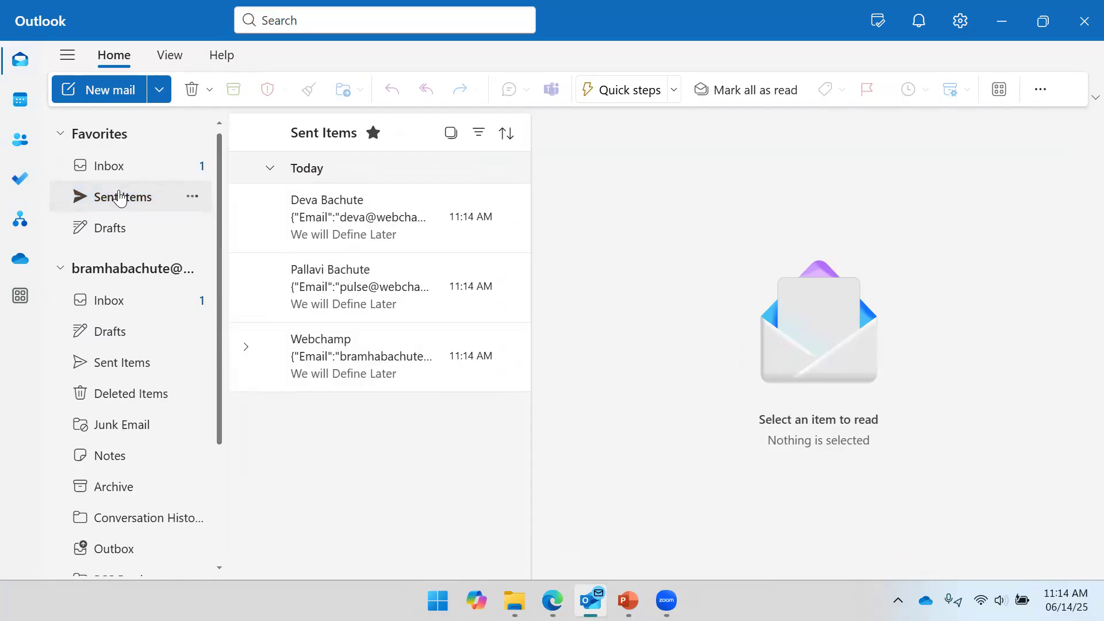
{"action": "left_click", "coordinate": [123, 193]}
{"action": "left_click", "coordinate": [423, 226]}
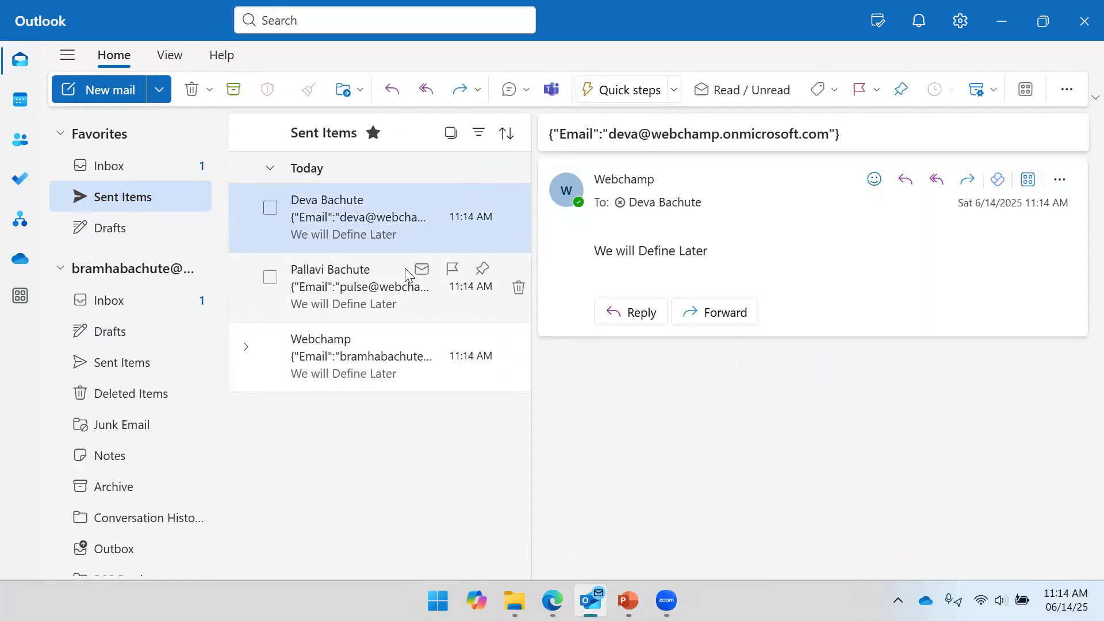
{"action": "left_click", "coordinate": [349, 308]}
{"action": "left_click", "coordinate": [327, 376]}
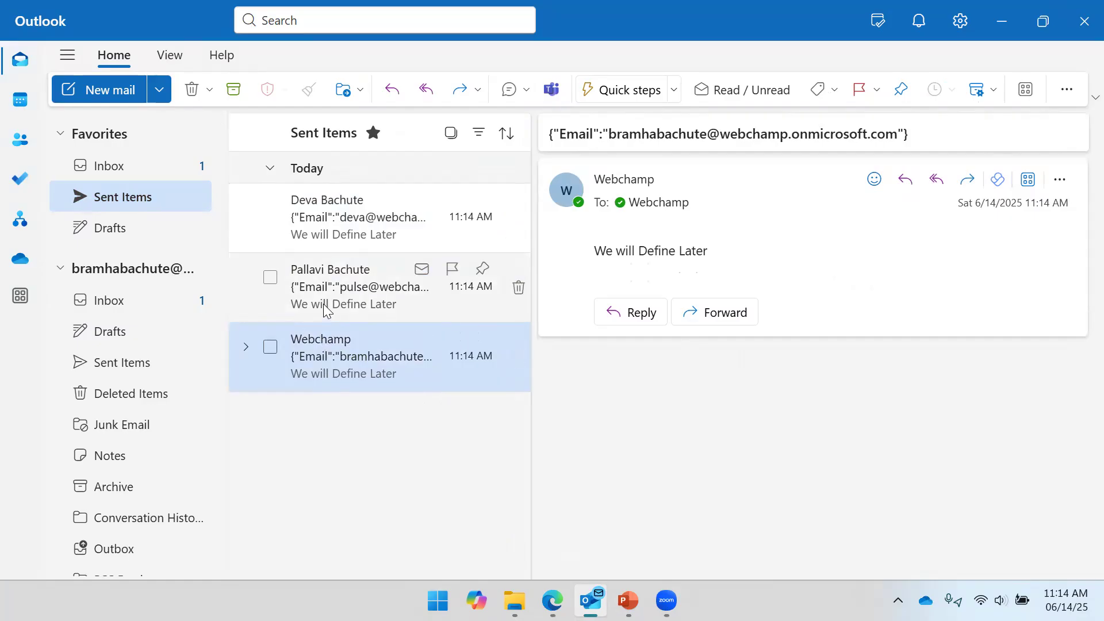
{"action": "left_click", "coordinate": [326, 309]}
{"action": "left_click", "coordinate": [337, 233]}
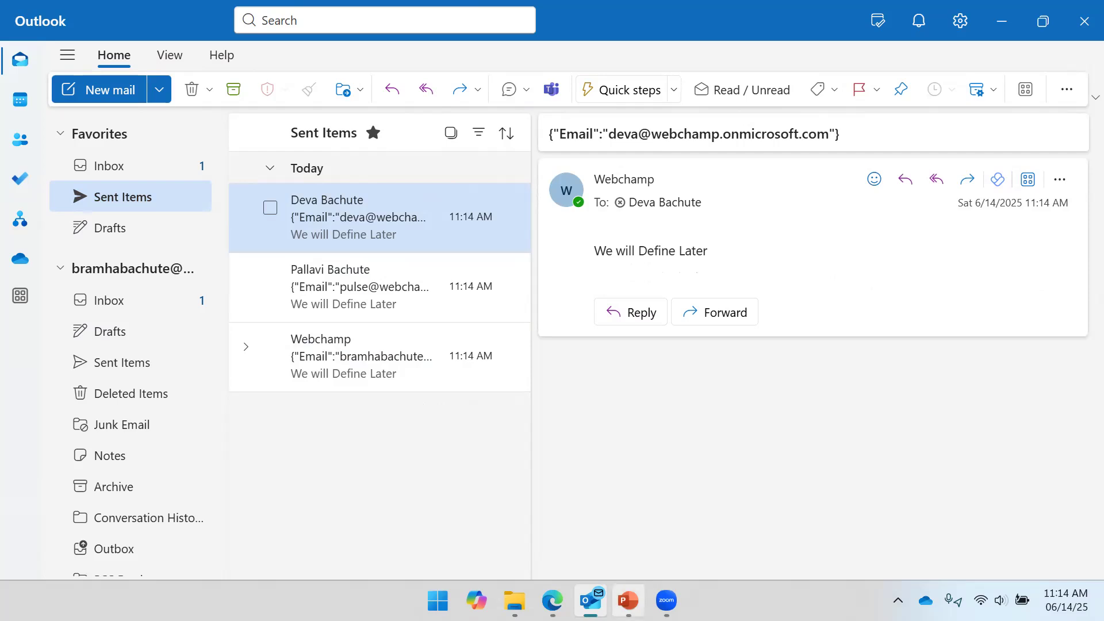
Step: Switch to the PowerPoint slide show on sending a filtered table by email
{"action": "mouse_move", "coordinate": [628, 600]}
{"action": "left_click", "coordinate": [632, 535]}
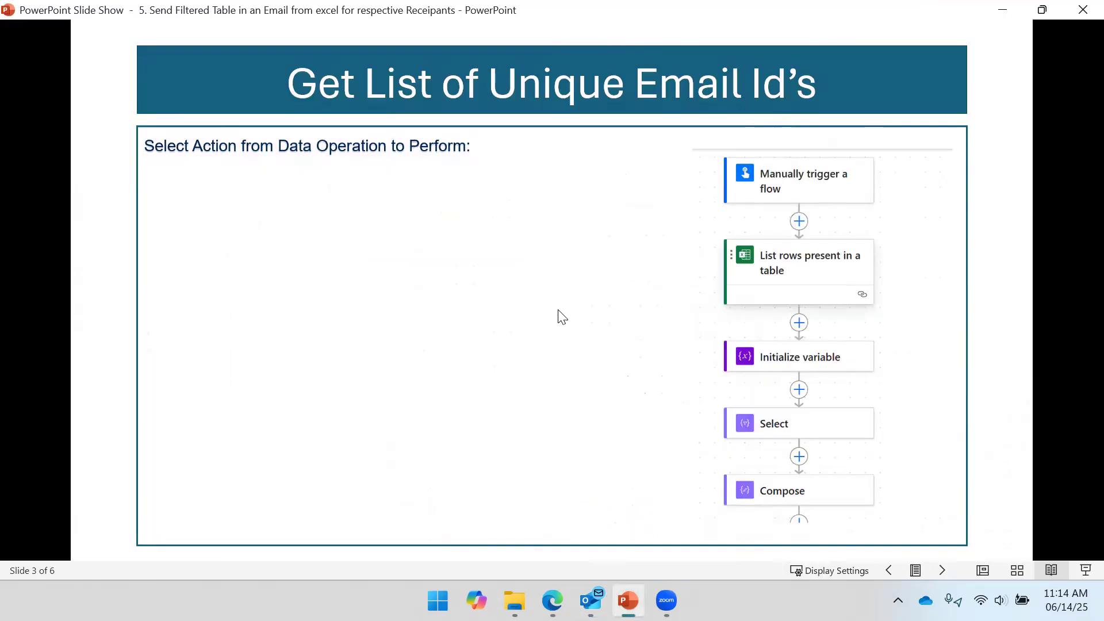
Step: Review the slides on getting the unique email IDs and filtering the table for each email ID
{"action": "key", "text": "Right"}
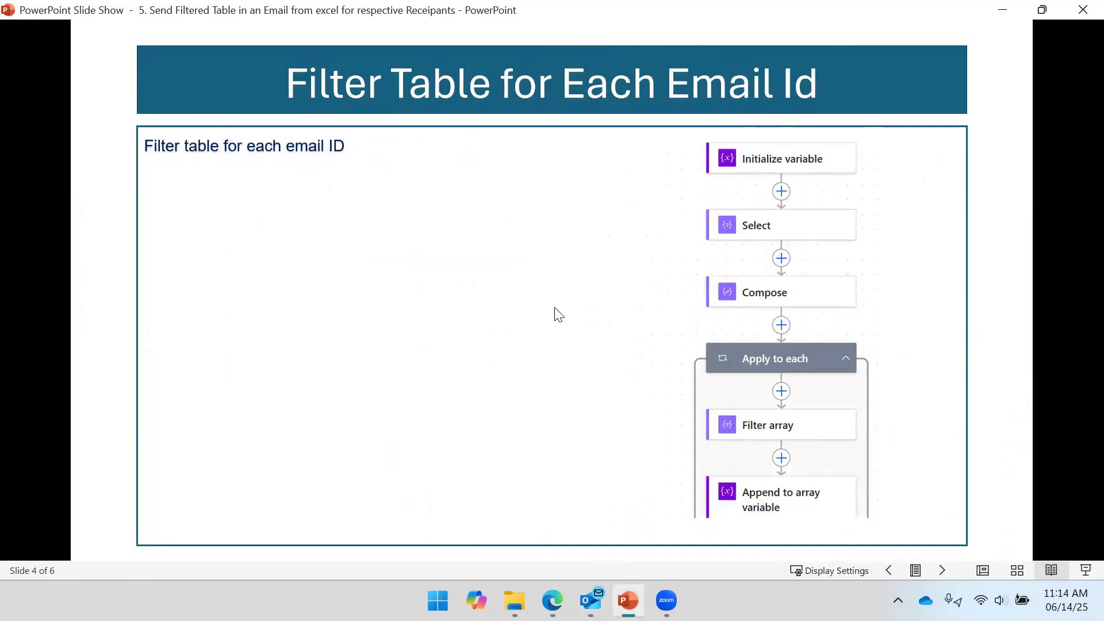
{"action": "key", "text": "Left"}
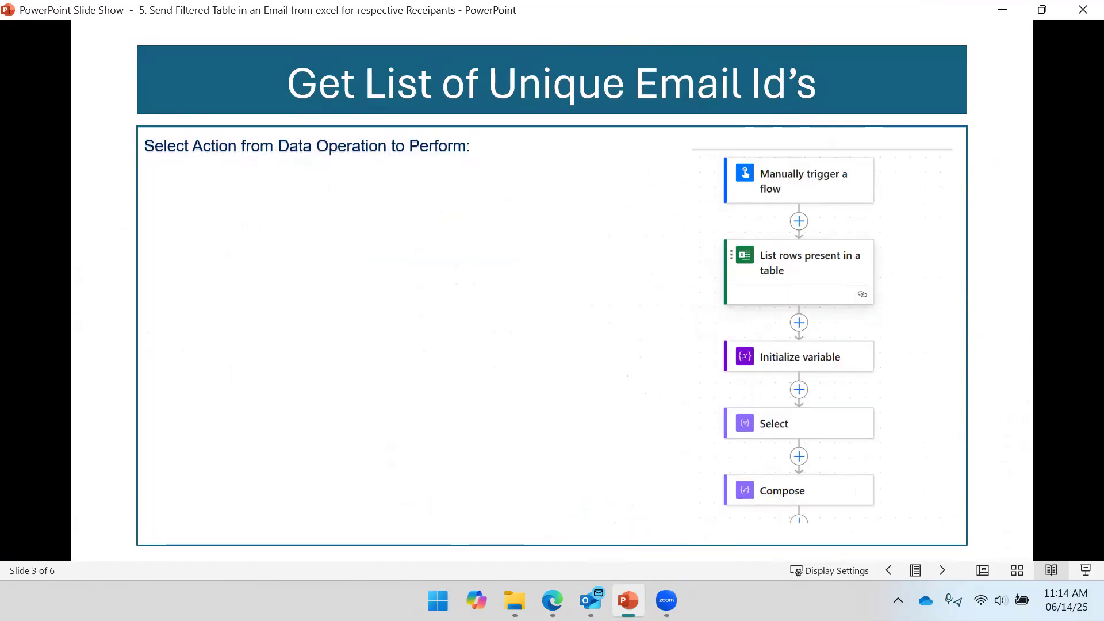
{"action": "key", "text": "Right"}
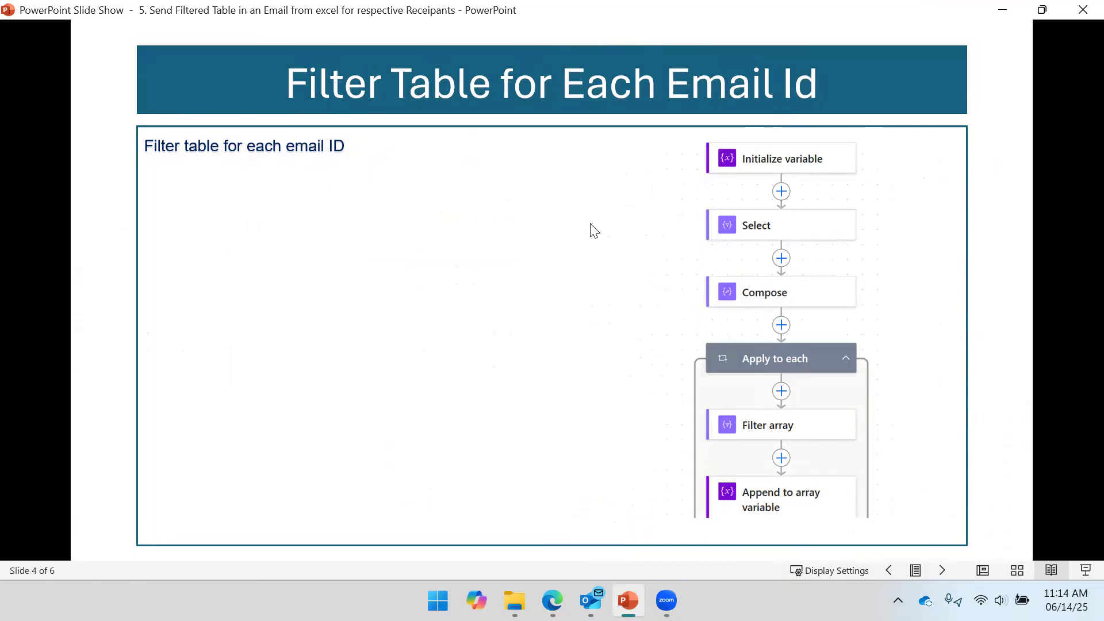
Step: Leave the slide show, switch to Power Automate in the browser and return the flow to edit mode
{"action": "left_click", "coordinate": [1002, 10]}
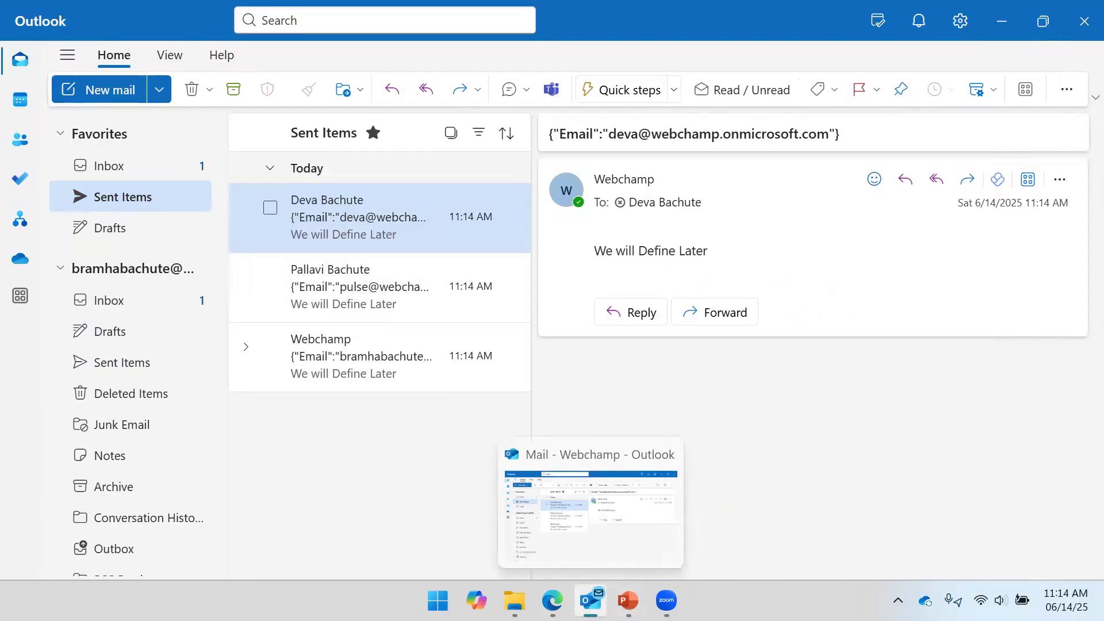
{"action": "mouse_move", "coordinate": [552, 600]}
{"action": "left_click", "coordinate": [577, 520]}
{"action": "left_click_drag", "start_coordinate": [943, 358], "coordinate": [960, 219]}
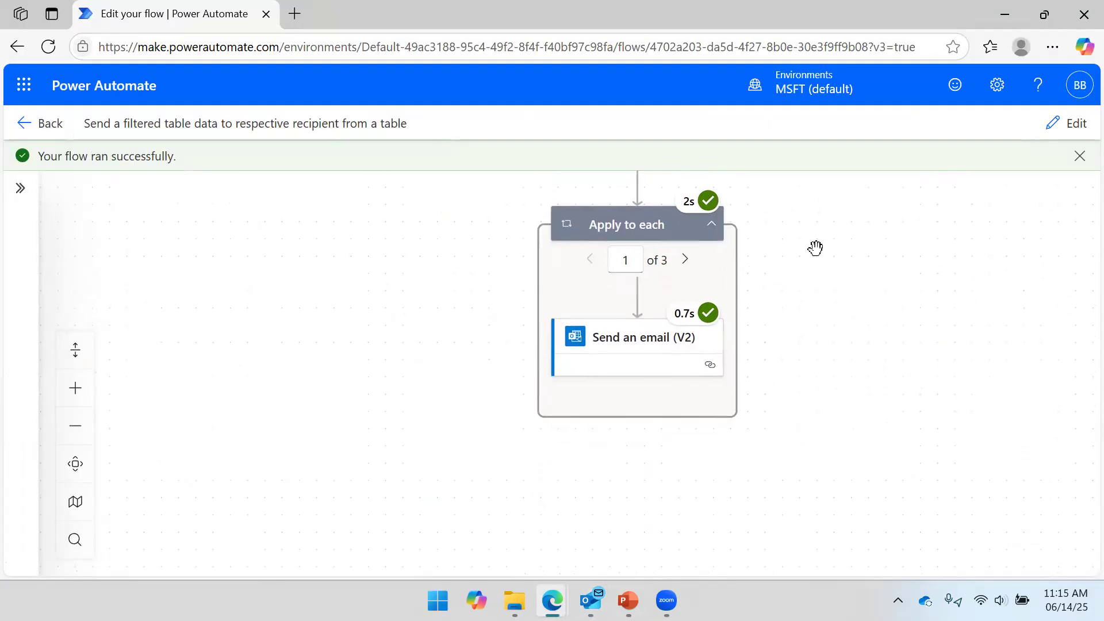
{"action": "left_click", "coordinate": [1074, 125]}
Step: Add a Filter array data operation inside the Apply to each loop, before the Send an email (V2) action
{"action": "scroll", "coordinate": [842, 391], "scroll_direction": "up", "scroll_amount": 2}
{"action": "scroll", "coordinate": [879, 299], "scroll_direction": "up", "scroll_amount": 4}
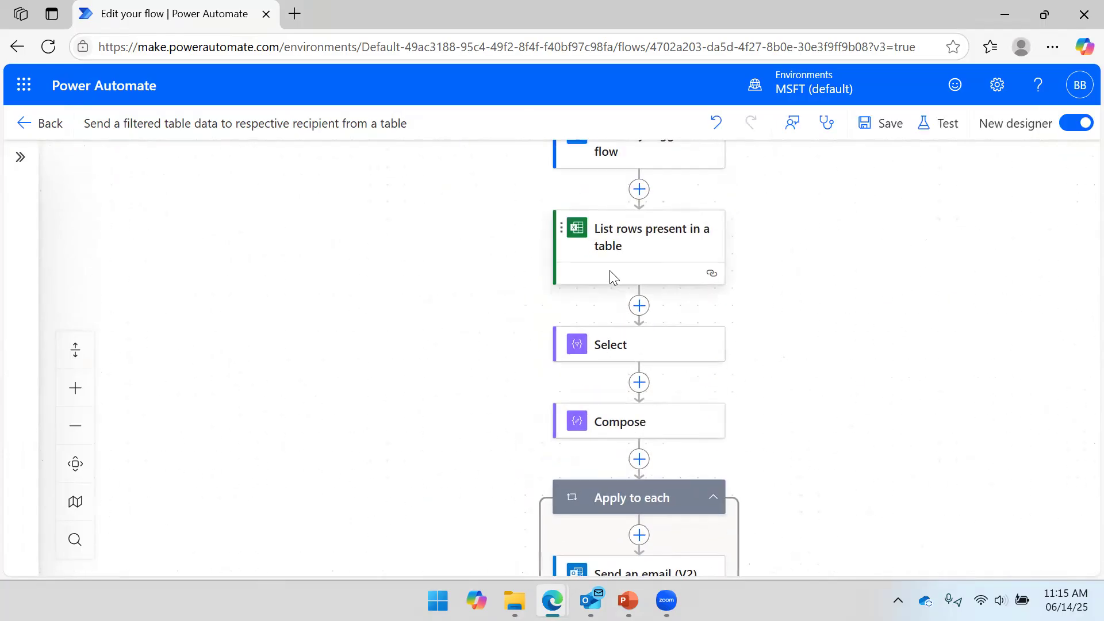
{"action": "left_click", "coordinate": [619, 257]}
{"action": "left_click", "coordinate": [1021, 256]}
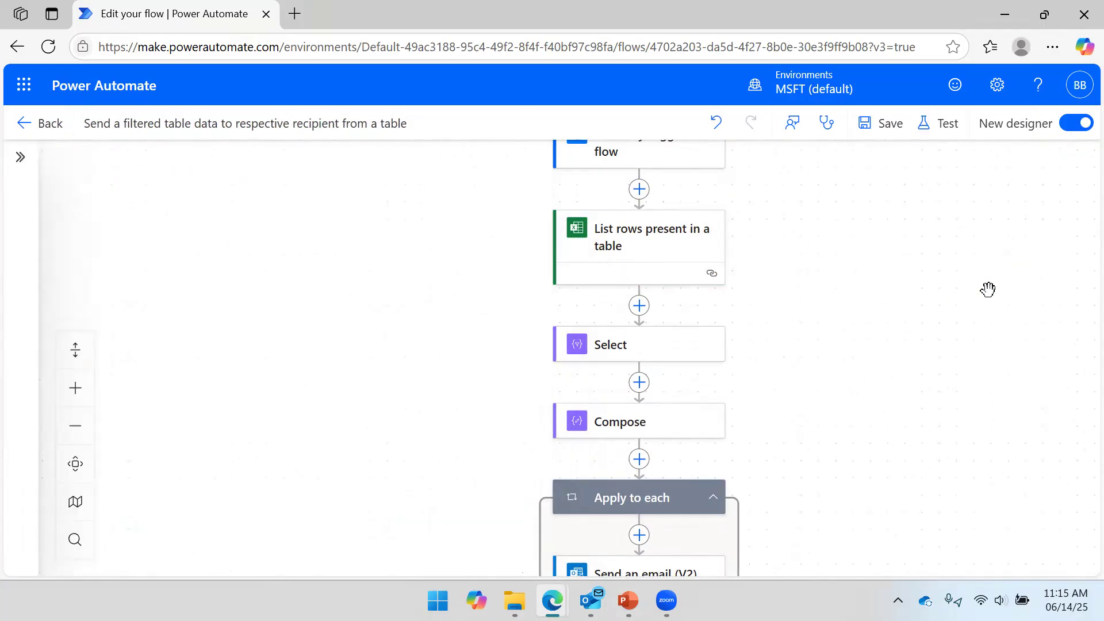
{"action": "scroll", "coordinate": [889, 340], "scroll_direction": "down", "scroll_amount": 3}
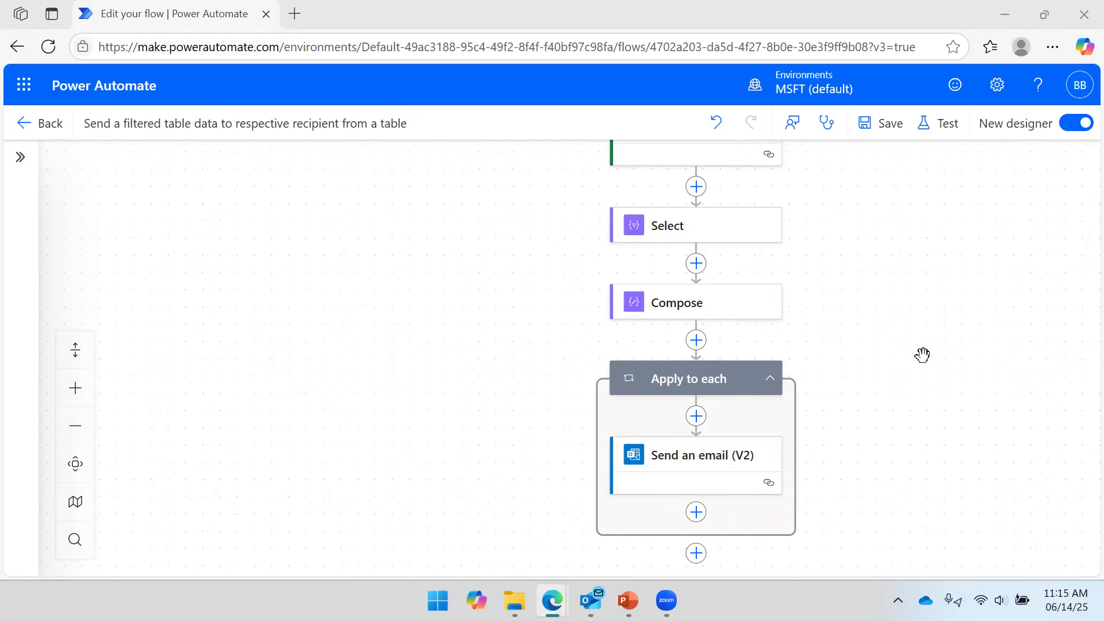
{"action": "left_click", "coordinate": [696, 416]}
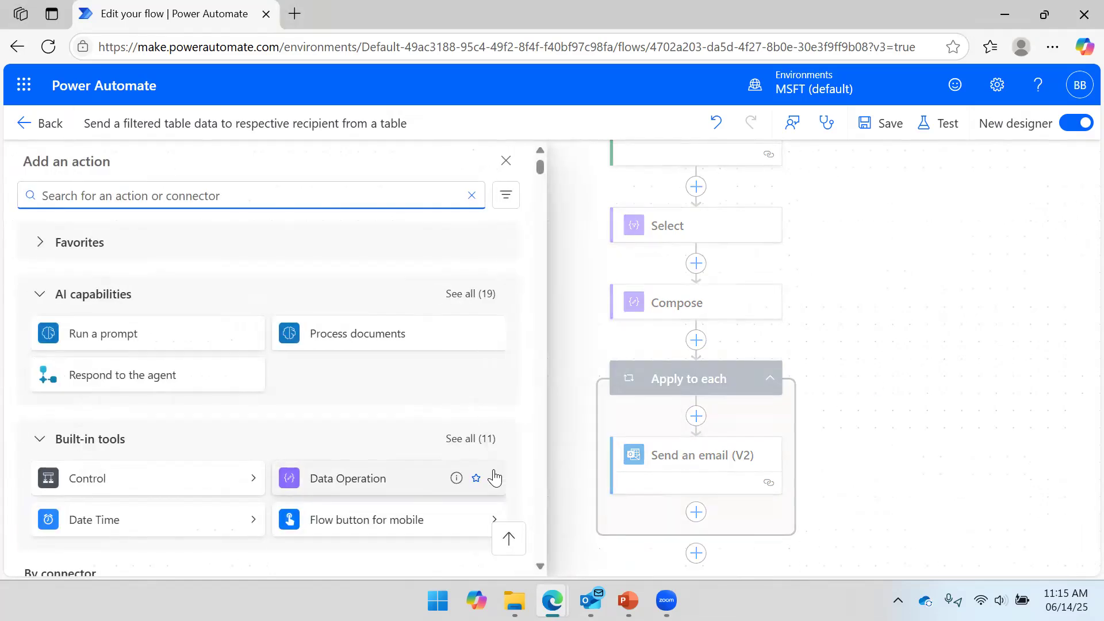
{"action": "left_click", "coordinate": [493, 477]}
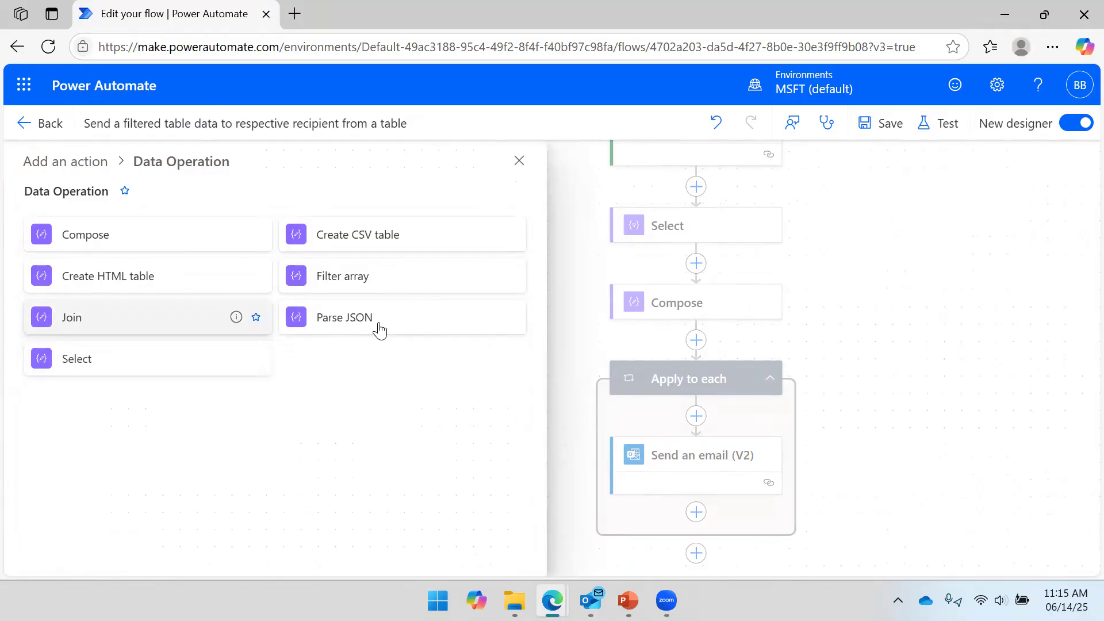
{"action": "left_click", "coordinate": [365, 287]}
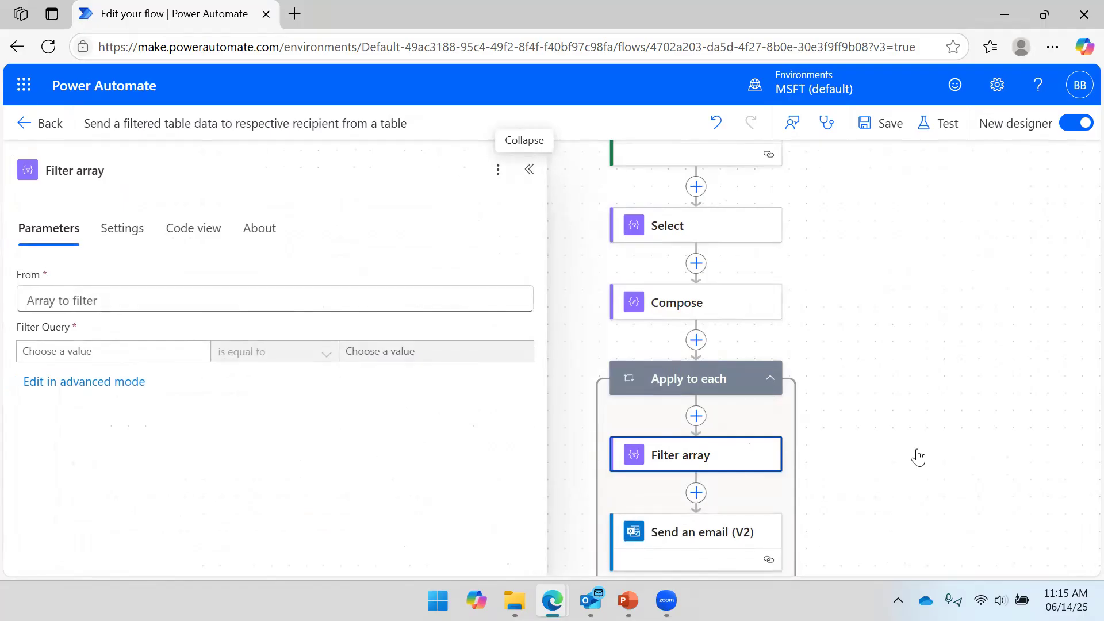
Step: Set the Filter array's From input to the body/value output of List rows present in a table
{"action": "left_click_drag", "start_coordinate": [919, 480], "coordinate": [926, 335]}
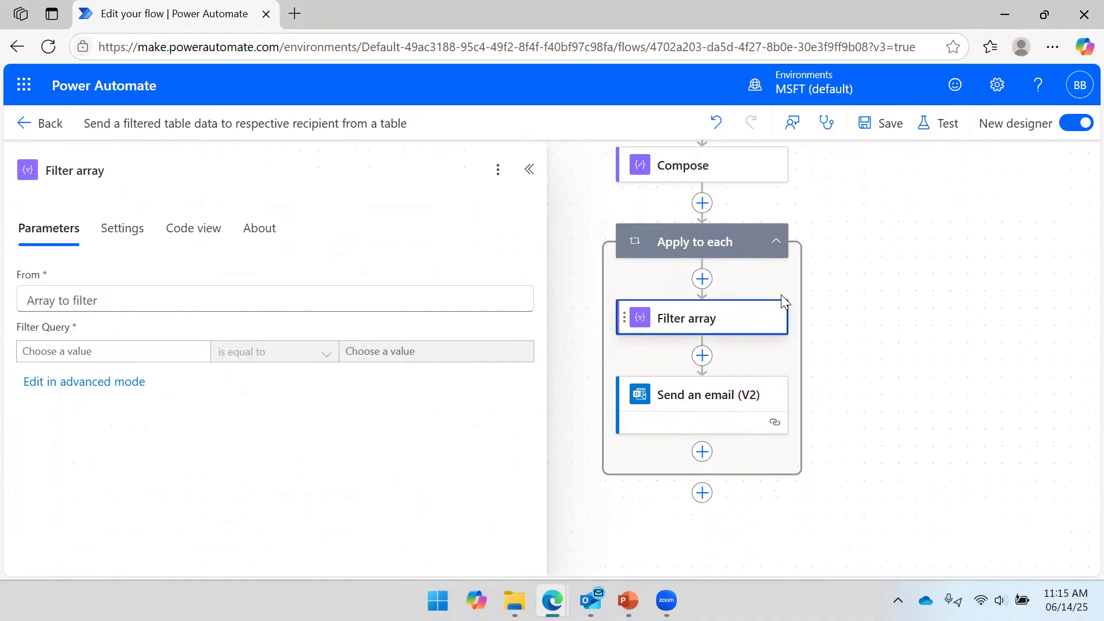
{"action": "left_click", "coordinate": [165, 300]}
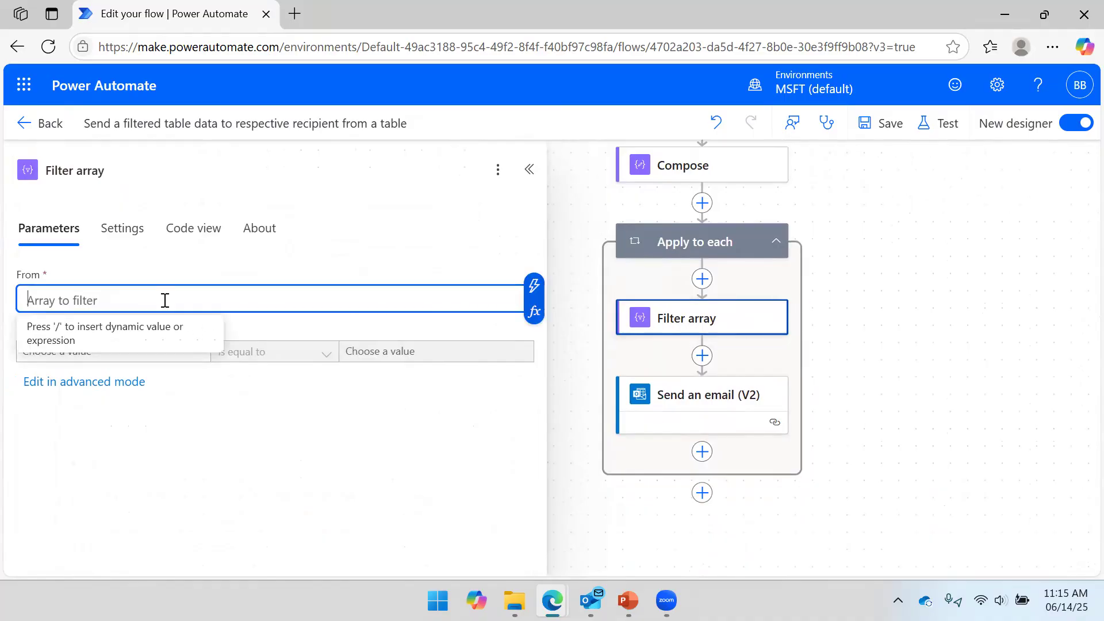
{"action": "left_click", "coordinate": [534, 312]}
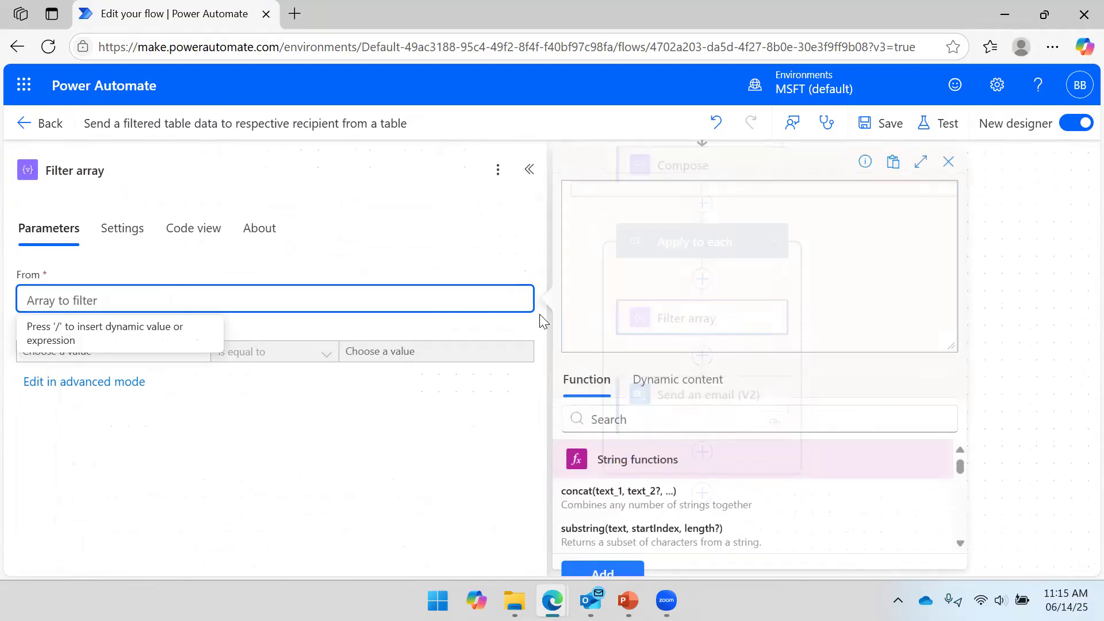
{"action": "left_click", "coordinate": [680, 392]}
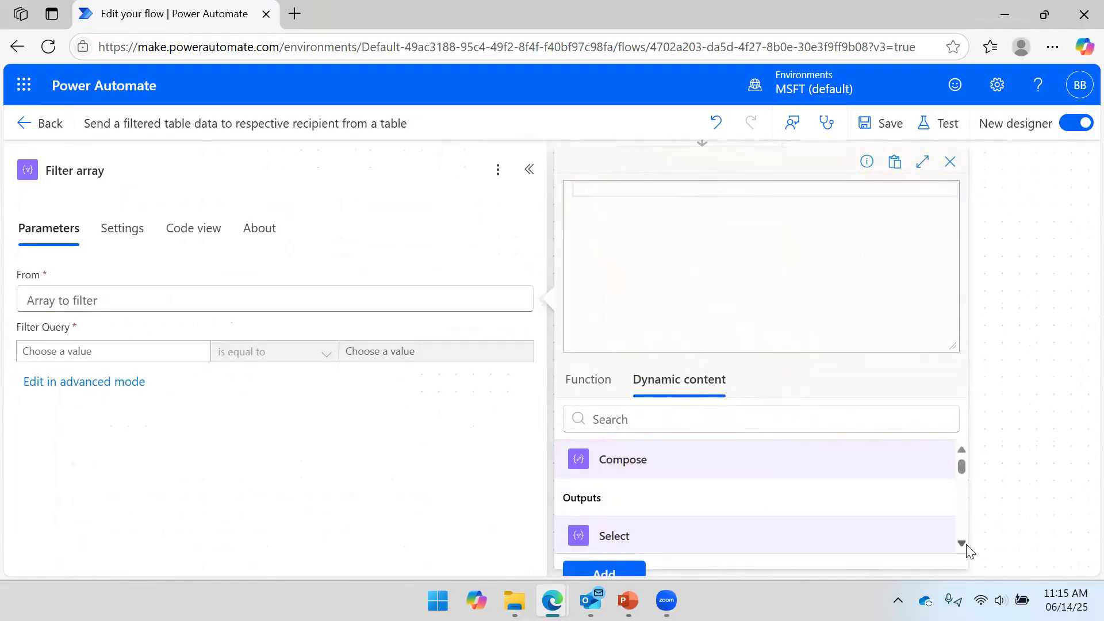
{"action": "scroll", "coordinate": [966, 550], "scroll_direction": "down", "scroll_amount": 3}
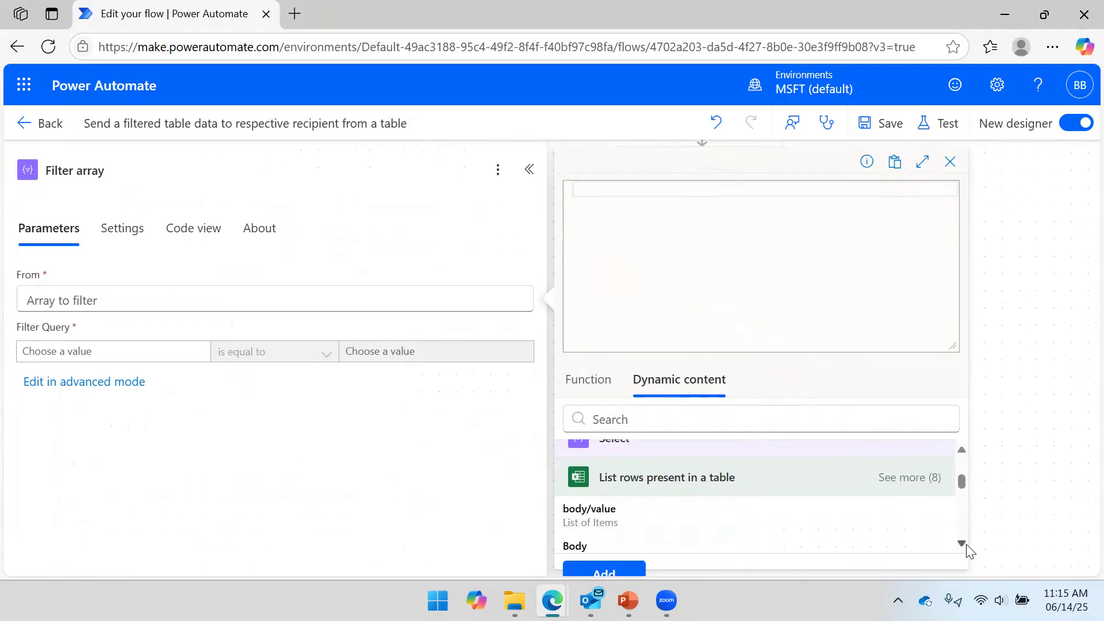
{"action": "left_click", "coordinate": [589, 497]}
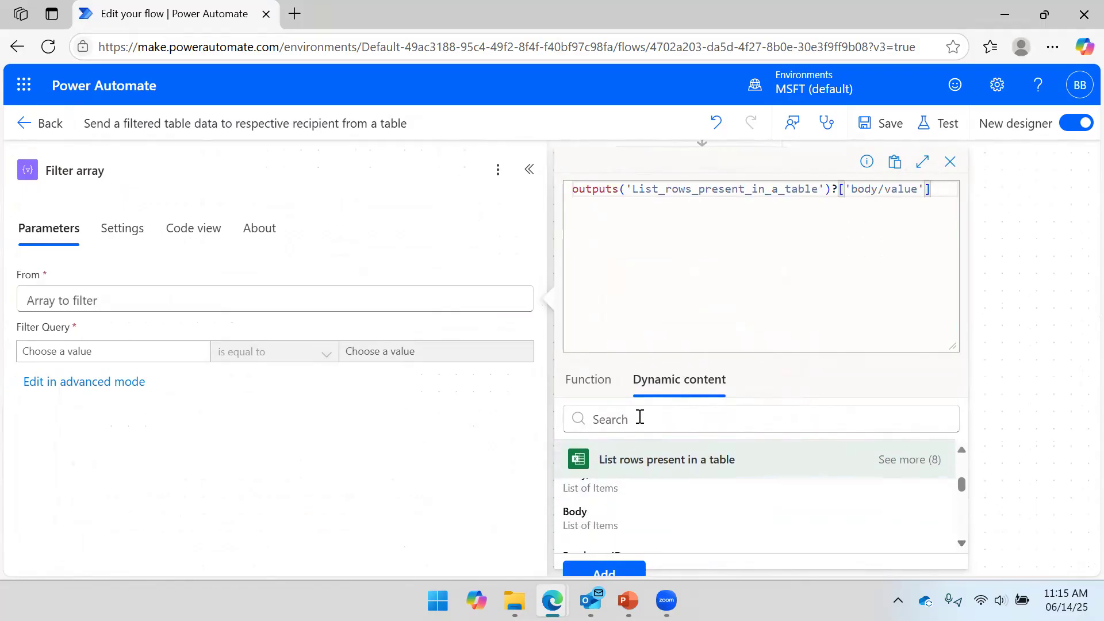
{"action": "left_click", "coordinate": [595, 569]}
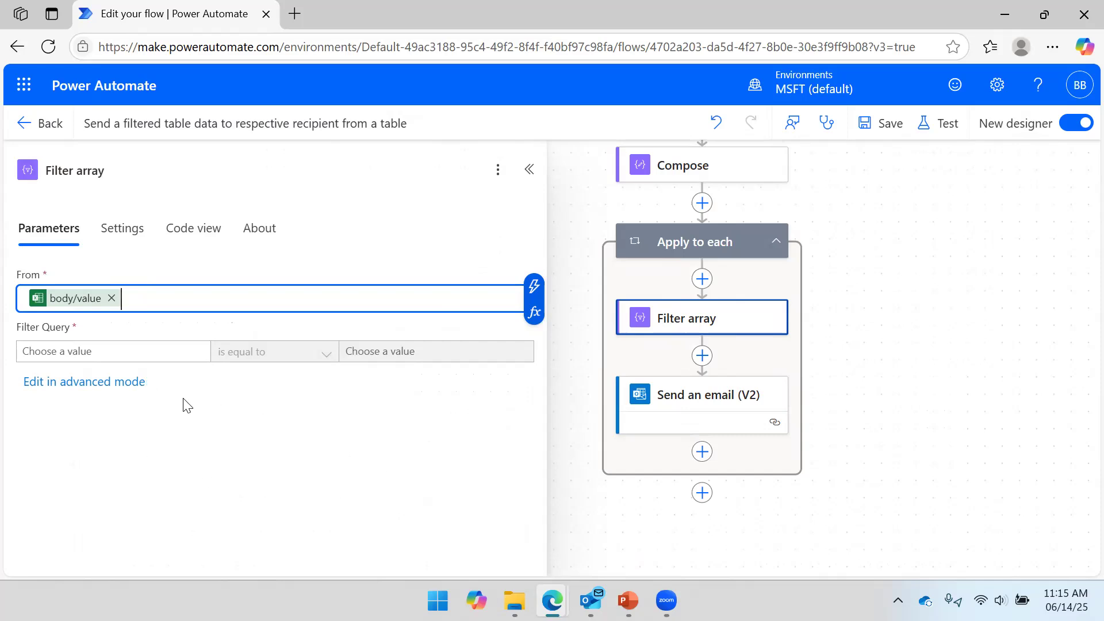
Step: Set the first value of the filter query to the Email column from List rows present in a table
{"action": "left_click", "coordinate": [107, 355]}
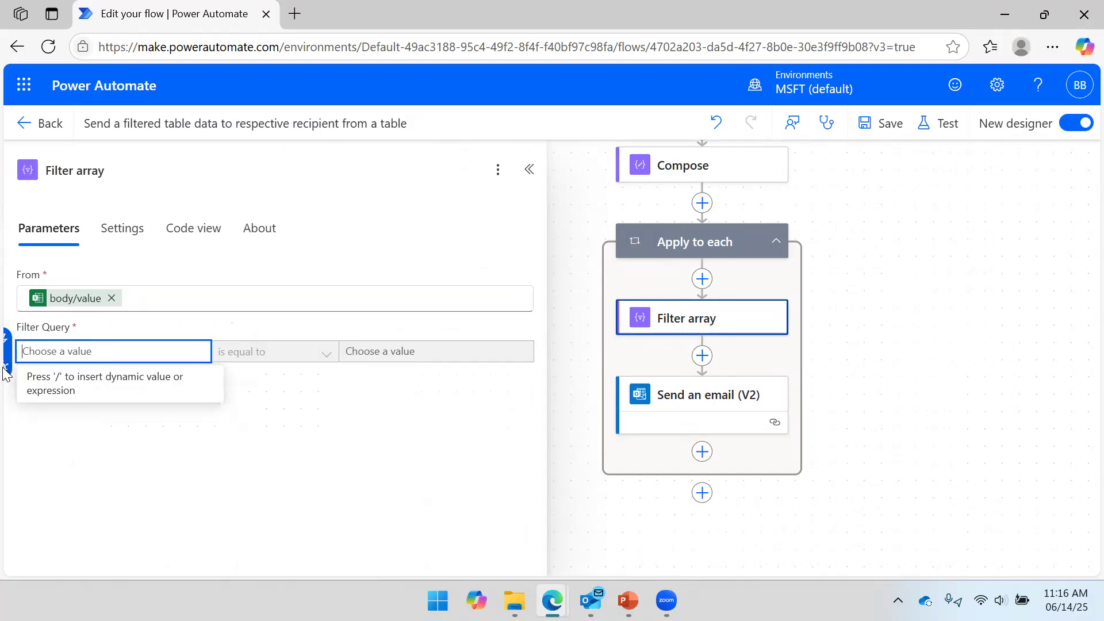
{"action": "key", "text": "slash"}
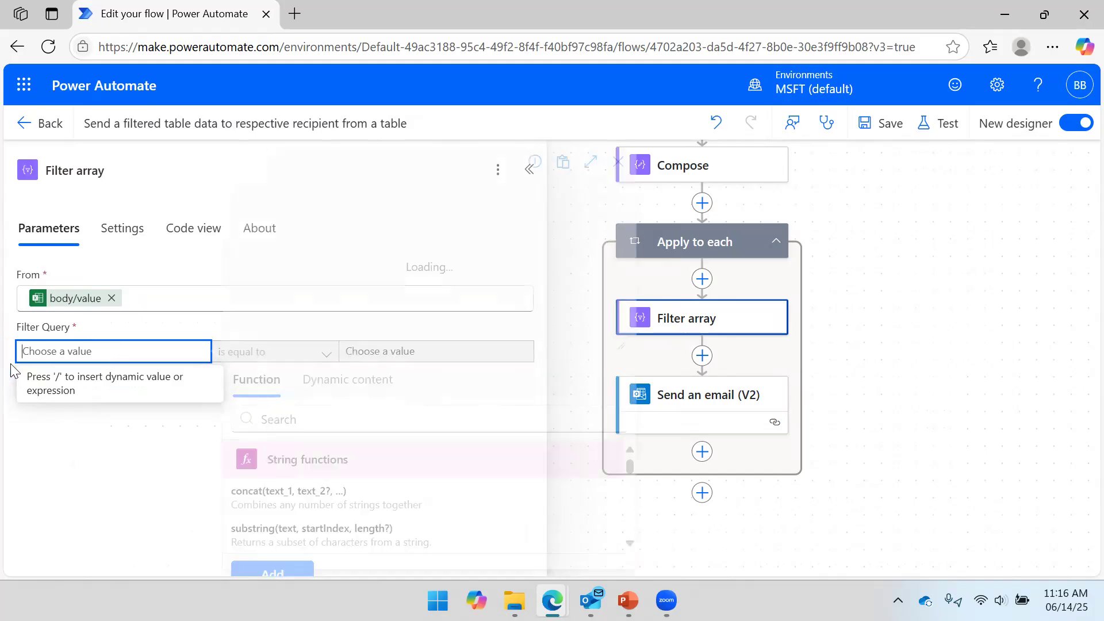
{"action": "left_click", "coordinate": [343, 384]}
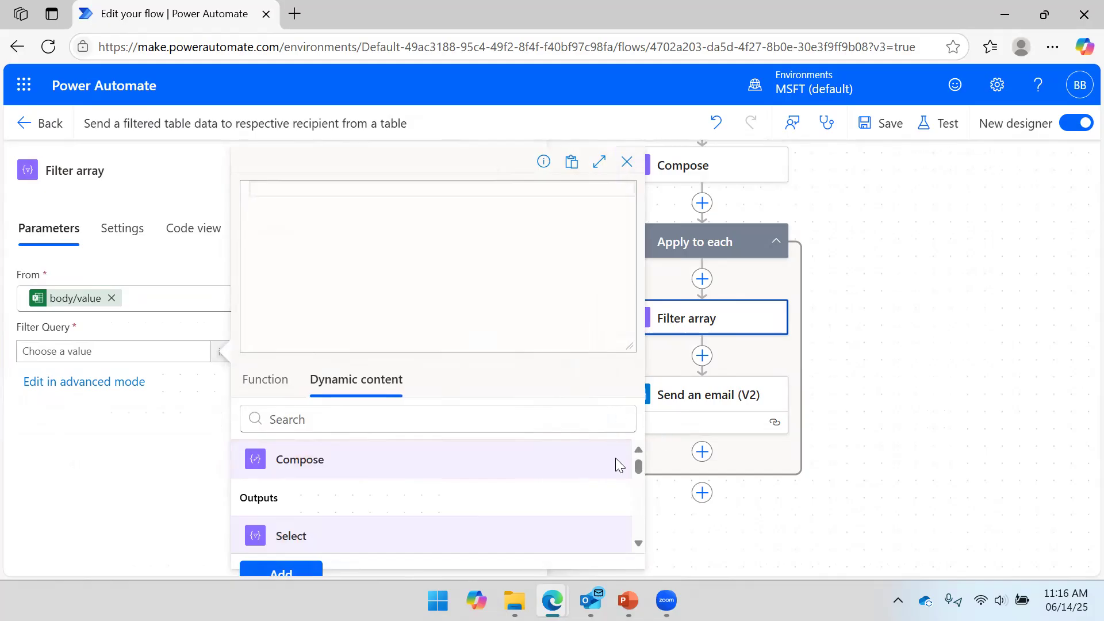
{"action": "scroll", "coordinate": [640, 541], "scroll_direction": "down", "scroll_amount": 5}
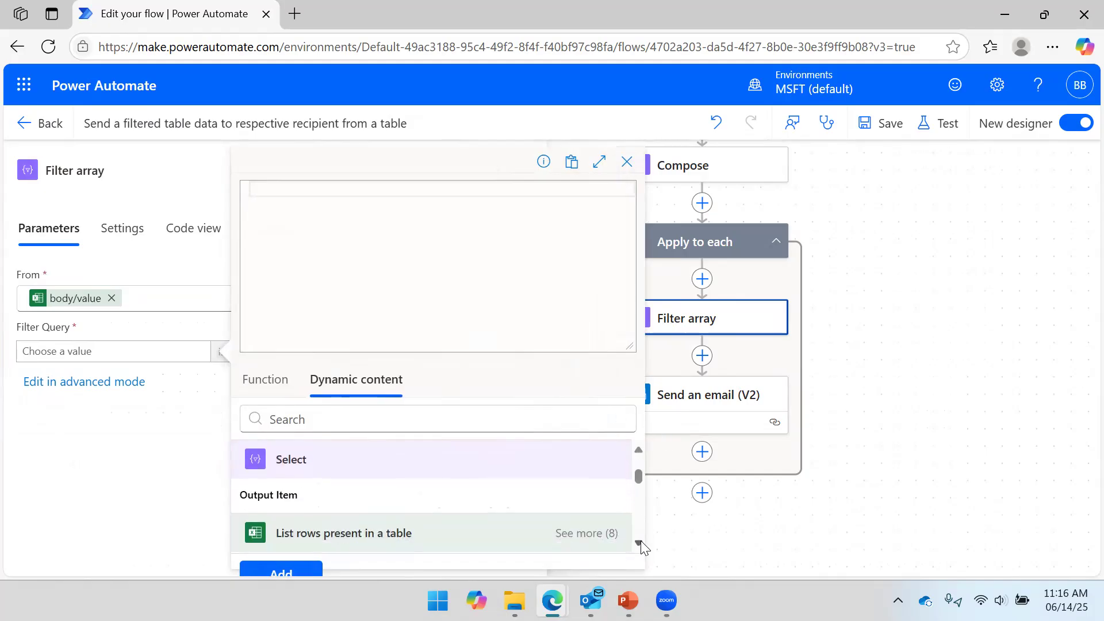
{"action": "scroll", "coordinate": [640, 541], "scroll_direction": "down", "scroll_amount": 4}
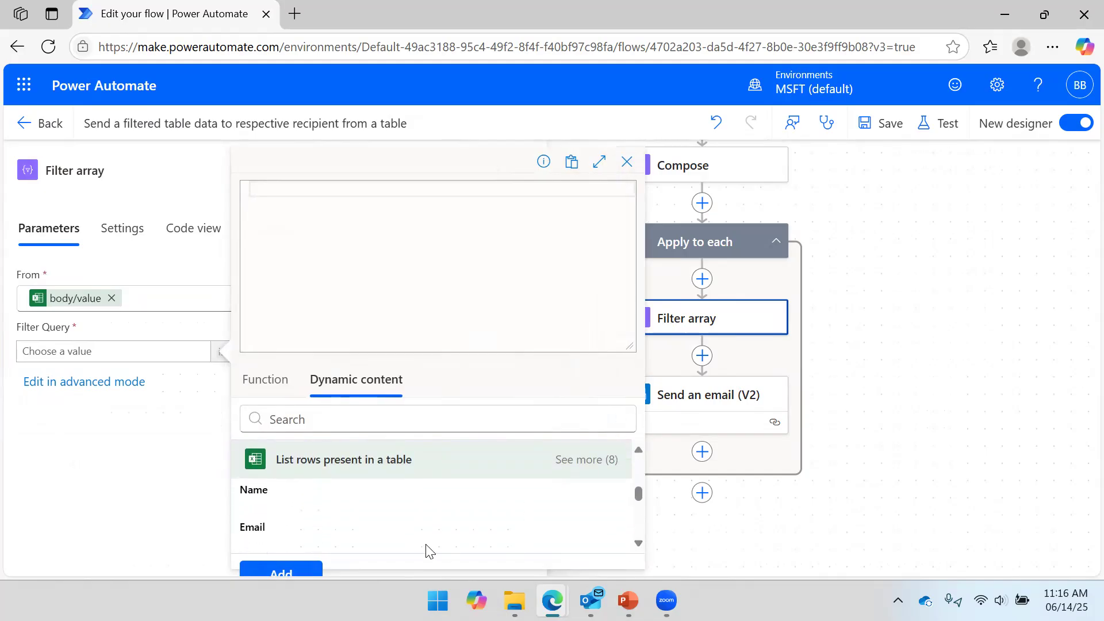
{"action": "left_click", "coordinate": [352, 532]}
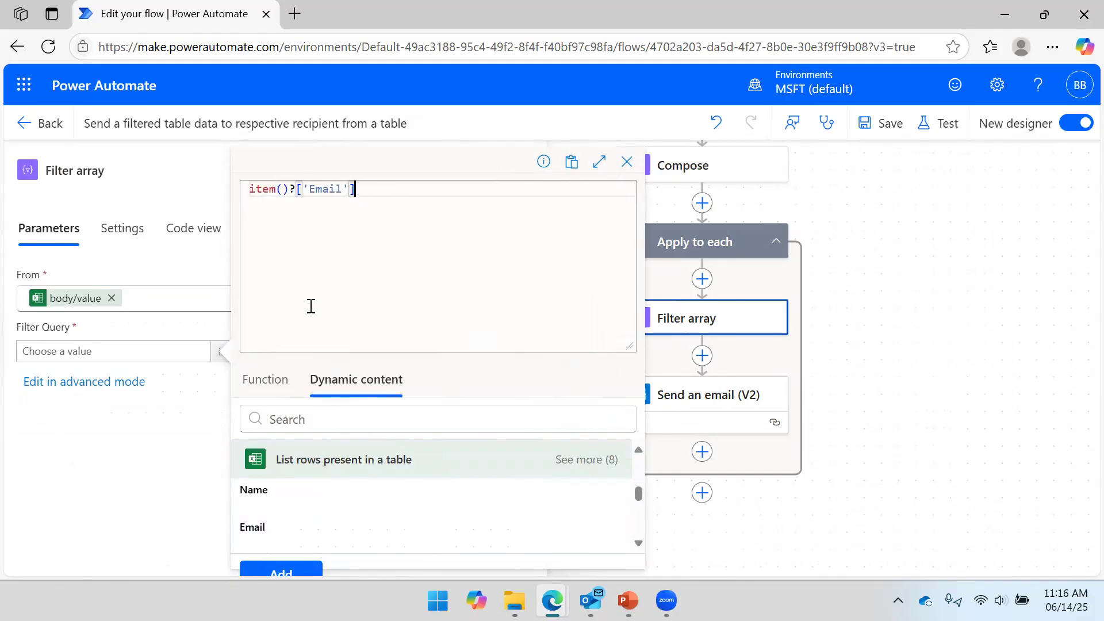
{"action": "left_click", "coordinate": [298, 572]}
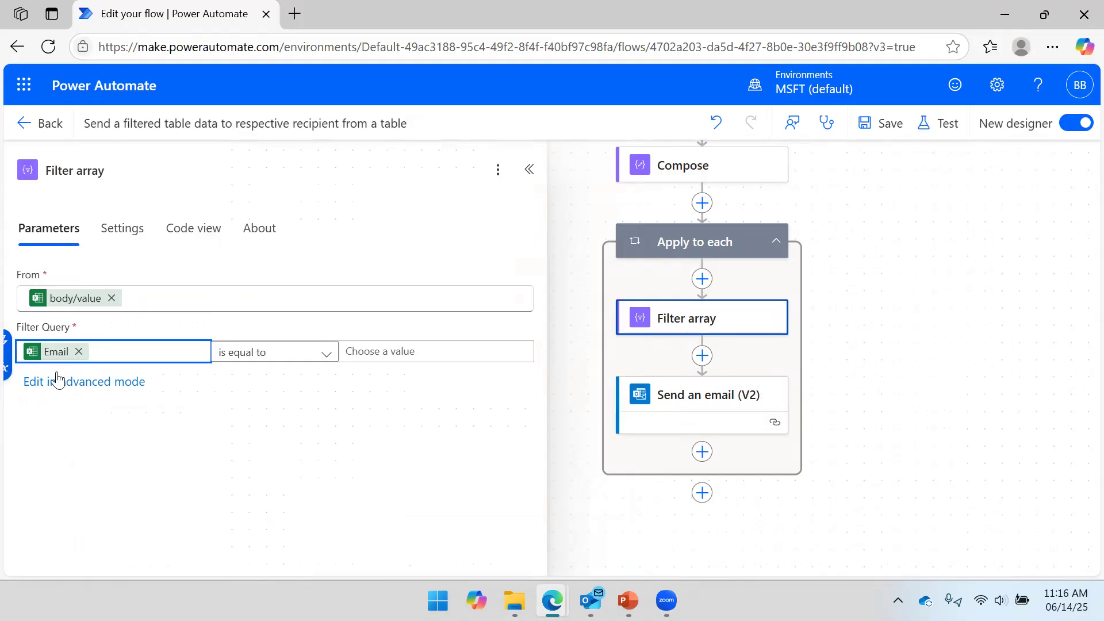
Step: Set the filter query's comparison value to the expression items('Apply_to_each')?['Email'], keeping the operator "is equal to"
{"action": "left_click_drag", "start_coordinate": [898, 276], "coordinate": [902, 406]}
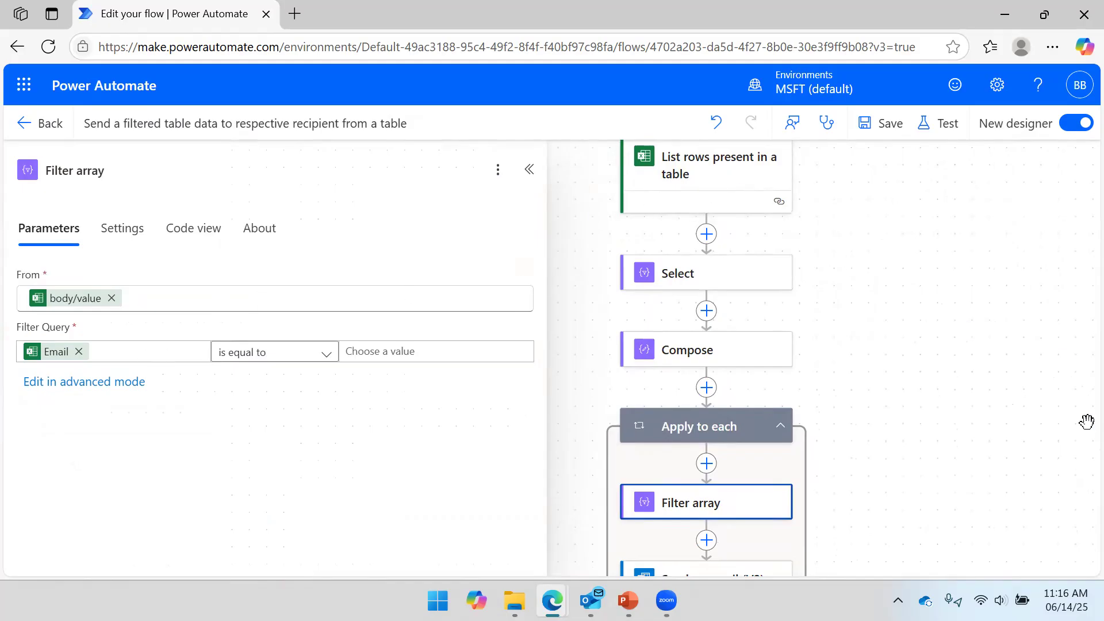
{"action": "left_click_drag", "start_coordinate": [931, 397], "coordinate": [936, 217]}
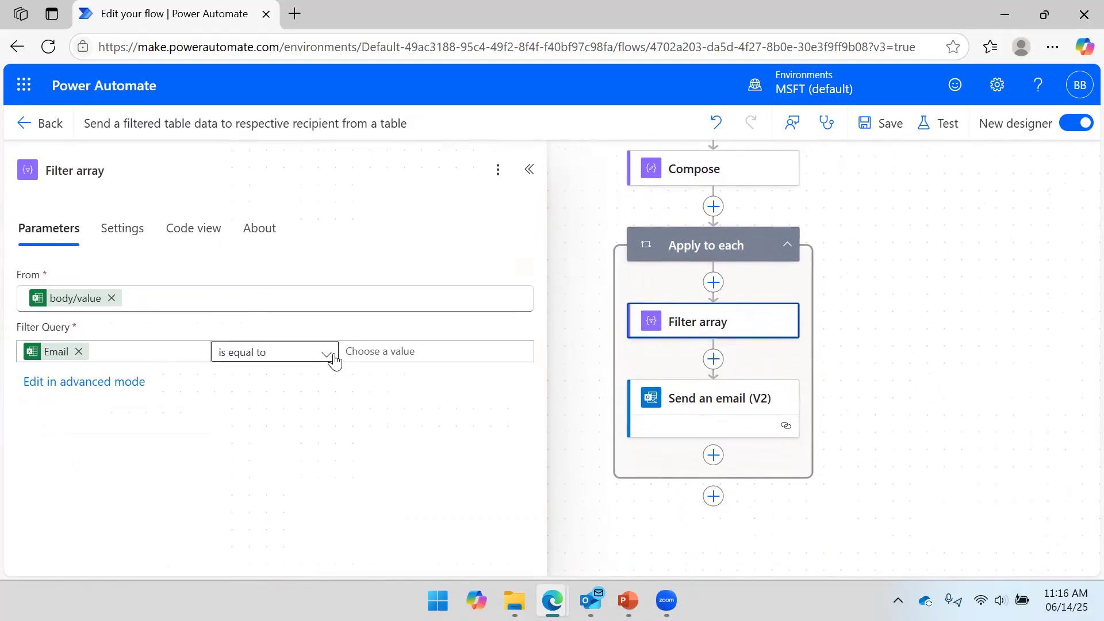
{"action": "left_click", "coordinate": [405, 351]}
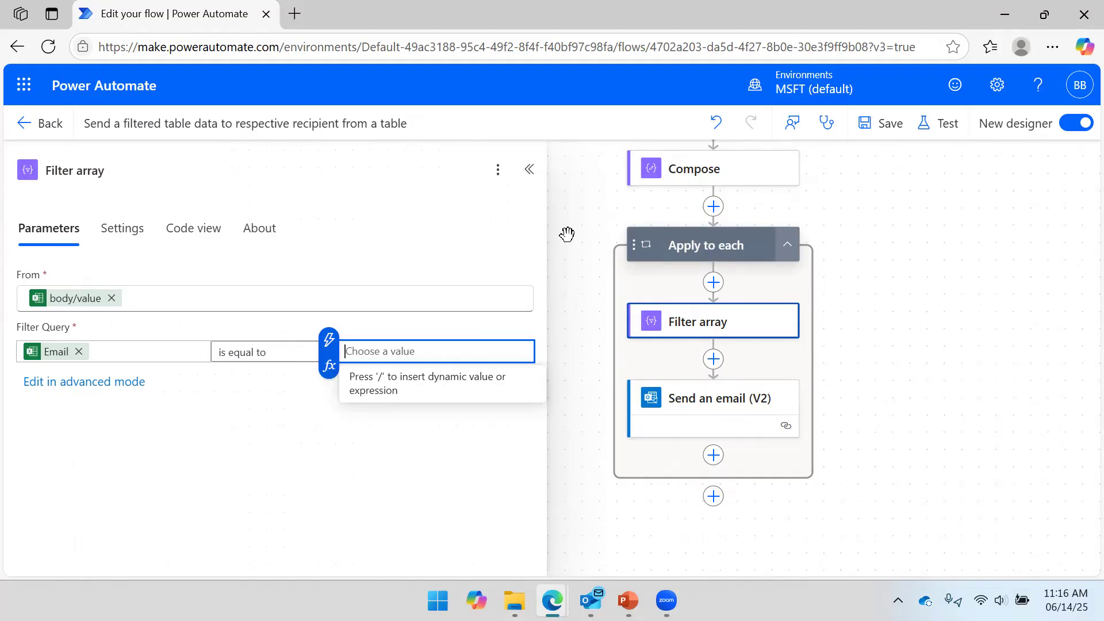
{"action": "left_click", "coordinate": [329, 371]}
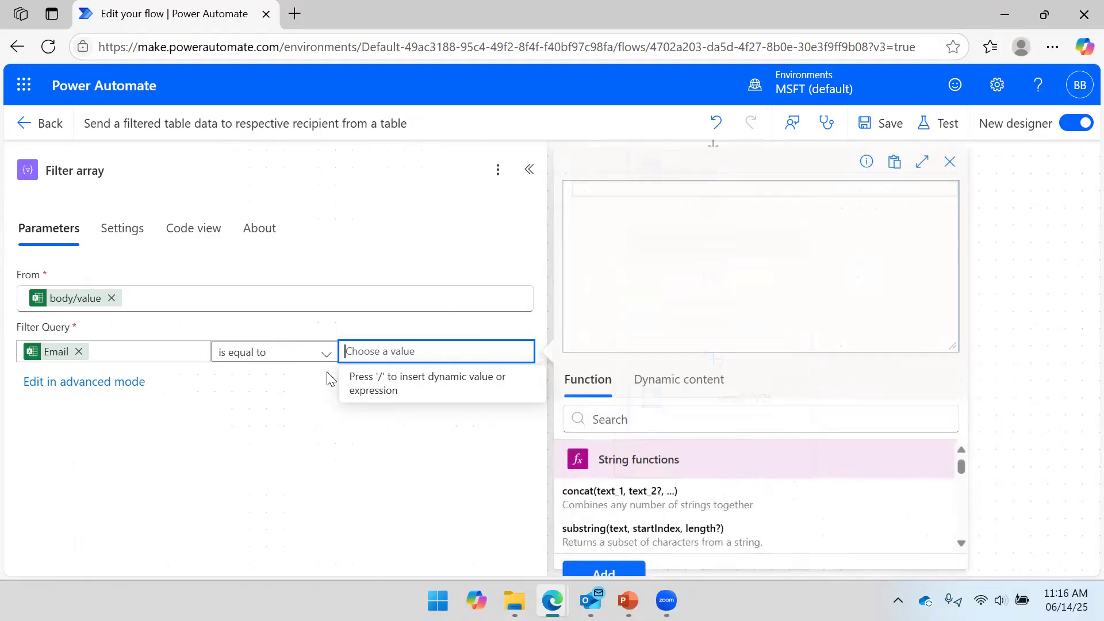
{"action": "left_click", "coordinate": [712, 391]}
{"action": "left_click_drag", "start_coordinate": [959, 467], "coordinate": [956, 563]}
{"action": "left_click", "coordinate": [641, 543]}
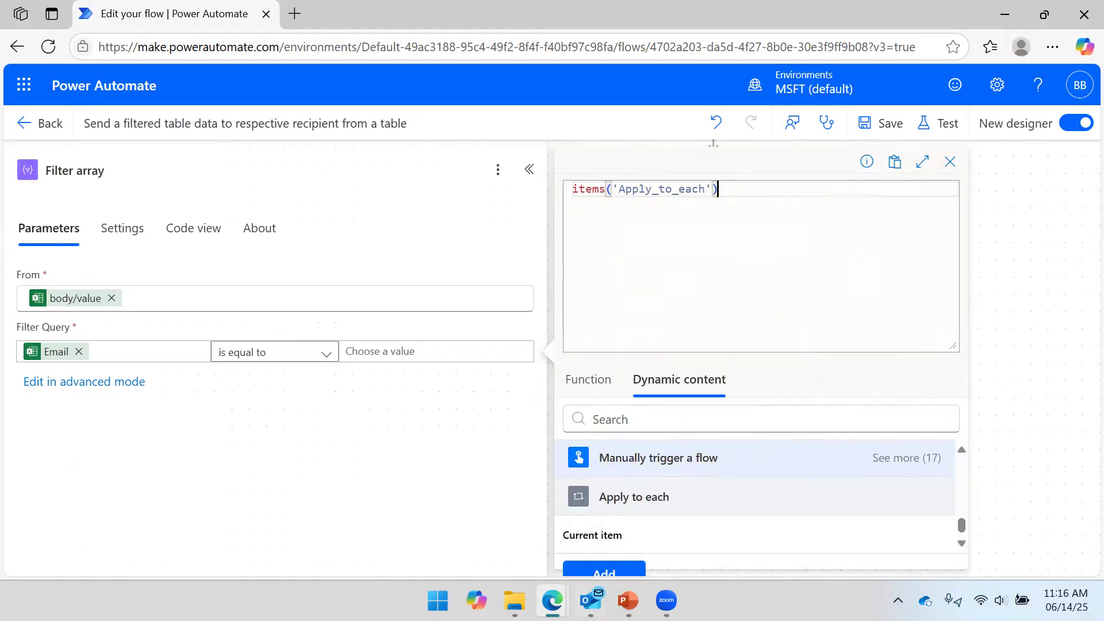
{"action": "type", "text": "?['"}
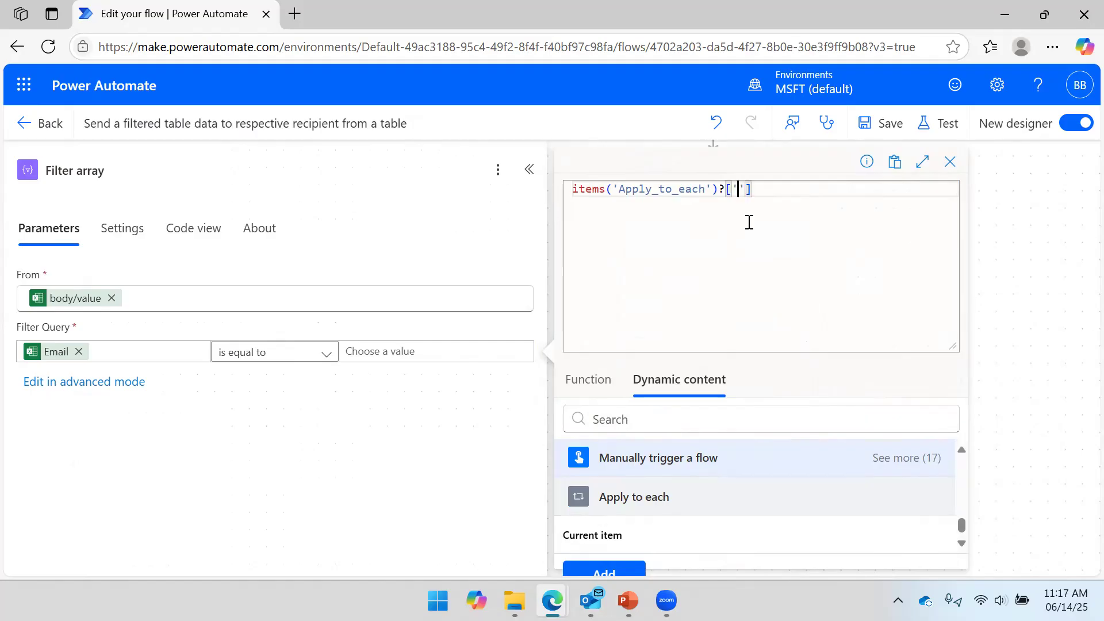
{"action": "type", "text": "E"}
{"action": "left_click", "coordinate": [625, 573]}
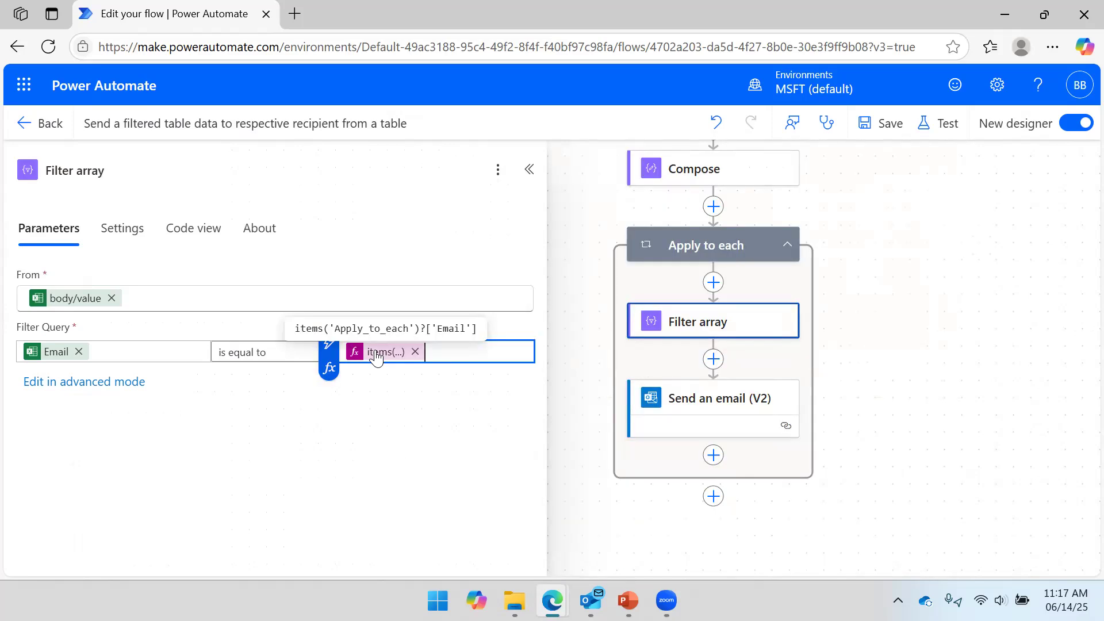
Step: Close the test options without running a test and save the flow with the new Filter array action
{"action": "left_click", "coordinate": [931, 124]}
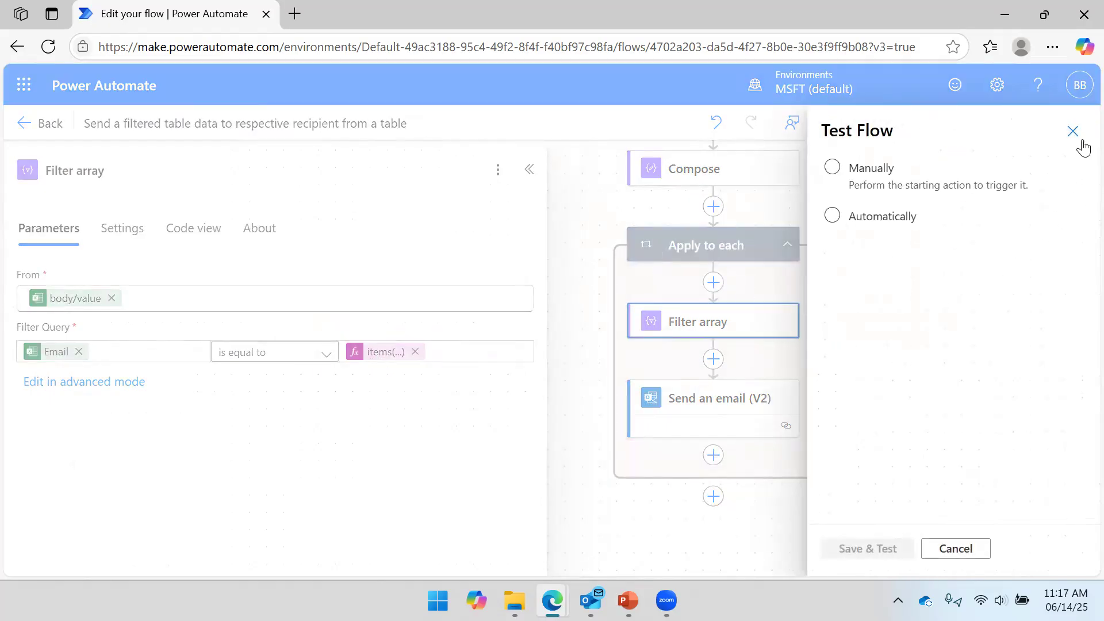
{"action": "left_click", "coordinate": [1078, 131]}
{"action": "left_click", "coordinate": [897, 125]}
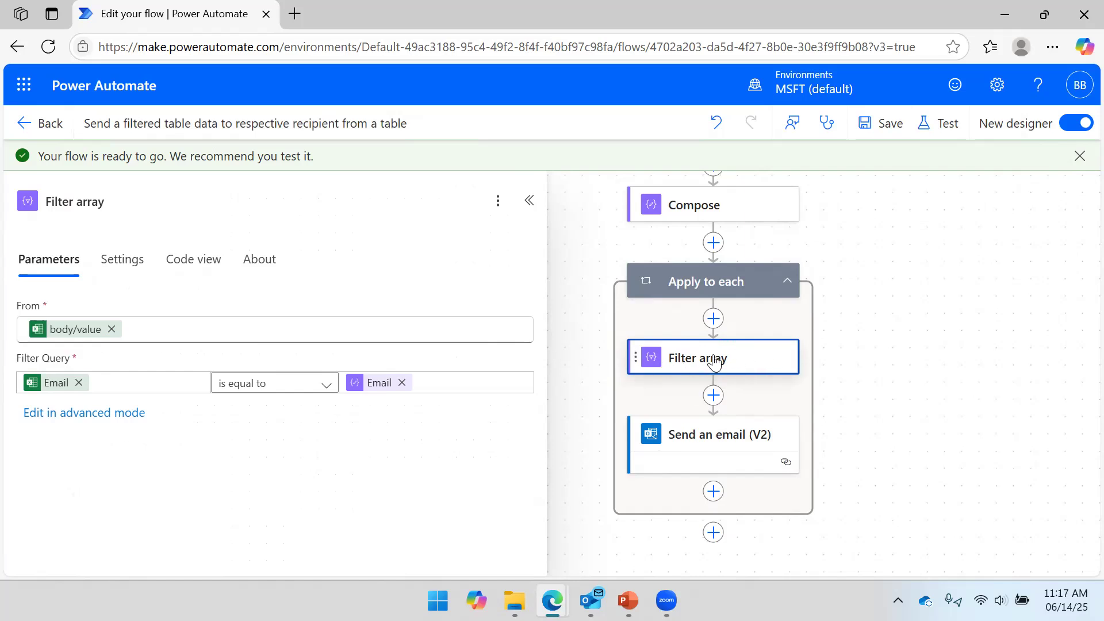
{"action": "left_click_drag", "start_coordinate": [920, 342], "coordinate": [926, 294]}
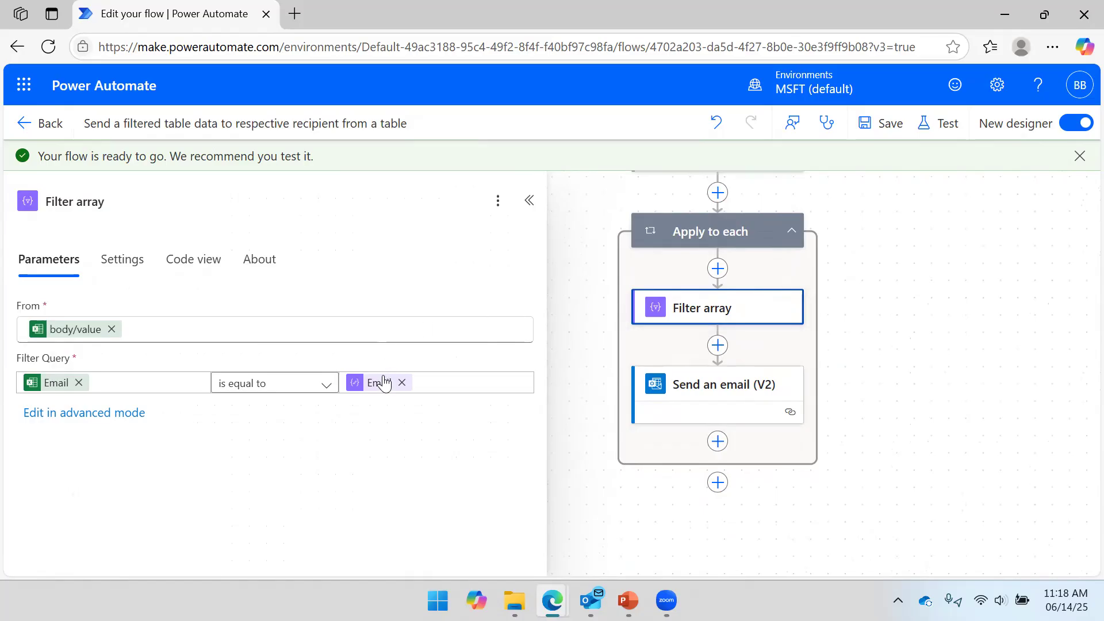
Step: Clear the placeholder text "We will Define Later" from the body of the Send an email (V2) action
{"action": "mouse_move", "coordinate": [379, 385]}
{"action": "left_click", "coordinate": [933, 283]}
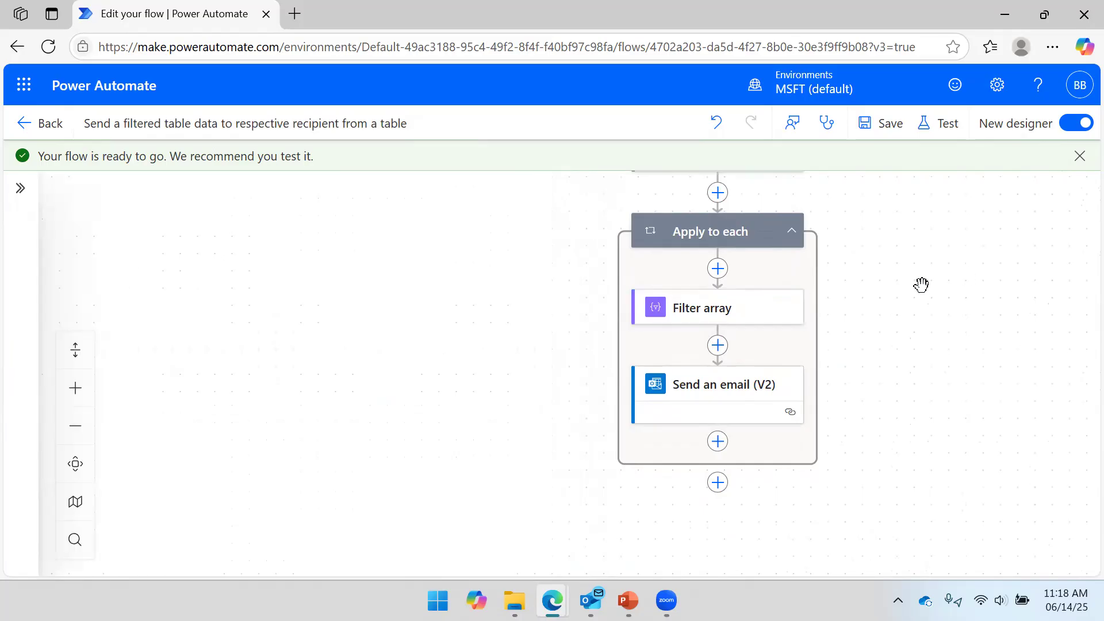
{"action": "left_click", "coordinate": [667, 298]}
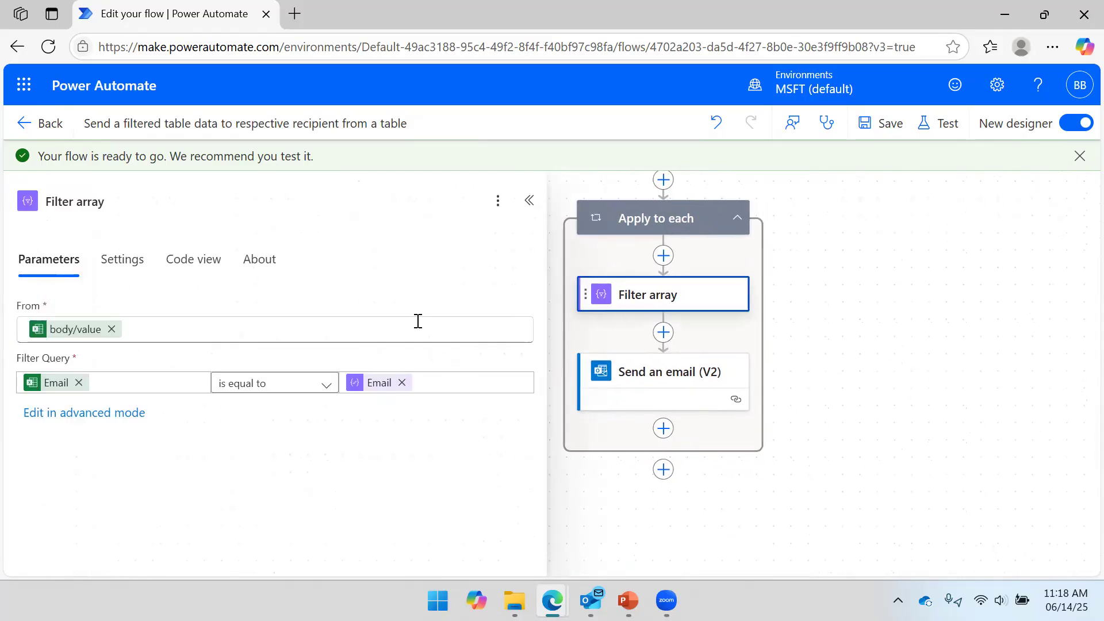
{"action": "left_click", "coordinate": [668, 384]}
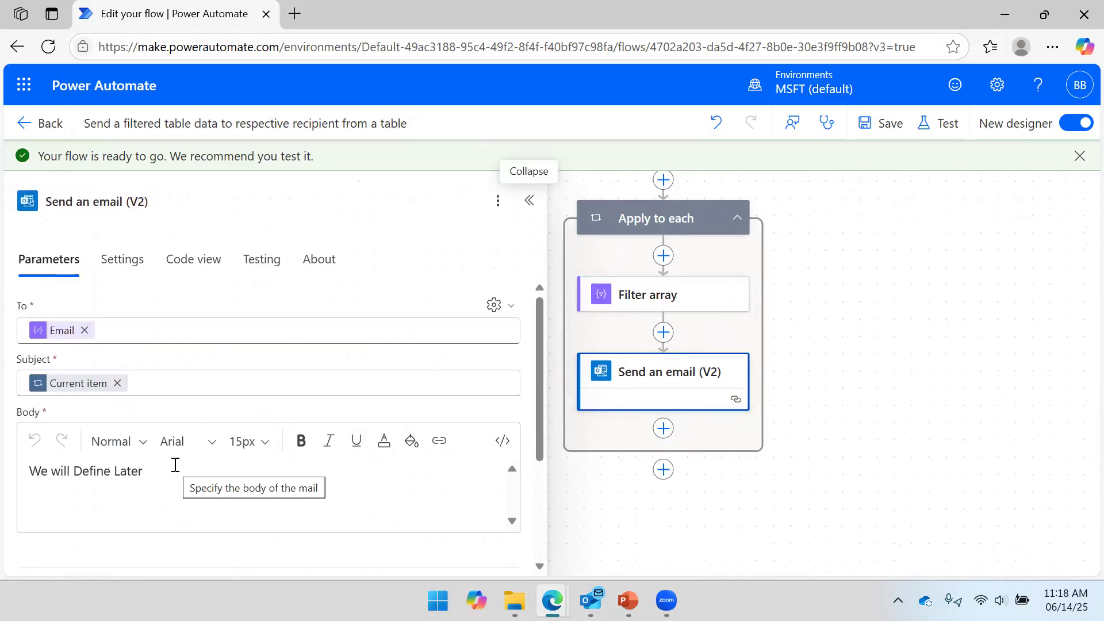
{"action": "left_click", "coordinate": [212, 460]}
{"action": "left_click_drag", "start_coordinate": [235, 464], "coordinate": [1, 485]}
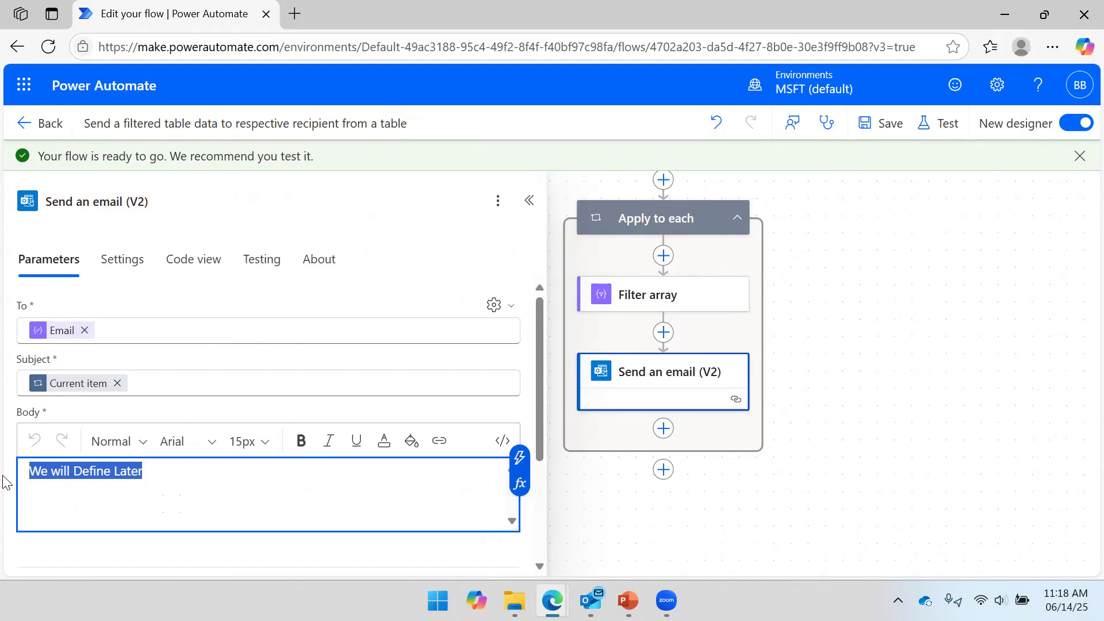
{"action": "key", "text": "BackSpace"}
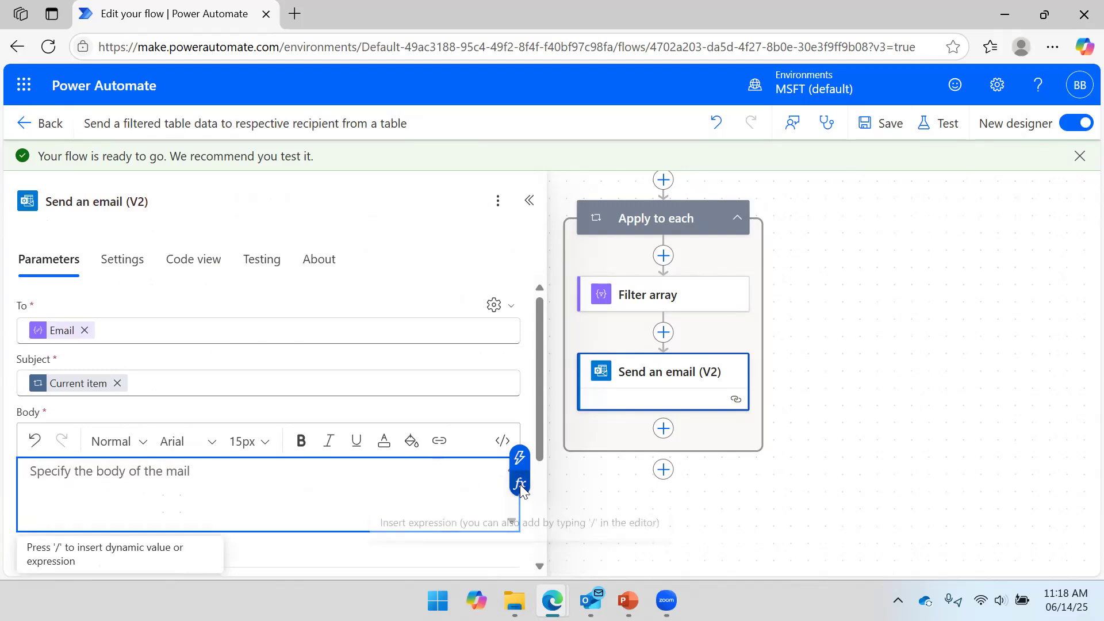
Step: Insert the expression body('Filter_array') as the email body, using the Body output of Filter array
{"action": "left_click", "coordinate": [520, 483]}
{"action": "left_click", "coordinate": [654, 426]}
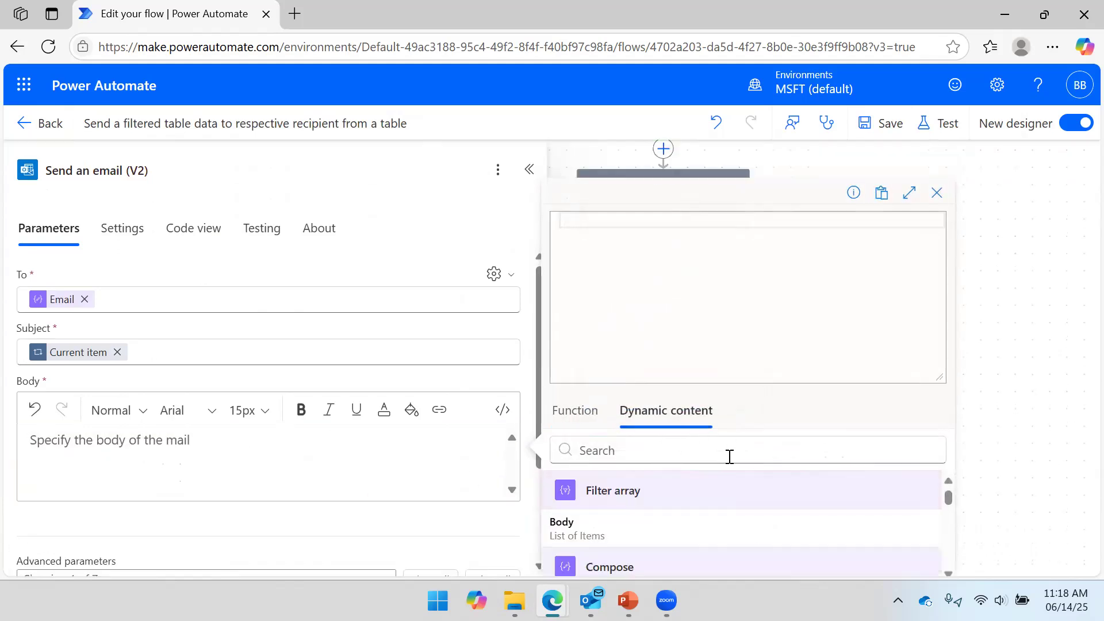
{"action": "left_click", "coordinate": [624, 535]}
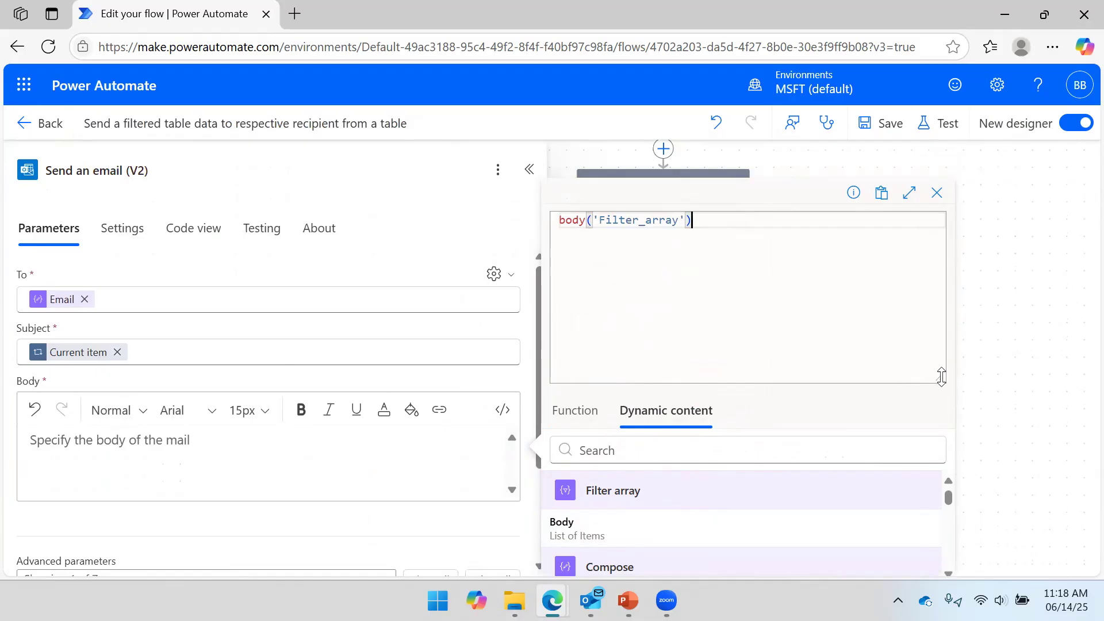
{"action": "left_click_drag", "start_coordinate": [939, 376], "coordinate": [937, 314]}
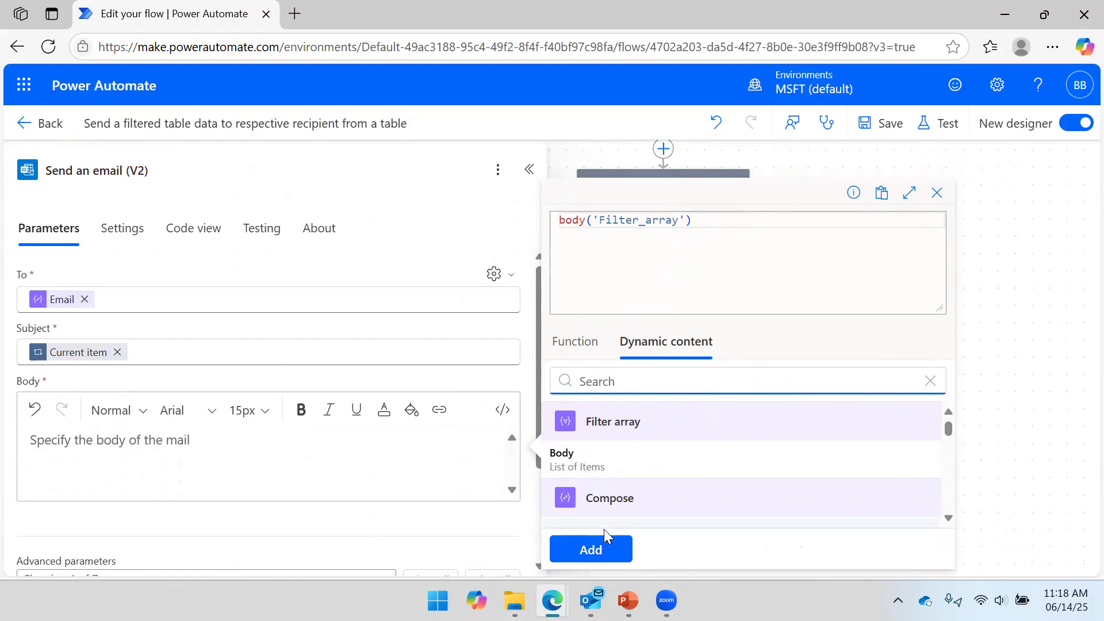
{"action": "left_click", "coordinate": [597, 557]}
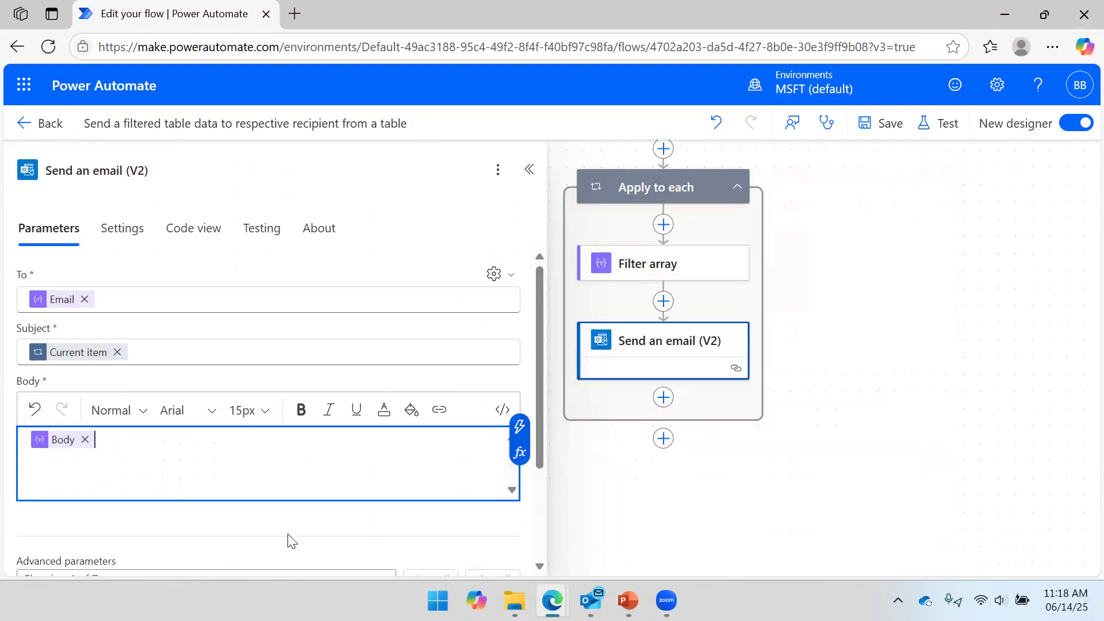
Step: Save the flow with the updated email body, collapse the action's settings and open the flow's test options
{"action": "left_click", "coordinate": [892, 124]}
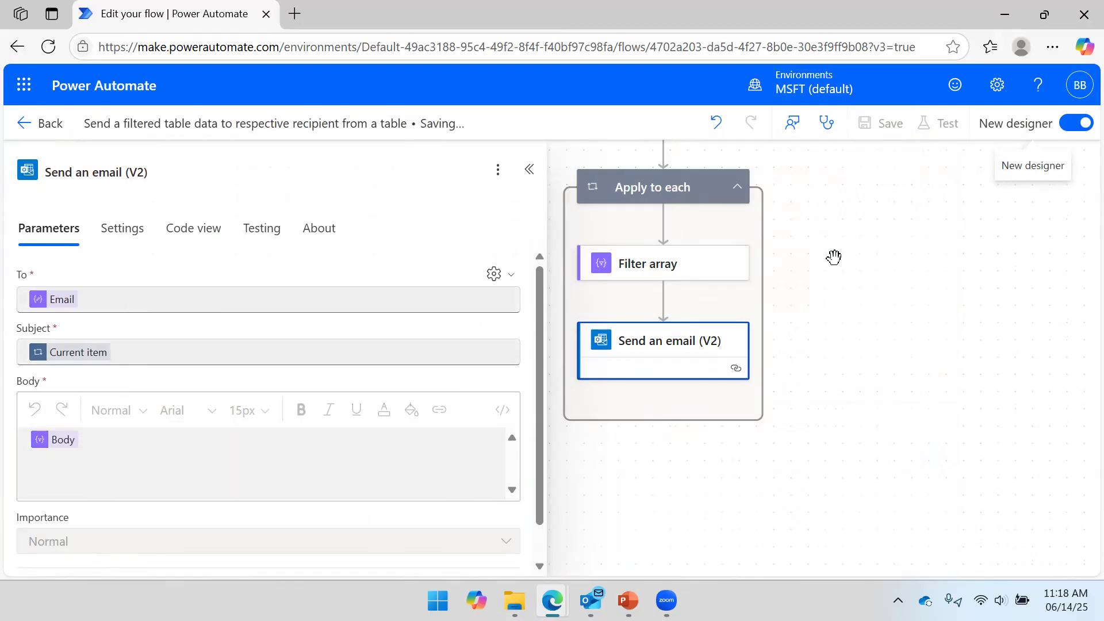
{"action": "left_click", "coordinate": [528, 200]}
{"action": "left_click_drag", "start_coordinate": [865, 283], "coordinate": [816, 267]}
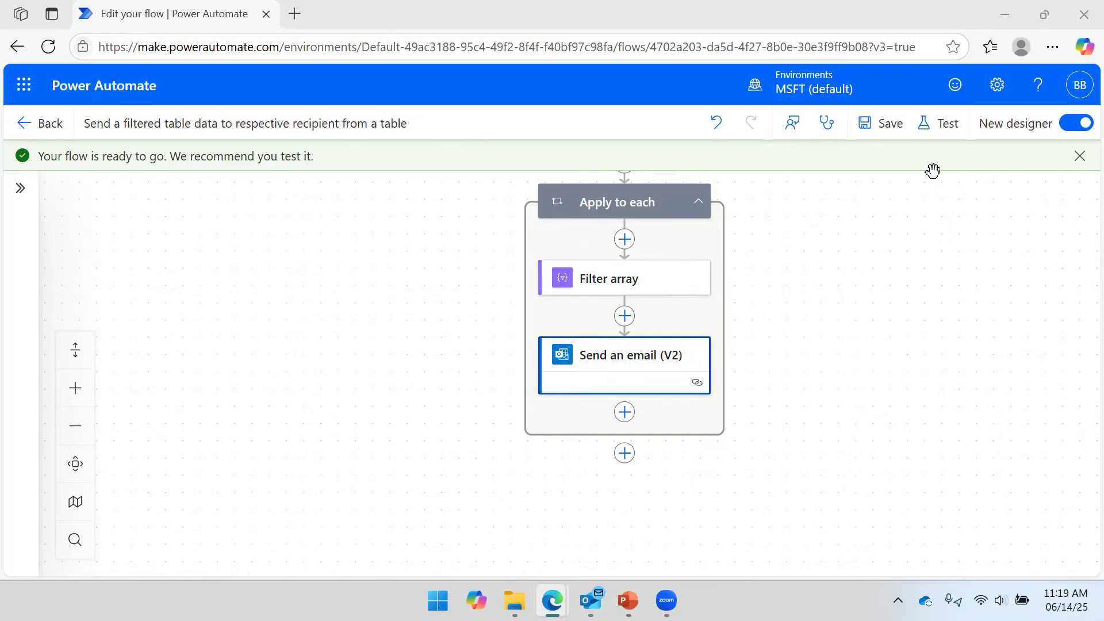
{"action": "left_click", "coordinate": [937, 123]}
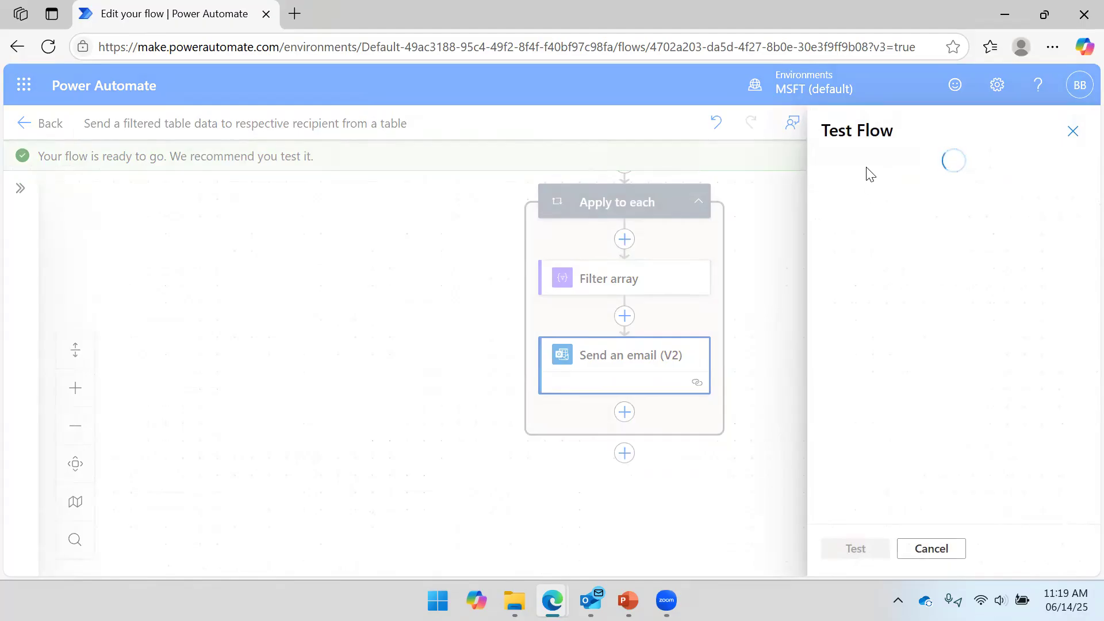
Step: Switch to Outlook and delete all the old test emails in Sent Items
{"action": "left_click", "coordinate": [590, 600]}
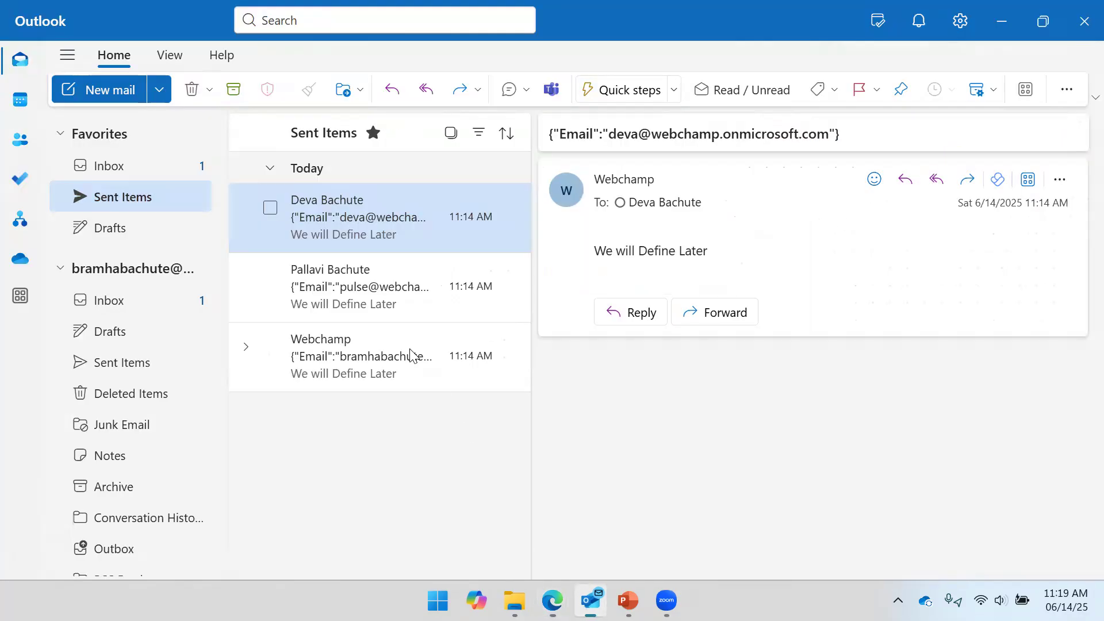
{"action": "left_click", "coordinate": [451, 134]}
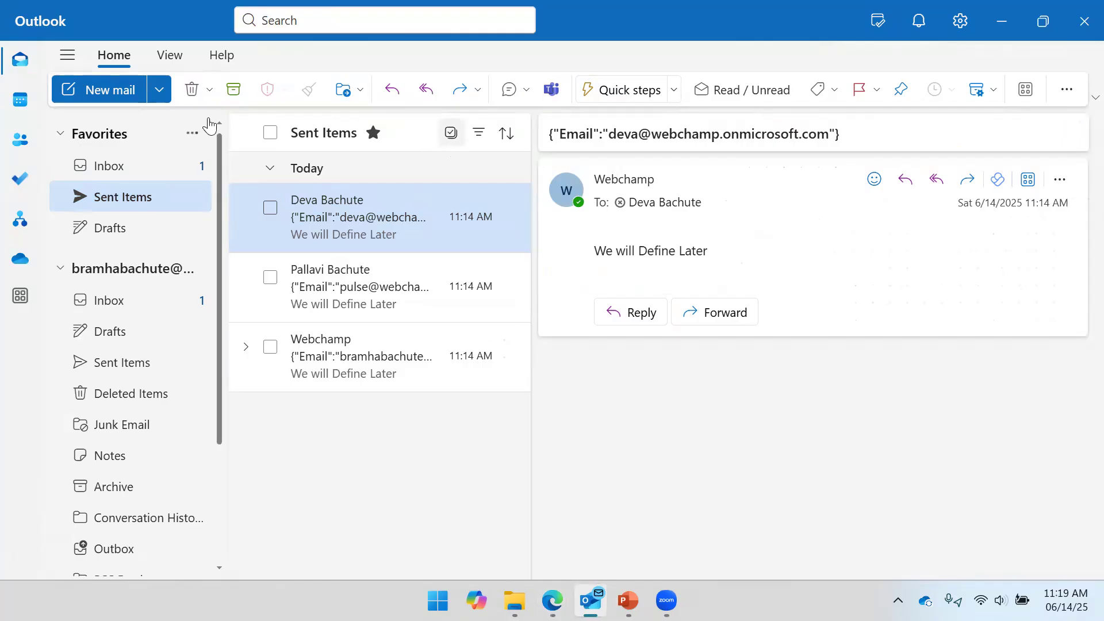
{"action": "left_click", "coordinate": [271, 132]}
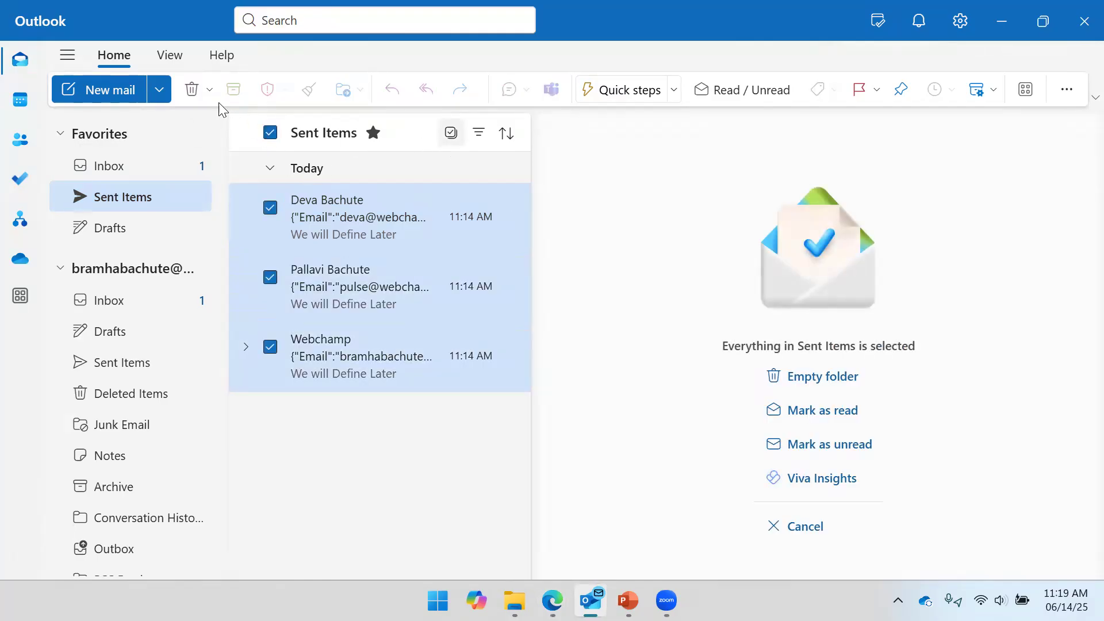
{"action": "left_click", "coordinate": [191, 91]}
{"action": "left_click", "coordinate": [628, 328]}
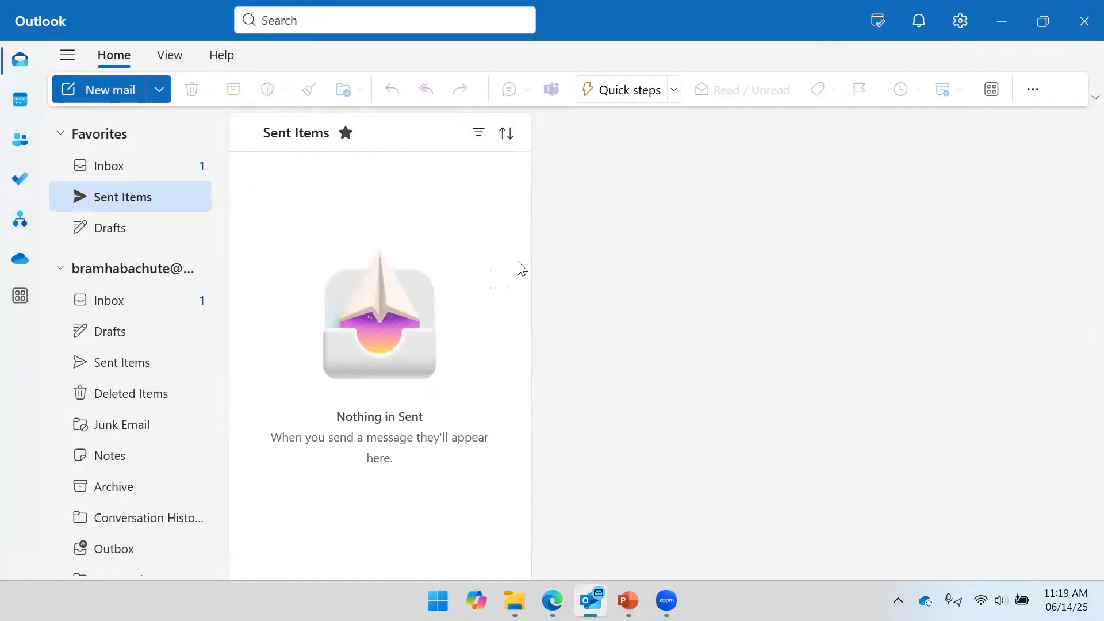
Step: Return to the flow in Power Automate and run a manual test of it
{"action": "mouse_move", "coordinate": [552, 600]}
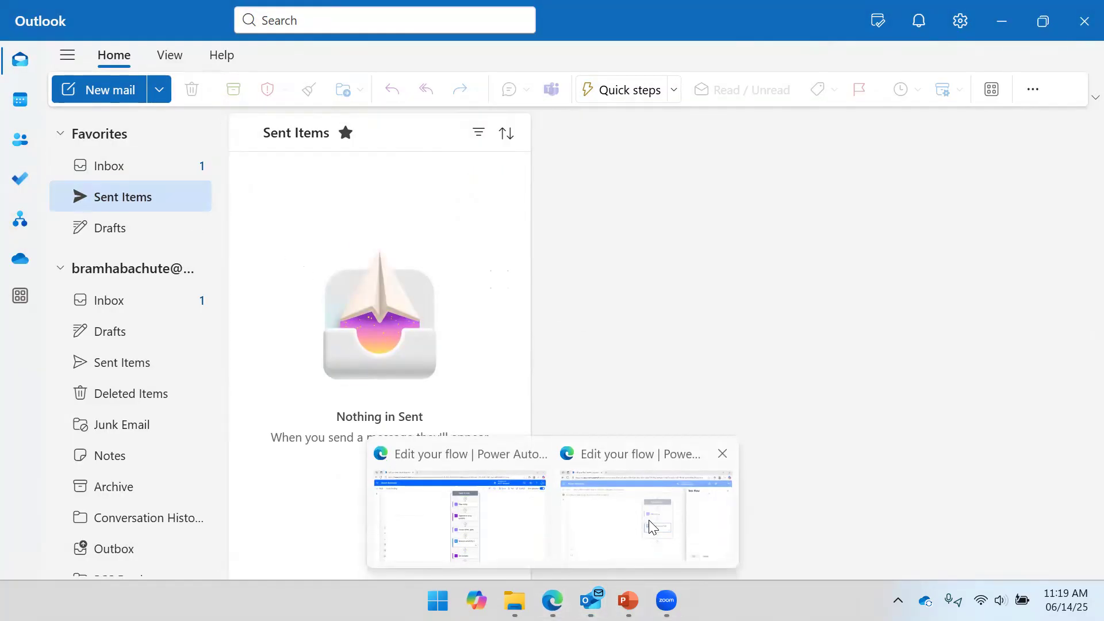
{"action": "left_click", "coordinate": [648, 525]}
{"action": "left_click", "coordinate": [858, 171]}
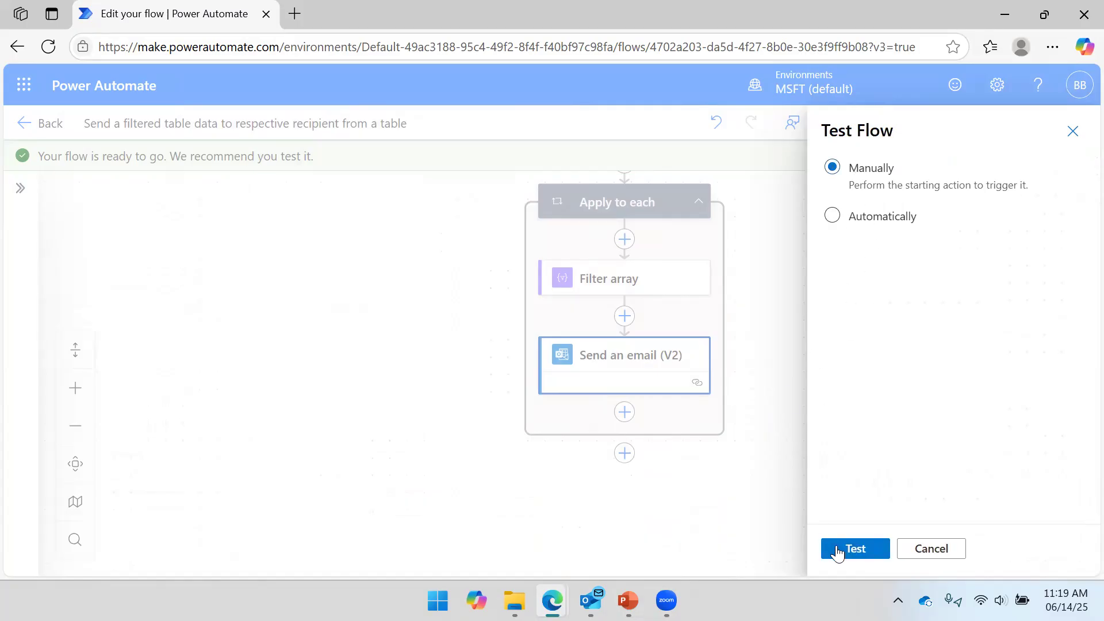
{"action": "left_click", "coordinate": [838, 550]}
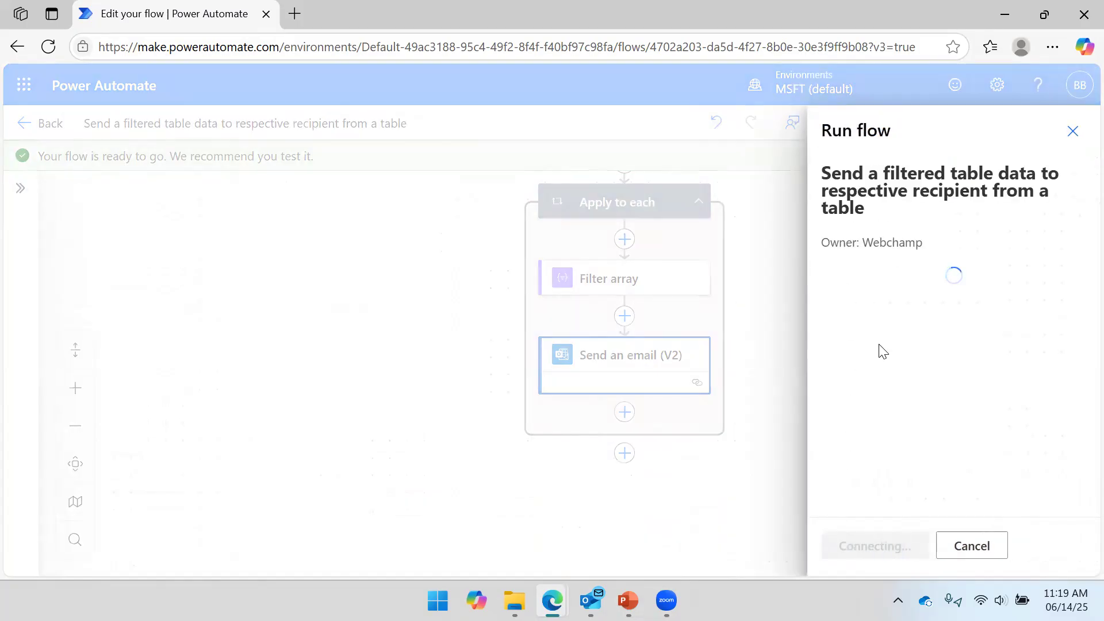
{"action": "left_click", "coordinate": [856, 535]}
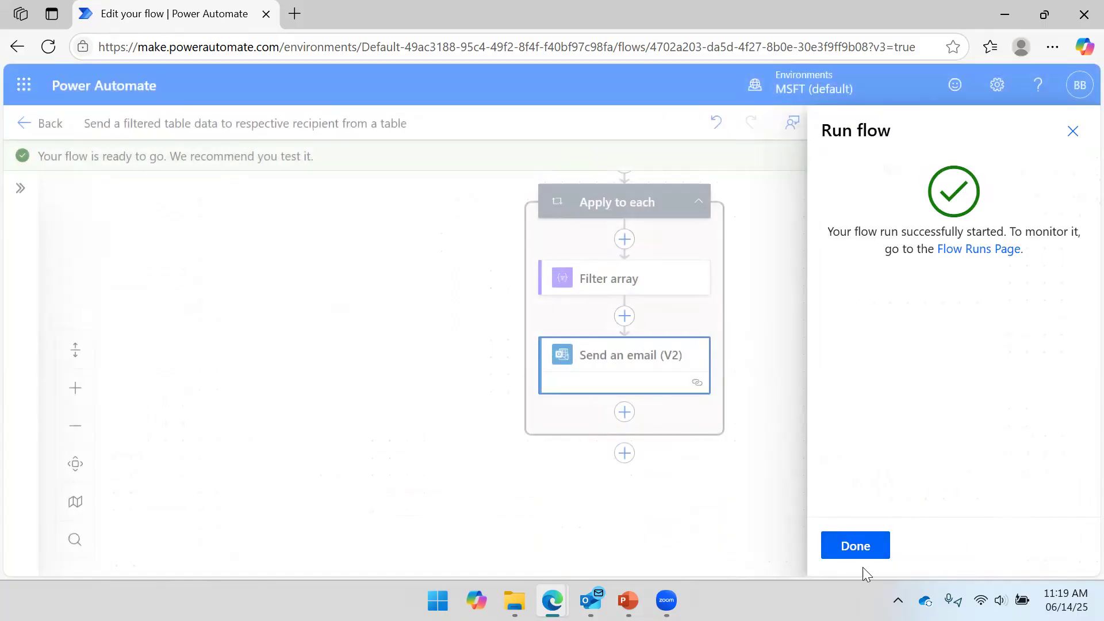
{"action": "left_click", "coordinate": [840, 540]}
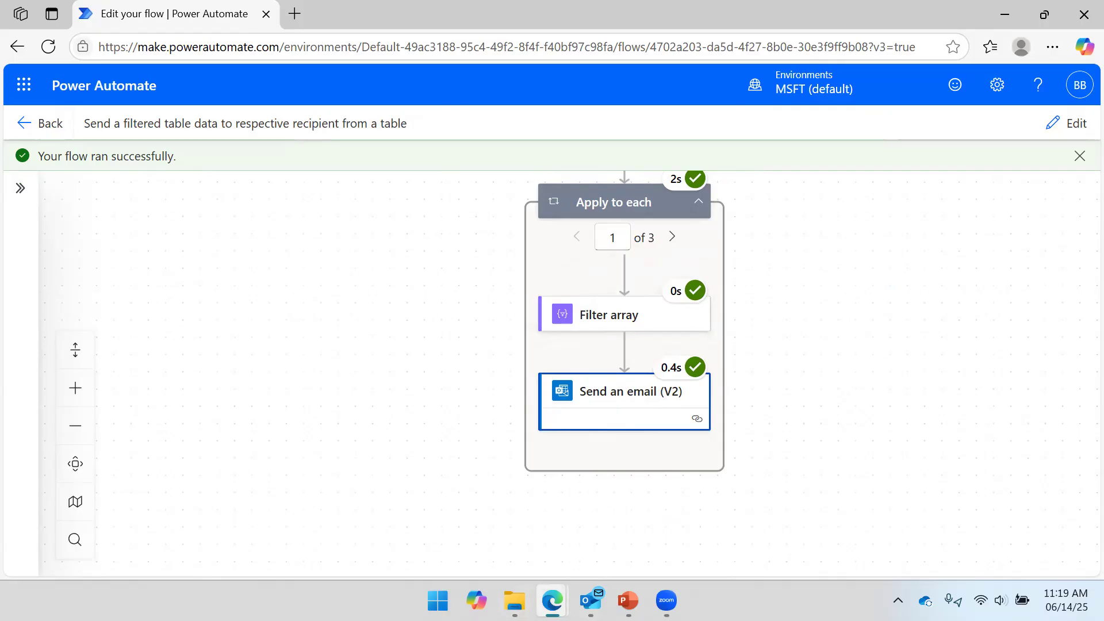
Step: Switch to Outlook and check the recipient and filtered rows of the new sent email addressed to Webchamp
{"action": "left_click", "coordinate": [590, 600]}
{"action": "left_click", "coordinate": [352, 368]}
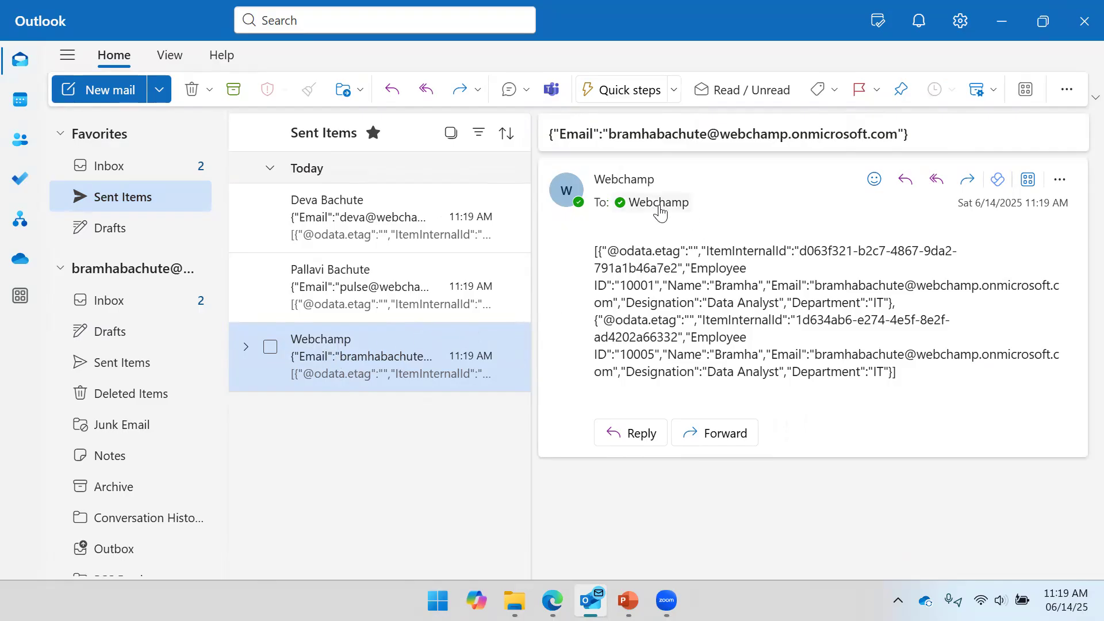
{"action": "left_click", "coordinate": [660, 213]}
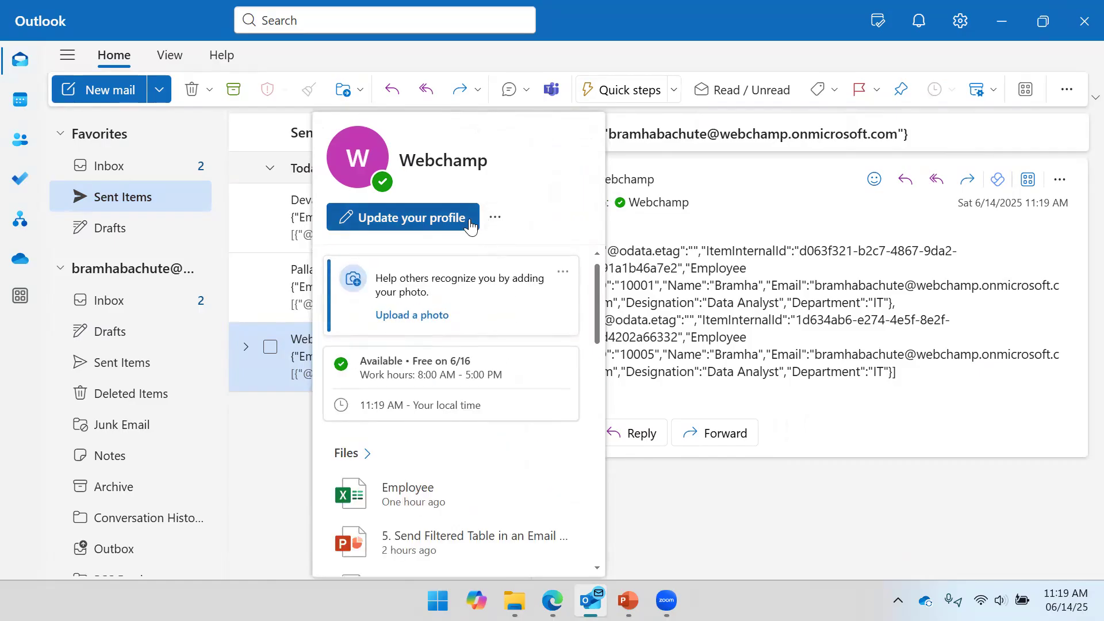
{"action": "scroll", "coordinate": [414, 370], "scroll_direction": "down", "scroll_amount": 5}
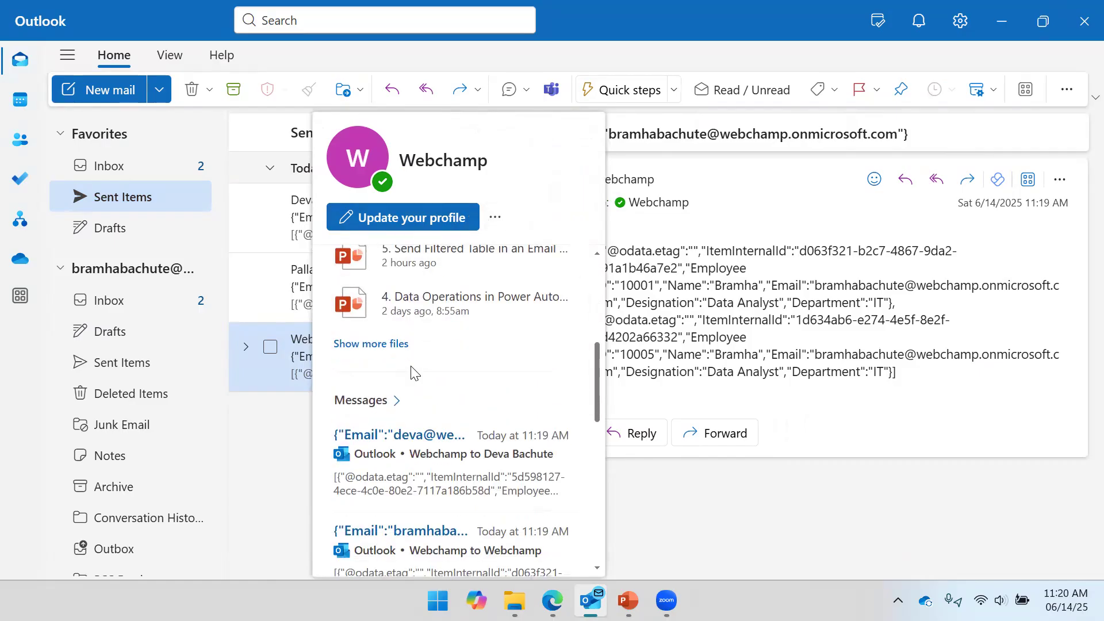
{"action": "left_click", "coordinate": [785, 522]}
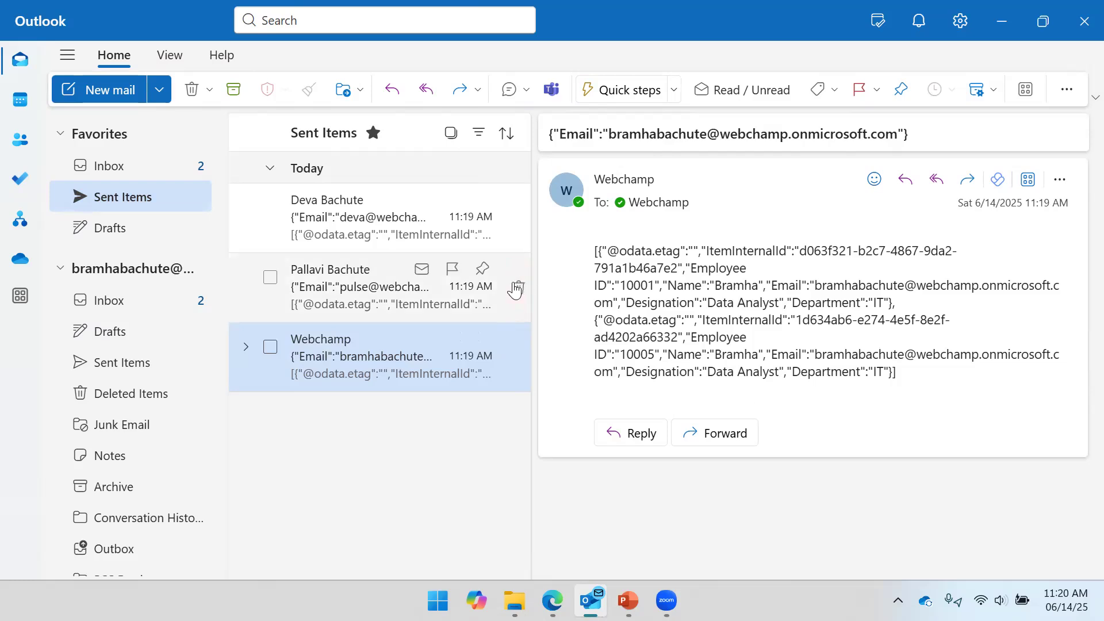
Step: Examine the other two sent emails, comparing the email addresses in the filtered rows with each recipient
{"action": "left_click", "coordinate": [297, 301]}
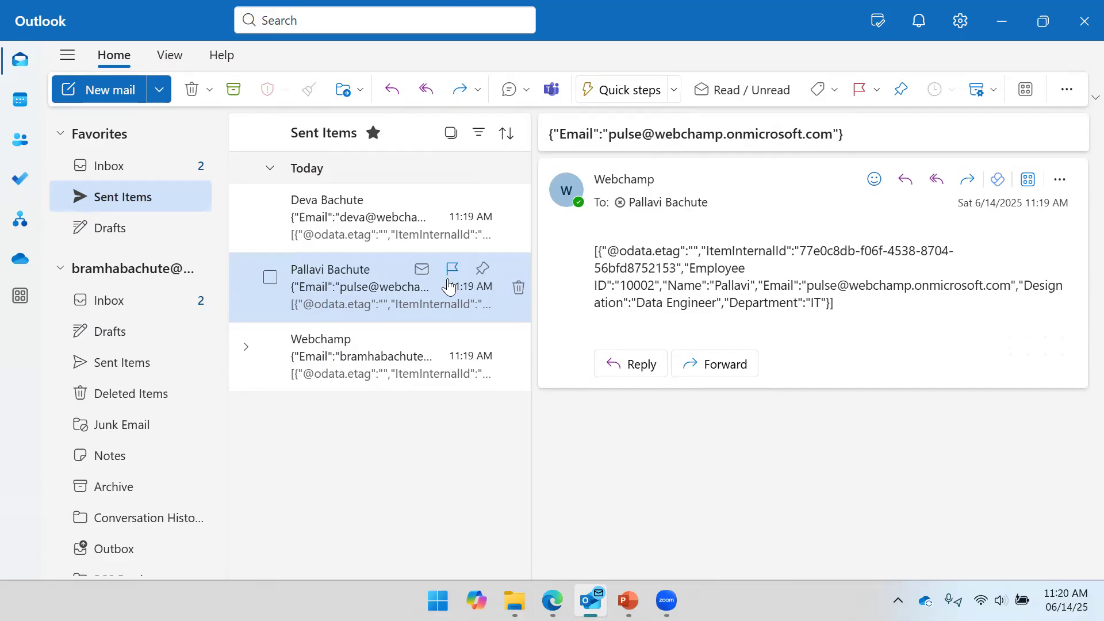
{"action": "left_click", "coordinate": [394, 230]}
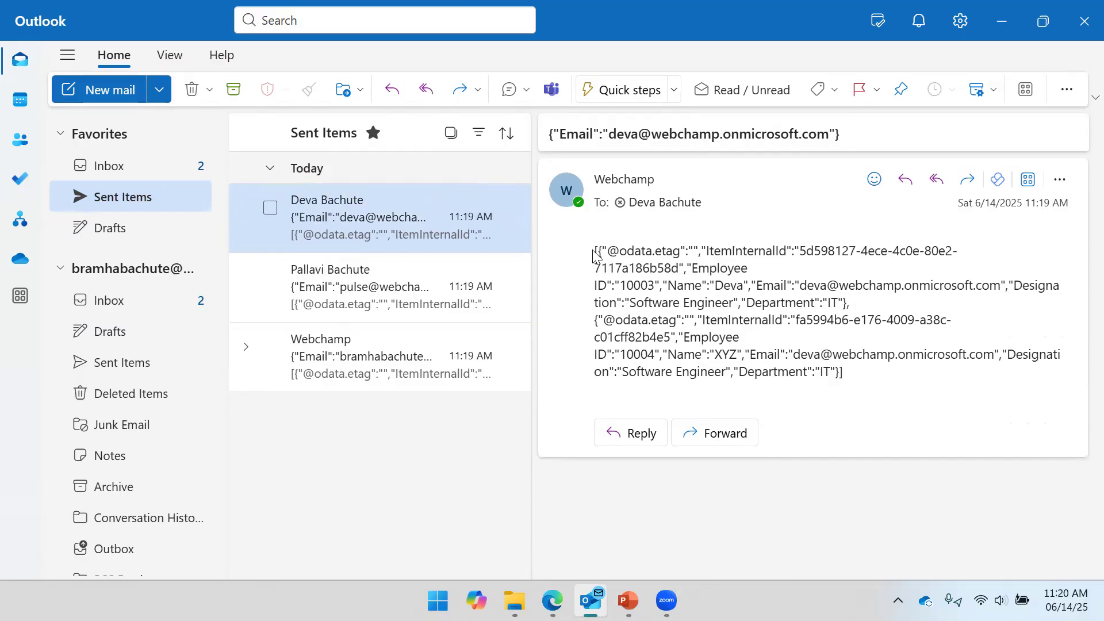
{"action": "left_click_drag", "start_coordinate": [843, 374], "coordinate": [593, 253]}
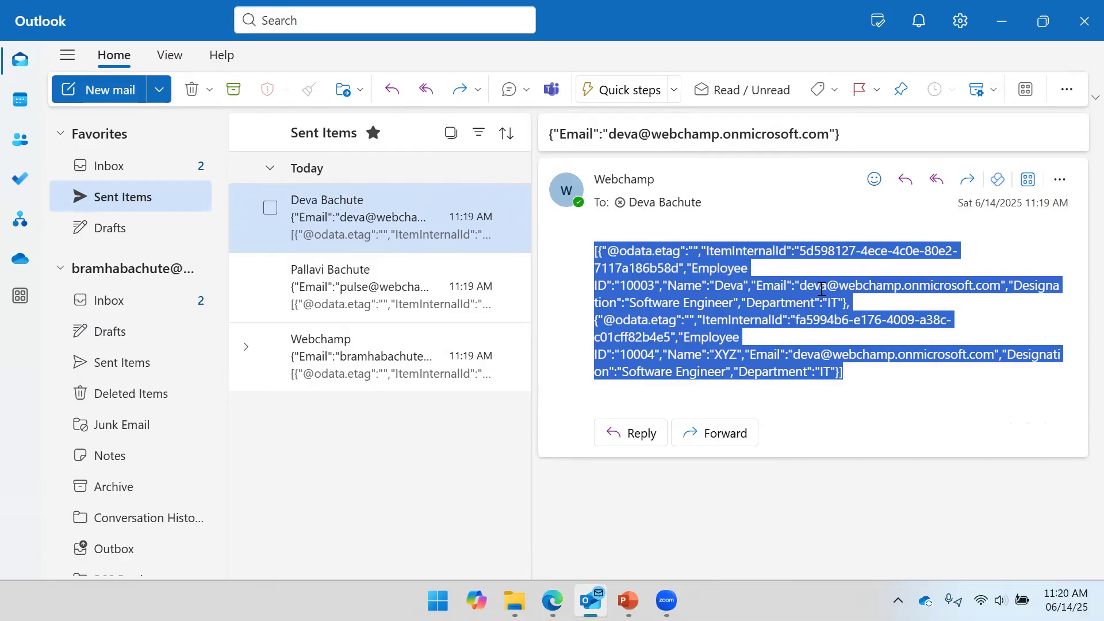
{"action": "left_click", "coordinate": [815, 284]}
{"action": "left_click_drag", "start_coordinate": [803, 289], "coordinate": [997, 286]}
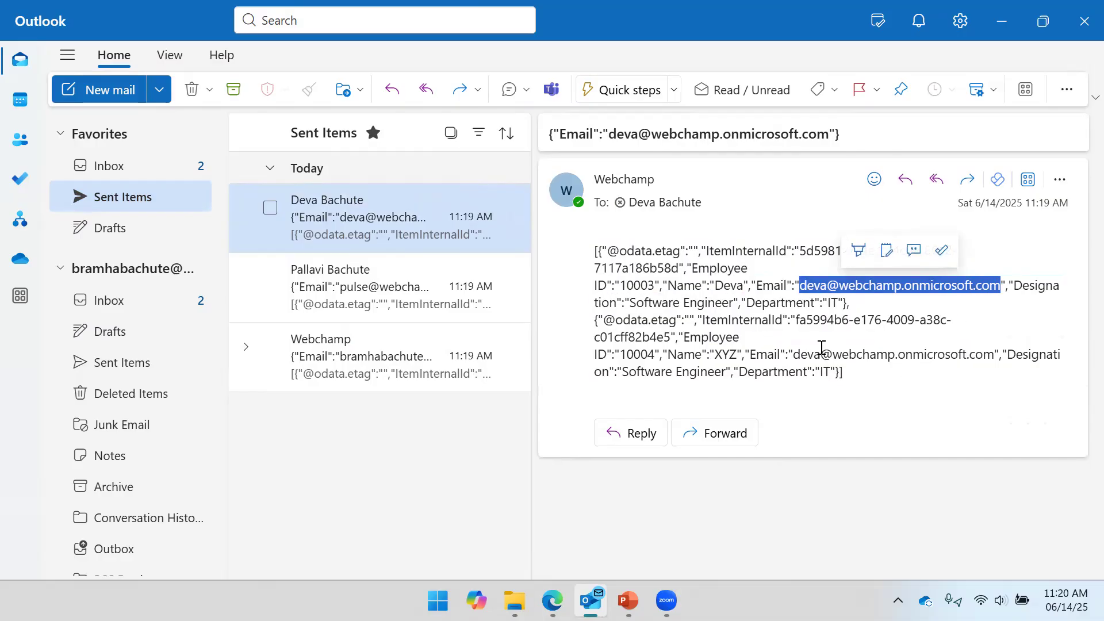
{"action": "left_click_drag", "start_coordinate": [794, 355], "coordinate": [937, 354]}
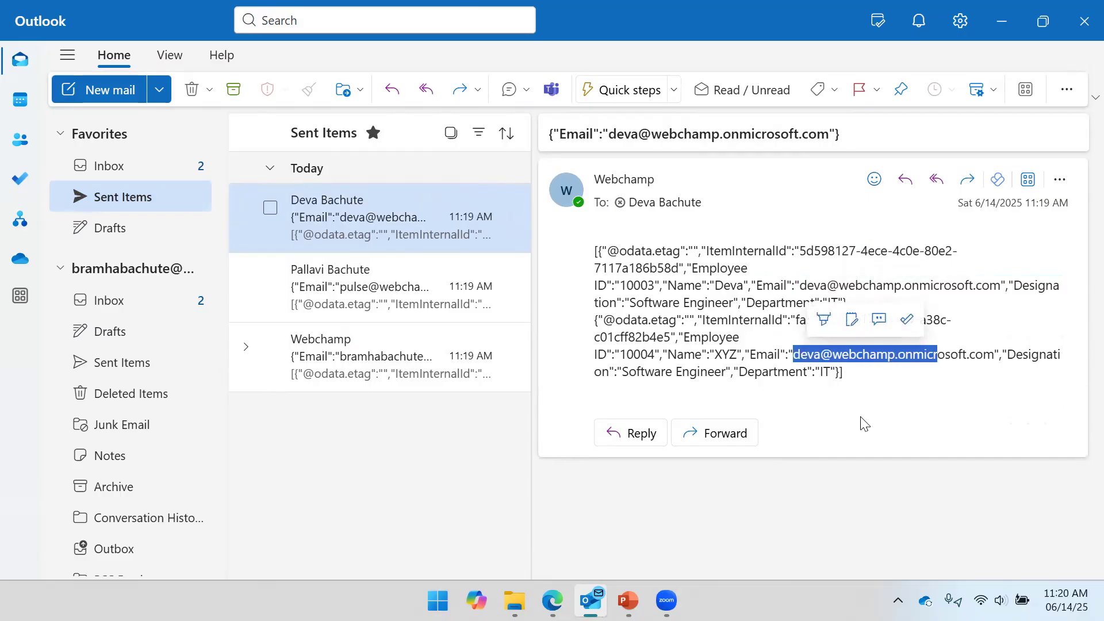
{"action": "left_click", "coordinate": [309, 299]}
{"action": "left_click", "coordinate": [331, 245]}
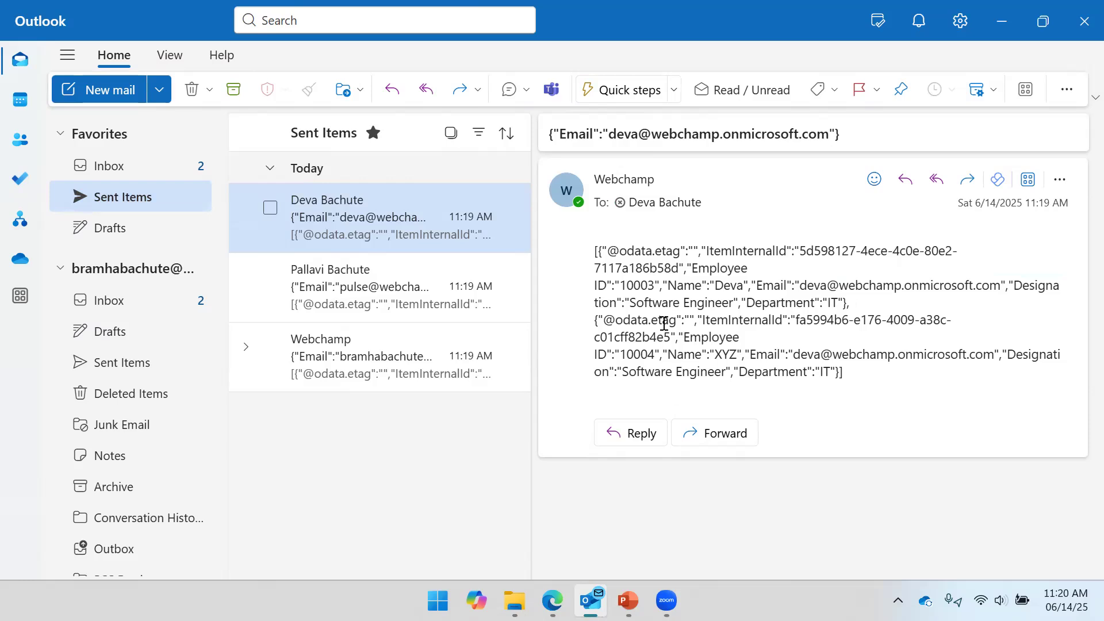
Step: Delete all the newly sent test emails from Sent Items
{"action": "left_click", "coordinate": [451, 132]}
{"action": "left_click", "coordinate": [271, 132]}
{"action": "left_click", "coordinate": [192, 90]}
{"action": "left_click", "coordinate": [632, 336]}
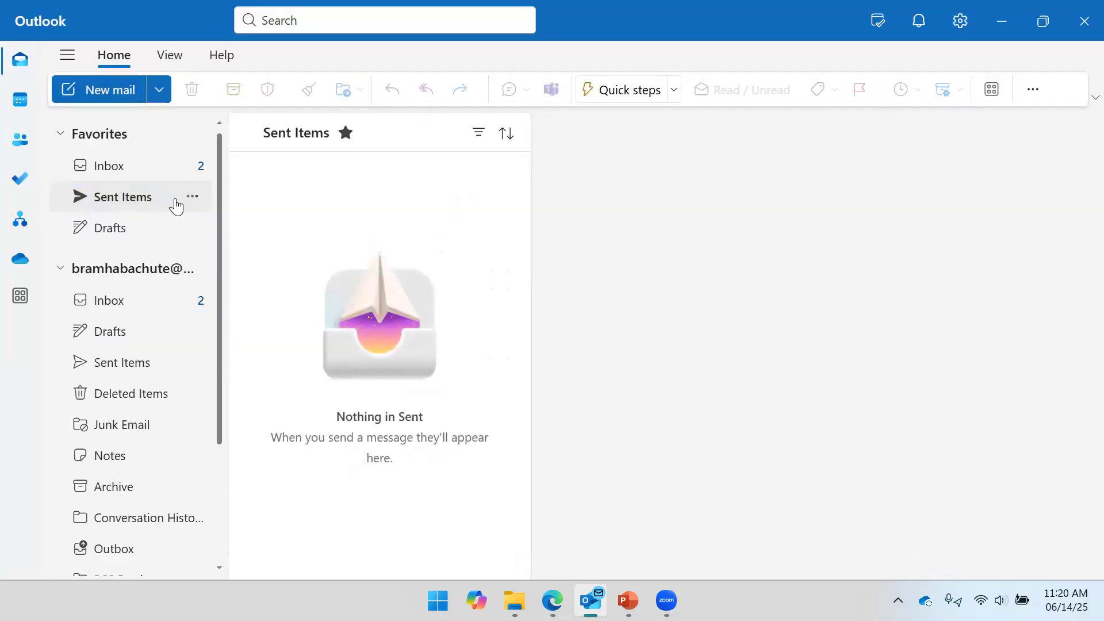
Step: Delete all the test emails received in the Focused section of the Inbox
{"action": "left_click", "coordinate": [139, 175]}
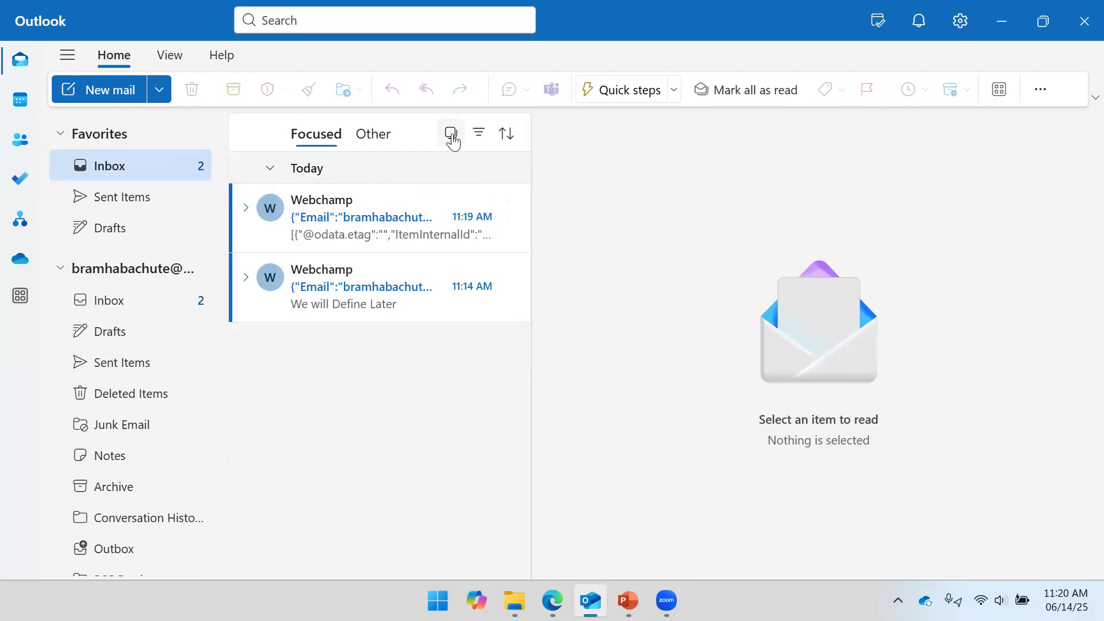
{"action": "left_click", "coordinate": [451, 132]}
{"action": "left_click", "coordinate": [270, 132]}
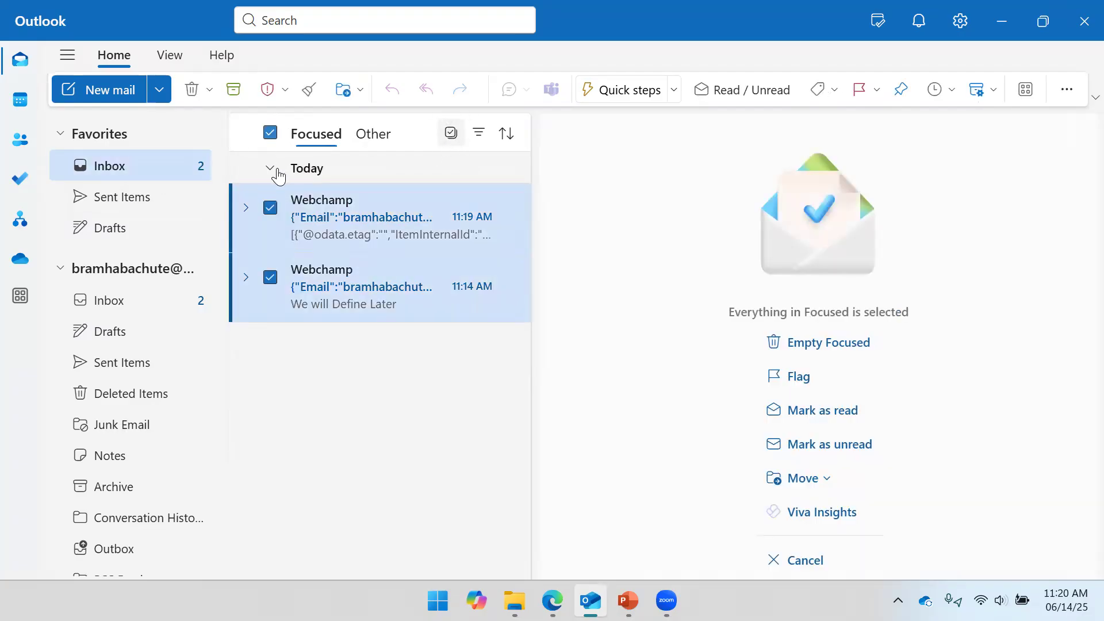
{"action": "left_click", "coordinate": [191, 89]}
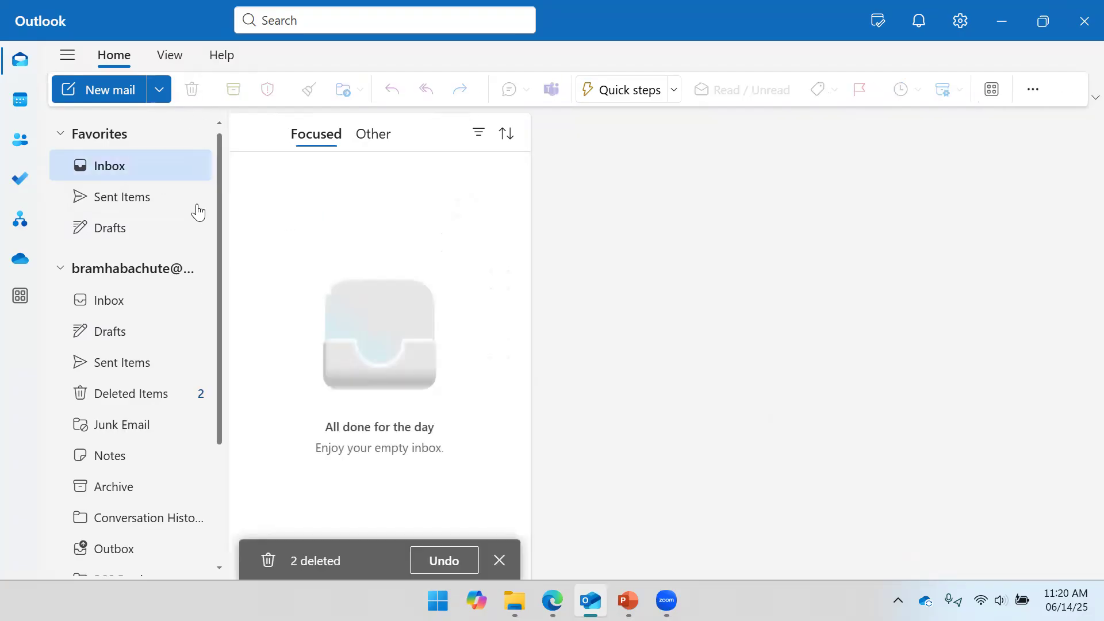
Step: Check that Sent Items is cleared, switch to the flow run in Power Automate and reopen the flow for editing
{"action": "left_click", "coordinate": [148, 197]}
{"action": "mouse_move", "coordinate": [551, 600]}
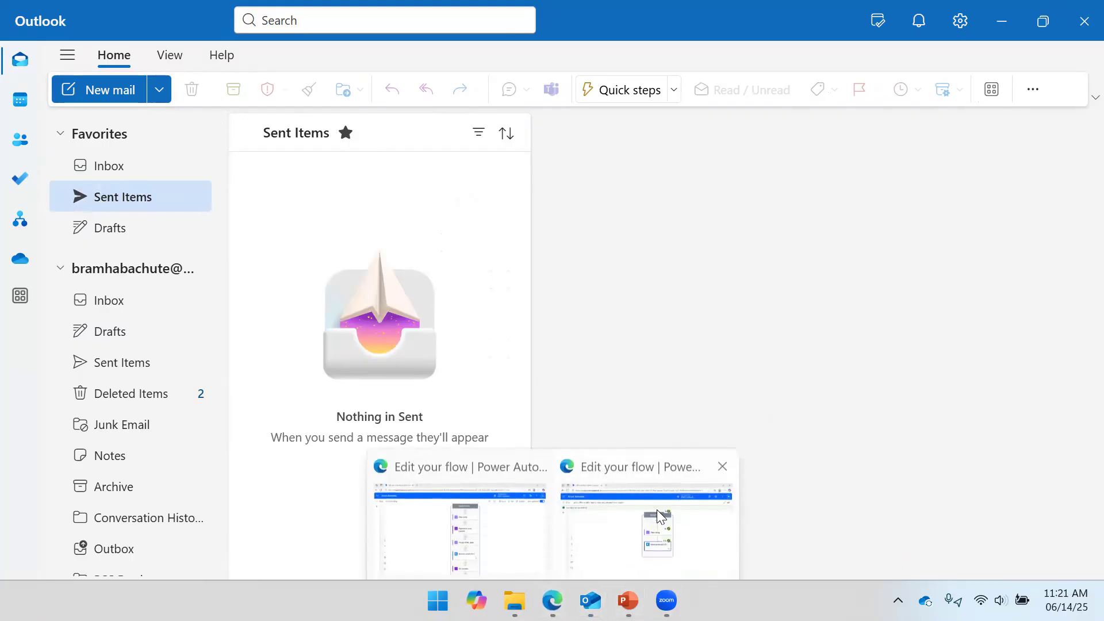
{"action": "left_click", "coordinate": [653, 509]}
{"action": "left_click", "coordinate": [881, 316]}
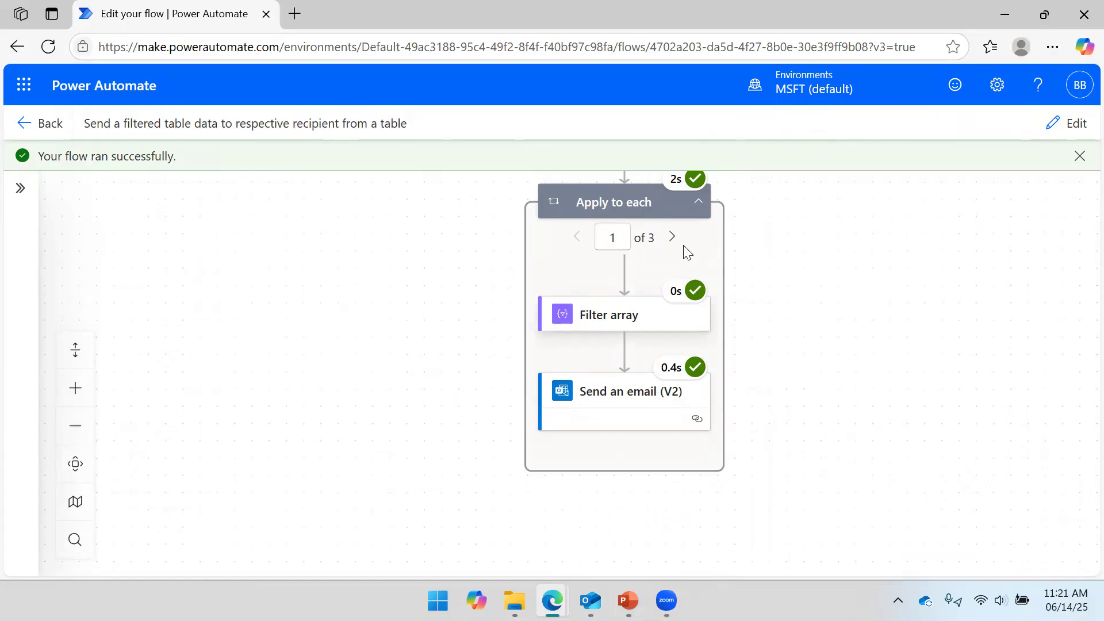
{"action": "left_click", "coordinate": [1067, 123]}
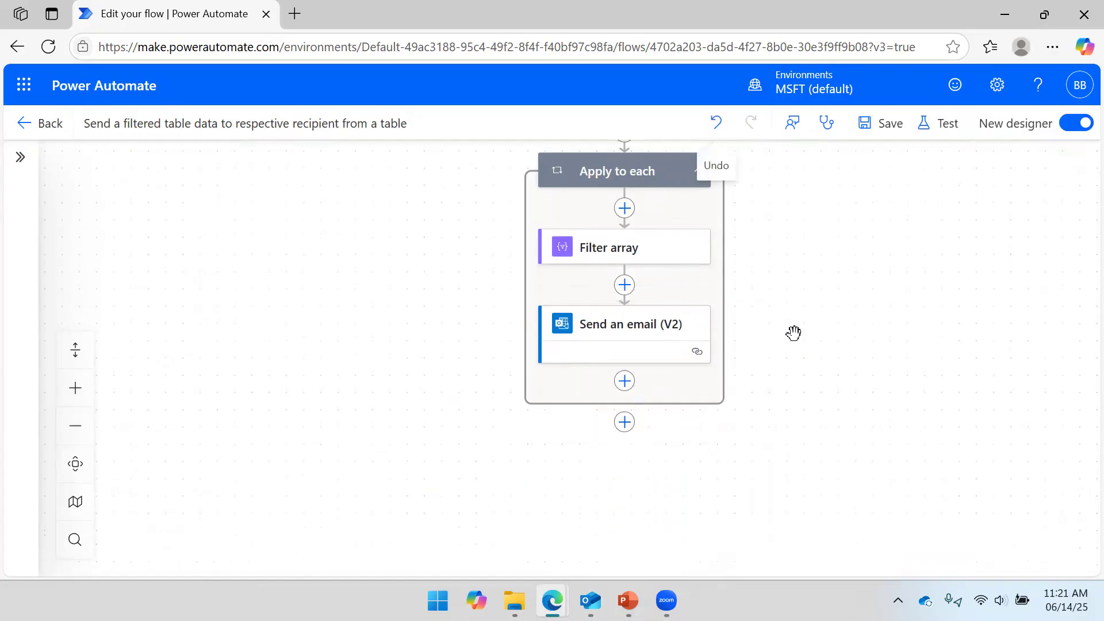
Step: Insert a Create HTML table data operation between Filter array and Send an email (V2)
{"action": "left_click", "coordinate": [624, 284]}
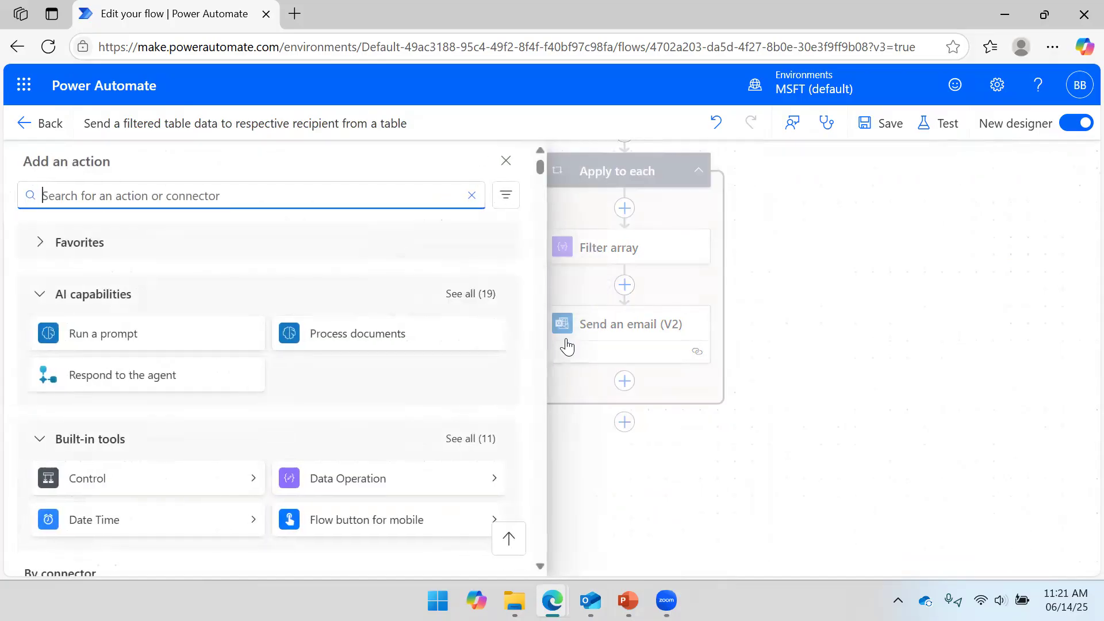
{"action": "left_click", "coordinate": [493, 480]}
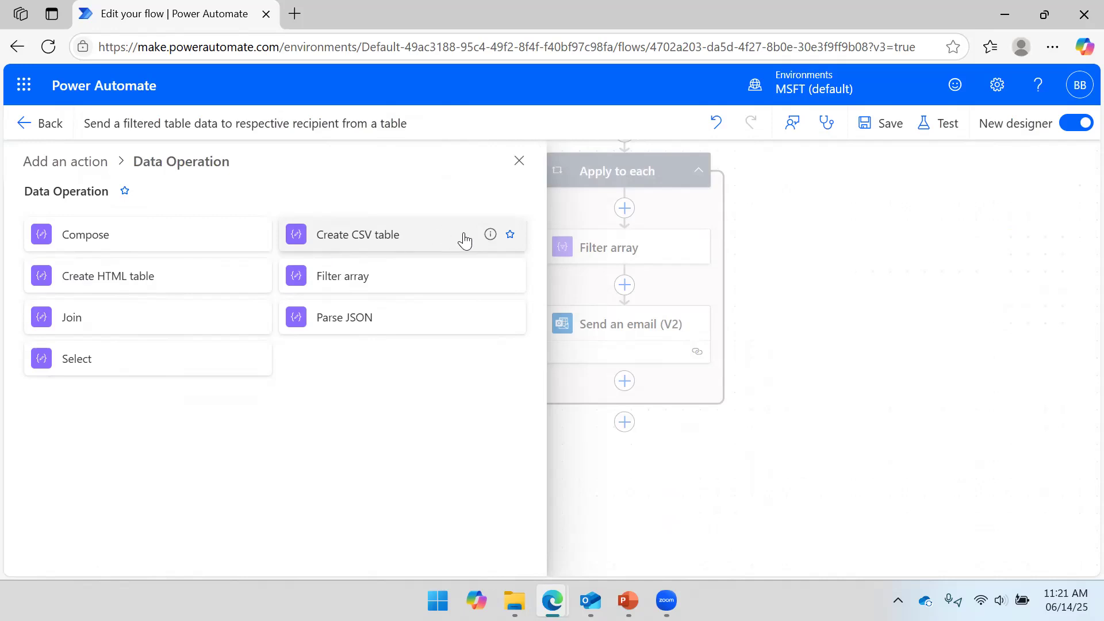
{"action": "mouse_move", "coordinate": [489, 244]}
{"action": "left_click", "coordinate": [83, 289]}
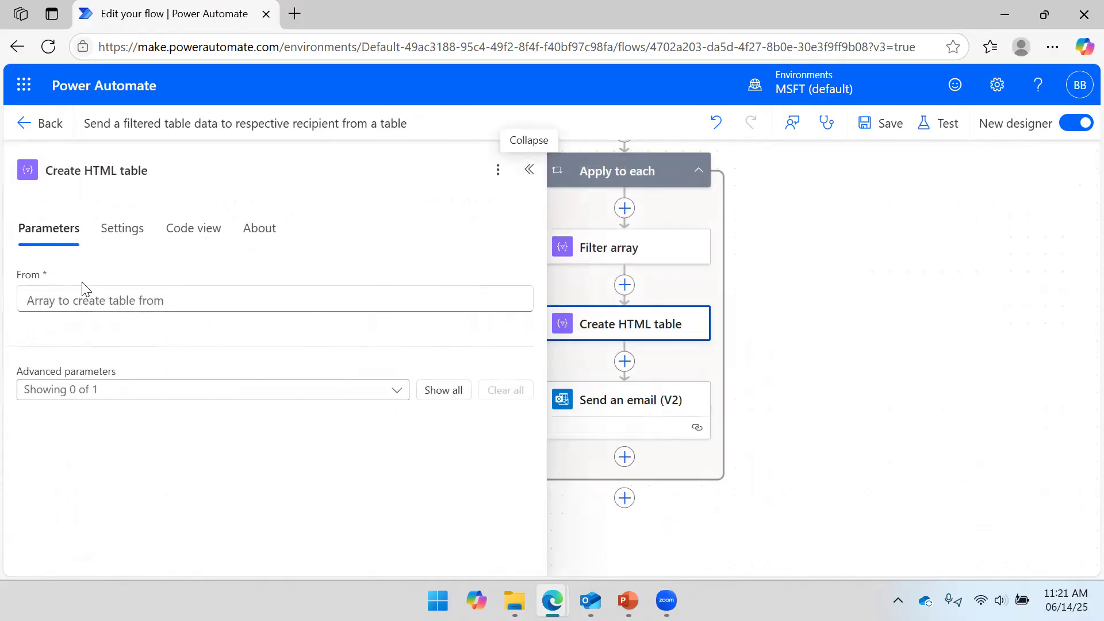
Step: Set the From input of Create HTML table to the Body output of Filter array
{"action": "left_click_drag", "start_coordinate": [896, 332], "coordinate": [1020, 301]}
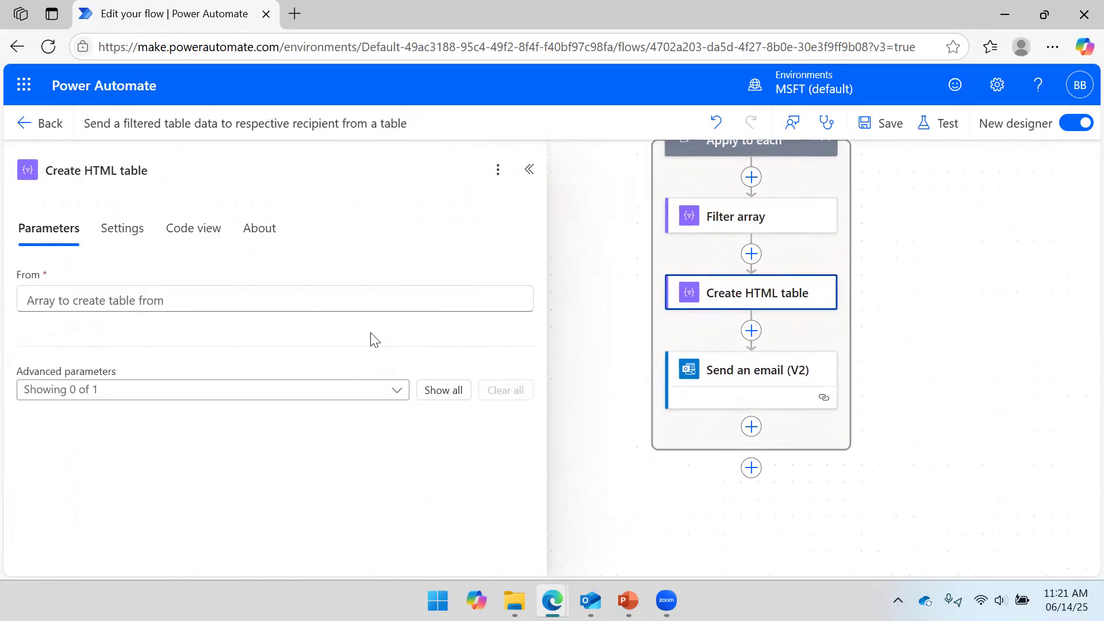
{"action": "left_click", "coordinate": [230, 295]}
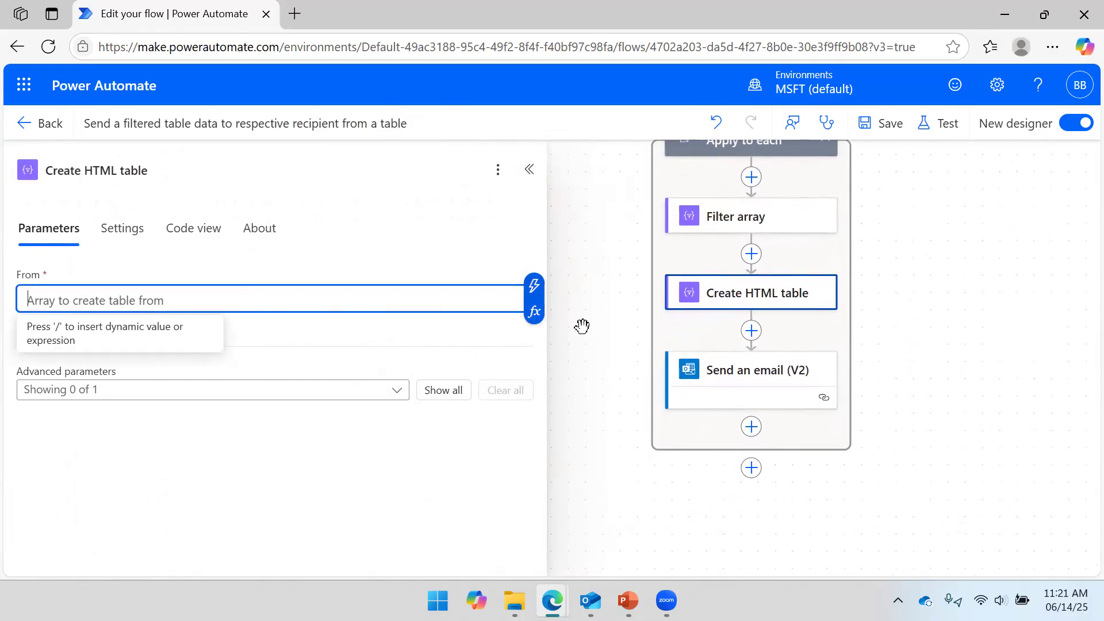
{"action": "left_click", "coordinate": [534, 312]}
{"action": "left_click", "coordinate": [704, 382]}
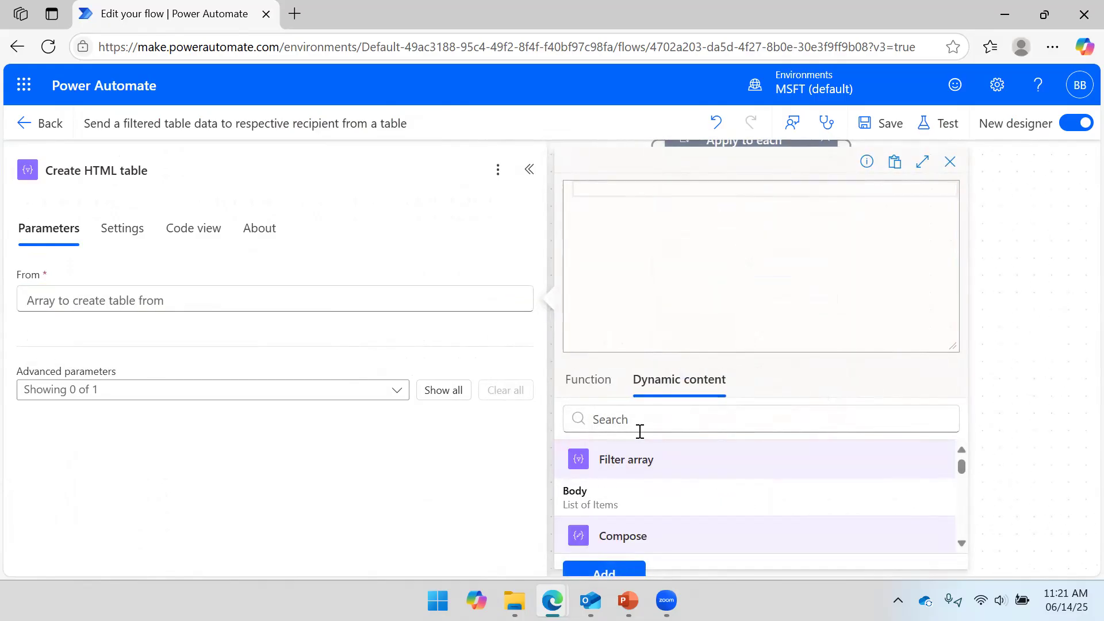
{"action": "left_click", "coordinate": [599, 504]}
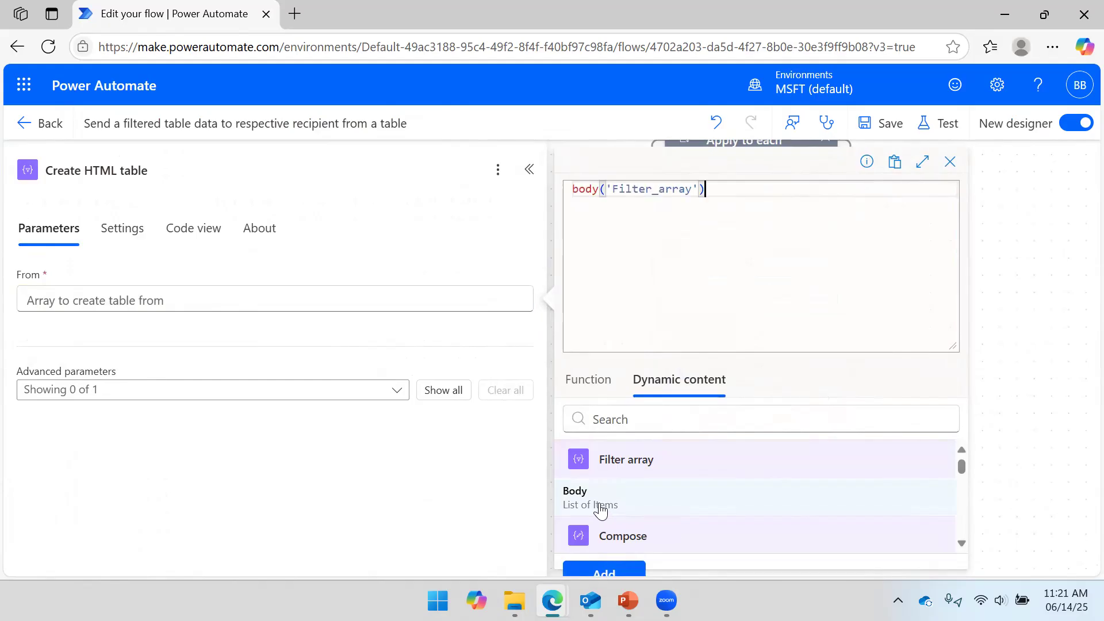
{"action": "left_click", "coordinate": [603, 572]}
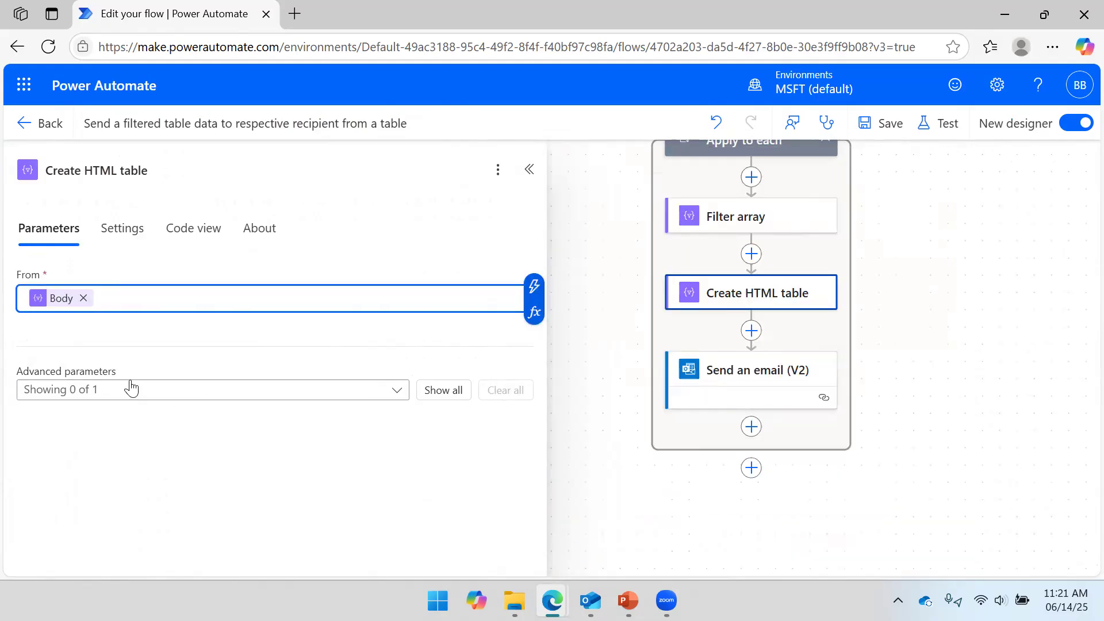
Step: Show the advanced Columns parameter of Create HTML table and set it to Custom
{"action": "left_click", "coordinate": [212, 391]}
{"action": "left_click", "coordinate": [138, 416]}
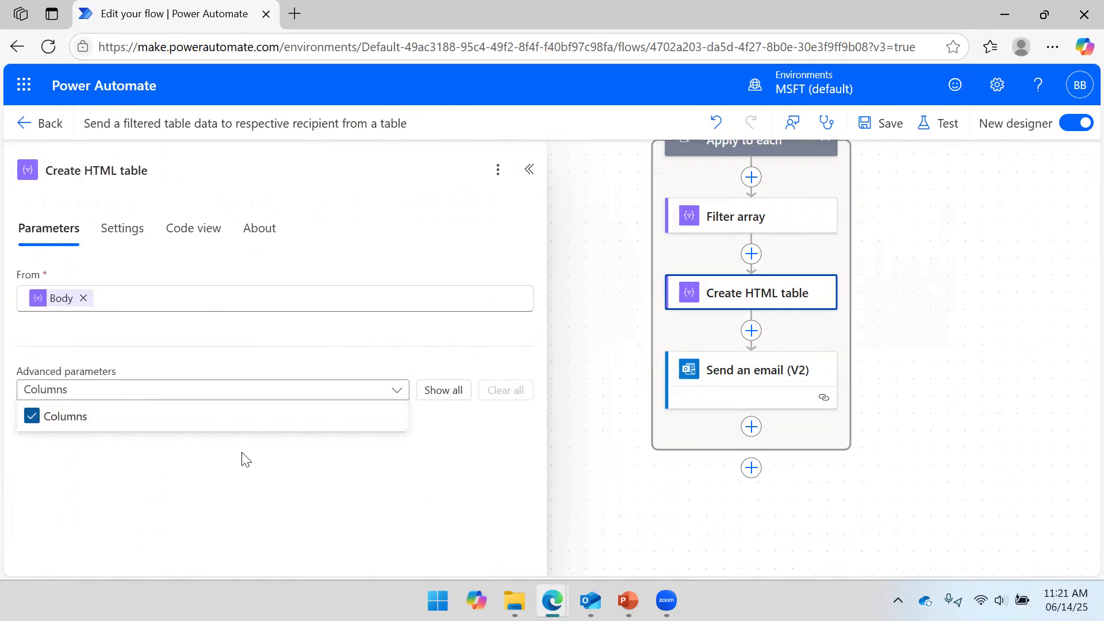
{"action": "left_click", "coordinate": [276, 455]}
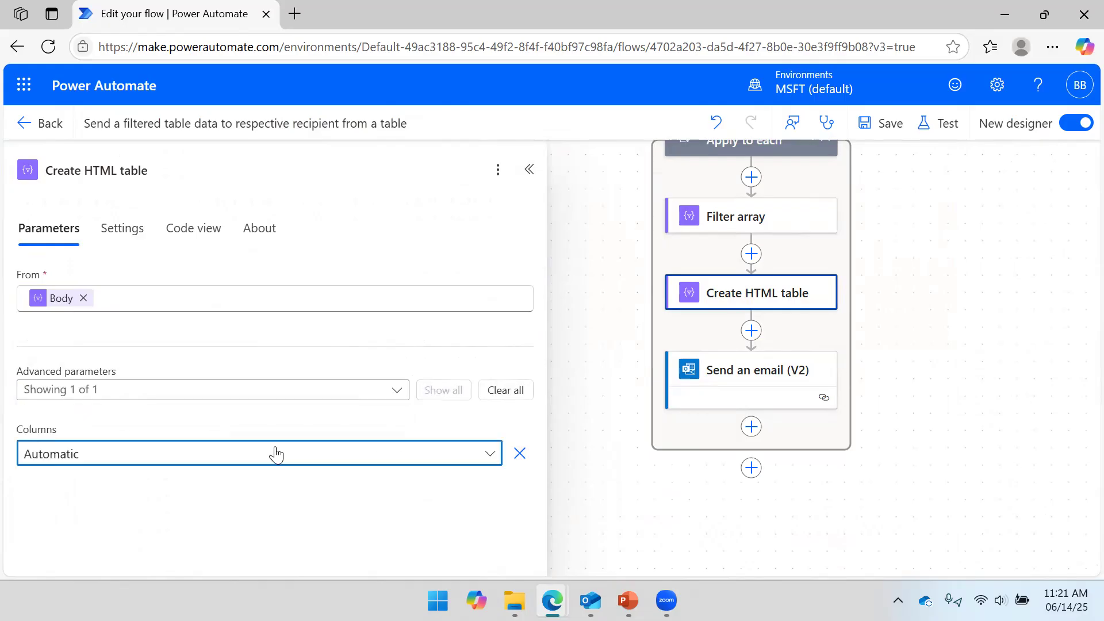
{"action": "left_click", "coordinate": [275, 453]}
{"action": "left_click", "coordinate": [134, 510]}
{"action": "left_click", "coordinate": [402, 299]}
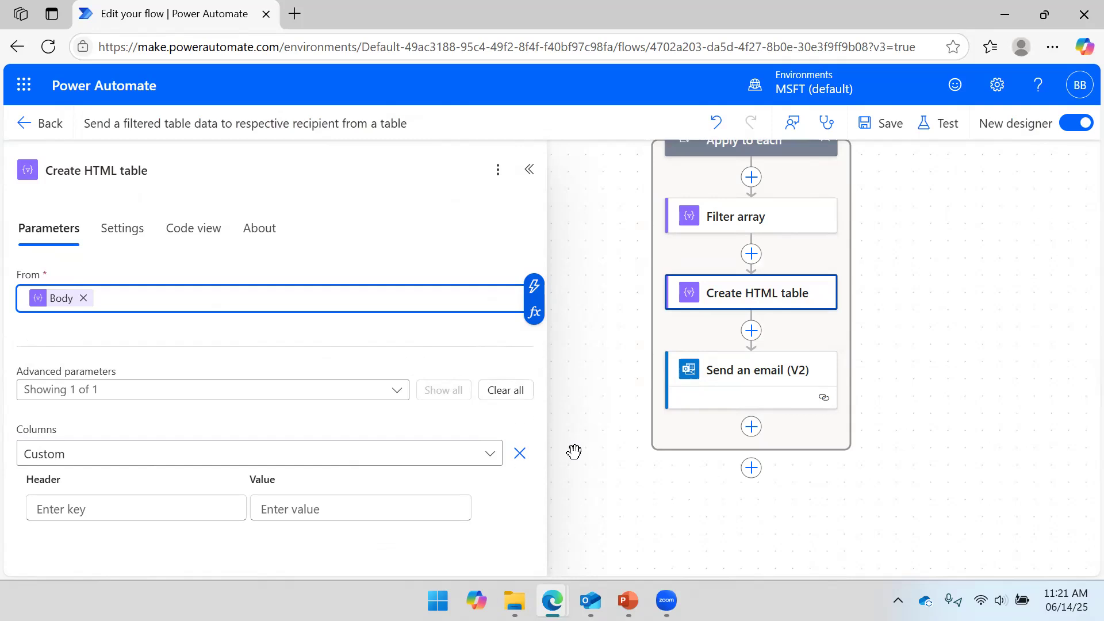
Step: Look up the column headers in the Employee workbook and return to the Create HTML table action in Power Automate
{"action": "left_click", "coordinate": [131, 516]}
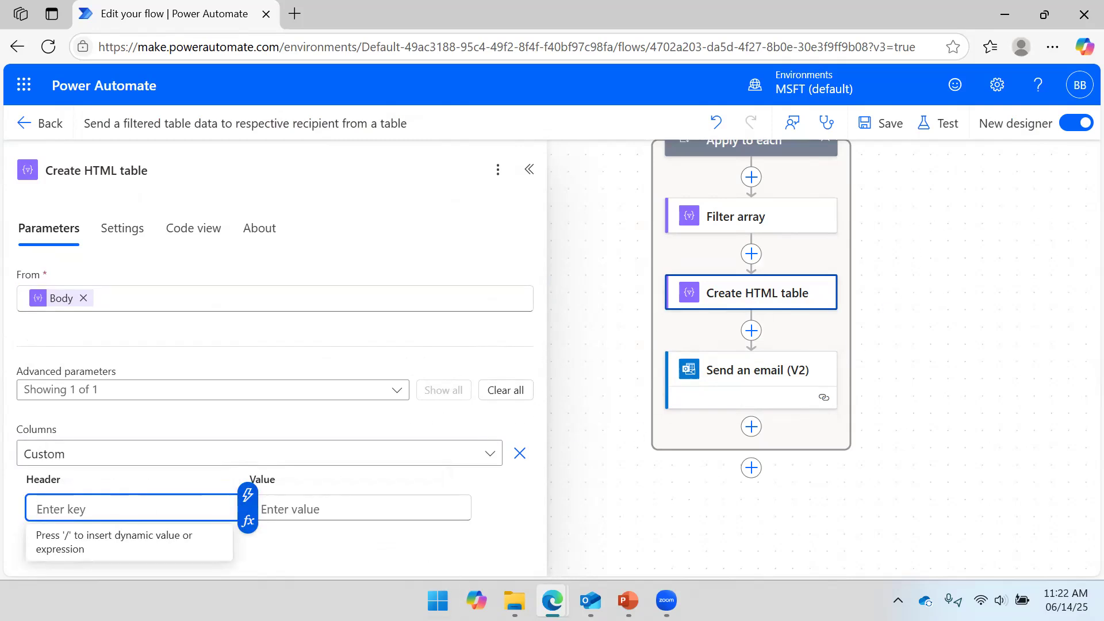
{"action": "left_click", "coordinate": [514, 600]}
{"action": "left_click", "coordinate": [311, 202]}
{"action": "double_click", "coordinate": [268, 162]}
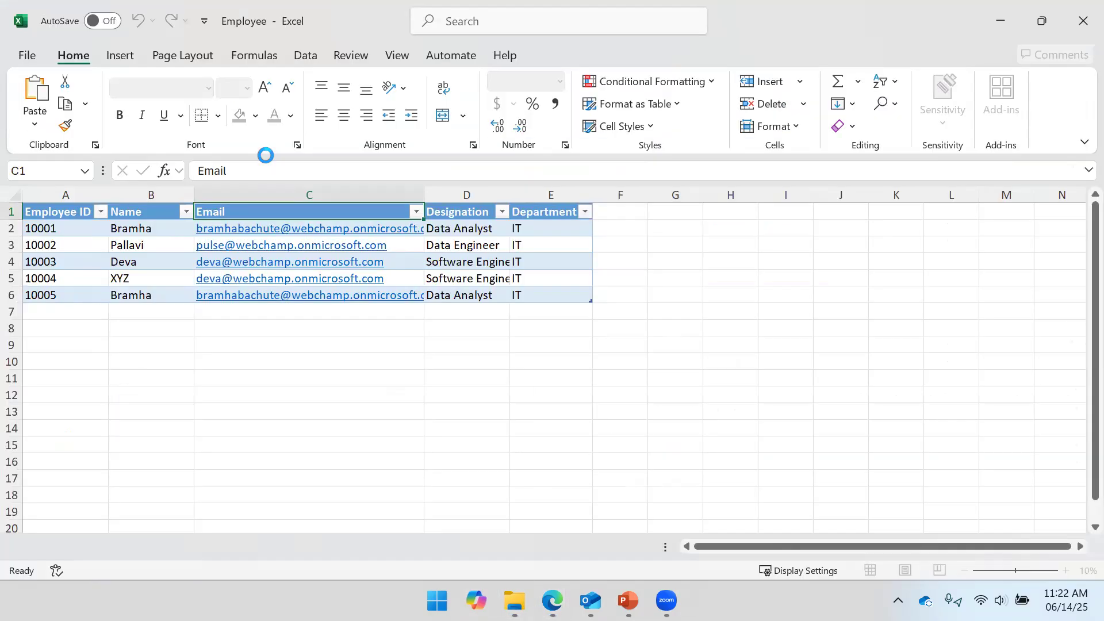
{"action": "key", "text": "alt+Tab"}
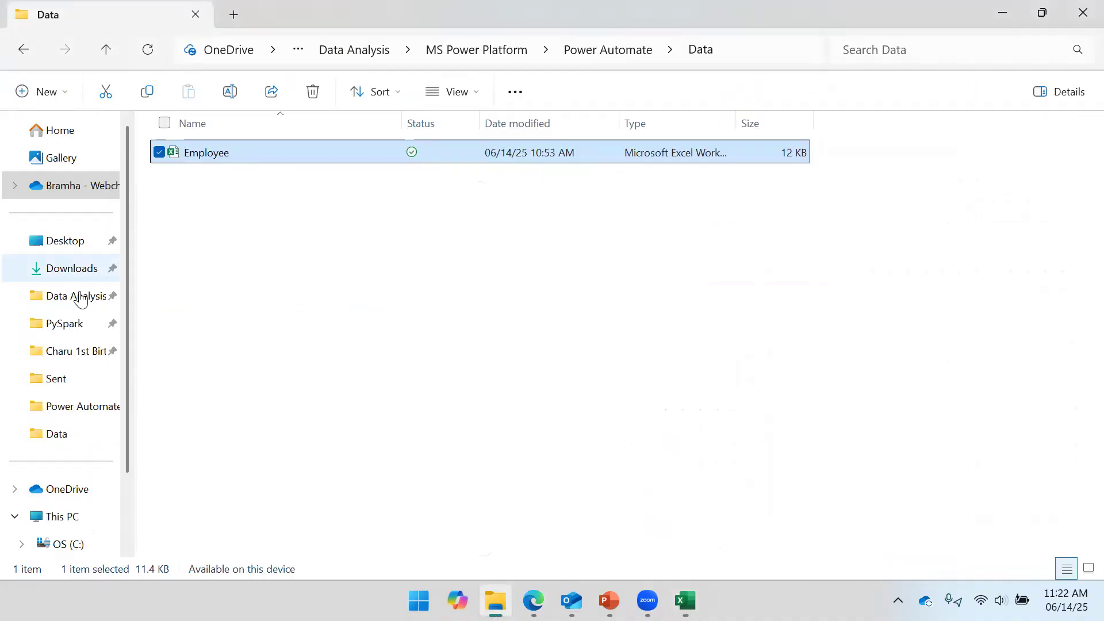
{"action": "mouse_move", "coordinate": [533, 600]}
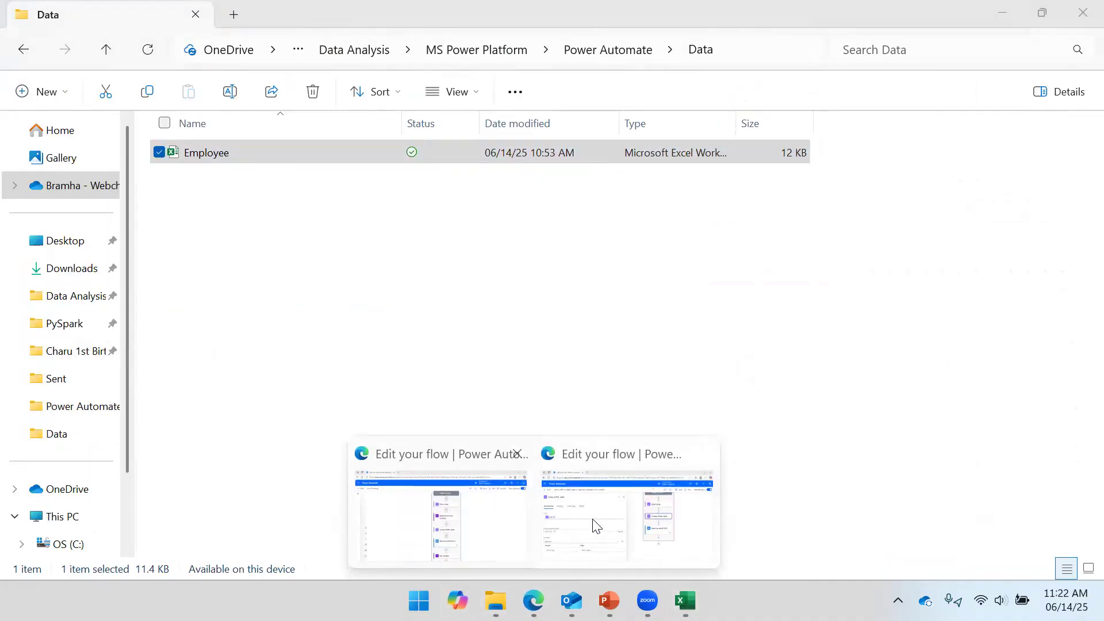
{"action": "left_click", "coordinate": [628, 523]}
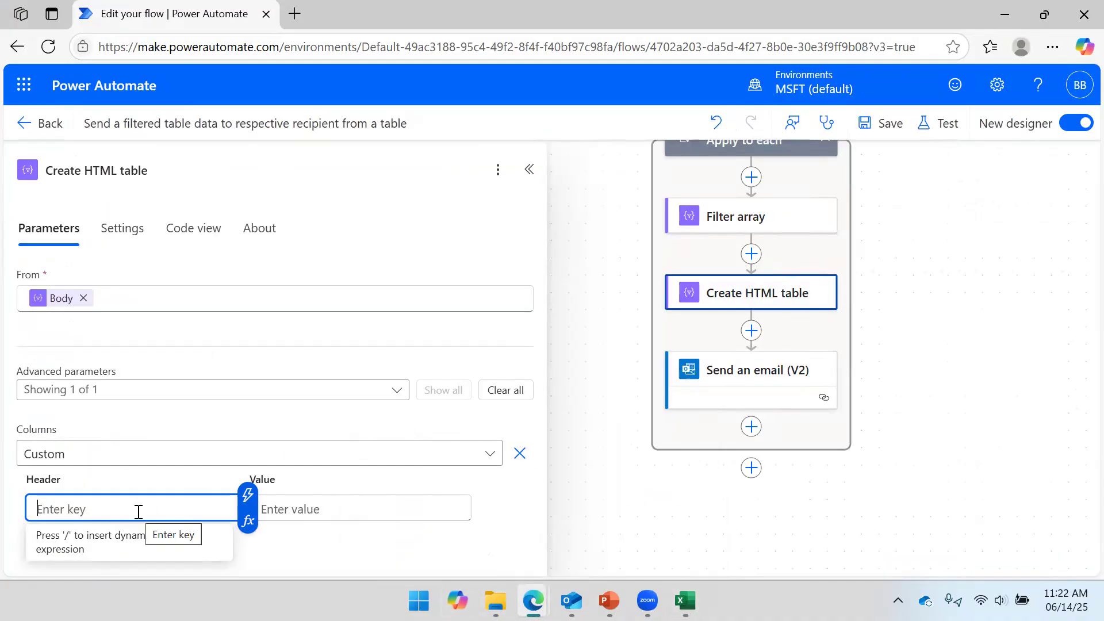
Step: Try to add a custom column with header Emp ID and the Employee ID value from List rows present in a table
{"action": "type", "text": "Emp ID"}
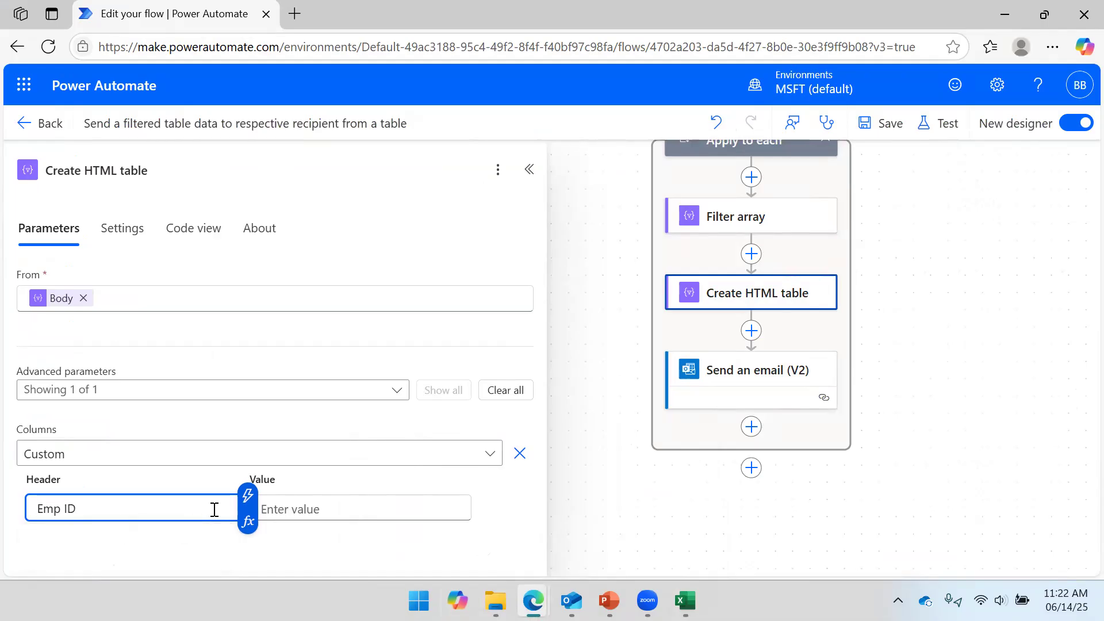
{"action": "key", "text": "Tab"}
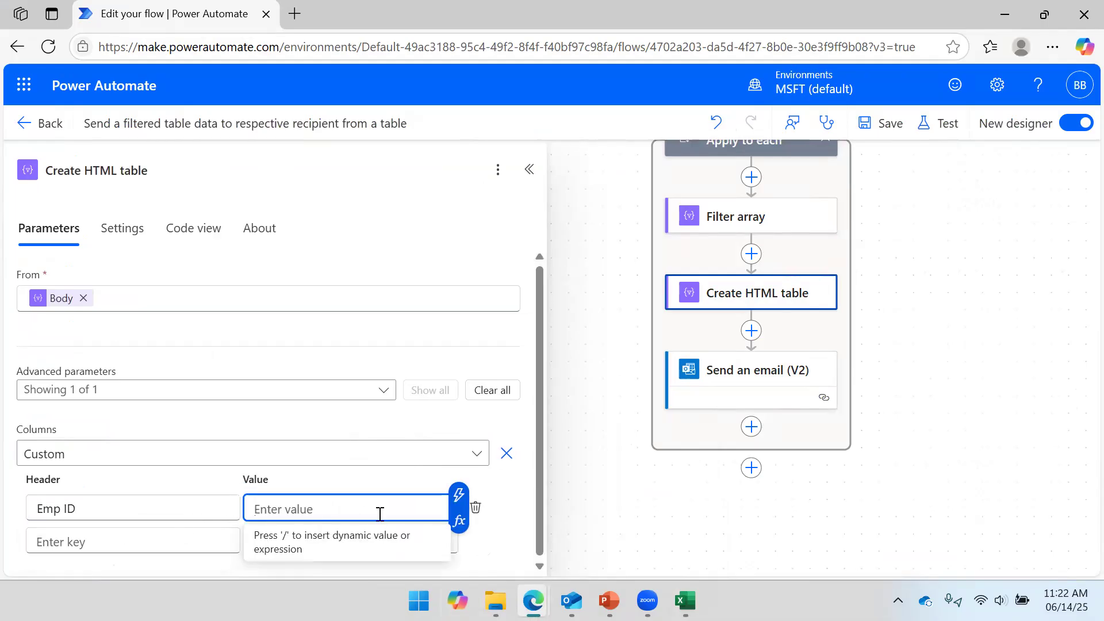
{"action": "left_click", "coordinate": [458, 495]}
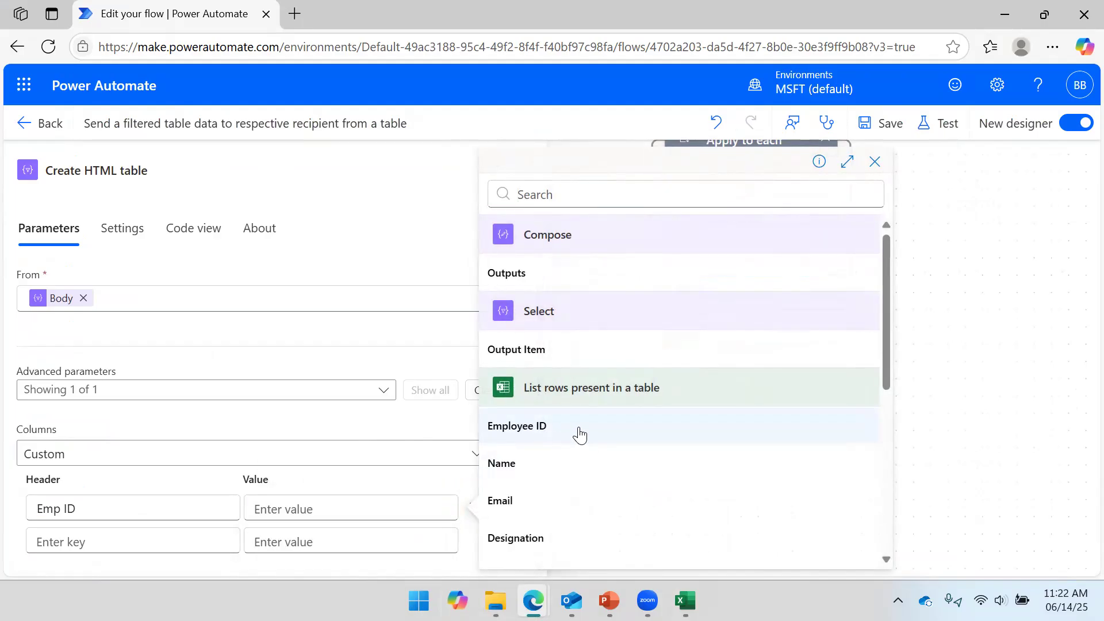
{"action": "left_click", "coordinate": [579, 435]}
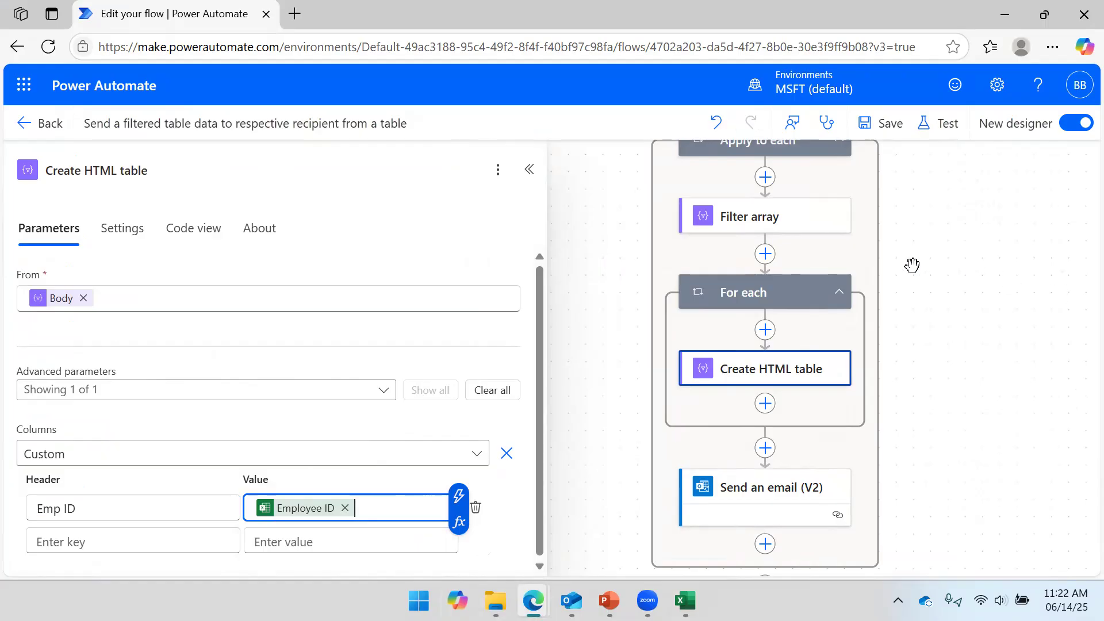
Step: Remove the Emp ID column mapping from Create HTML table and set Columns back to Automatic
{"action": "right_click", "coordinate": [799, 296]}
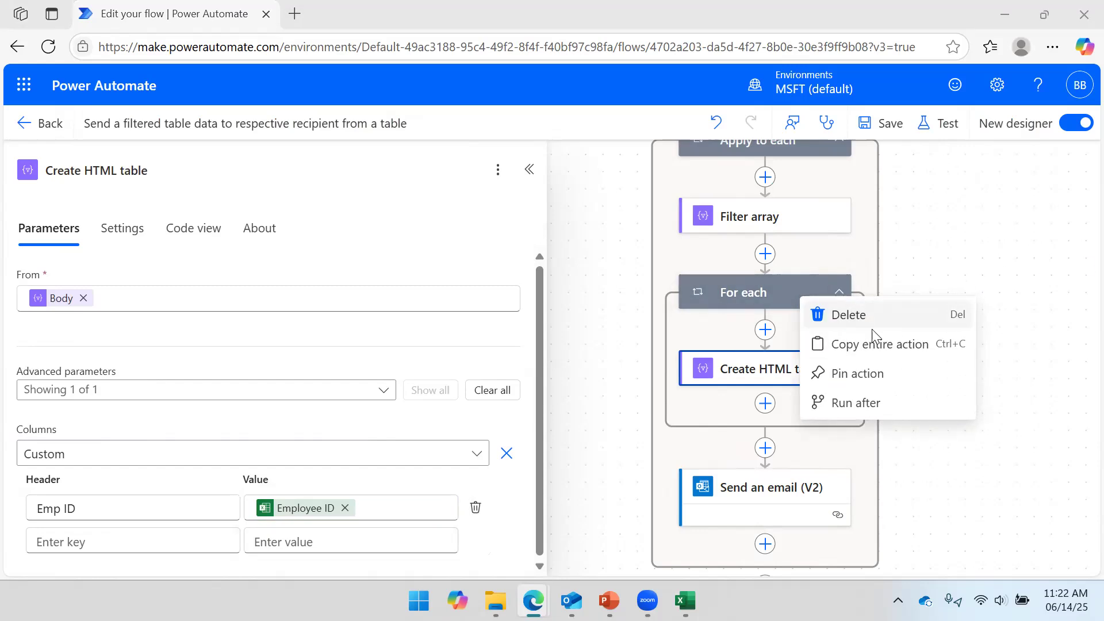
{"action": "left_click", "coordinate": [475, 507]}
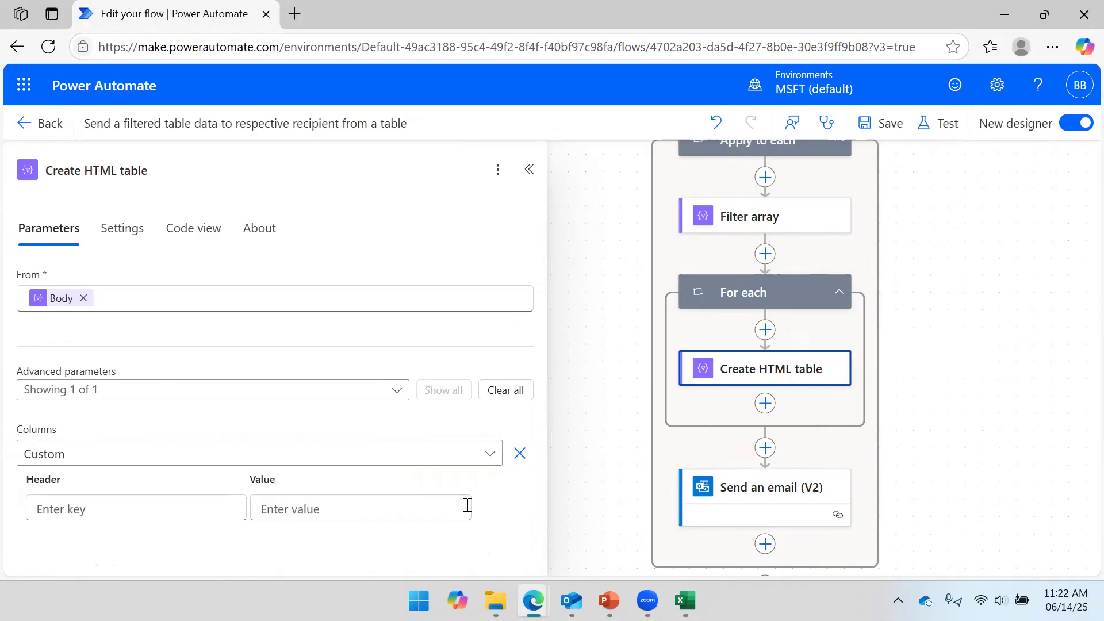
{"action": "left_click", "coordinate": [350, 457]}
{"action": "left_click", "coordinate": [207, 485]}
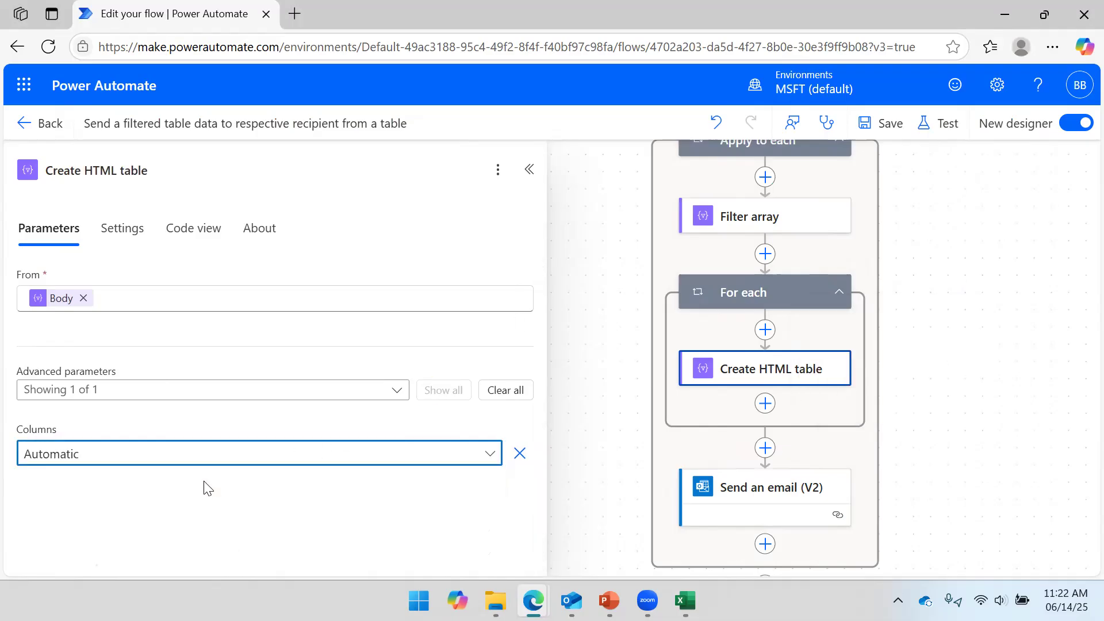
Step: Move Create HTML table out of the For each loop to directly below Filter array, and delete the empty loop
{"action": "left_click", "coordinate": [529, 169]}
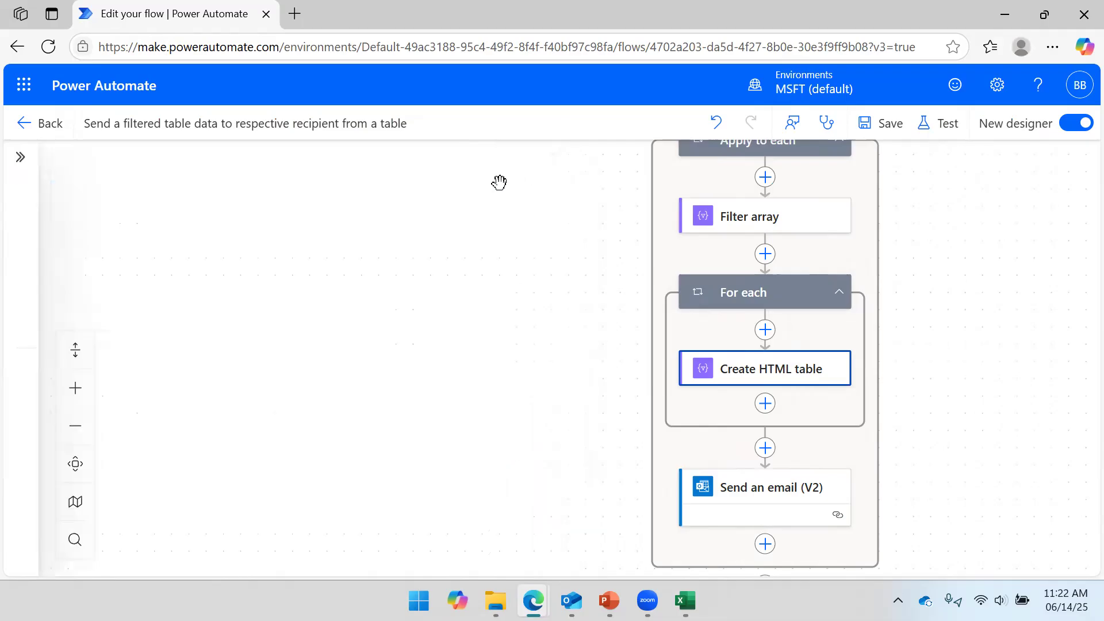
{"action": "left_click_drag", "start_coordinate": [746, 355], "coordinate": [742, 278]}
{"action": "left_click", "coordinate": [731, 366]}
{"action": "right_click", "coordinate": [731, 367]}
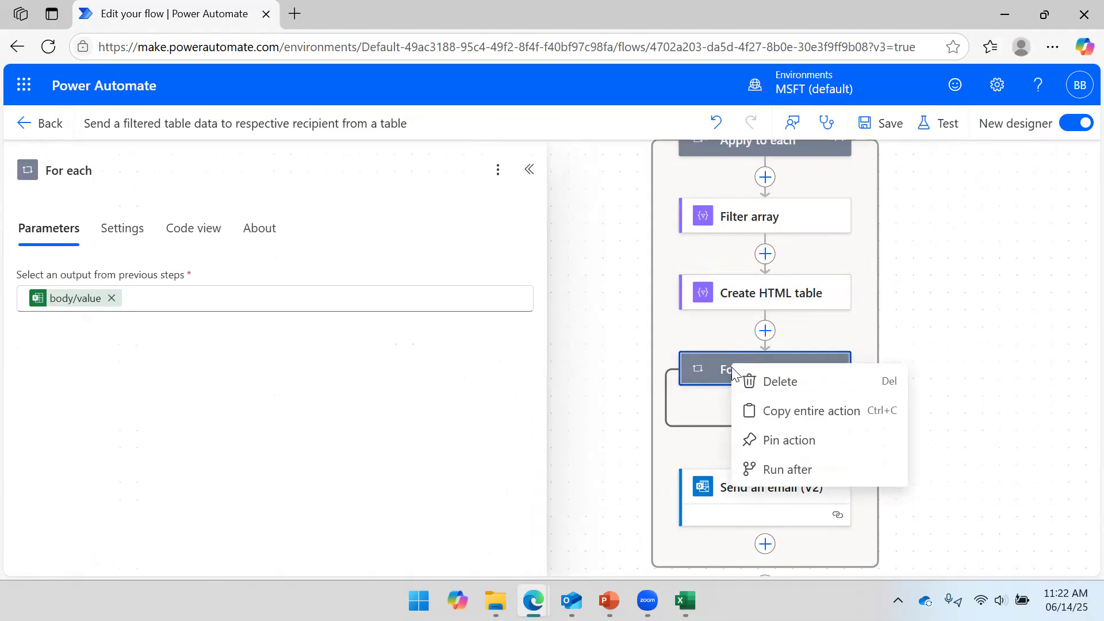
{"action": "left_click", "coordinate": [759, 387]}
{"action": "left_click", "coordinate": [715, 363]}
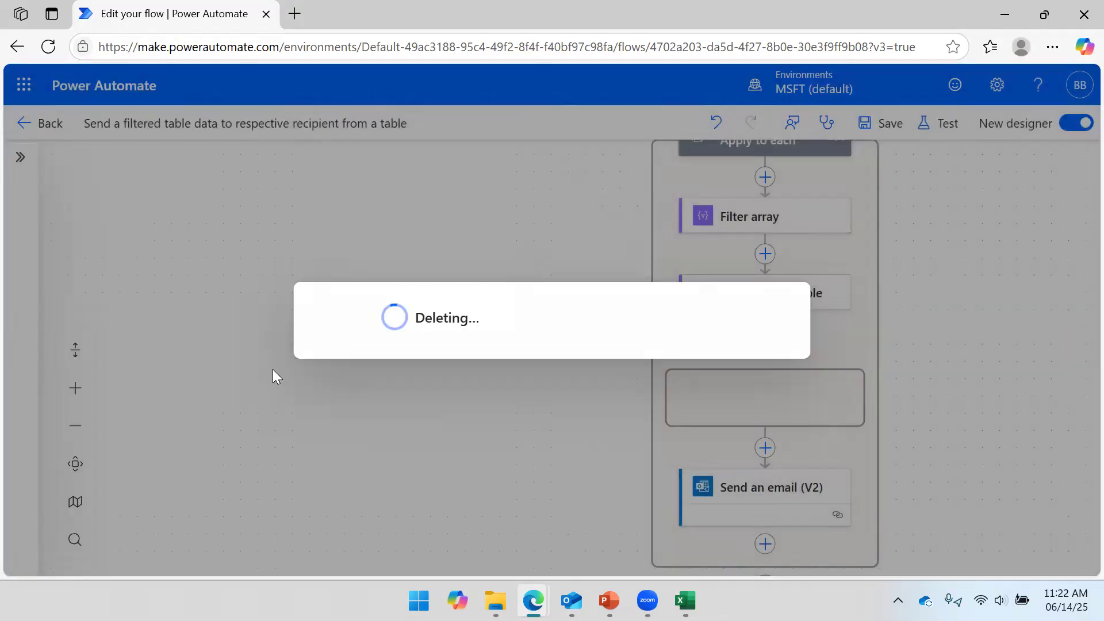
Step: Check the source expression in the From input of Create HTML table and save the flow
{"action": "left_click", "coordinate": [684, 299]}
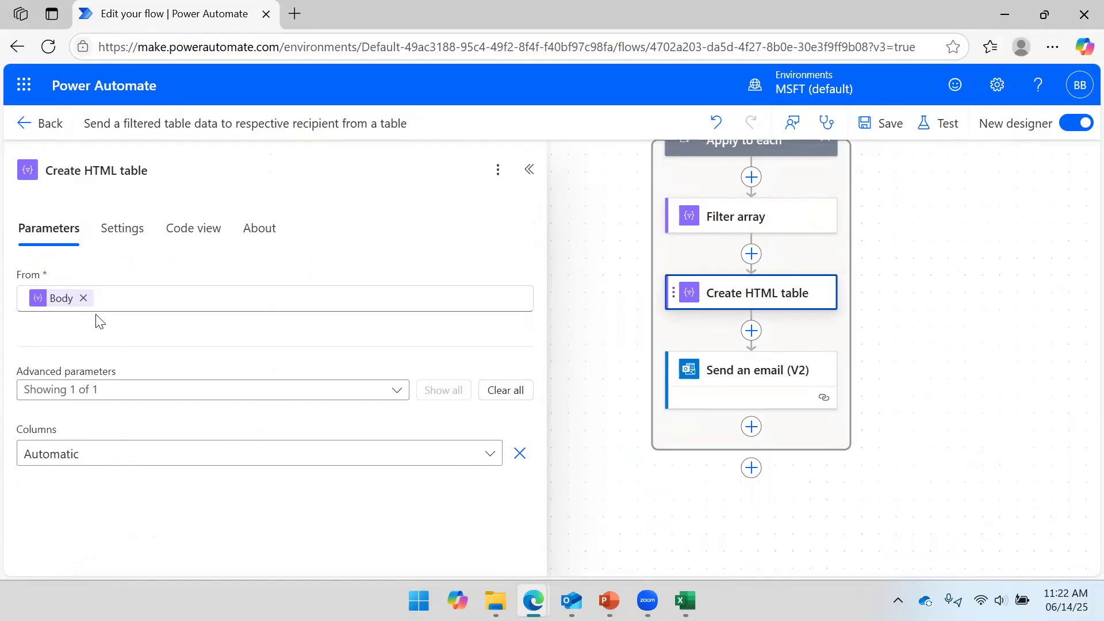
{"action": "mouse_move", "coordinate": [64, 310]}
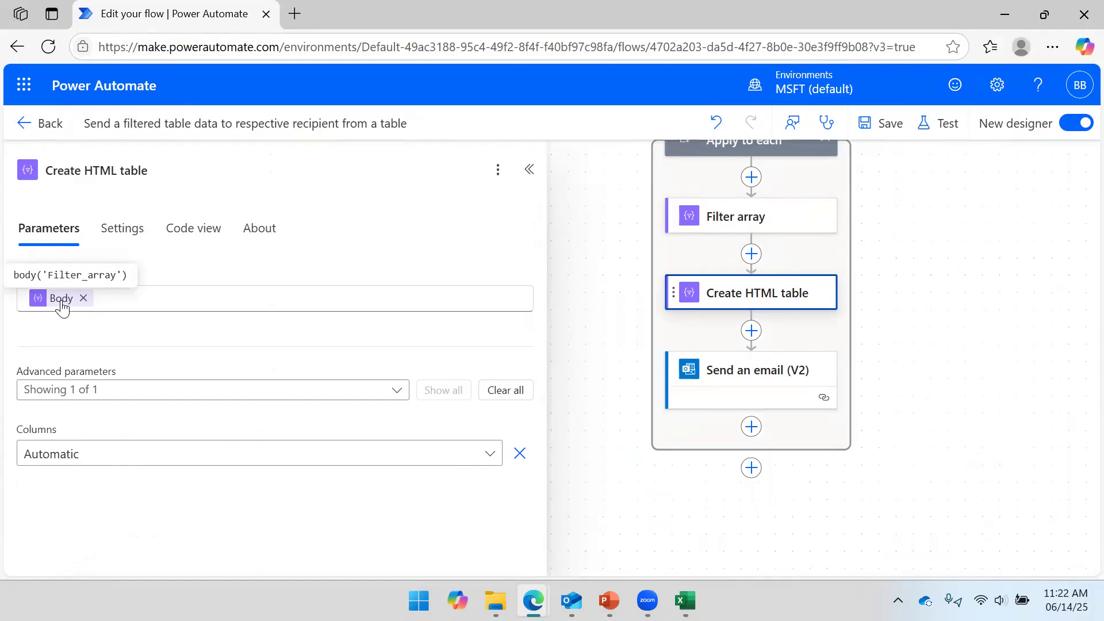
{"action": "left_click", "coordinate": [879, 124]}
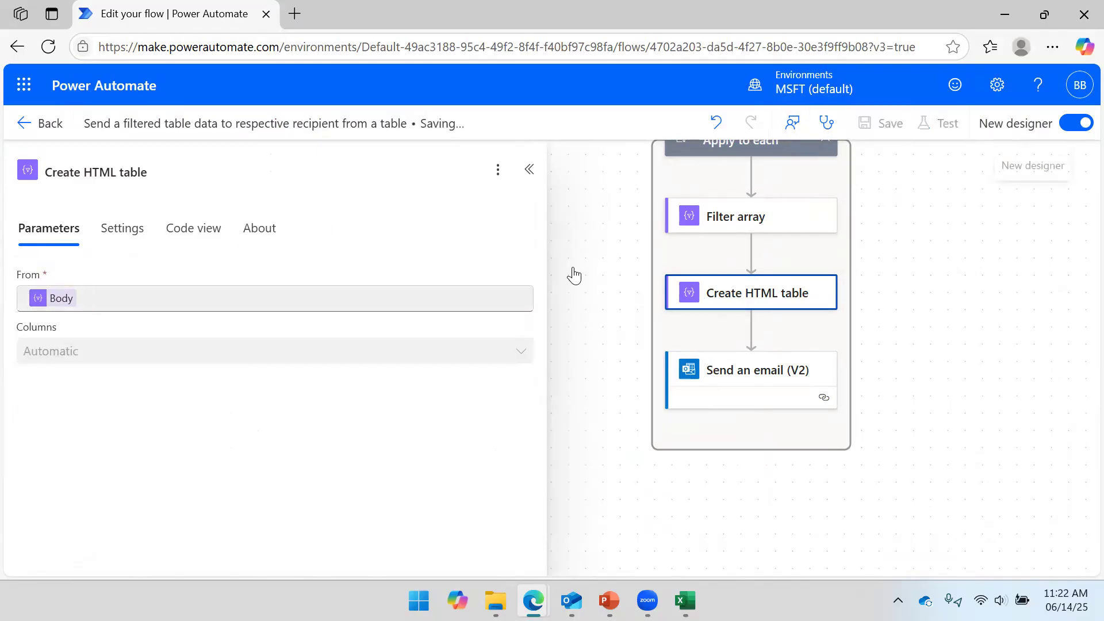
{"action": "left_click", "coordinate": [529, 169]}
Step: Run a manual test of the saved flow
{"action": "left_click_drag", "start_coordinate": [918, 236], "coordinate": [734, 246]}
{"action": "left_click_drag", "start_coordinate": [851, 266], "coordinate": [896, 256]}
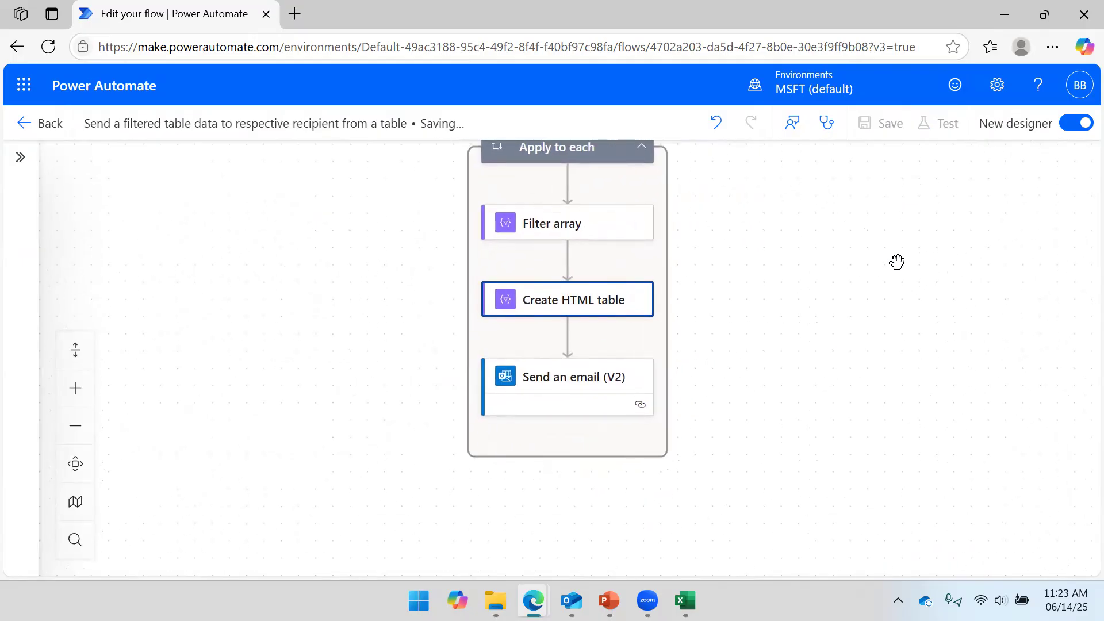
{"action": "left_click_drag", "start_coordinate": [766, 212], "coordinate": [811, 245]}
{"action": "left_click_drag", "start_coordinate": [857, 310], "coordinate": [849, 239]}
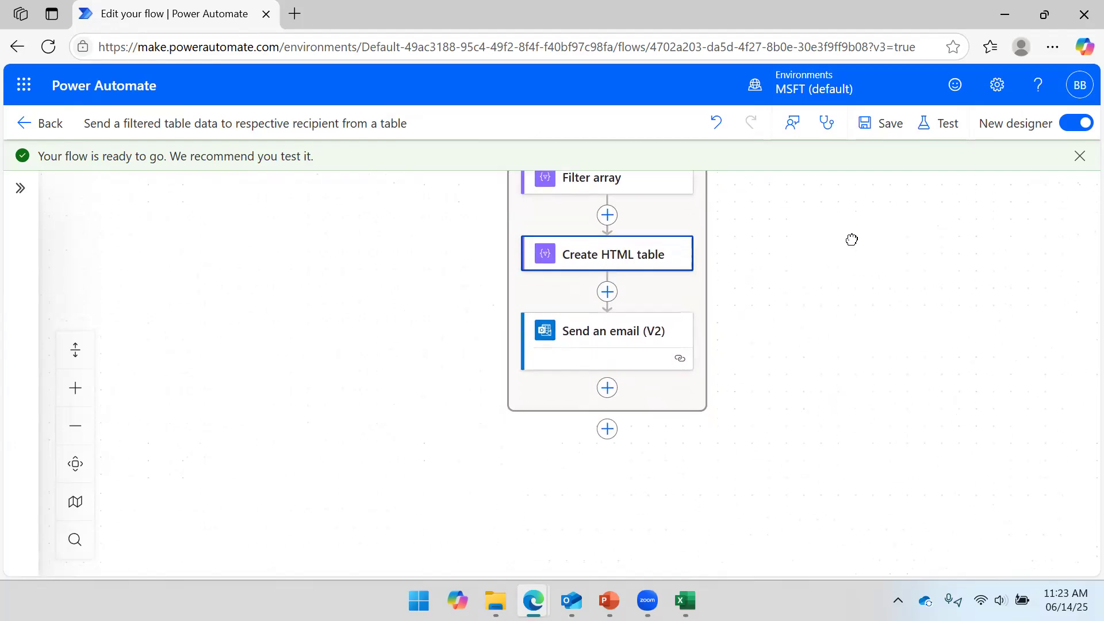
{"action": "left_click", "coordinate": [932, 127]}
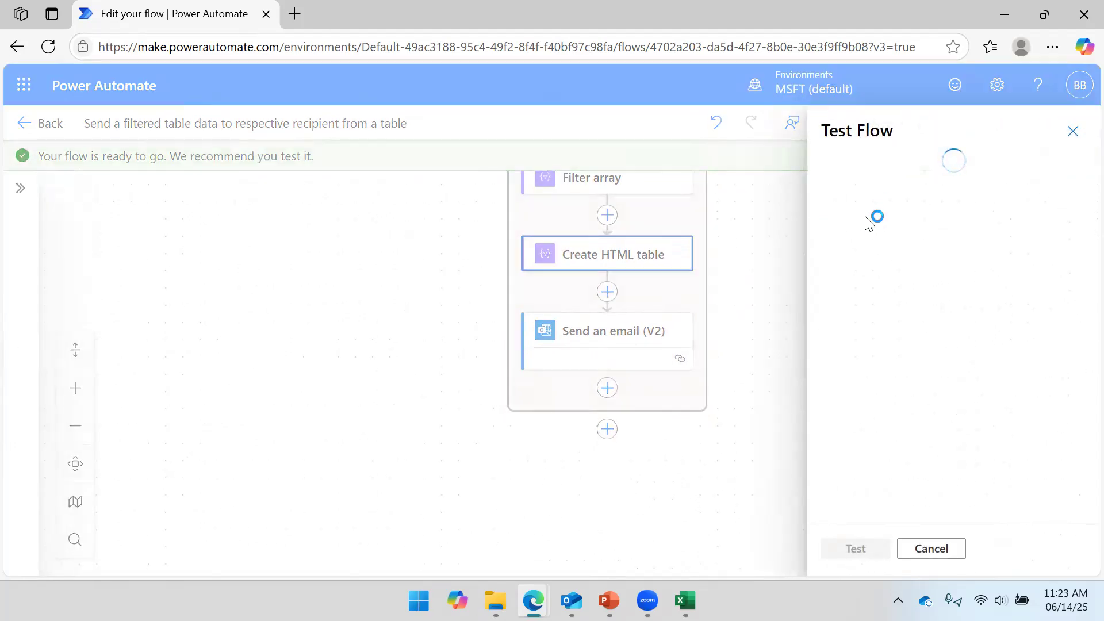
{"action": "left_click", "coordinate": [871, 175]}
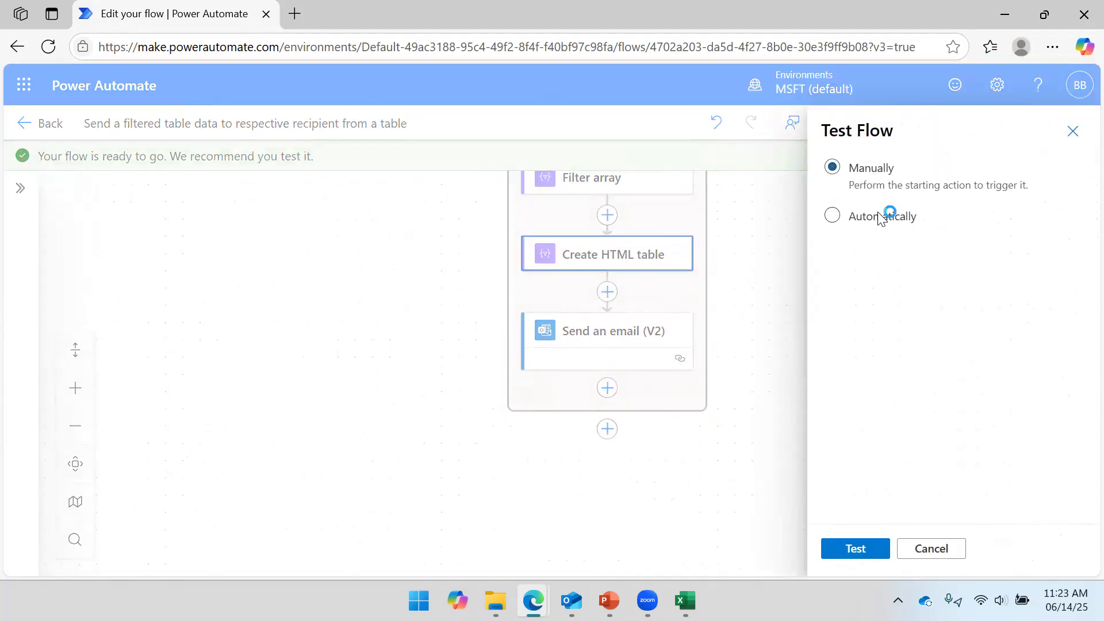
{"action": "left_click", "coordinate": [855, 548]}
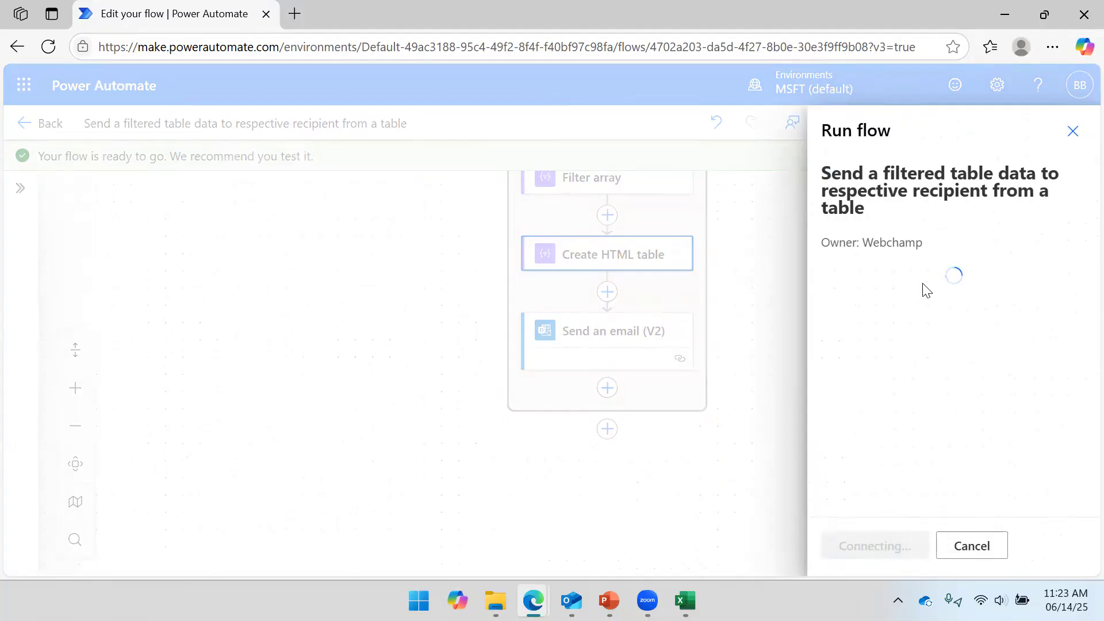
{"action": "left_click", "coordinate": [889, 555]}
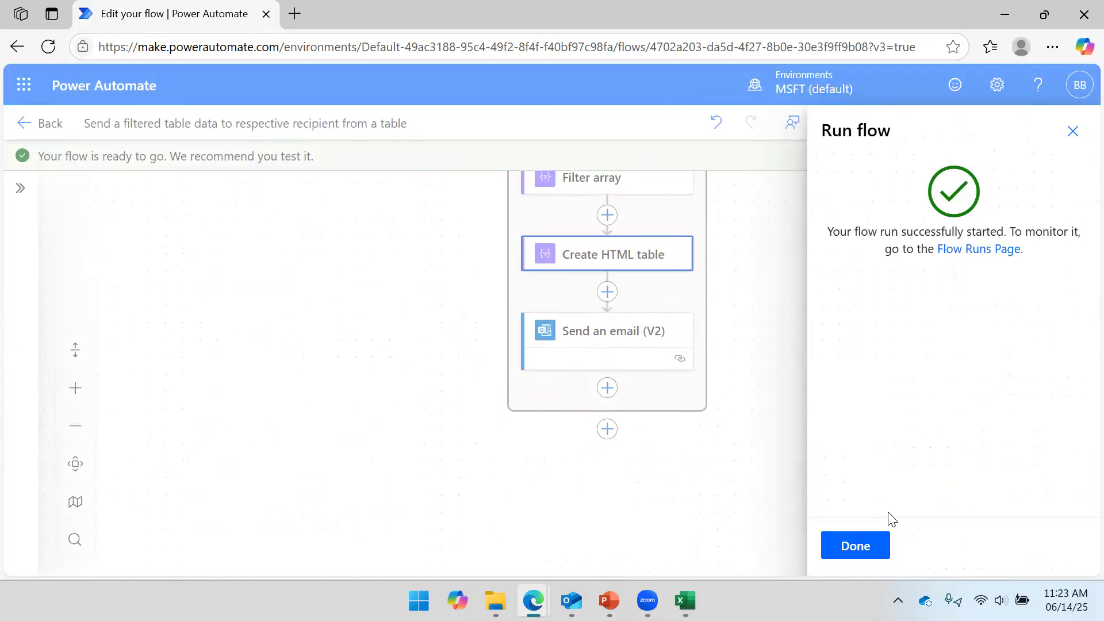
{"action": "left_click", "coordinate": [881, 544]}
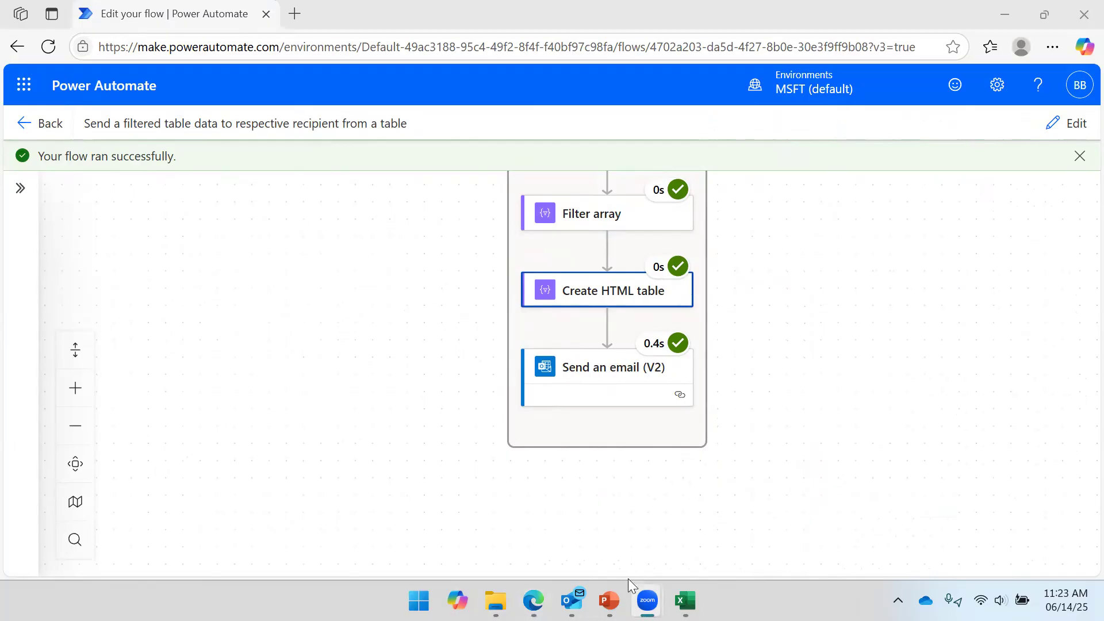
Step: Switch to Outlook and check the body of each of the three emails the flow just sent
{"action": "left_click", "coordinate": [570, 600]}
{"action": "left_click", "coordinate": [374, 346]}
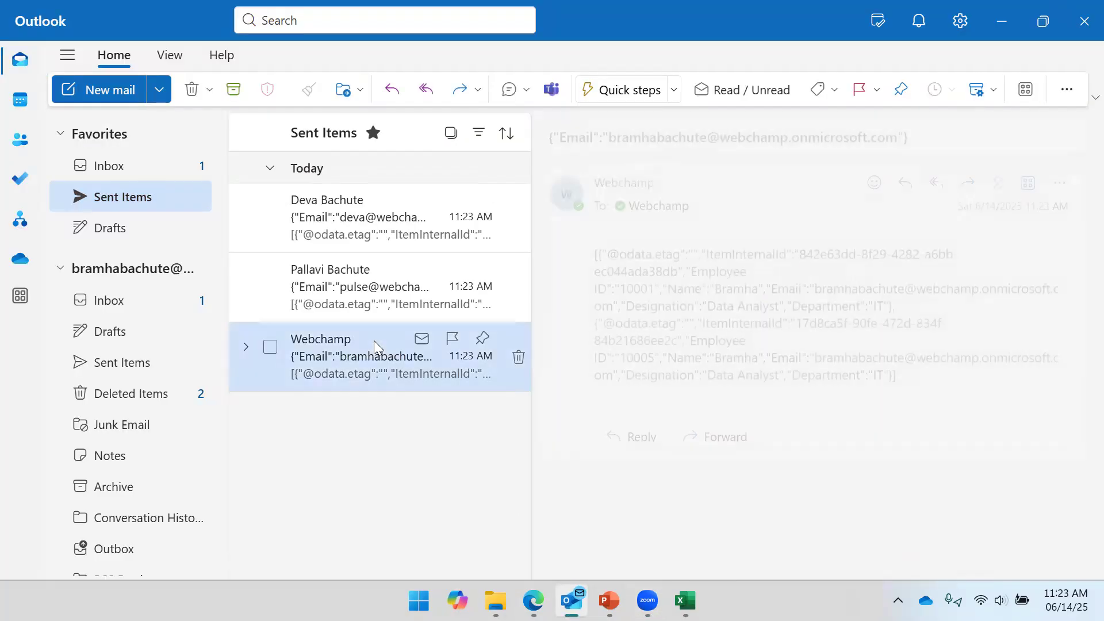
{"action": "left_click", "coordinate": [402, 286]}
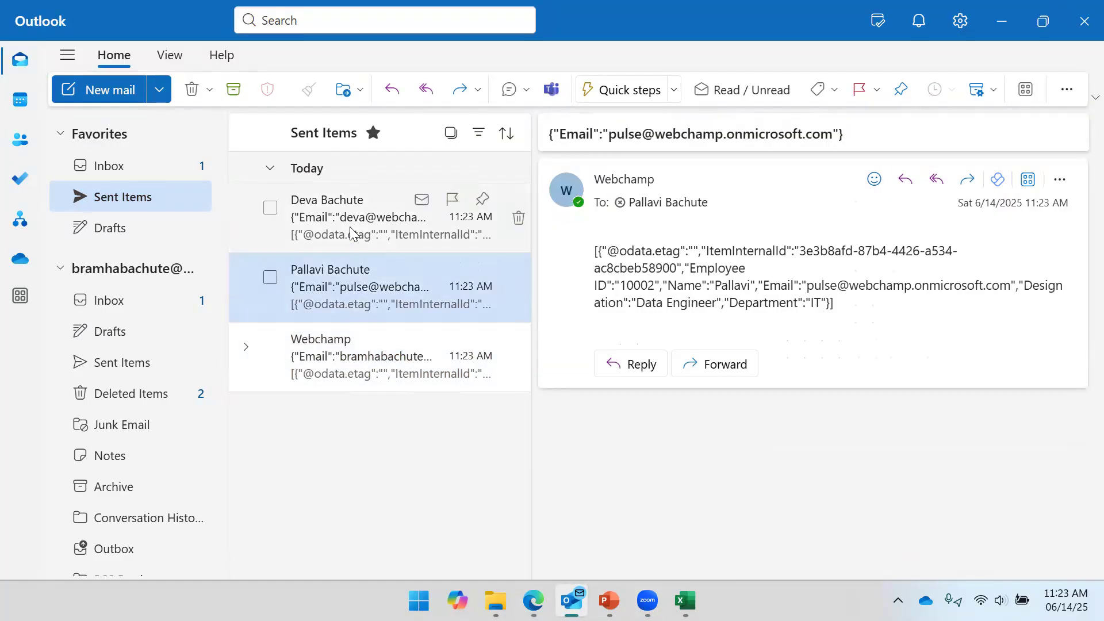
{"action": "left_click", "coordinate": [402, 217]}
Step: Back in the Power Automate flow, replace the Send an email (V2) body with the Create HTML table Output and save
{"action": "mouse_move", "coordinate": [533, 600]}
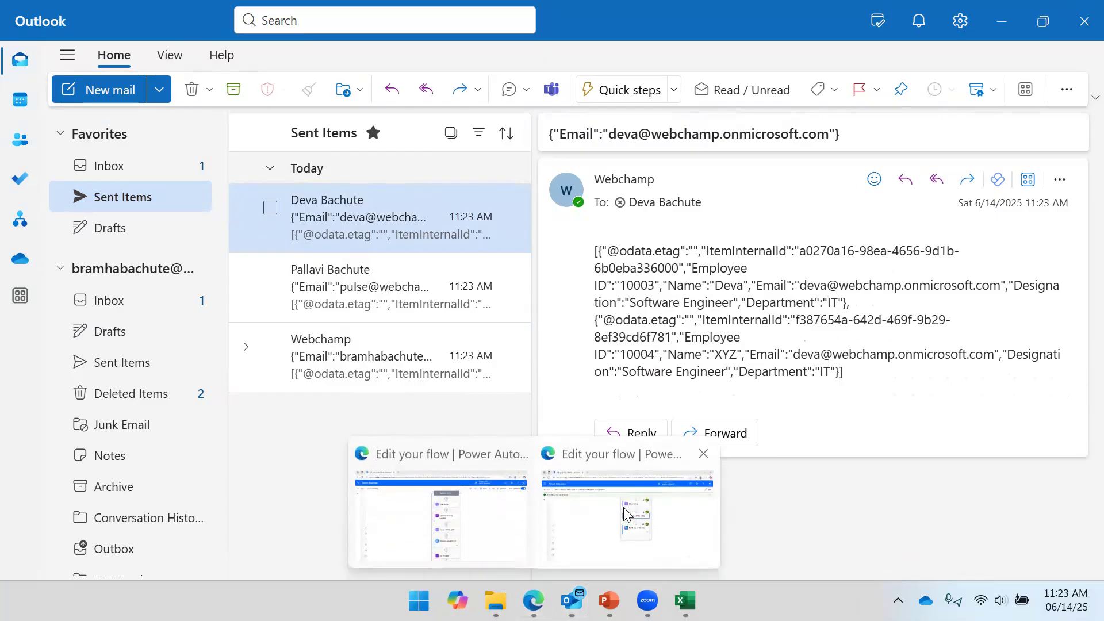
{"action": "left_click", "coordinate": [626, 517]}
{"action": "left_click", "coordinate": [570, 379]}
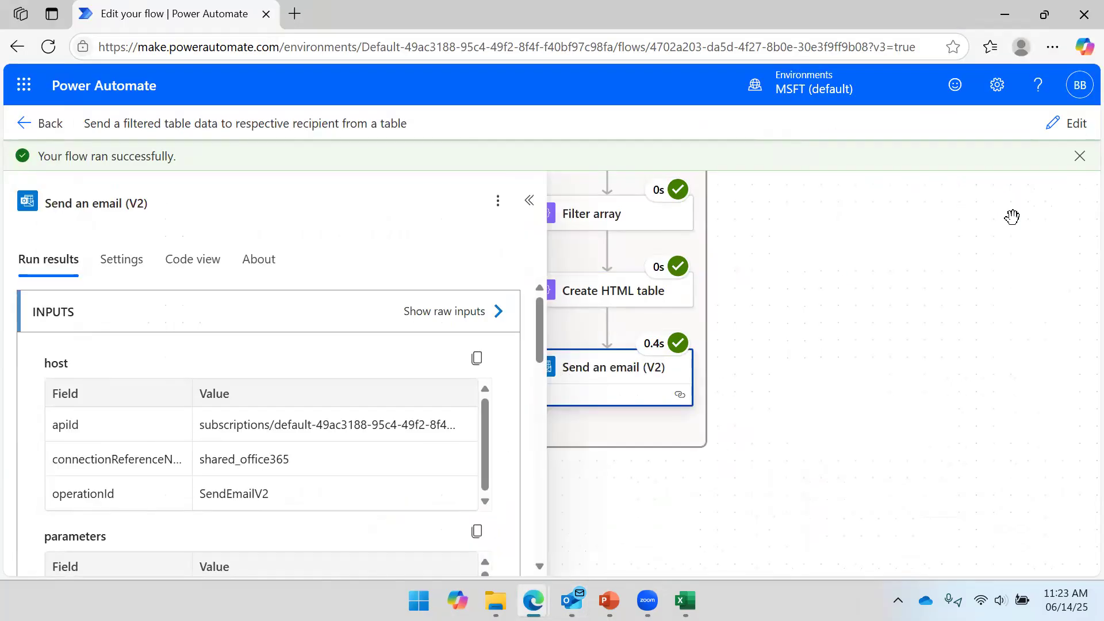
{"action": "left_click", "coordinate": [1067, 123]}
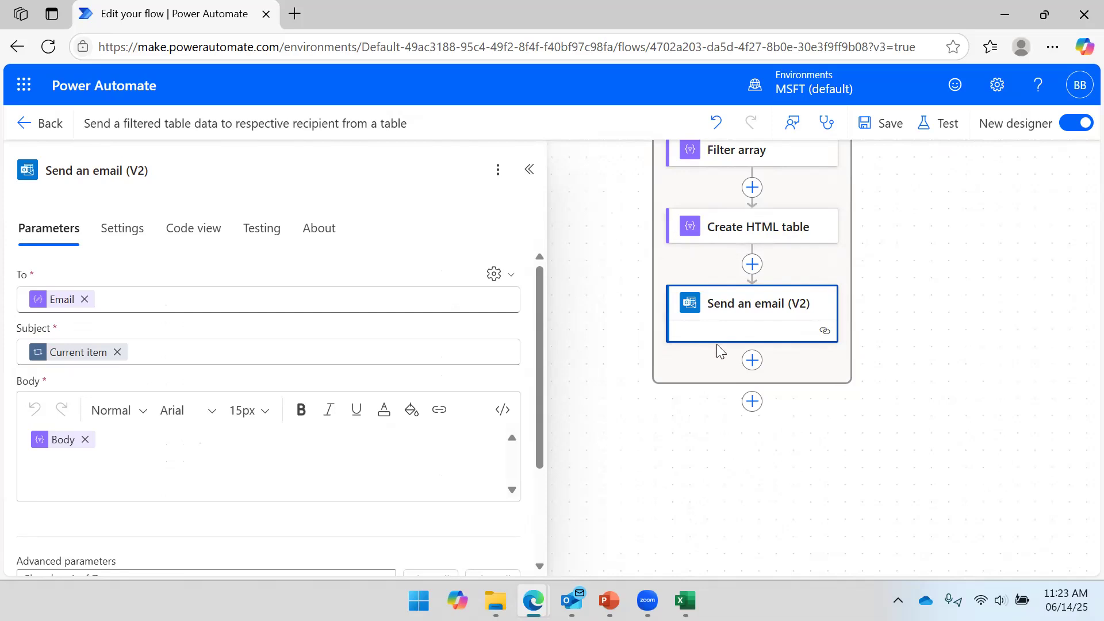
{"action": "mouse_move", "coordinate": [61, 450]}
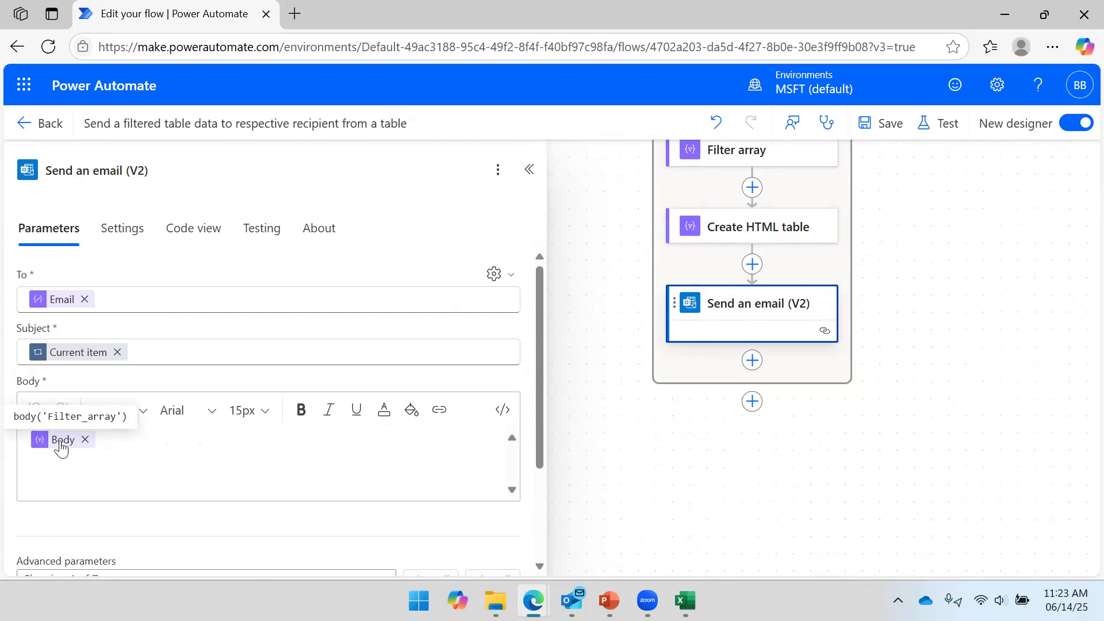
{"action": "left_click", "coordinate": [85, 440]}
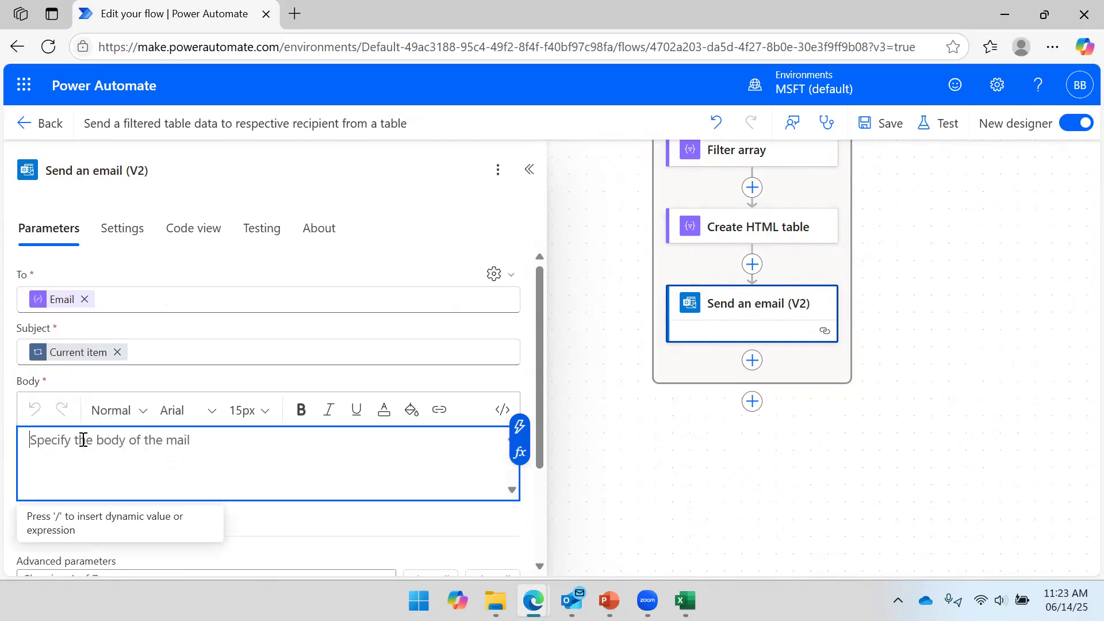
{"action": "left_click", "coordinate": [520, 454]}
{"action": "left_click", "coordinate": [658, 396]}
{"action": "left_click", "coordinate": [595, 497]}
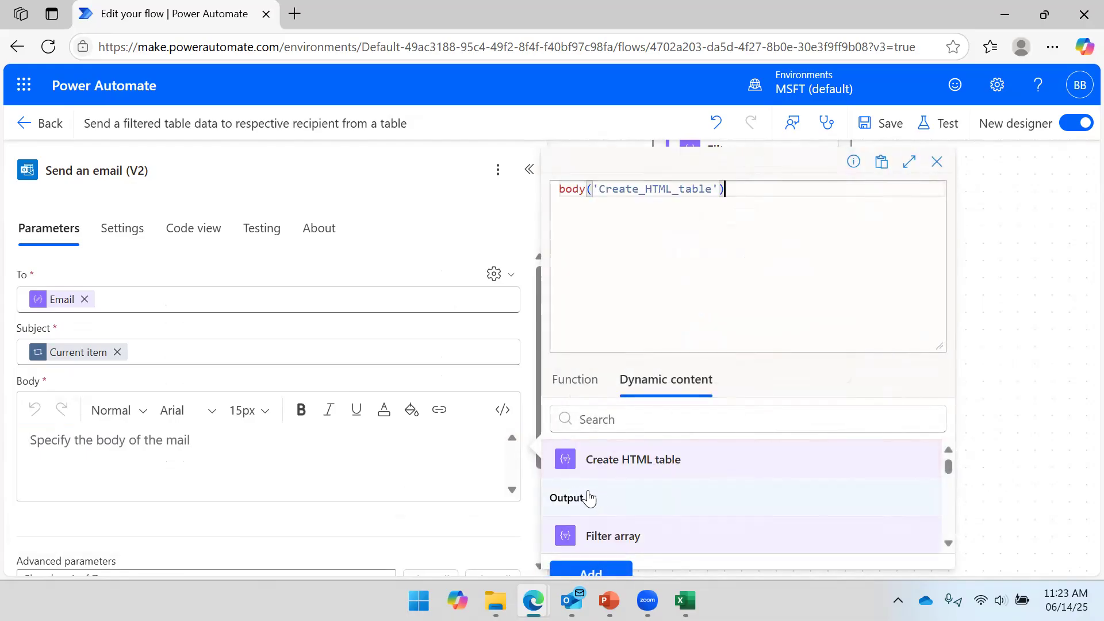
{"action": "left_click", "coordinate": [578, 571]}
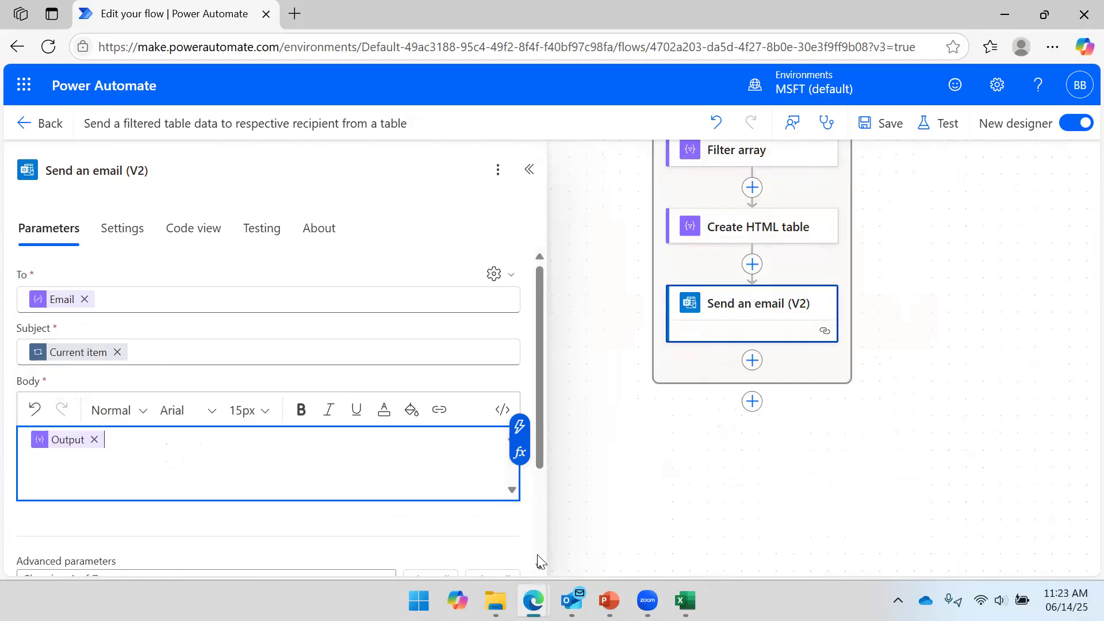
{"action": "left_click", "coordinate": [901, 124]}
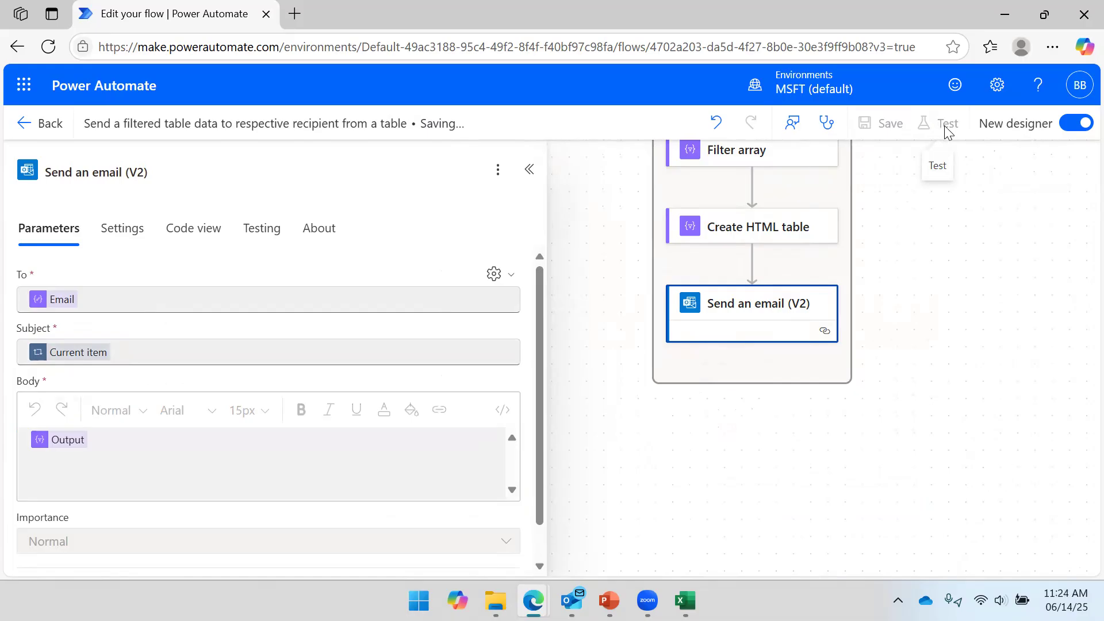
{"action": "left_click", "coordinate": [572, 600]}
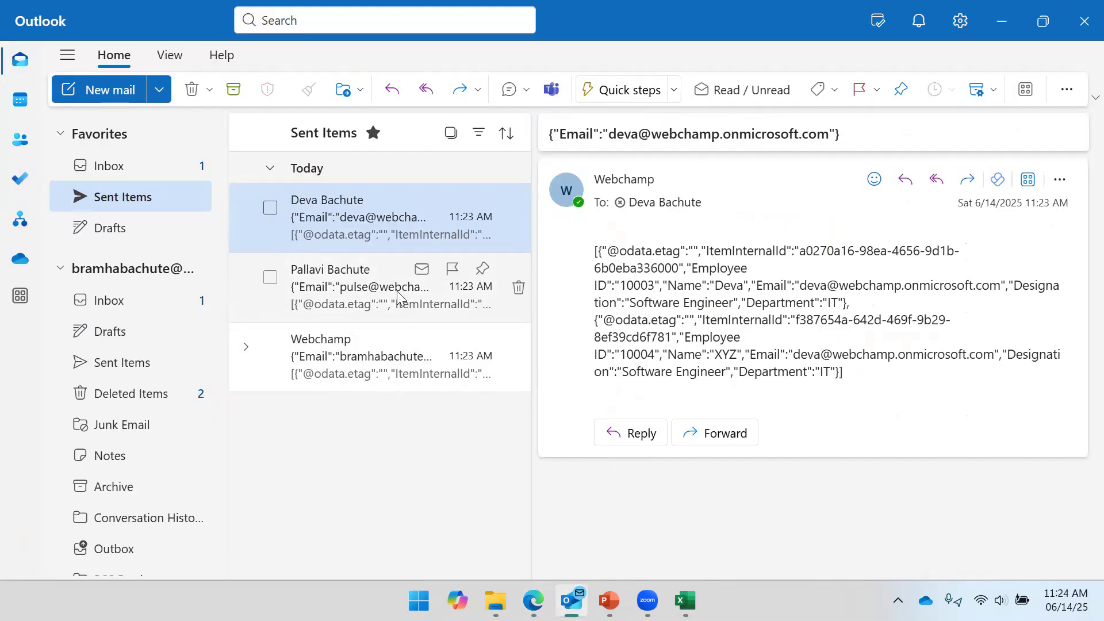
{"action": "left_click", "coordinate": [1042, 21]}
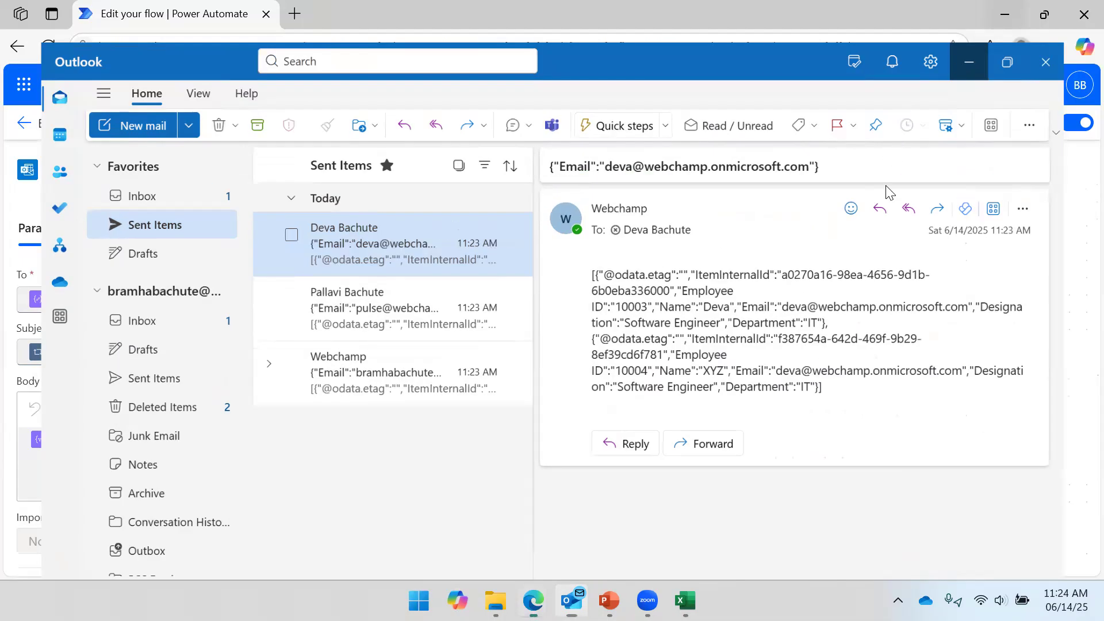
{"action": "left_click_drag", "start_coordinate": [920, 266], "coordinate": [878, 291]}
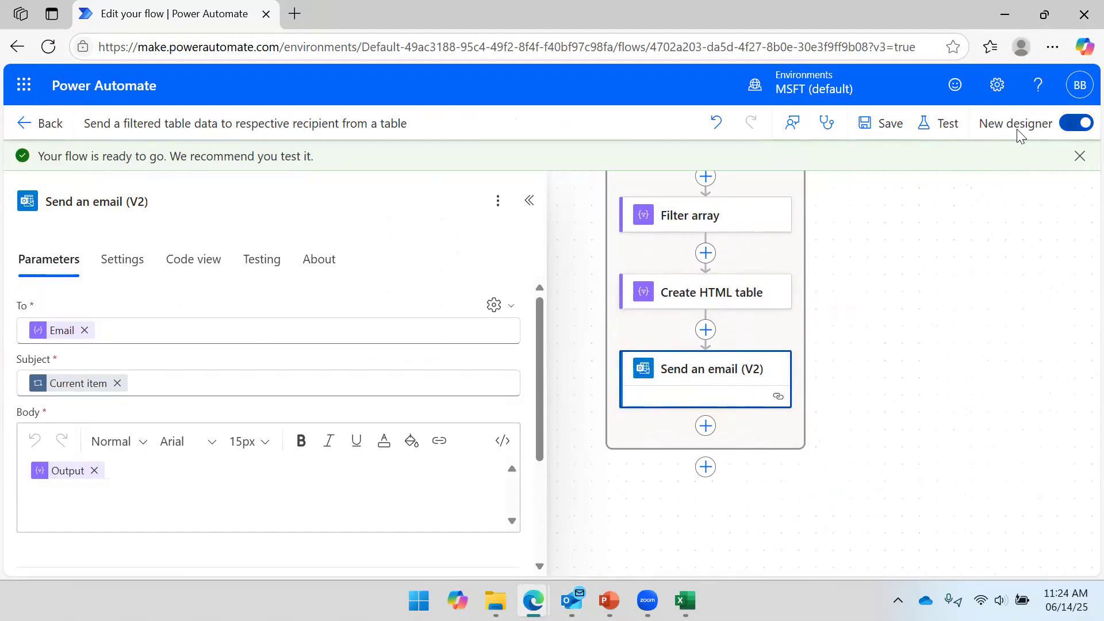
Step: Run another manual test of the flow with the HTML table output as the email body
{"action": "left_click", "coordinate": [949, 125]}
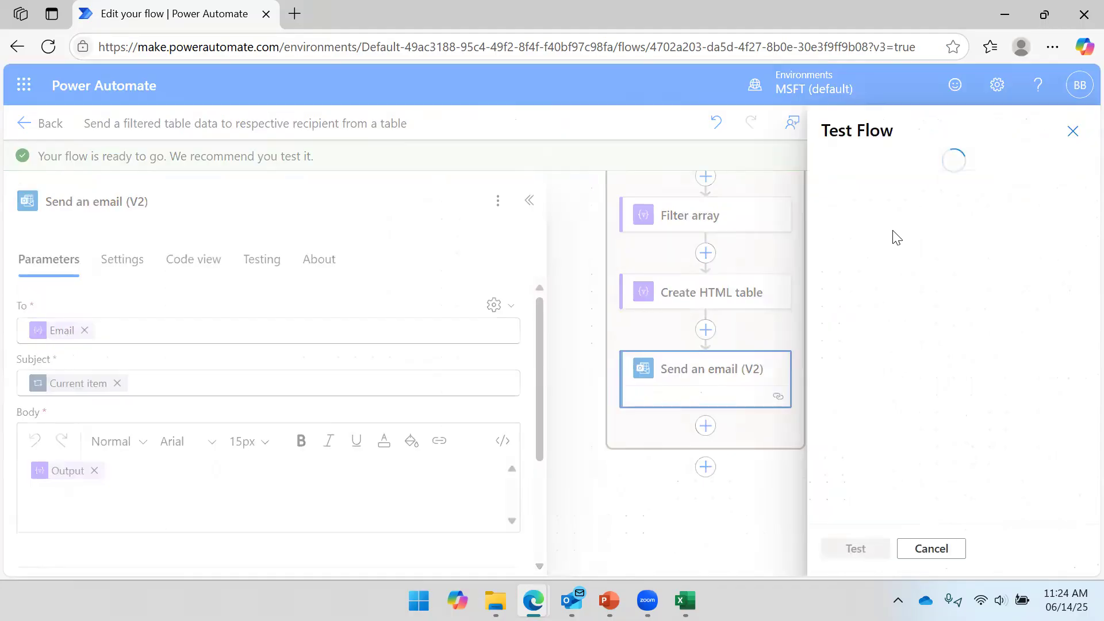
{"action": "left_click", "coordinate": [867, 172]}
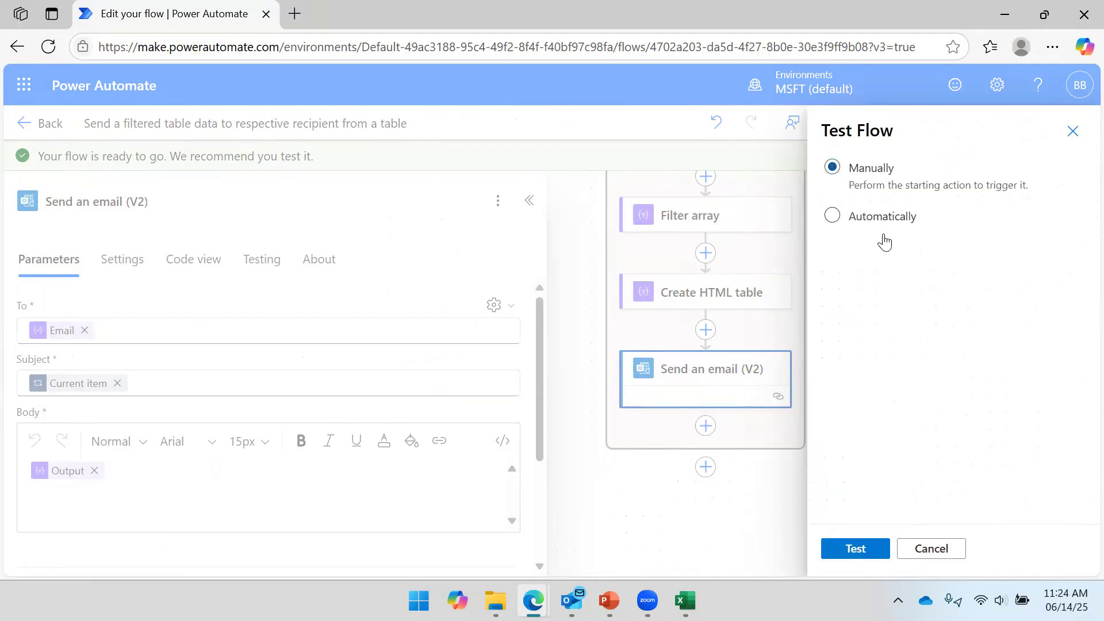
{"action": "left_click", "coordinate": [850, 550]}
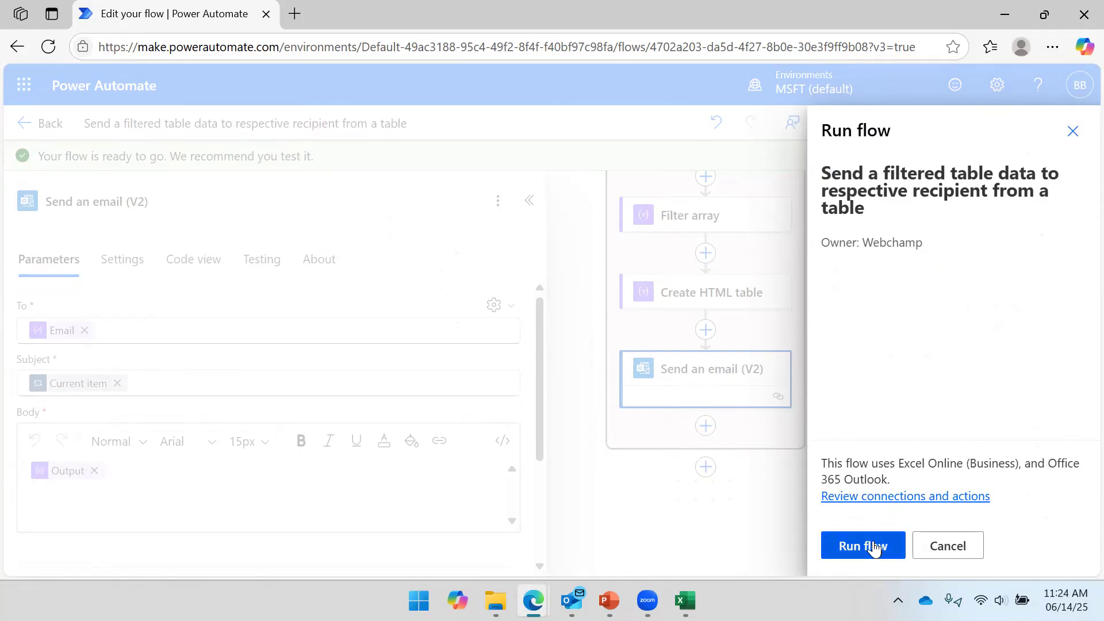
{"action": "left_click", "coordinate": [869, 545]}
{"action": "left_click", "coordinate": [871, 546]}
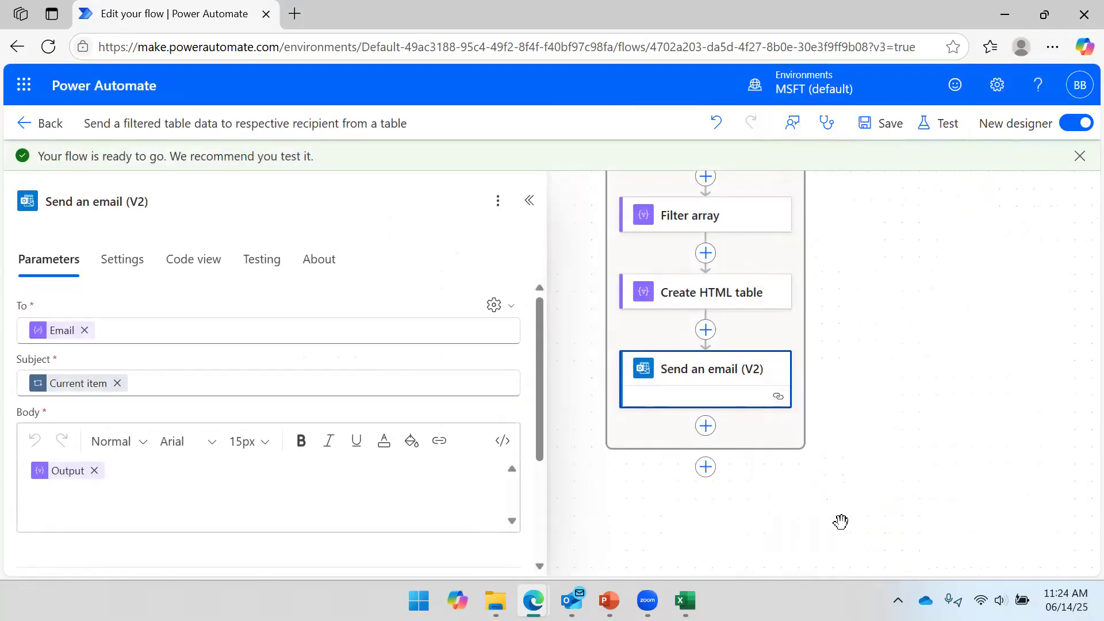
Step: Switch to Outlook and compare the newly sent HTML table emails for each recipient with the previous plain array emails
{"action": "left_click", "coordinate": [572, 599]}
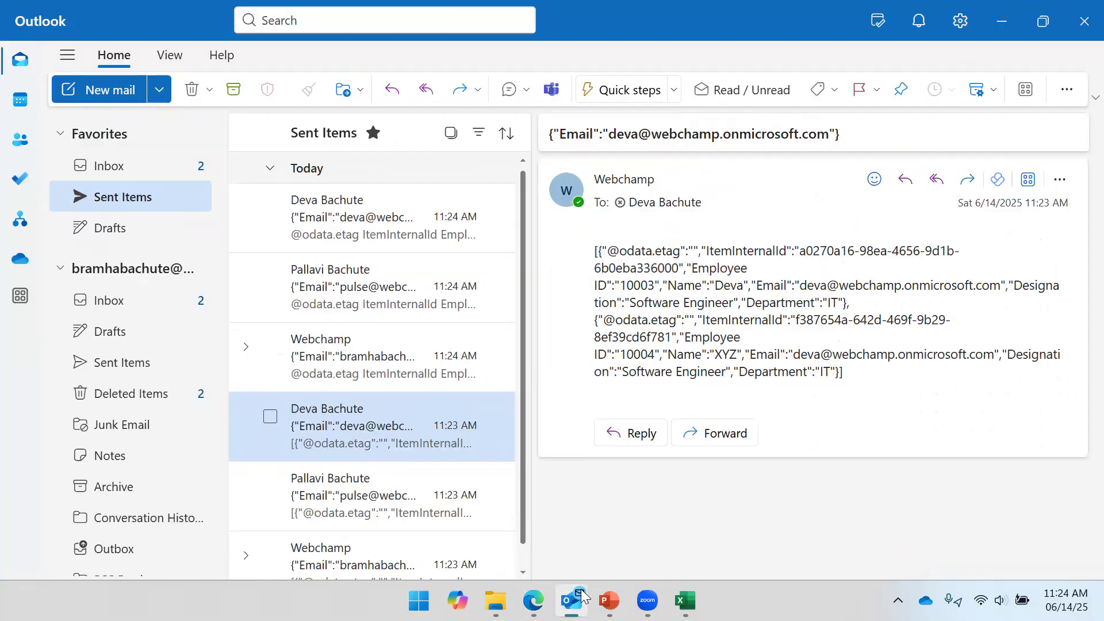
{"action": "left_click", "coordinate": [581, 596]}
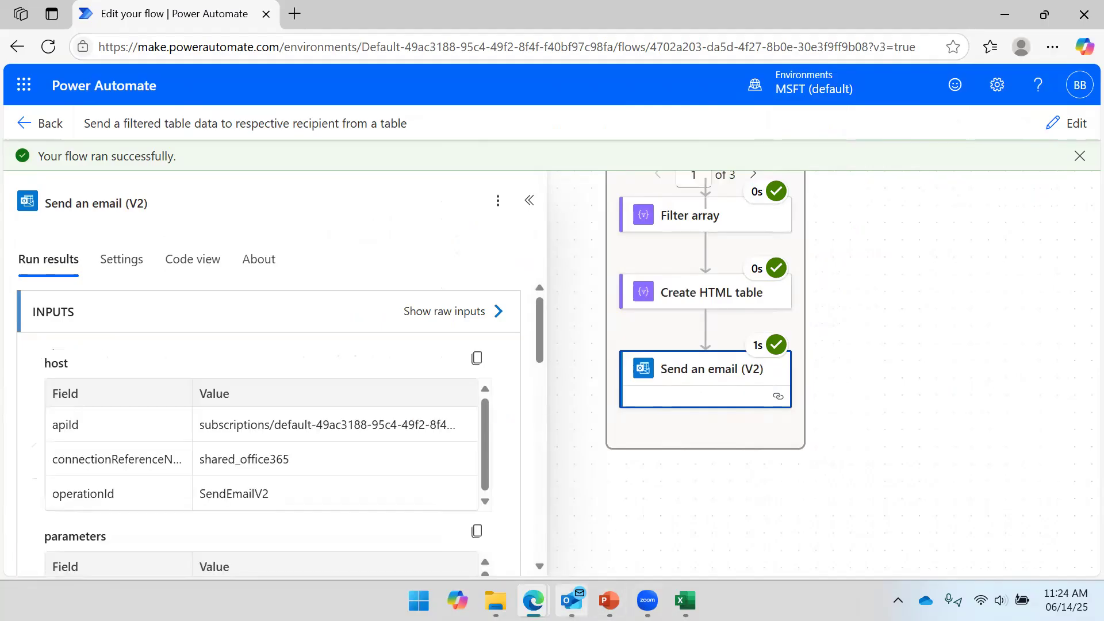
{"action": "left_click", "coordinate": [572, 599]}
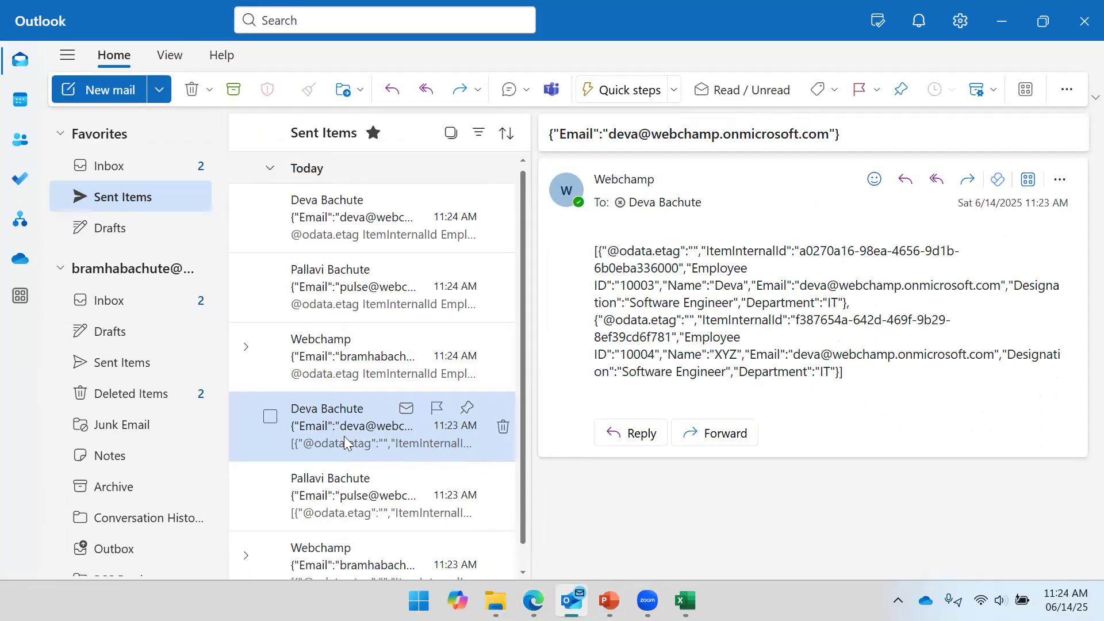
{"action": "left_click", "coordinate": [371, 508]}
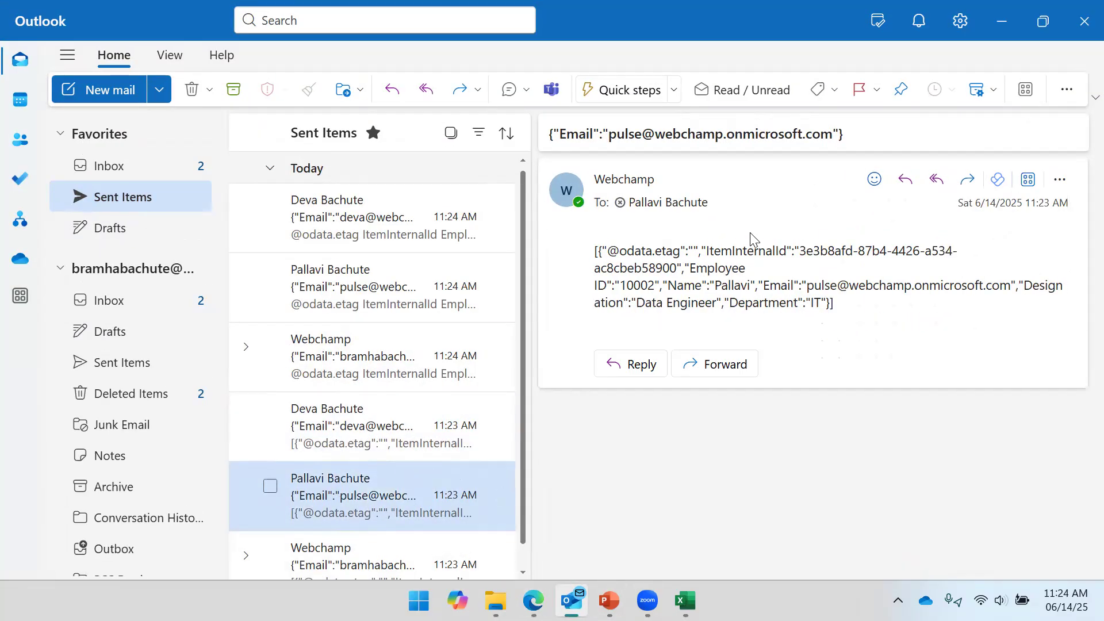
{"action": "left_click", "coordinate": [342, 374]}
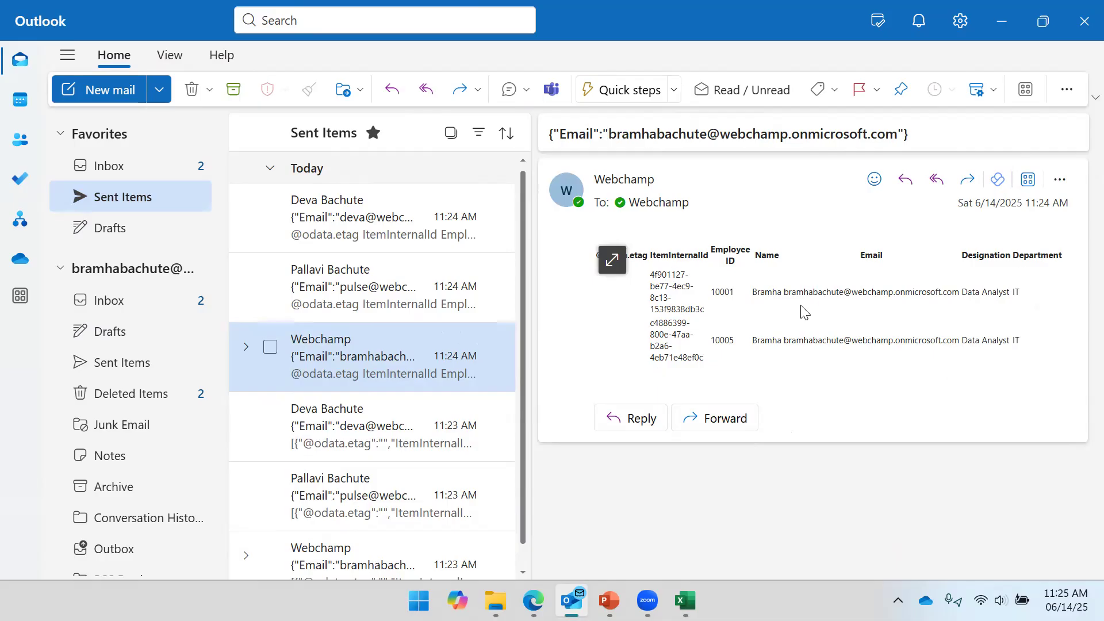
{"action": "left_click", "coordinate": [401, 307]}
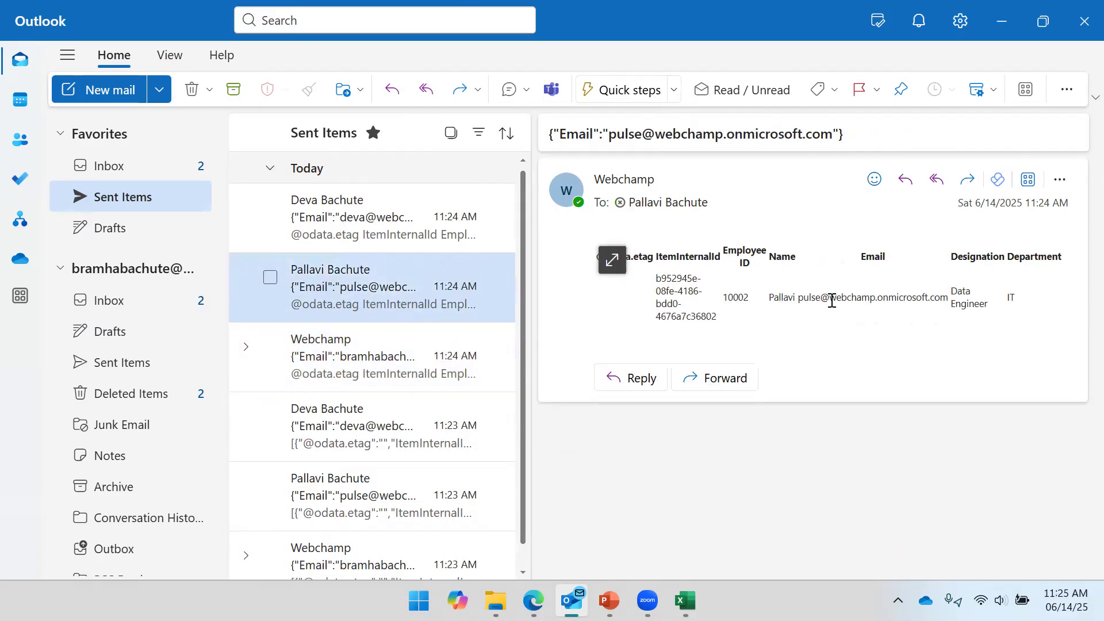
{"action": "left_click", "coordinate": [362, 213]}
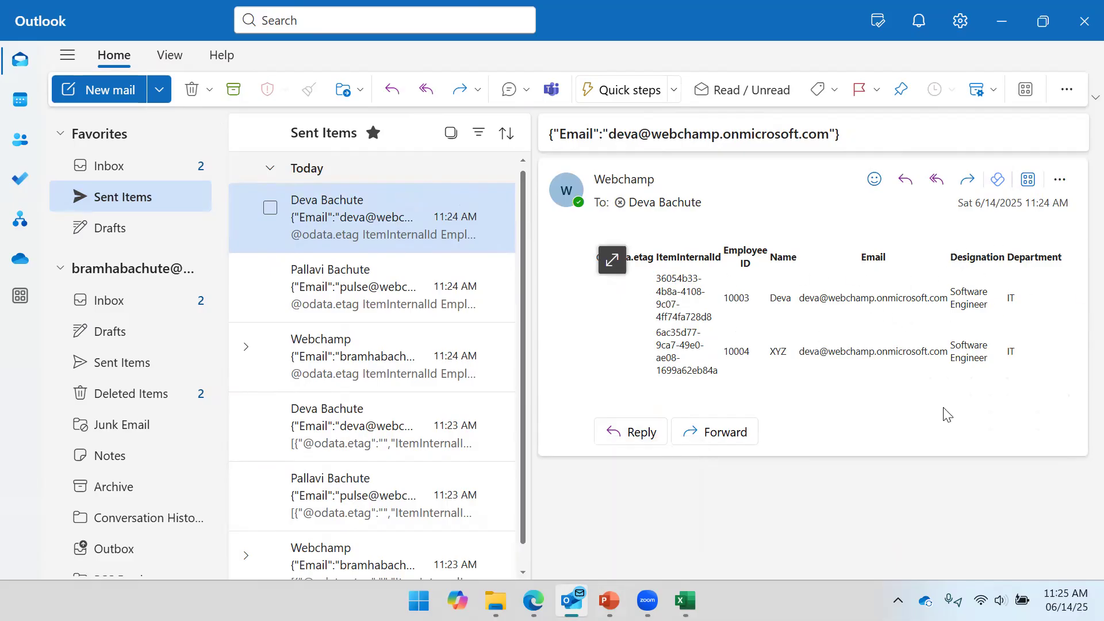
Step: Switch back to Power Automate and reopen the tested flow for editing
{"action": "mouse_move", "coordinate": [533, 601]}
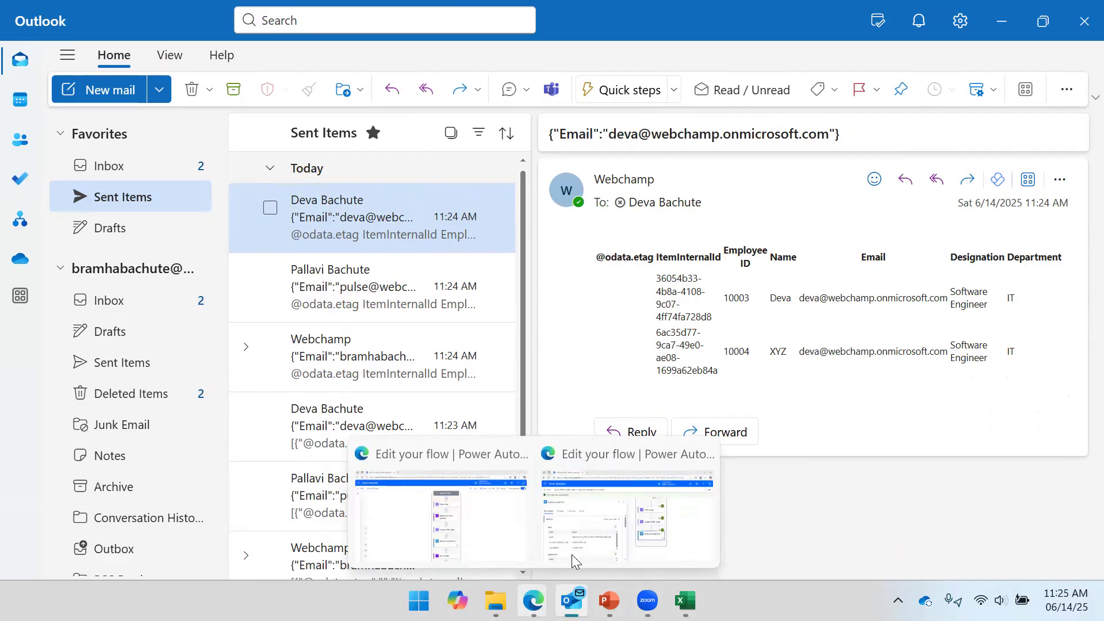
{"action": "left_click", "coordinate": [599, 526]}
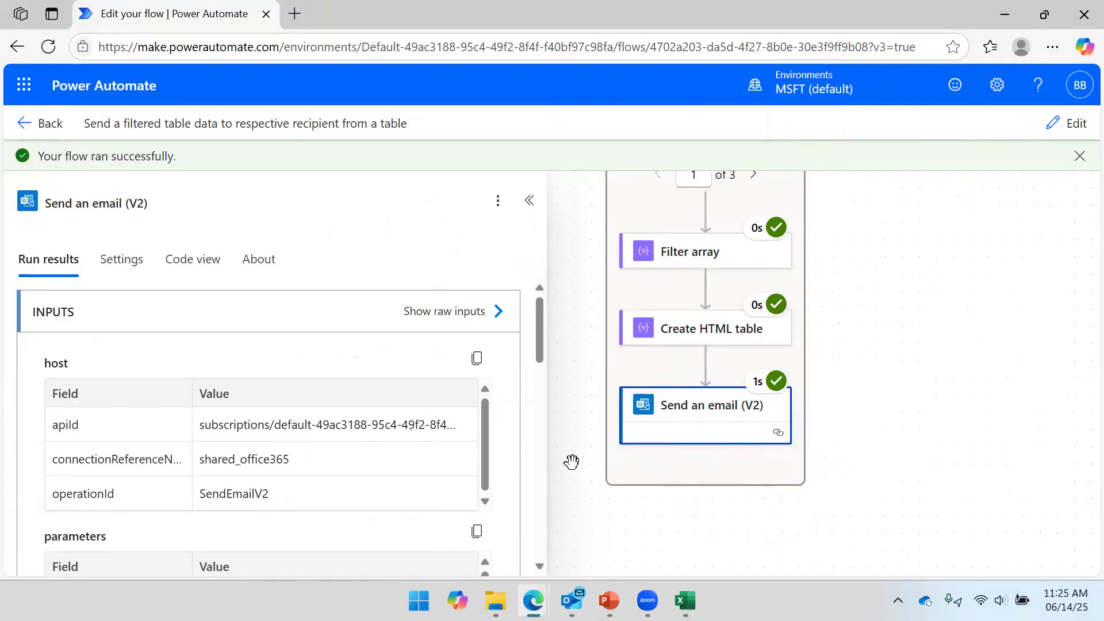
{"action": "left_click", "coordinate": [1052, 121]}
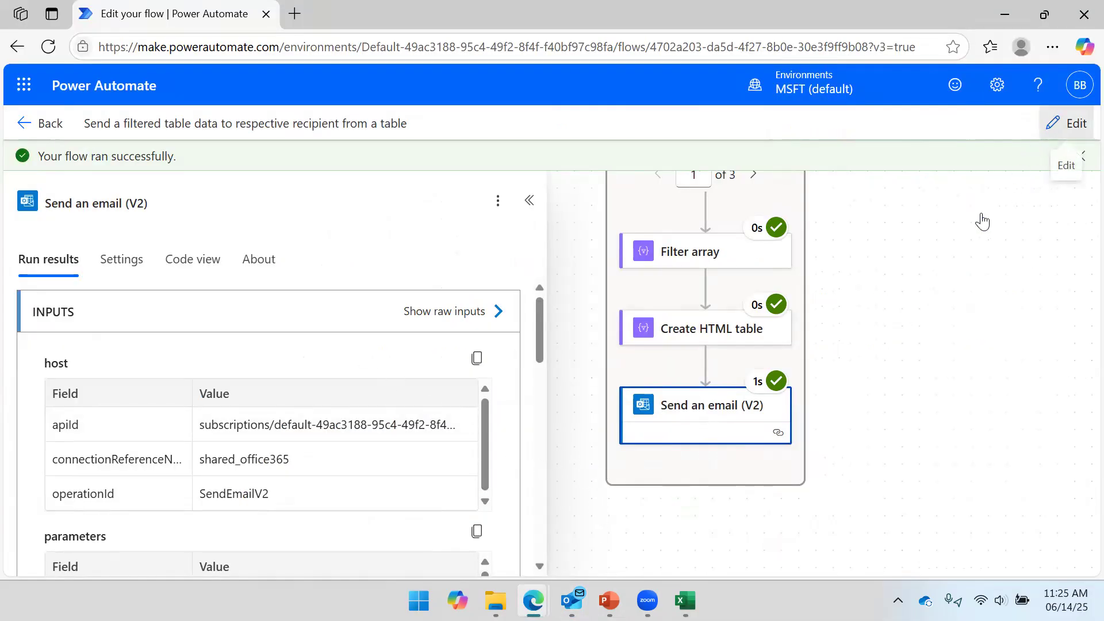
{"action": "left_click_drag", "start_coordinate": [873, 328], "coordinate": [879, 255]}
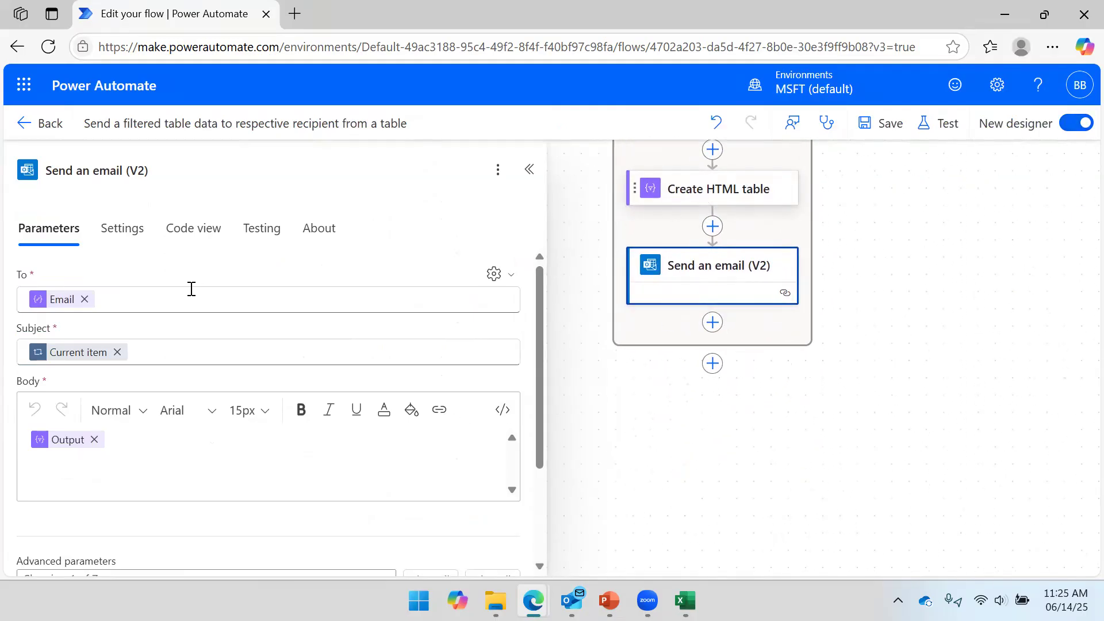
Step: Examine the Create HTML table action's From input and its underlying code definition
{"action": "left_click", "coordinate": [660, 188]}
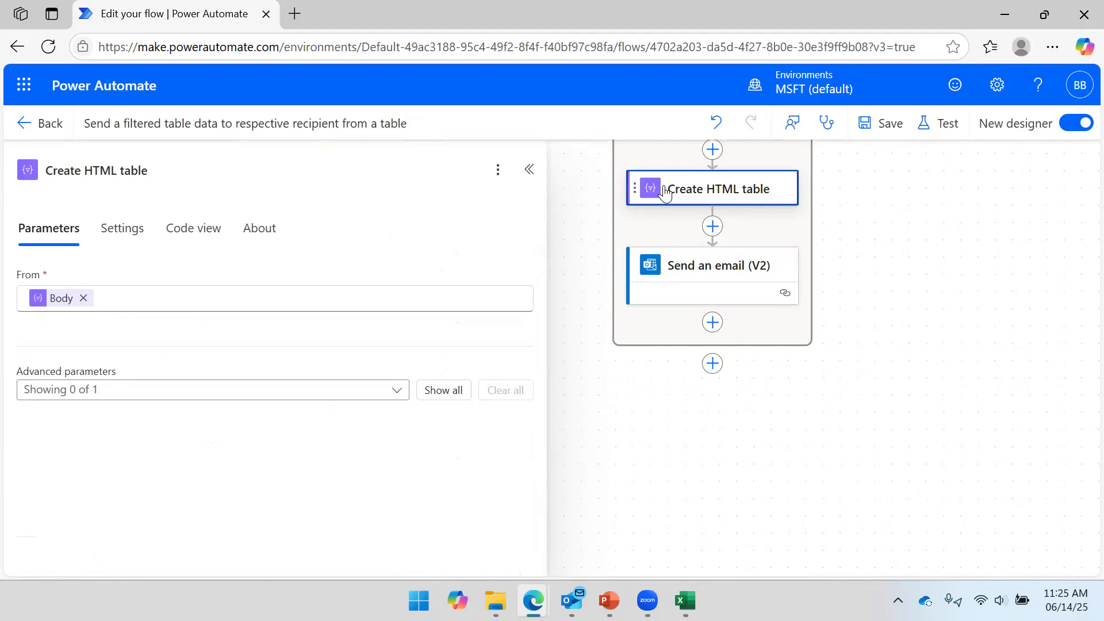
{"action": "left_click", "coordinate": [55, 303]}
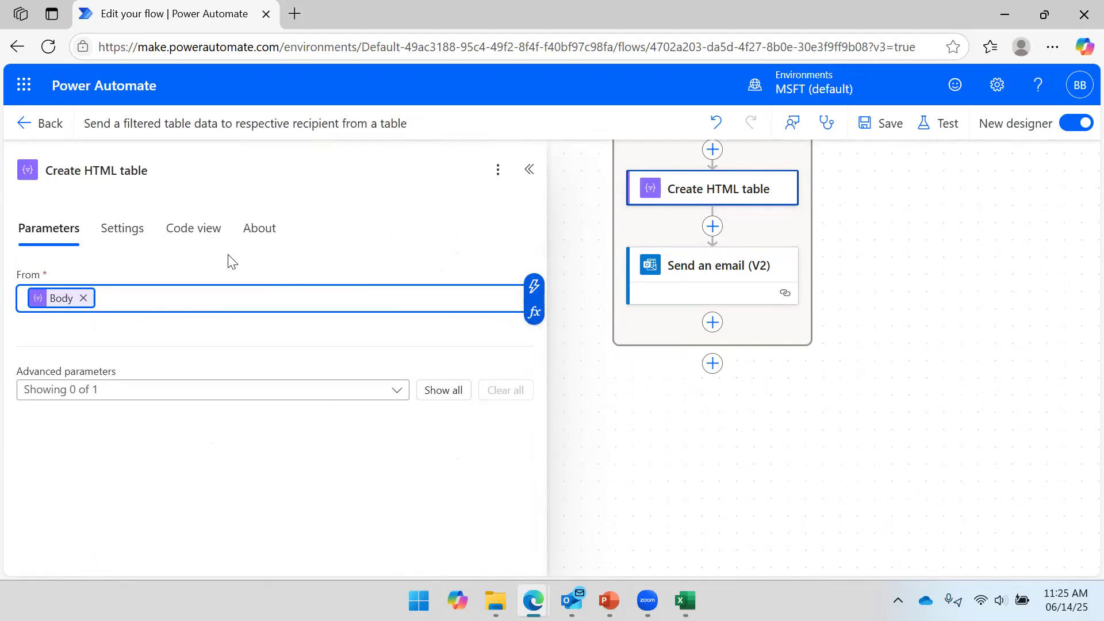
{"action": "left_click", "coordinate": [212, 230]}
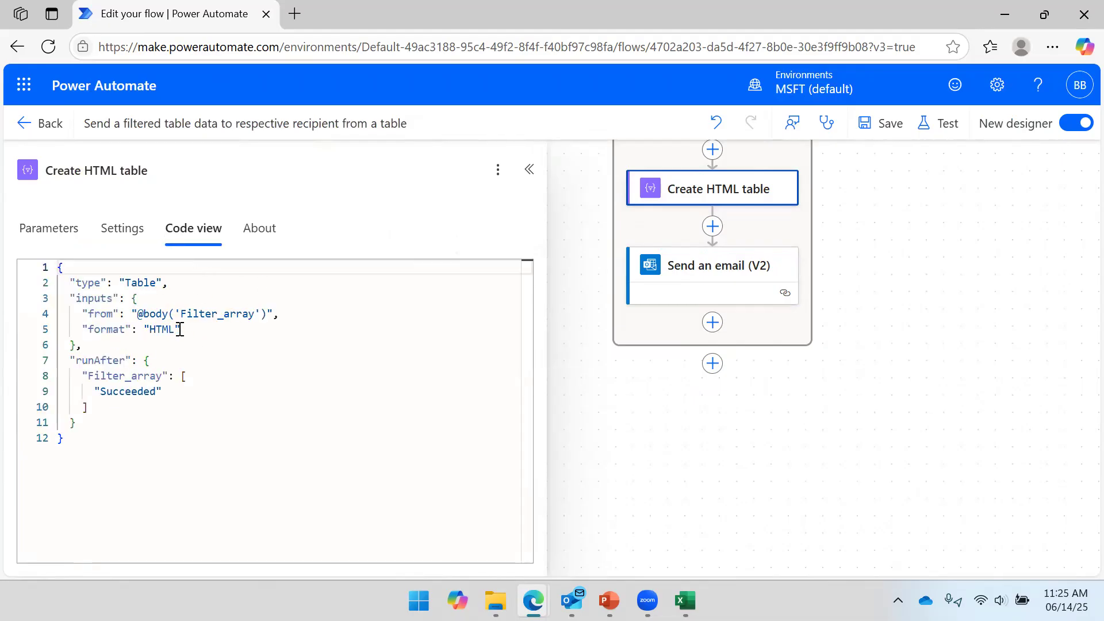
Step: Show the Send an email (V2) body as HTML code and insert blank lines above the Output paragraph
{"action": "left_click", "coordinate": [725, 270]}
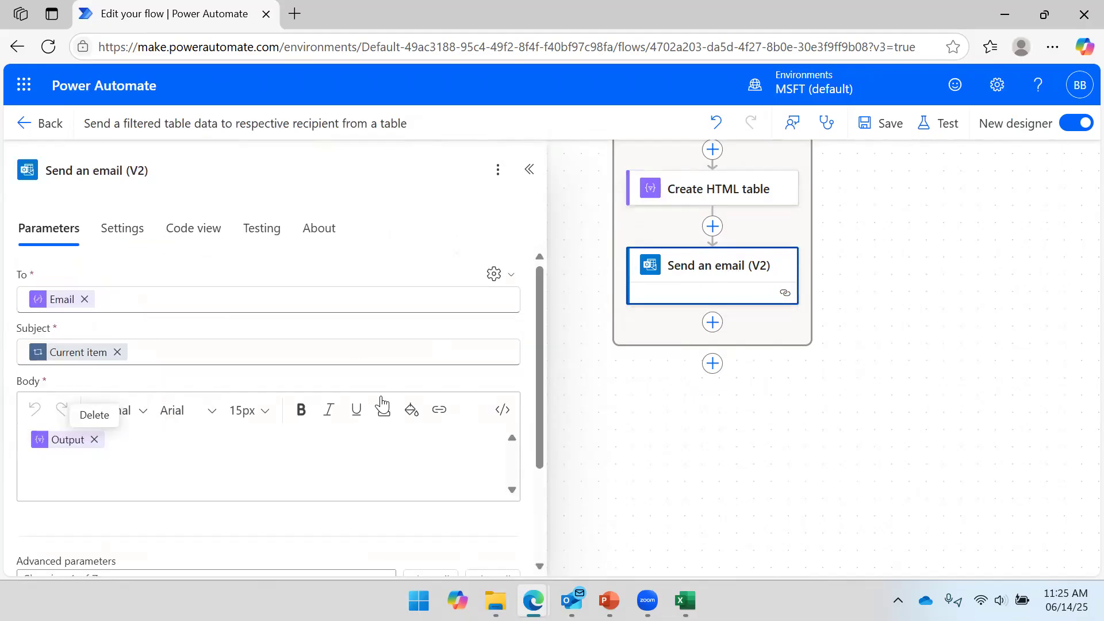
{"action": "left_click", "coordinate": [503, 411]}
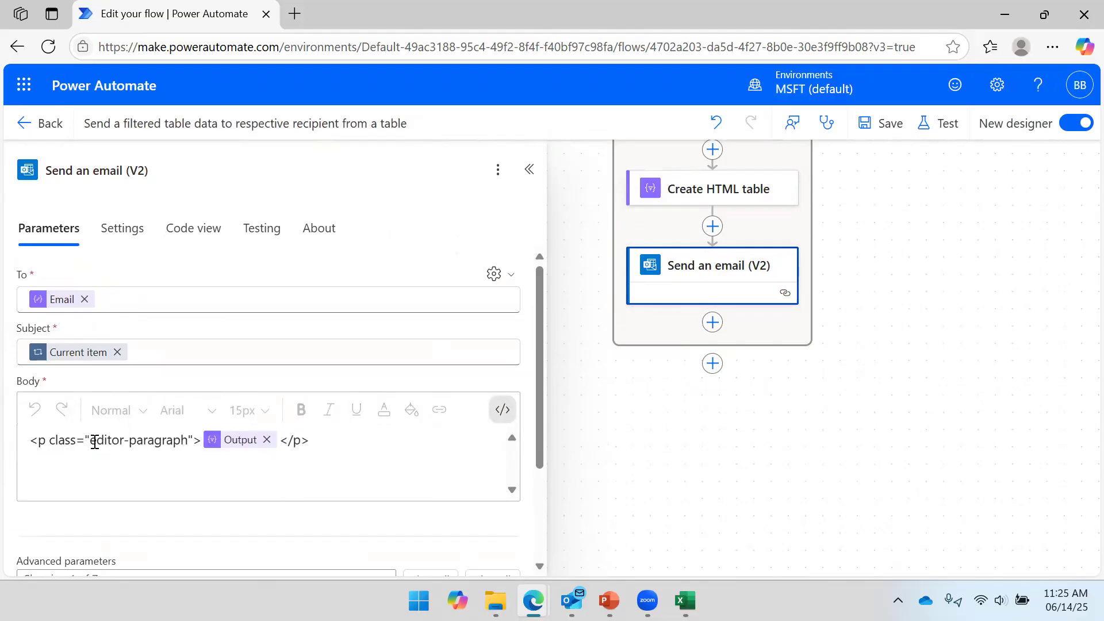
{"action": "mouse_move", "coordinate": [242, 452]}
{"action": "left_click", "coordinate": [30, 441]}
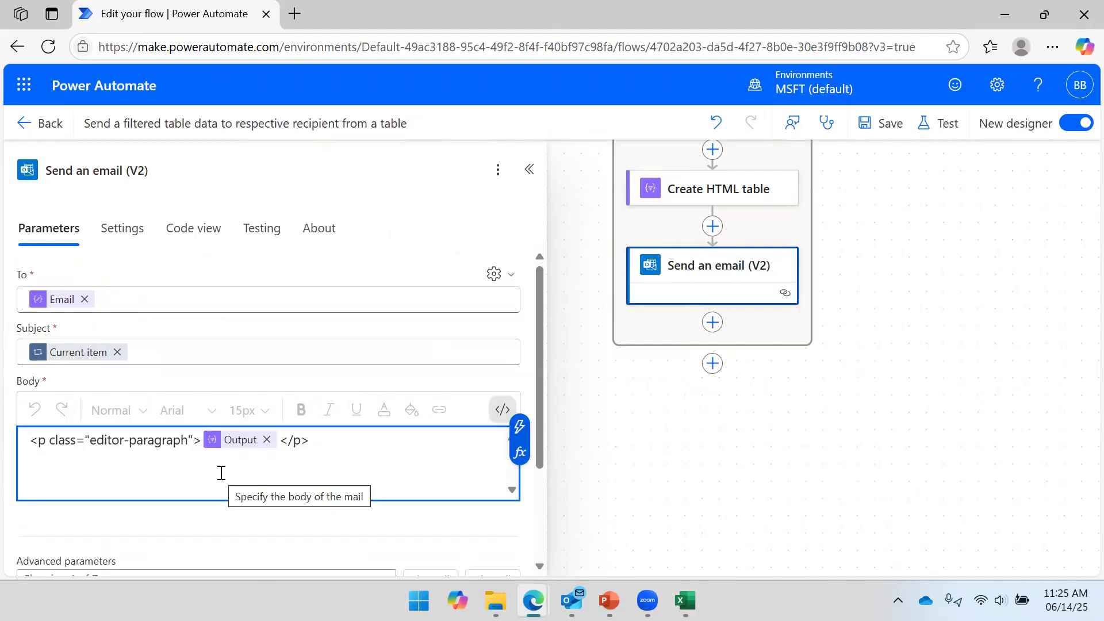
{"action": "key", "text": "Return"}
{"action": "key", "text": "Return"}
{"action": "key", "text": "End"}
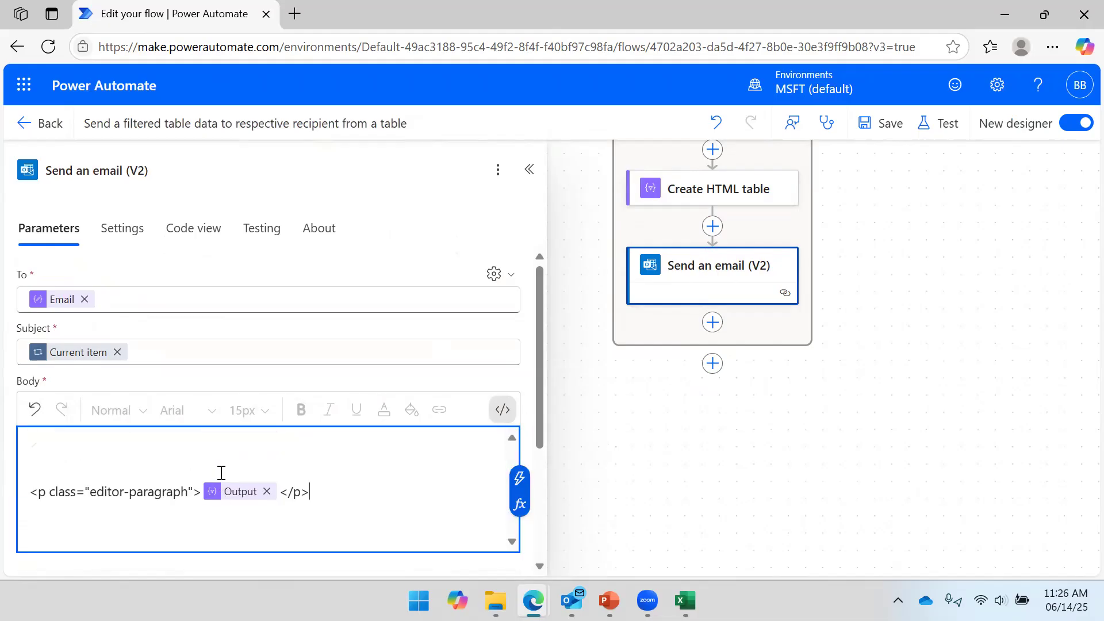
{"action": "key", "text": "Up"}
{"action": "key", "text": "Up"}
{"action": "key", "text": "Up"}
{"action": "key", "text": "Return"}
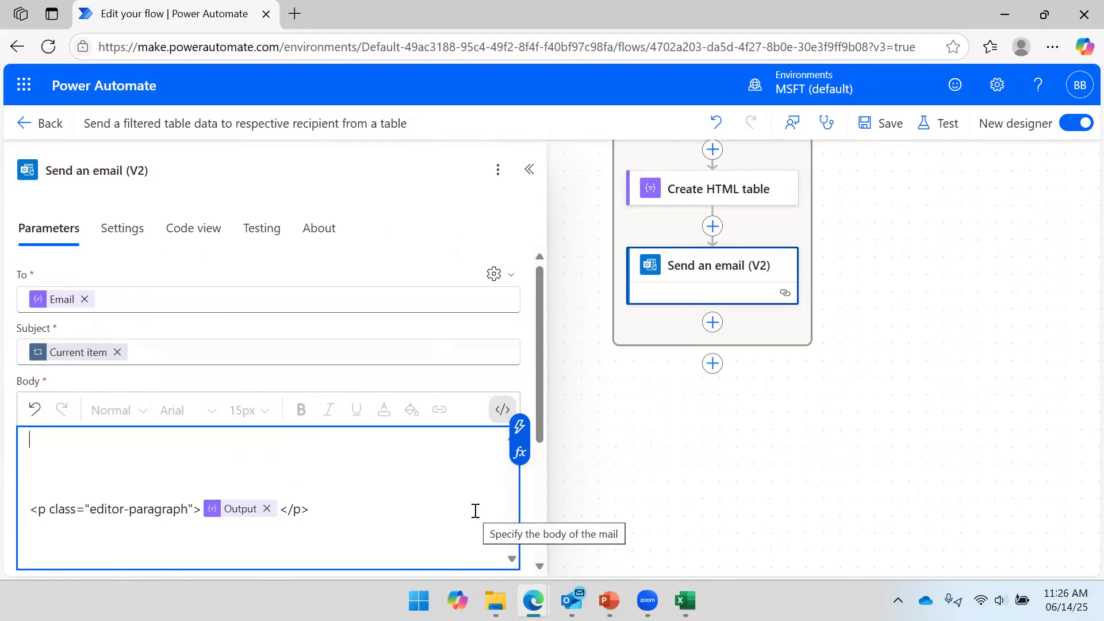
Step: Add <style> and </style> tags above the Output paragraph, separated by blank lines
{"action": "type", "text": "<style>"}
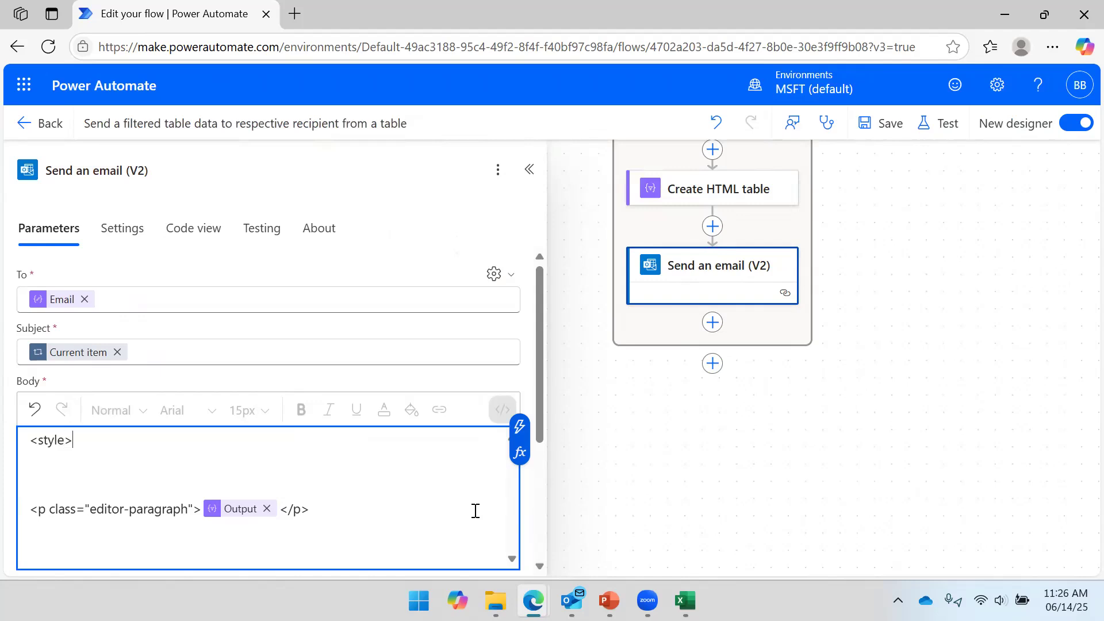
{"action": "type", "text": "</"}
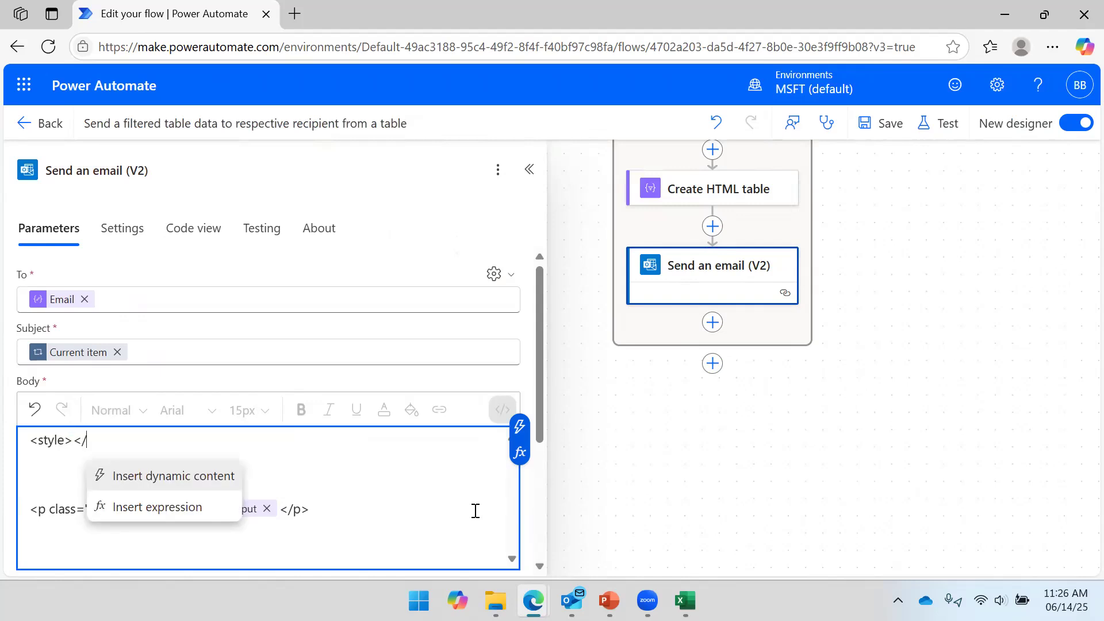
{"action": "type", "text": "sty"}
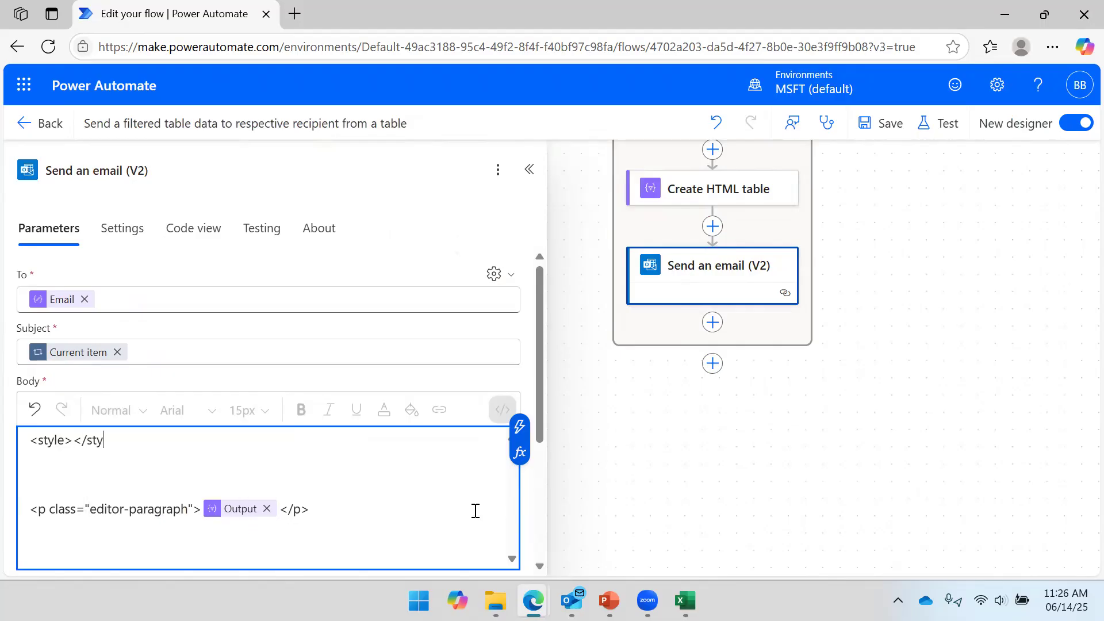
{"action": "key", "text": "Left"}
{"action": "key", "text": "Left"}
{"action": "key", "text": "Left"}
{"action": "key", "text": "Left"}
{"action": "key", "text": "Left"}
{"action": "key", "text": "Return"}
{"action": "key", "text": "Return"}
{"action": "key", "text": "Return"}
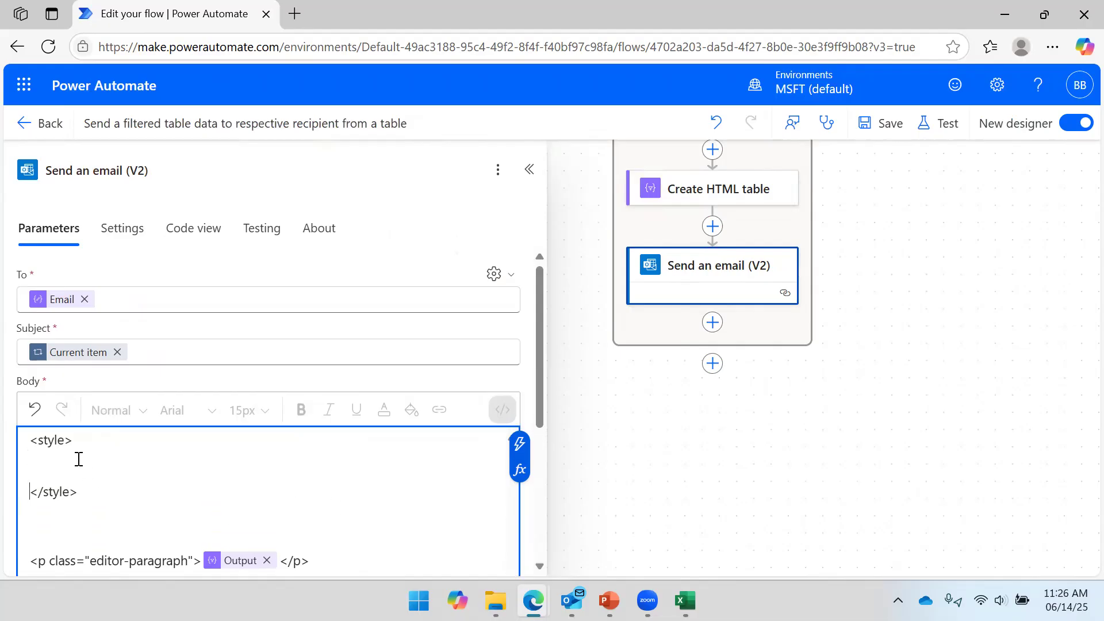
Step: Inside the style block, add a "table, td, th" rule with "border: 1px solid Green;" and save the flow
{"action": "key", "text": "Return"}
{"action": "type", "text": "td, th {"}
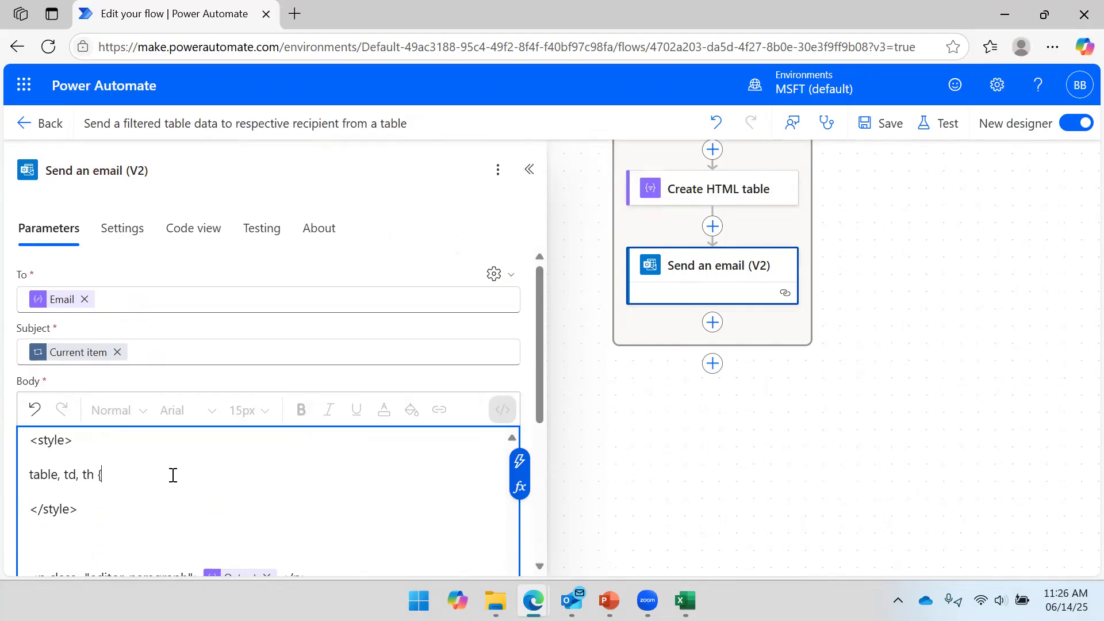
{"action": "key", "text": "Return"}
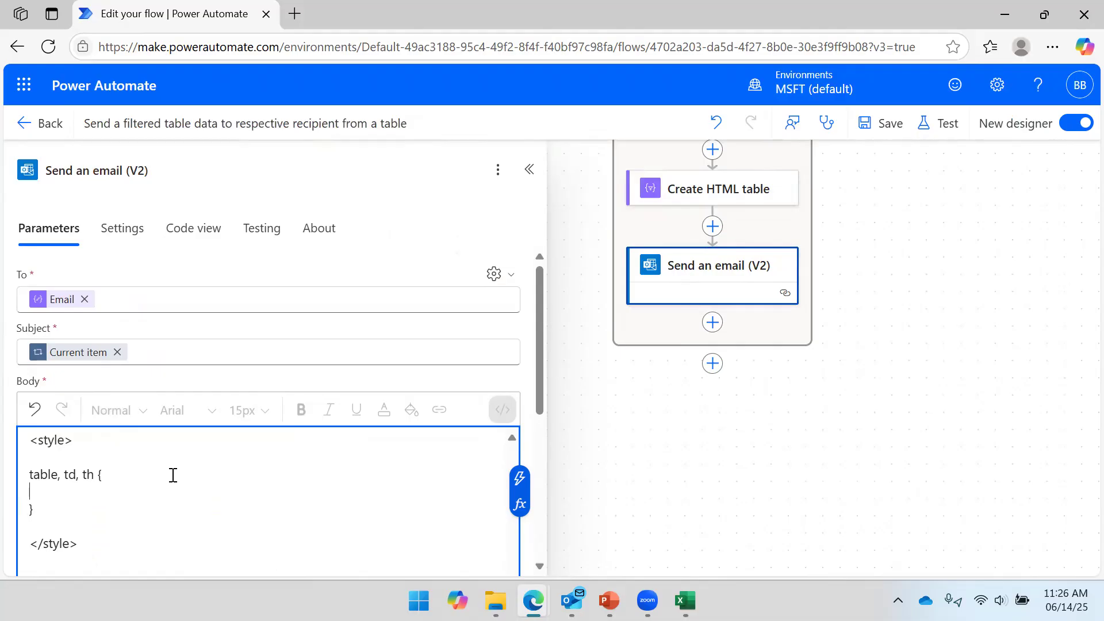
{"action": "key", "text": "Tab"}
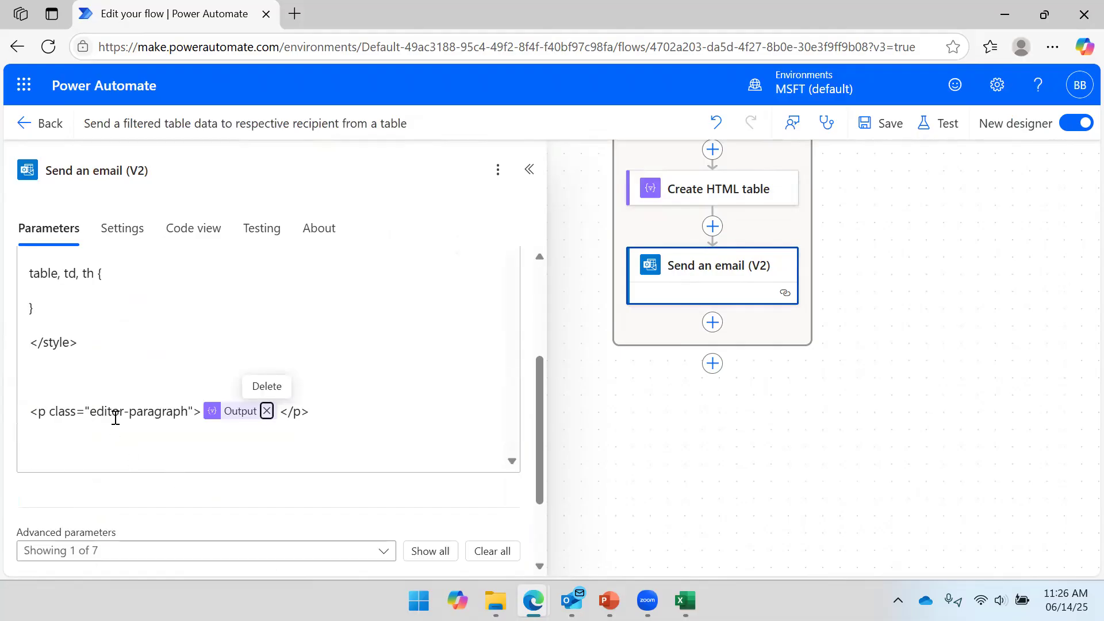
{"action": "left_click", "coordinate": [104, 291]}
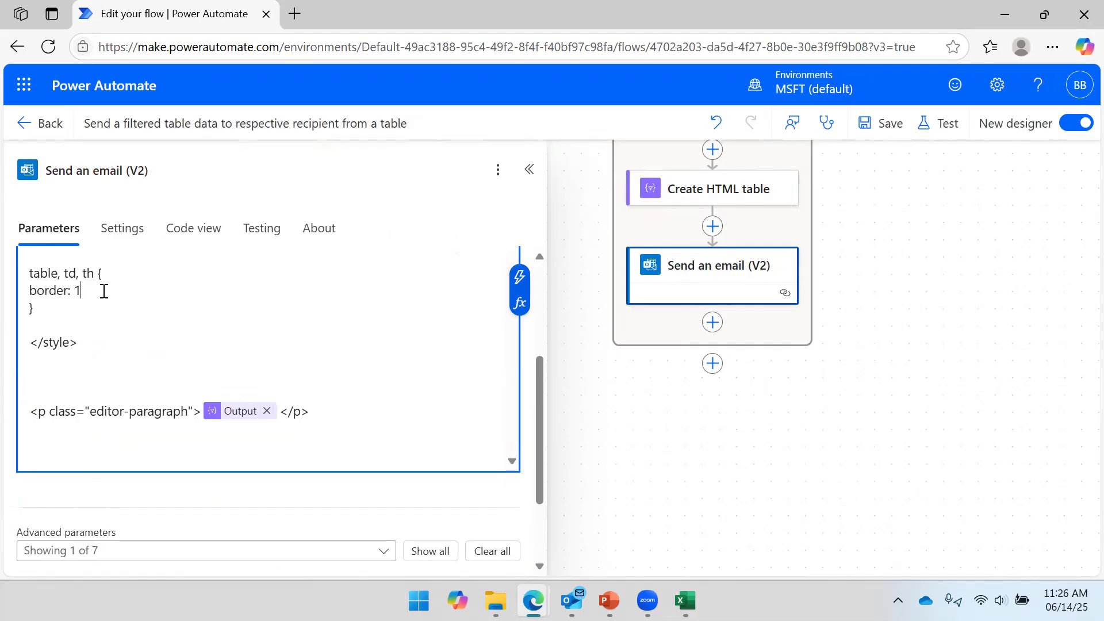
{"action": "type", "text": "border: 1px sp"}
{"action": "left_click", "coordinate": [880, 124]}
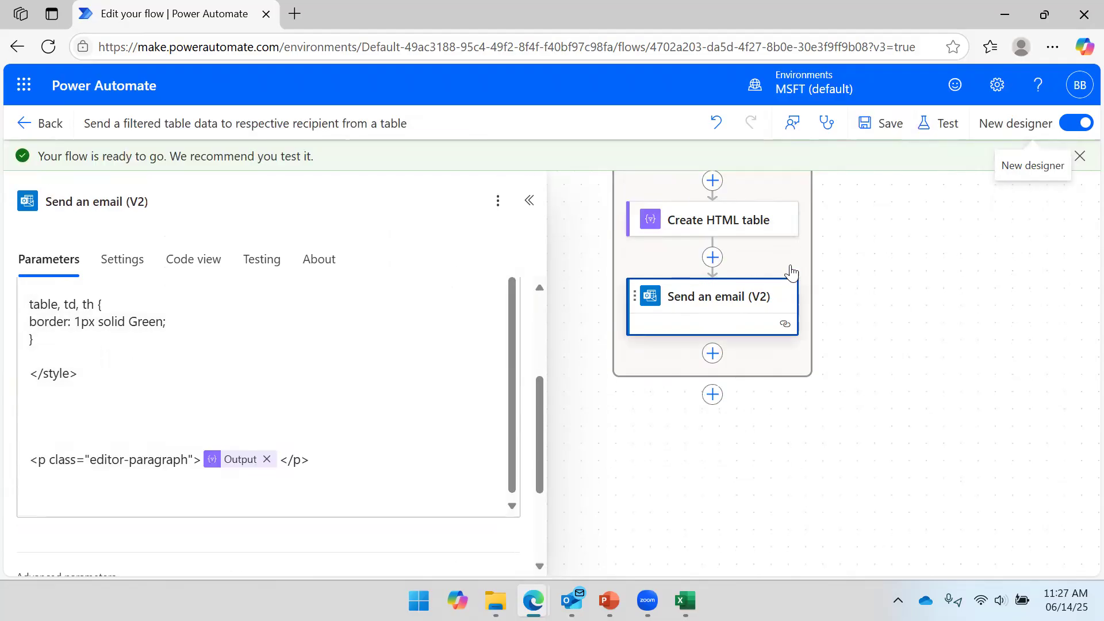
Step: Run a manual test of the flow with the green table border styling in the email body
{"action": "left_click", "coordinate": [925, 125]}
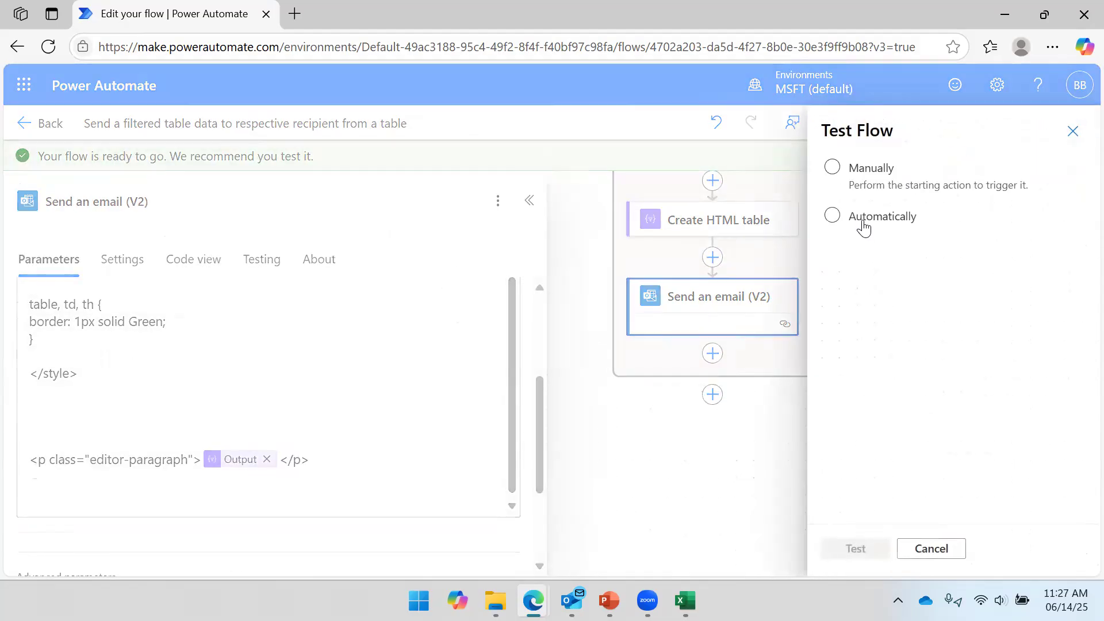
{"action": "left_click", "coordinate": [863, 189]}
{"action": "left_click", "coordinate": [862, 553]}
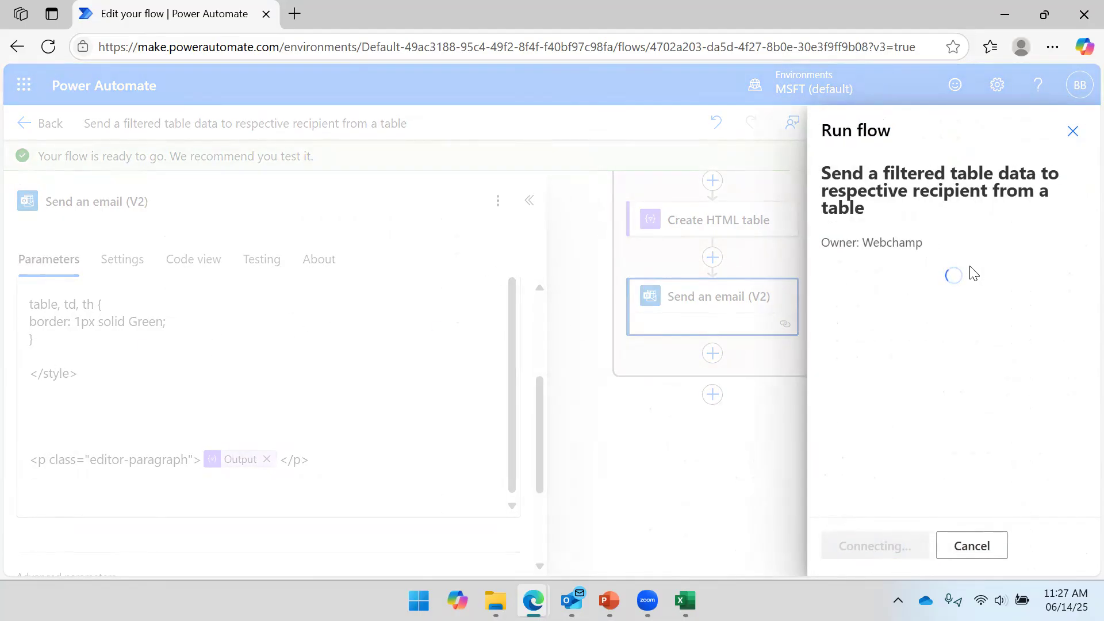
{"action": "left_click", "coordinate": [872, 555]}
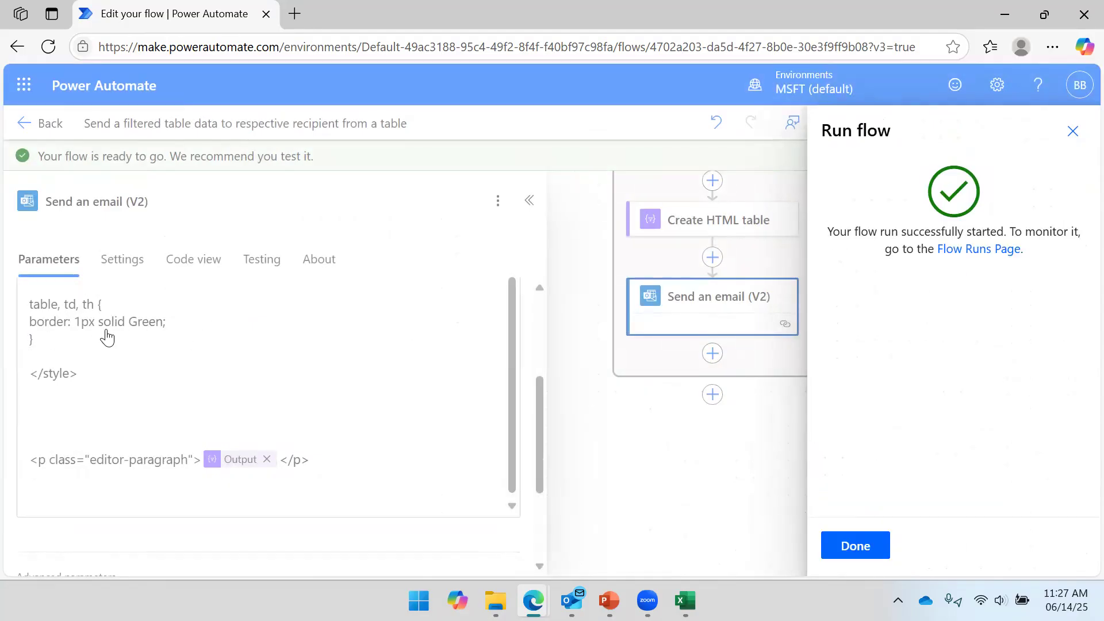
{"action": "left_click", "coordinate": [871, 544]}
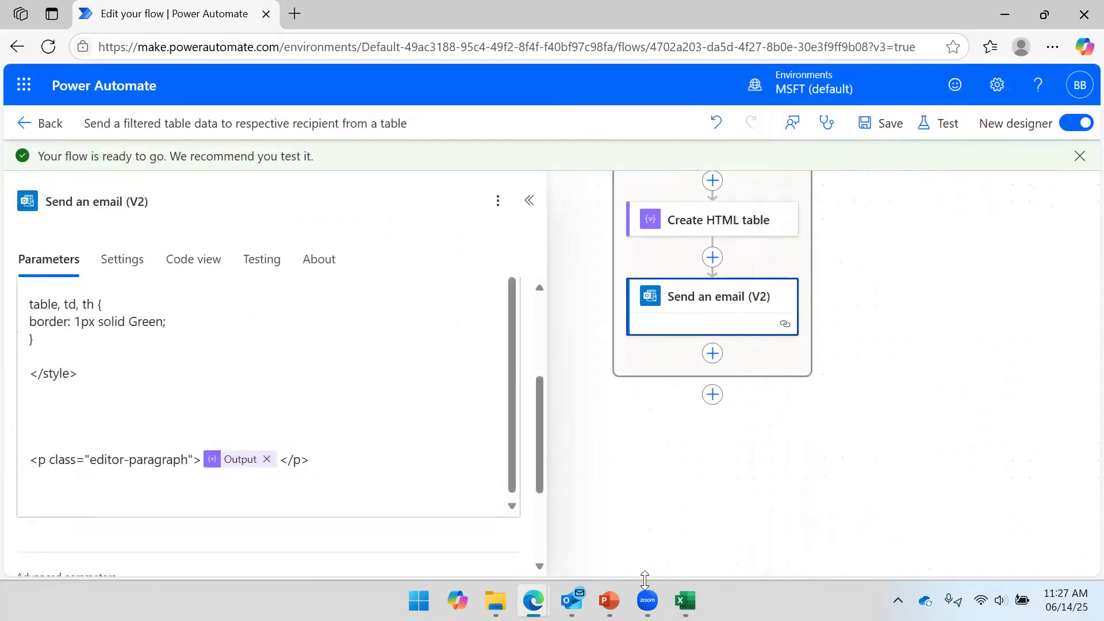
Step: Check the run status, and review the table formatting in each recipient's newly sent email in Outlook's Sent Items
{"action": "left_click", "coordinate": [571, 600]}
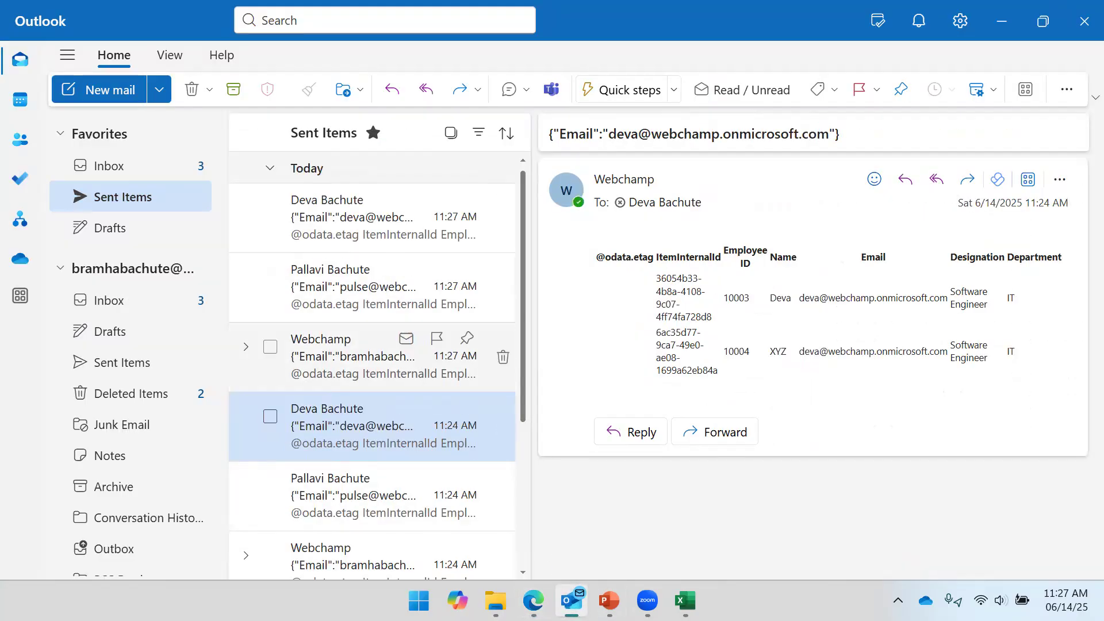
{"action": "mouse_move", "coordinate": [534, 600]}
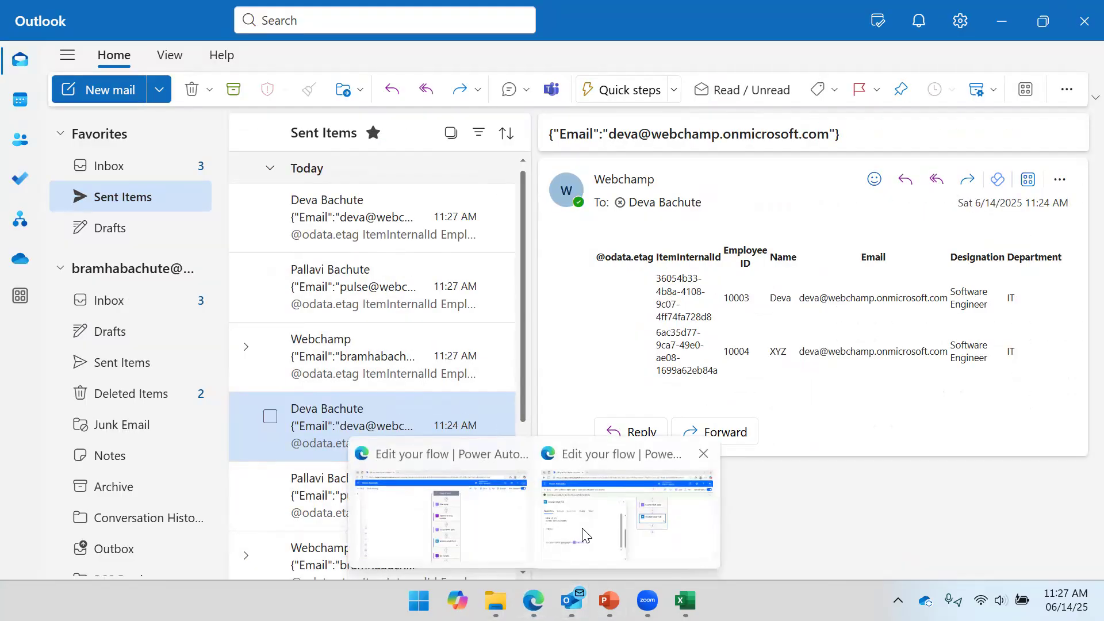
{"action": "left_click", "coordinate": [566, 553]}
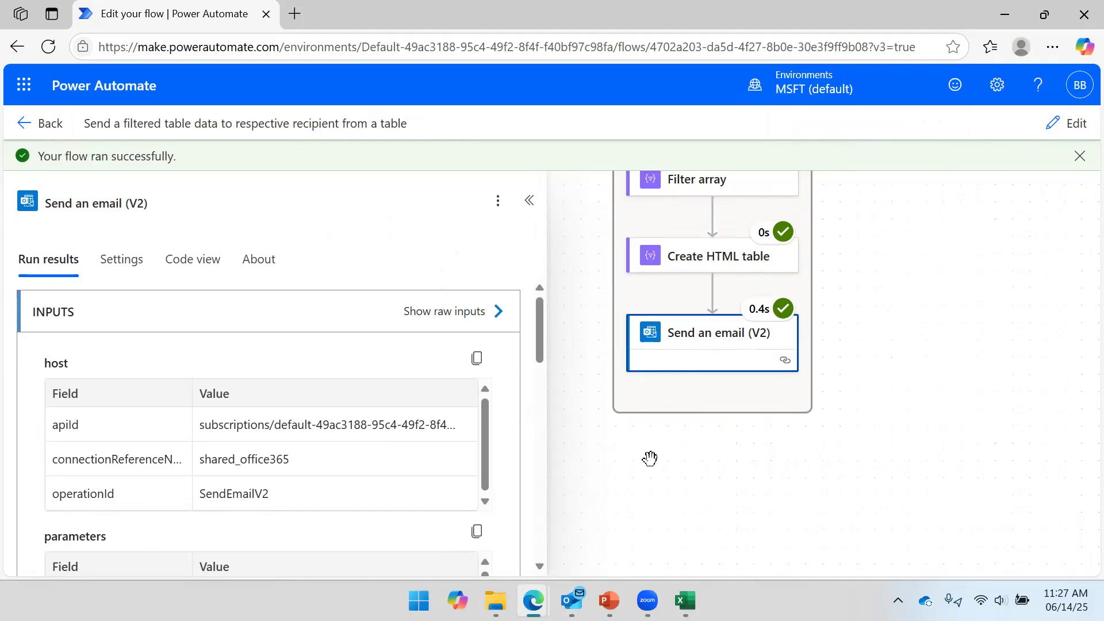
{"action": "left_click", "coordinate": [571, 600]}
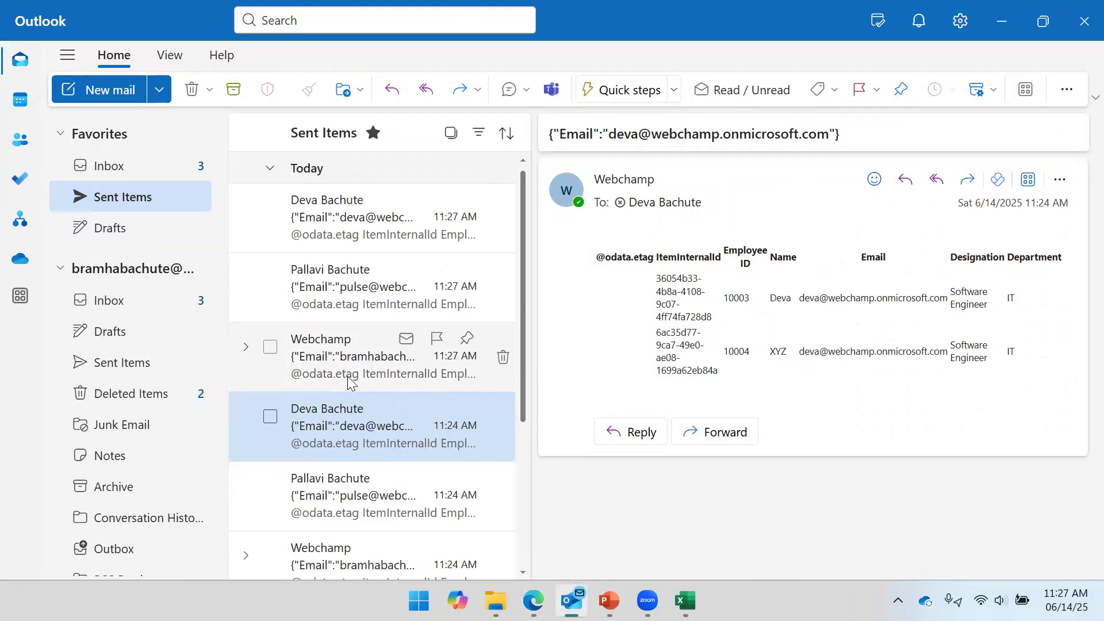
{"action": "left_click", "coordinate": [407, 382]}
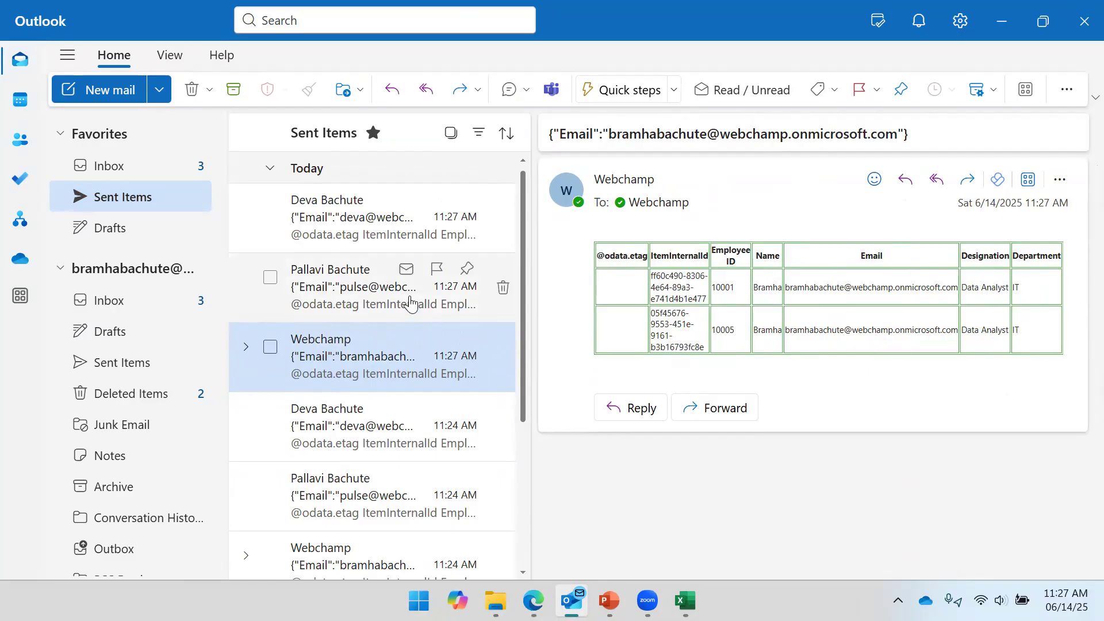
{"action": "left_click", "coordinate": [355, 296]}
{"action": "left_click", "coordinate": [348, 228]}
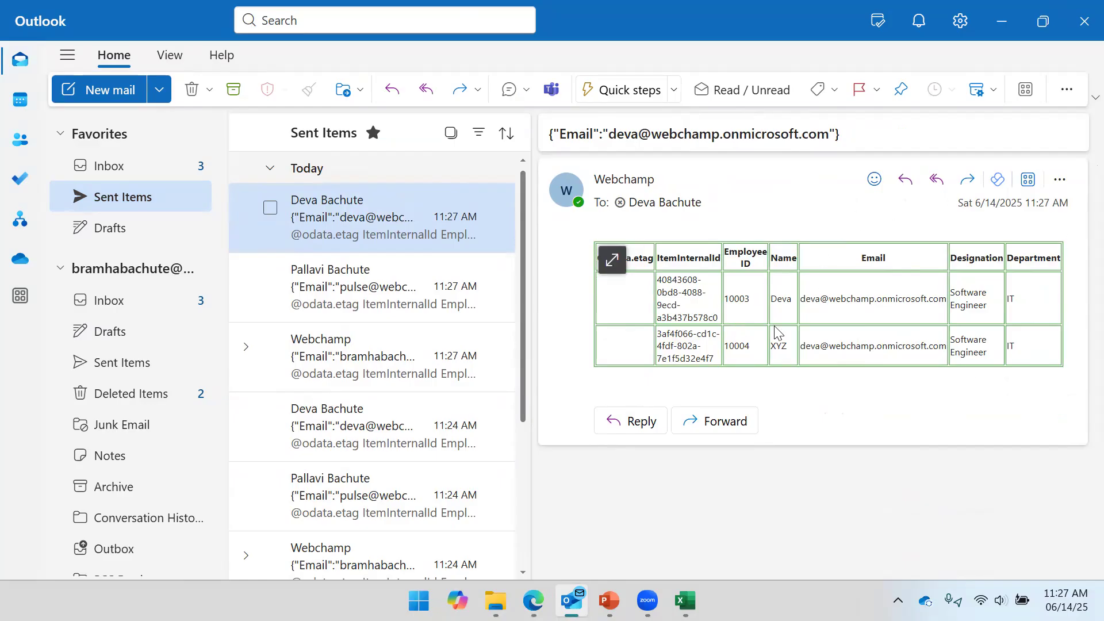
Step: Switch back to the completed flow run in Power Automate and reopen the flow for editing
{"action": "left_click", "coordinate": [608, 601]}
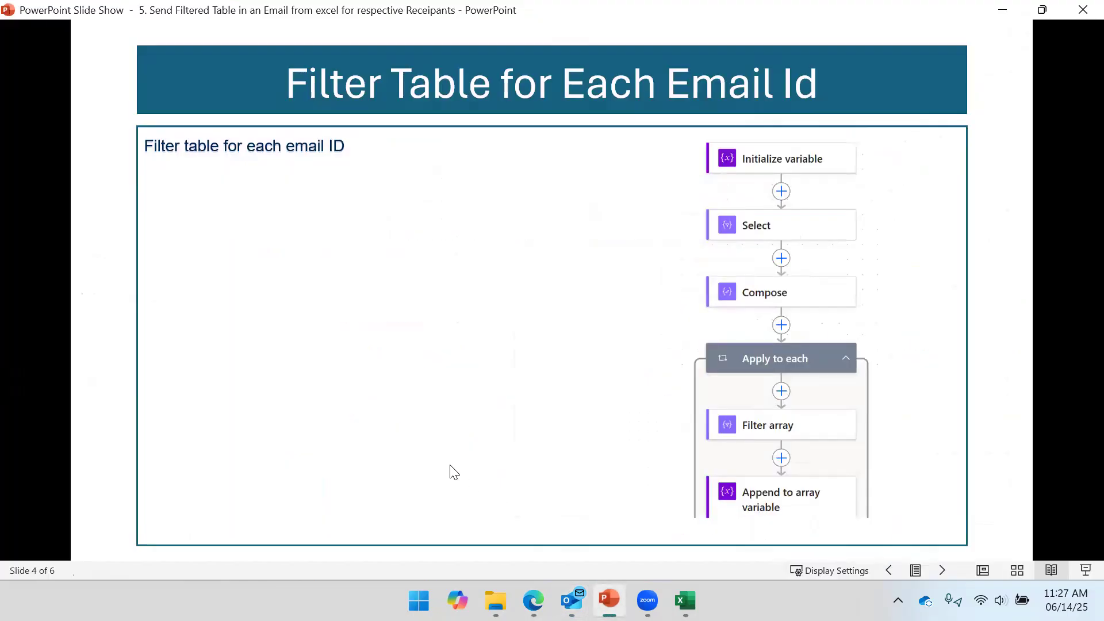
{"action": "mouse_move", "coordinate": [533, 600]}
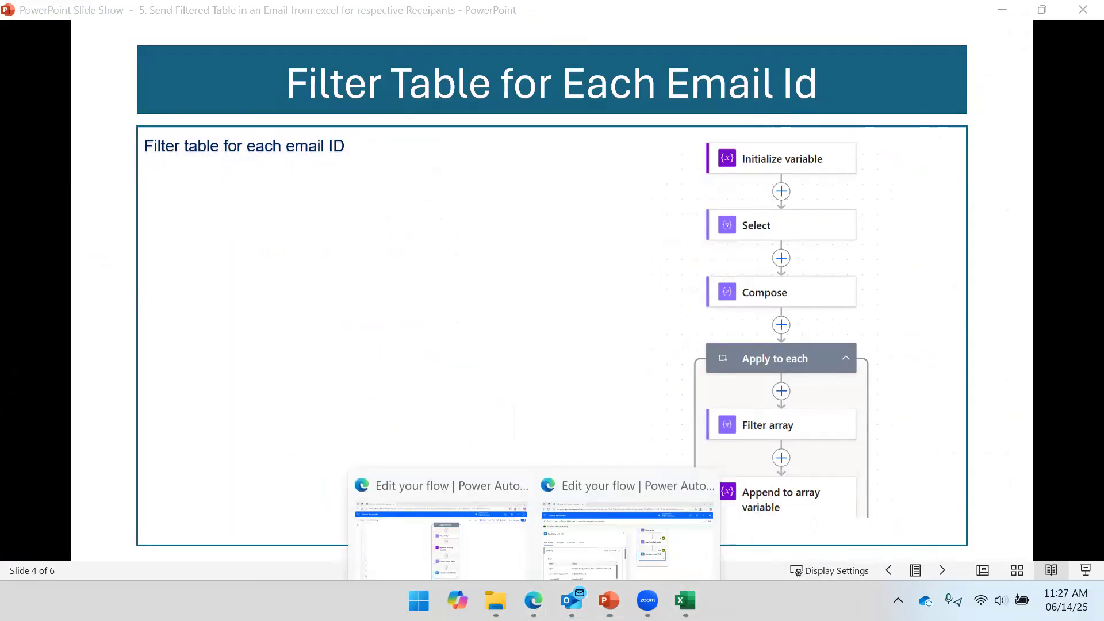
{"action": "left_click", "coordinate": [637, 512]}
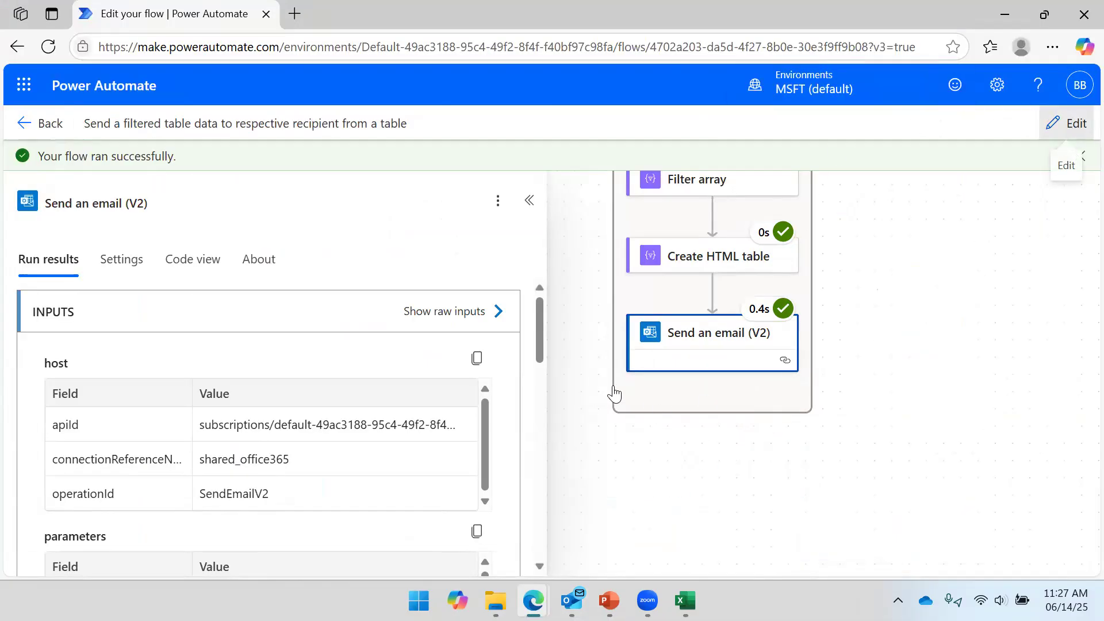
{"action": "left_click", "coordinate": [1066, 123]}
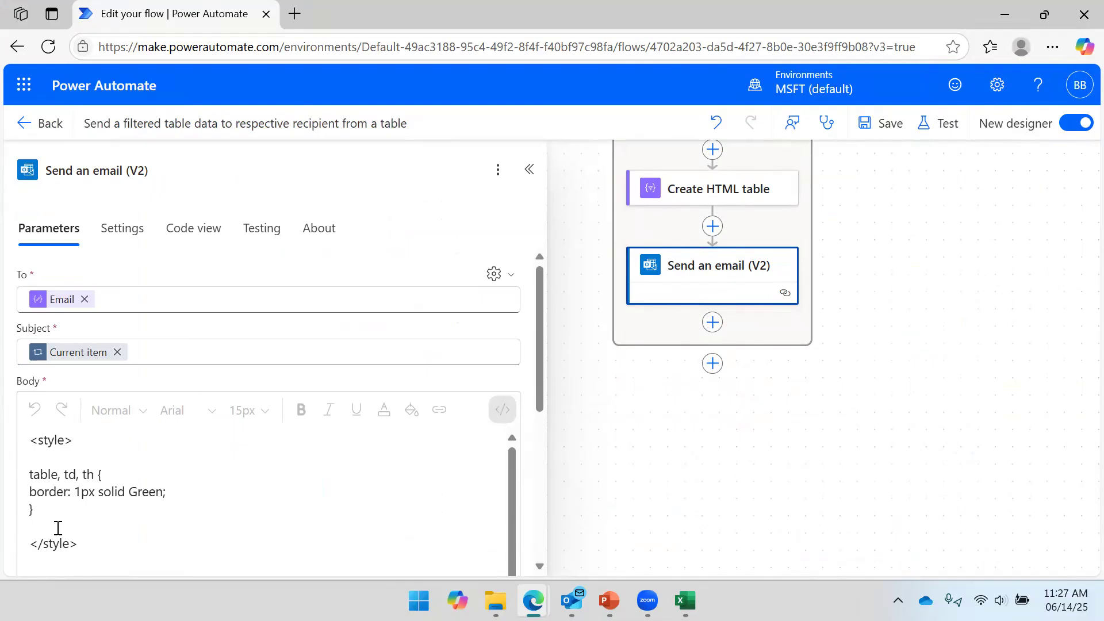
Step: Delete the entire style block from the Send an email (V2) body, keeping the Output paragraph, and save the flow
{"action": "left_click_drag", "start_coordinate": [86, 537], "coordinate": [15, 451]}
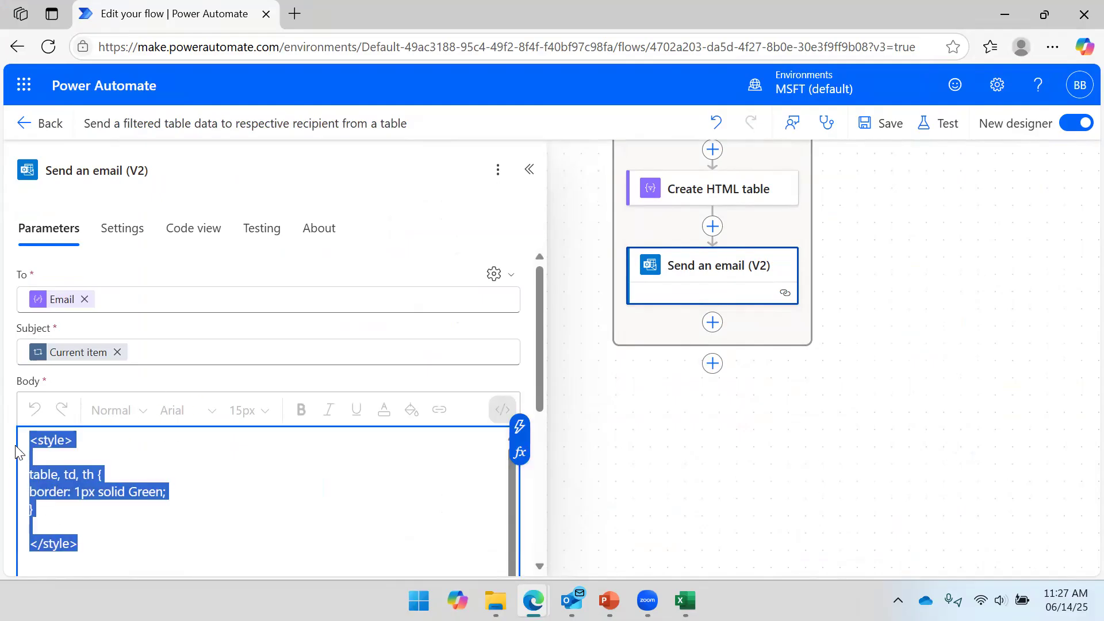
{"action": "key", "text": "Delete"}
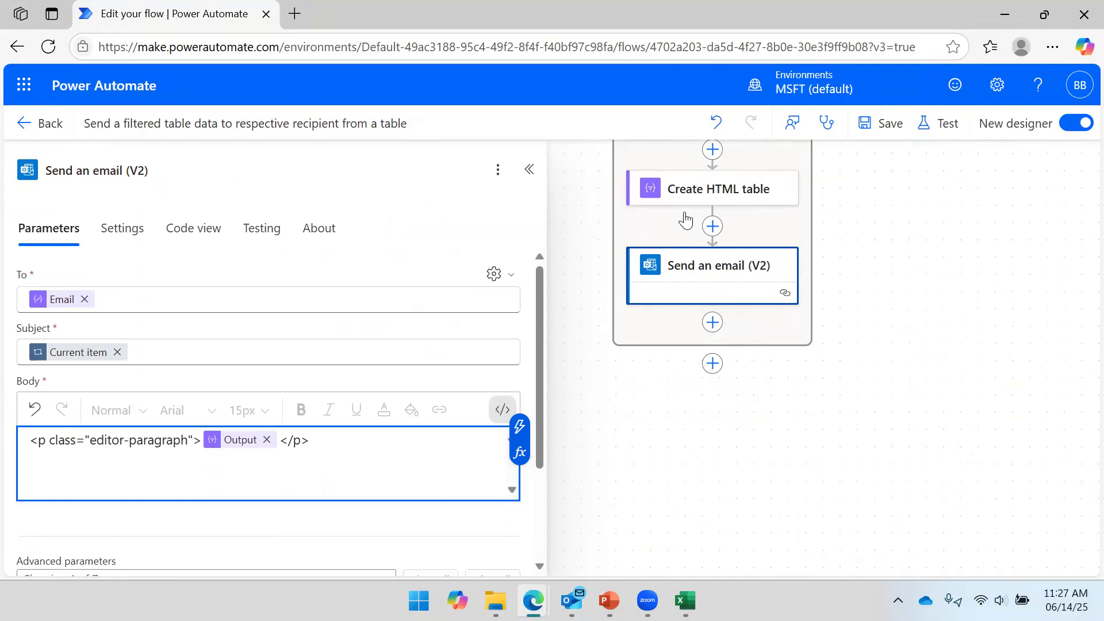
{"action": "left_click", "coordinate": [894, 136]}
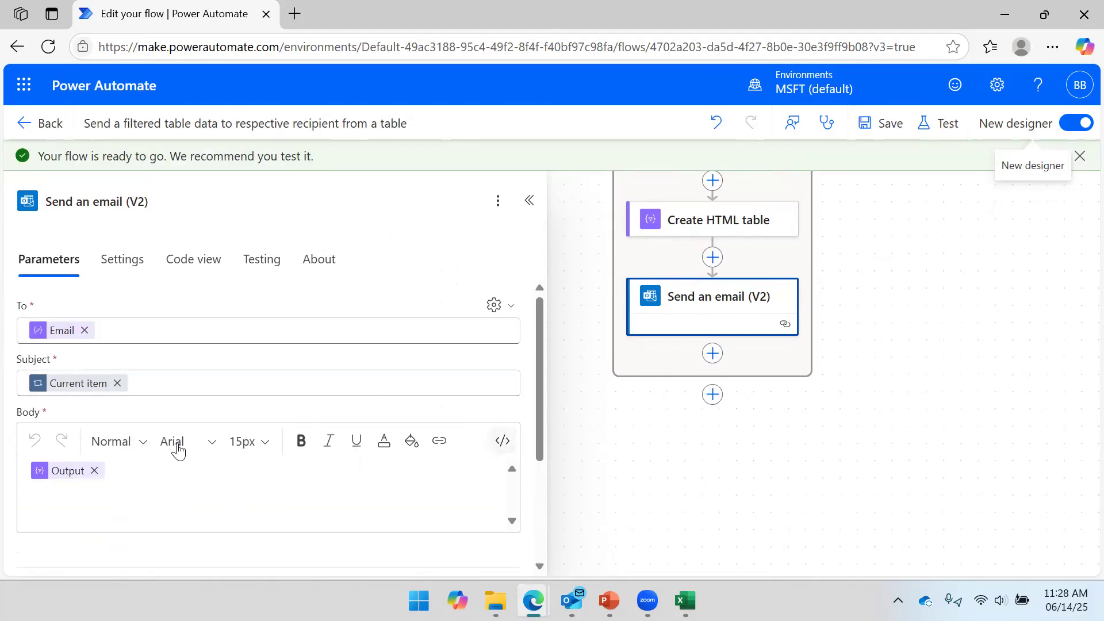
{"action": "left_click", "coordinate": [147, 472]}
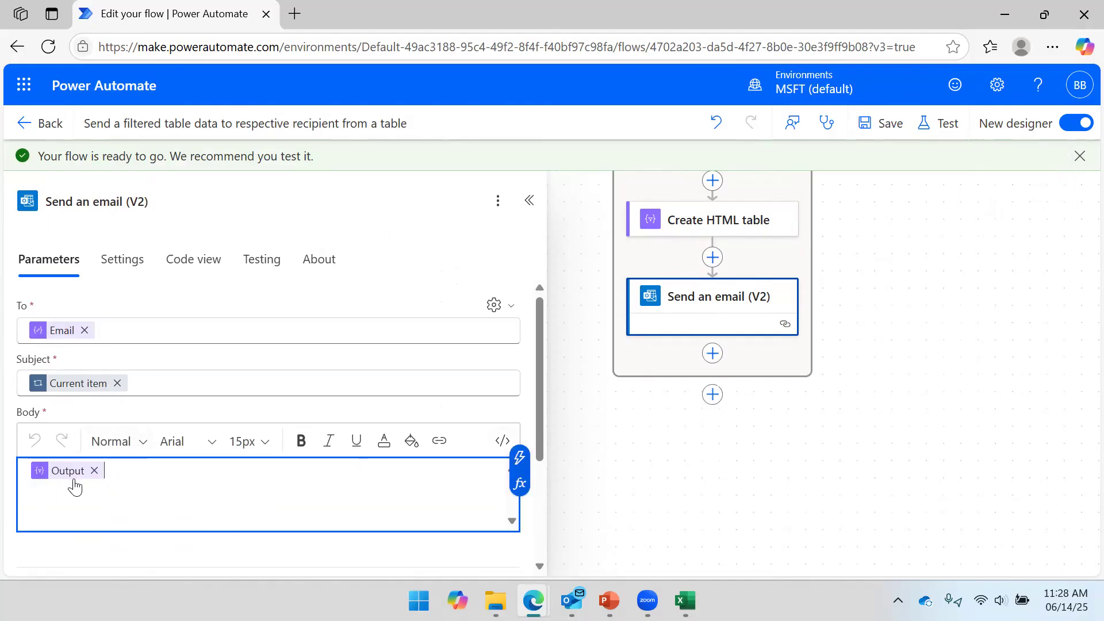
Step: Add a "Hi" greeting line above the Output token in the Send an email (V2) body, leaving an empty line below the token
{"action": "key", "text": "Return"}
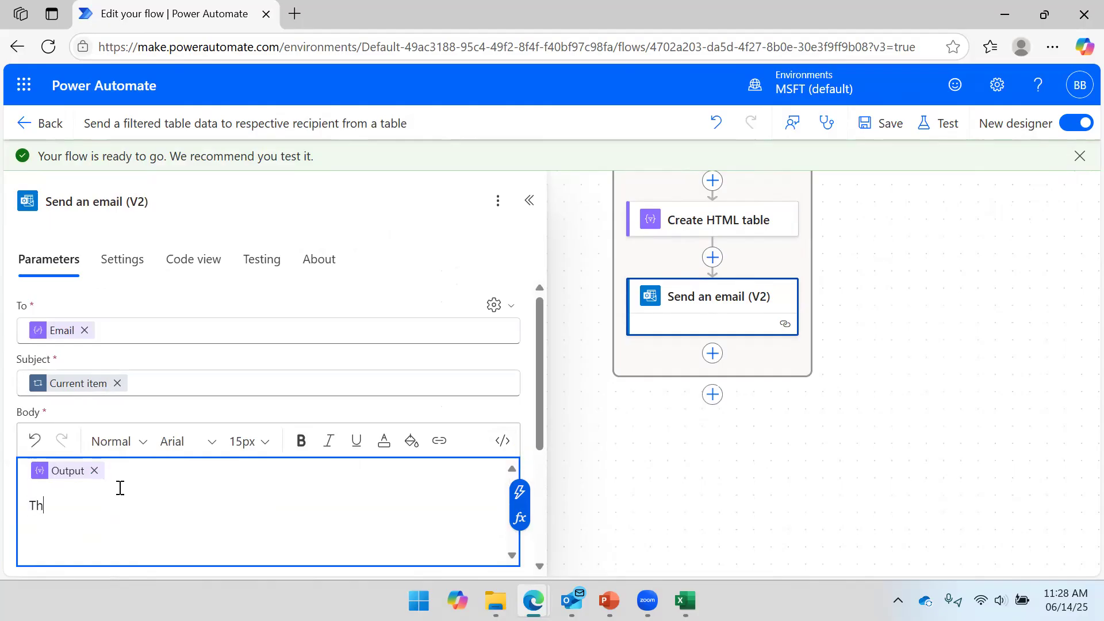
{"action": "key", "text": "BackSpace"}
{"action": "key", "text": "BackSpace"}
{"action": "key", "text": "BackSpace"}
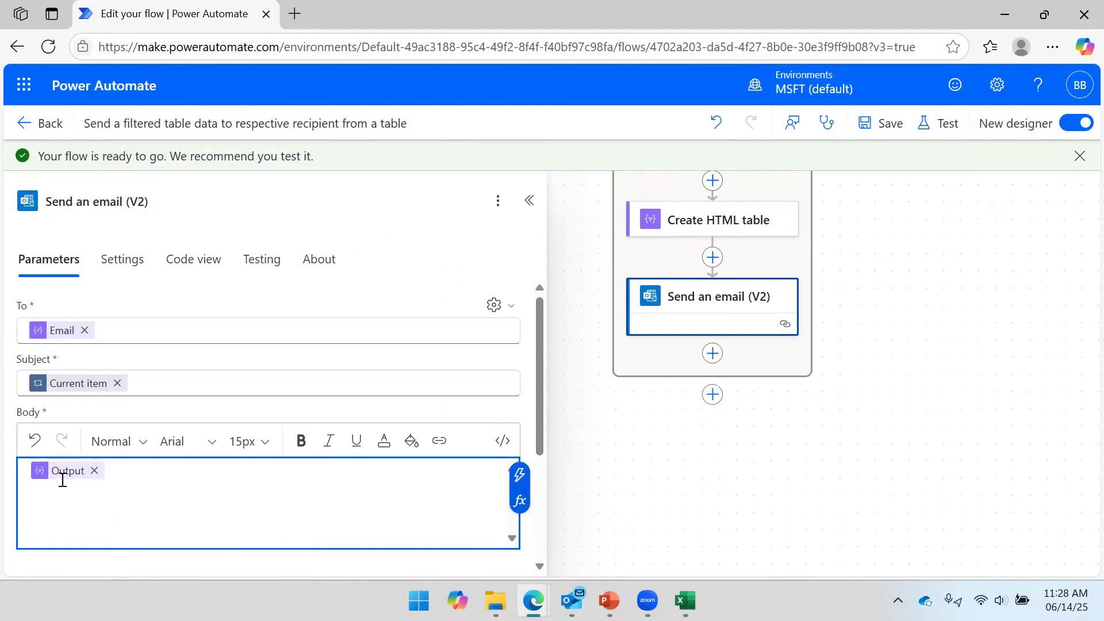
{"action": "key", "text": "Return"}
{"action": "key", "text": "Left"}
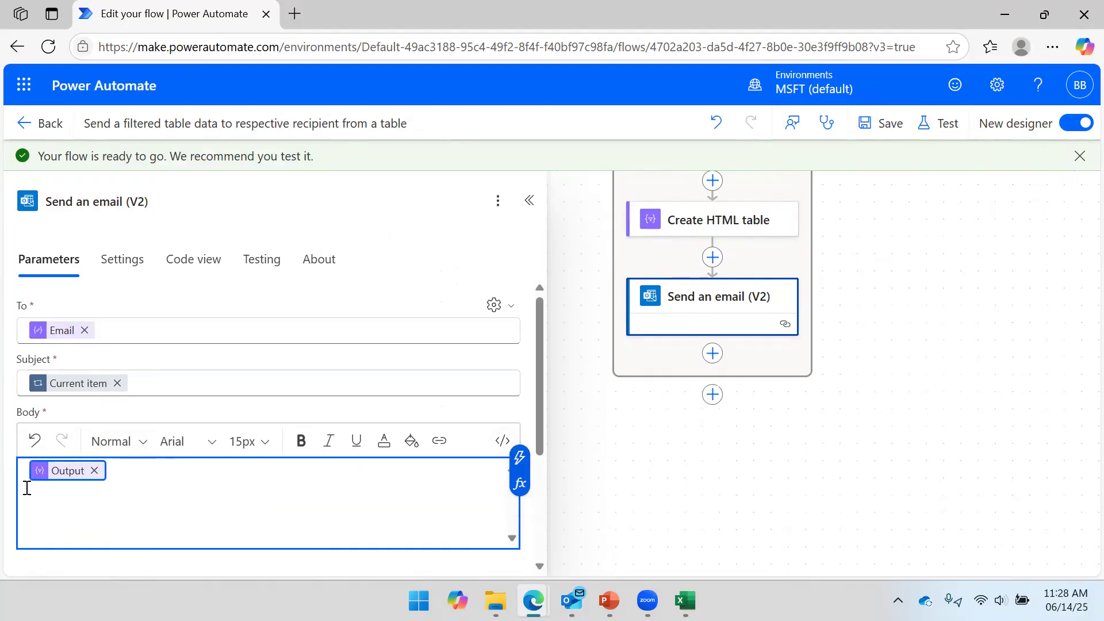
{"action": "key", "text": "Left"}
{"action": "key", "text": "Return"}
{"action": "key", "text": "Return"}
{"action": "key", "text": "Up"}
{"action": "key", "text": "Up"}
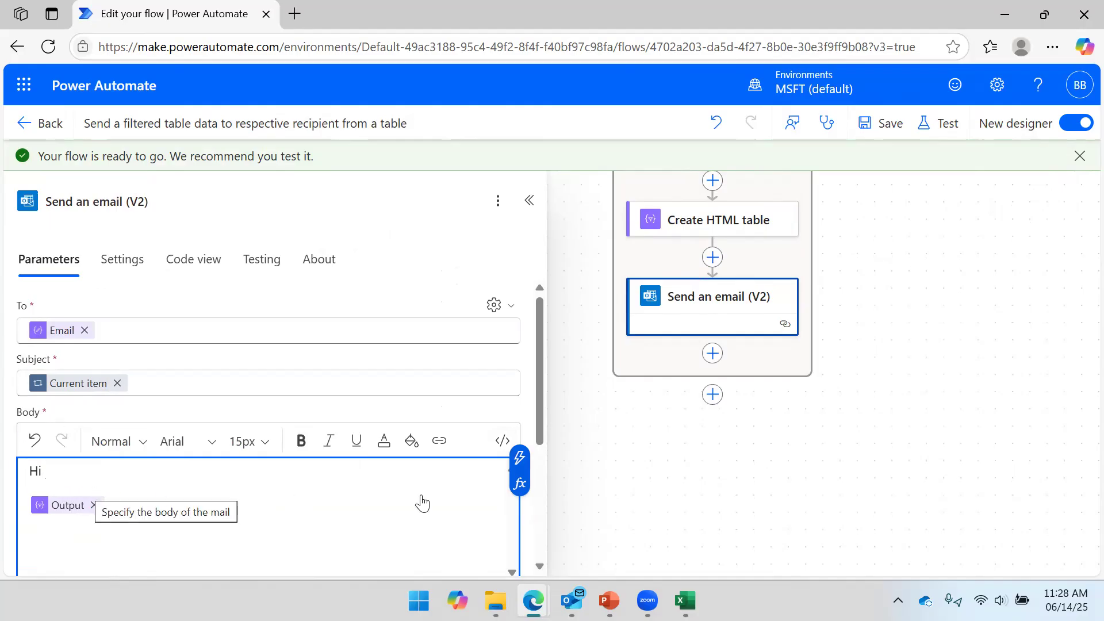
{"action": "left_click", "coordinate": [515, 491]}
{"action": "left_click", "coordinate": [659, 412]}
{"action": "scroll", "coordinate": [718, 545], "scroll_direction": "down", "scroll_amount": 3}
{"action": "scroll", "coordinate": [717, 545], "scroll_direction": "up", "scroll_amount": 3}
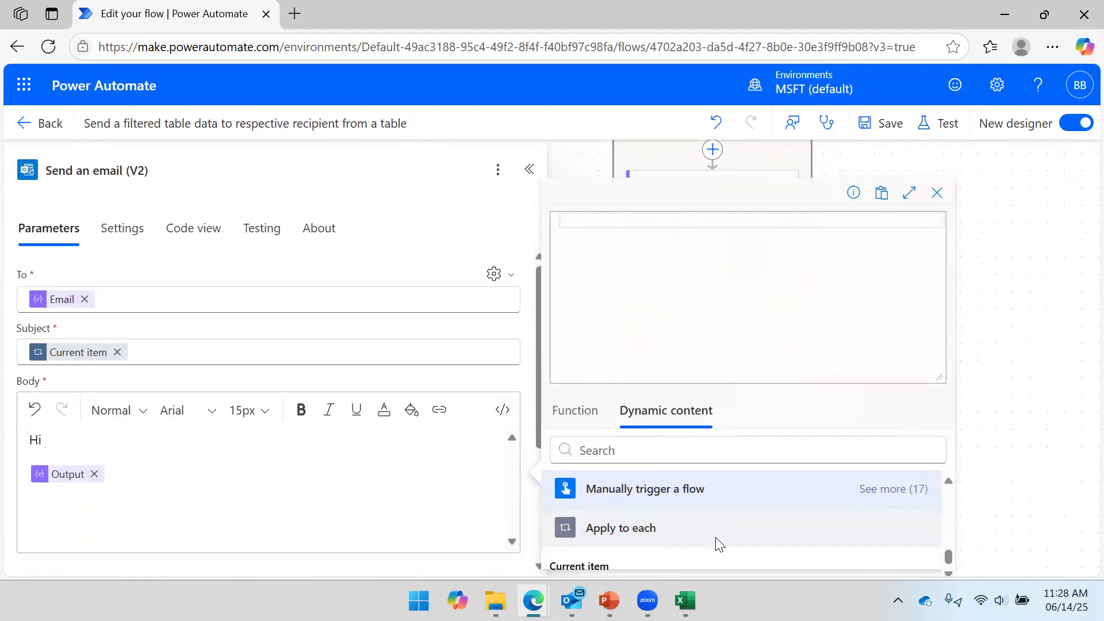
{"action": "left_click", "coordinate": [645, 567]}
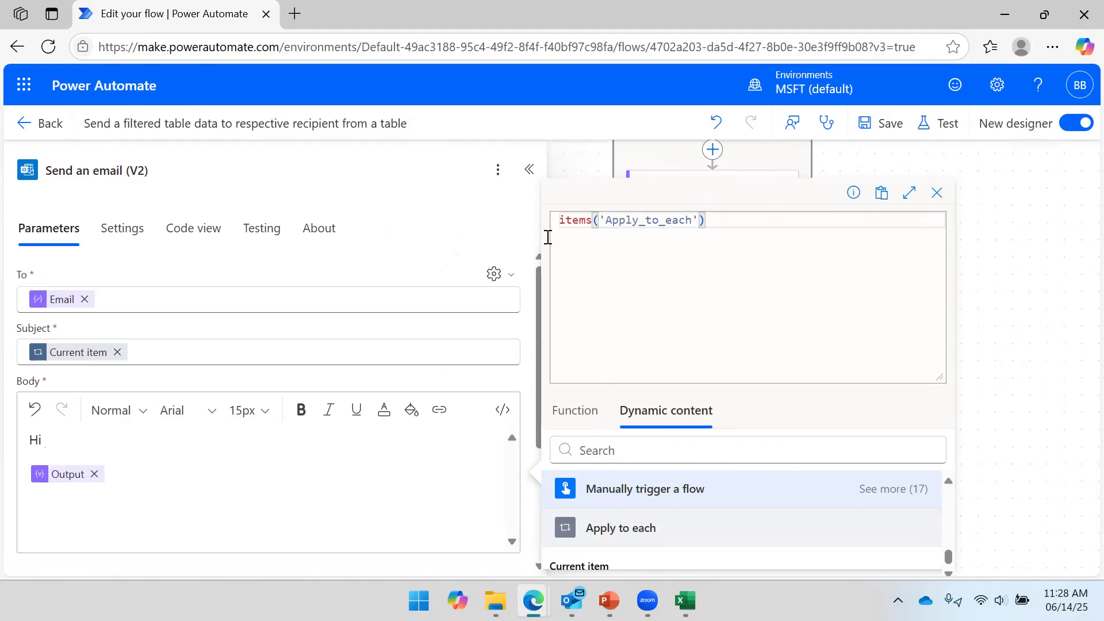
{"action": "left_click_drag", "start_coordinate": [547, 237], "coordinate": [843, 234]}
{"action": "left_click", "coordinate": [935, 193]}
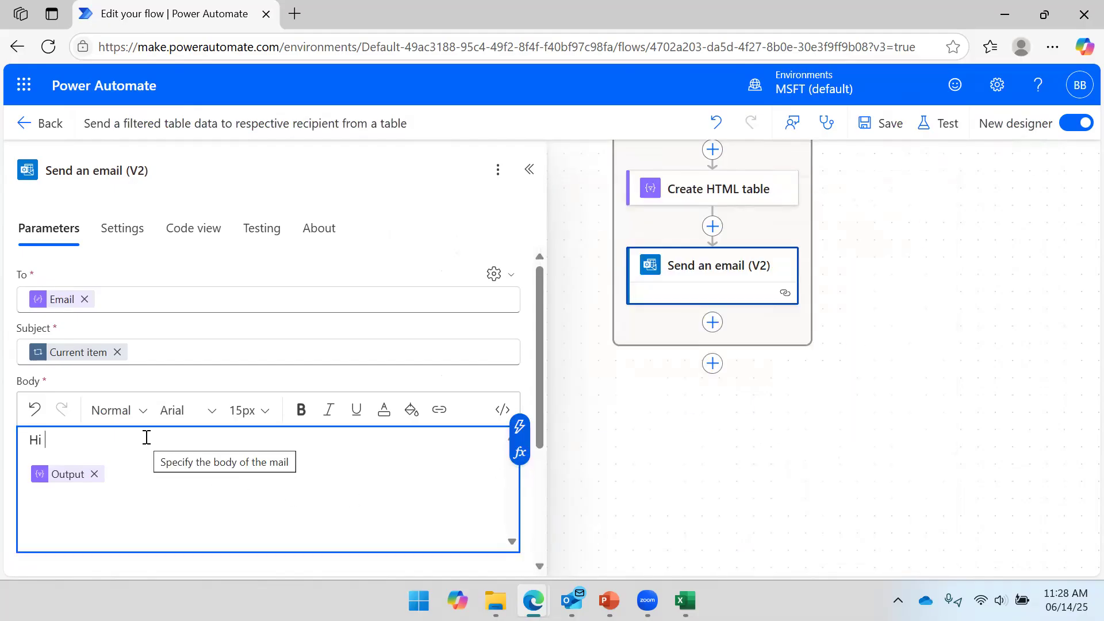
Step: Complete the greeting line above the Output token so it reads "Hi,"
{"action": "type", "text": ","}
{"action": "key", "text": "Return"}
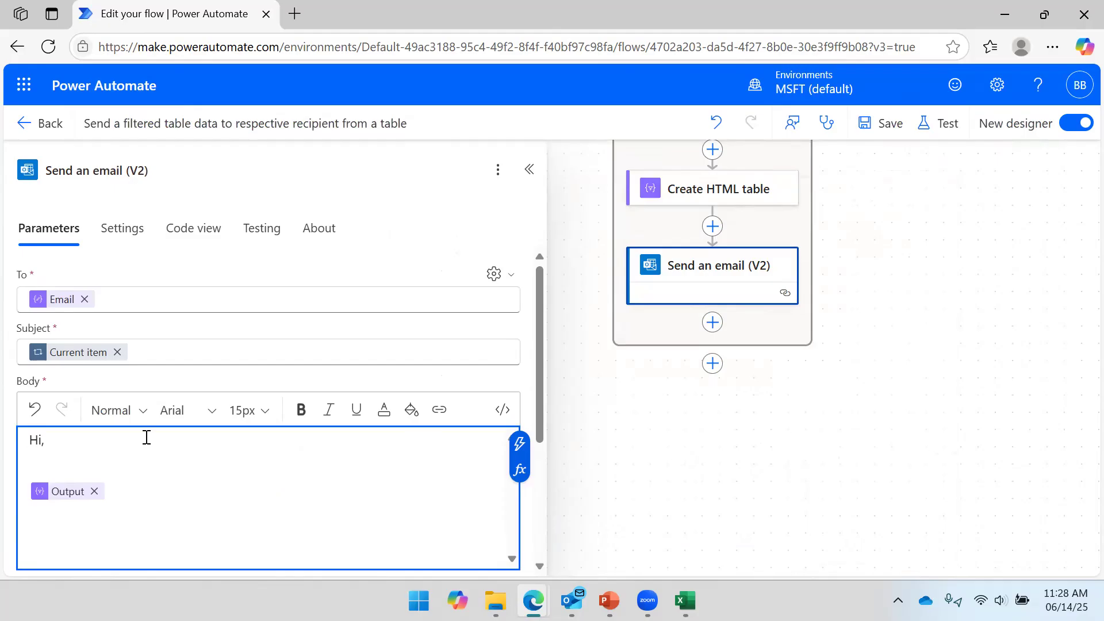
{"action": "key", "text": "BackSpace"}
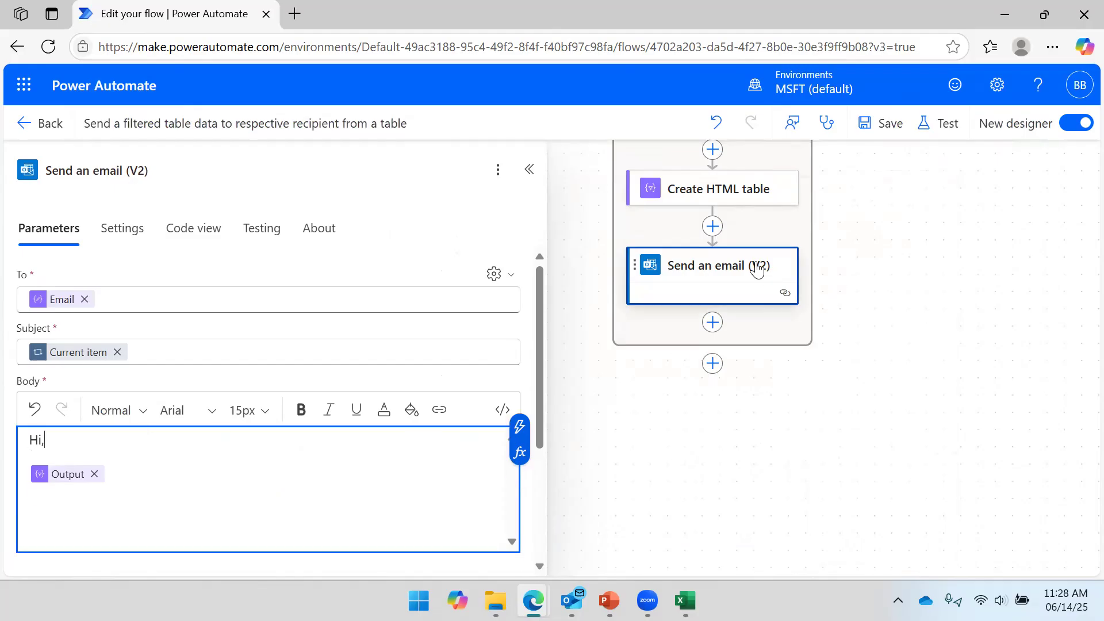
{"action": "scroll", "coordinate": [763, 263], "scroll_direction": "up", "scroll_amount": 1}
{"action": "scroll", "coordinate": [756, 262], "scroll_direction": "up", "scroll_amount": 1}
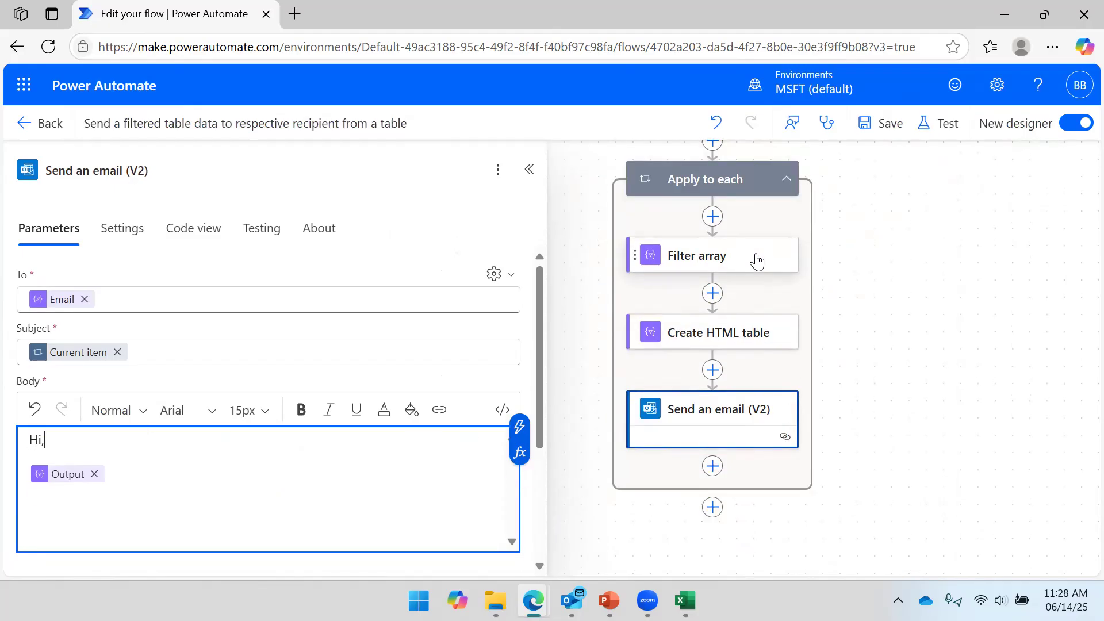
{"action": "scroll", "coordinate": [756, 262], "scroll_direction": "down", "scroll_amount": 1}
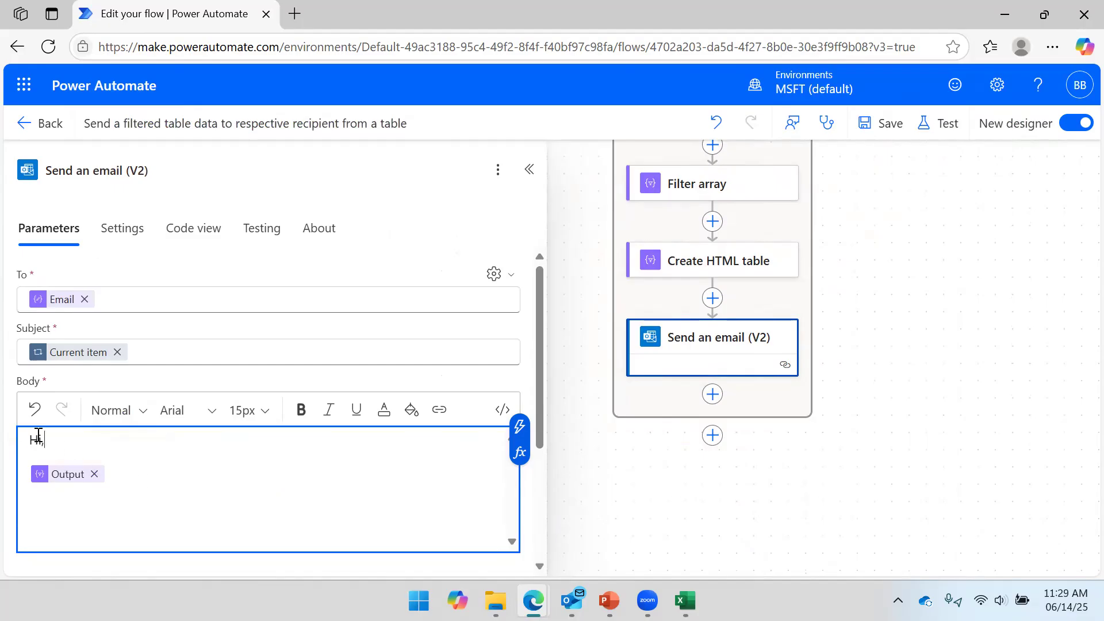
Step: Add a sign-off below the Output token with "Thanks," and "Webchamp" on separate lines
{"action": "left_click", "coordinate": [108, 520]}
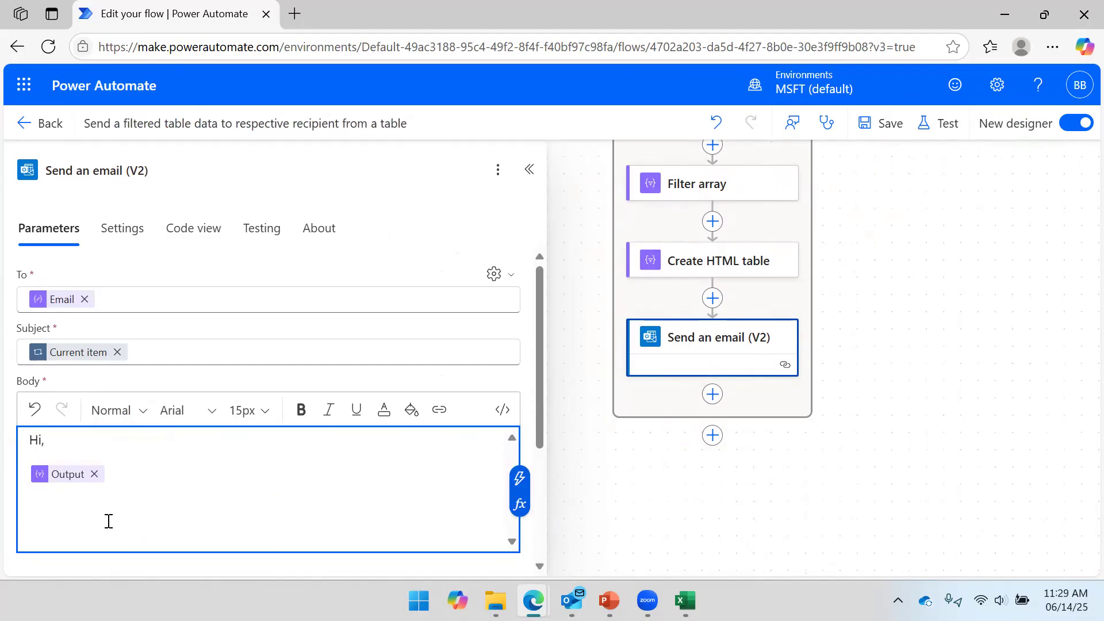
{"action": "key", "text": "Return"}
{"action": "type", "text": "Thank"}
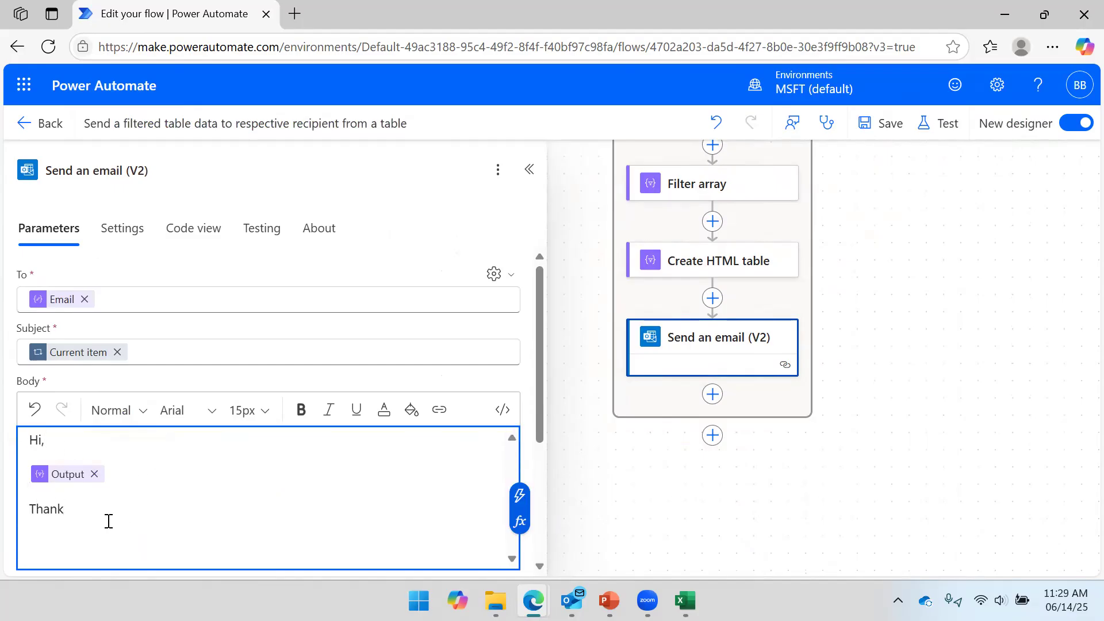
{"action": "type", "text": "s,"}
{"action": "key", "text": "Return"}
{"action": "type", "text": "Webchamp"}
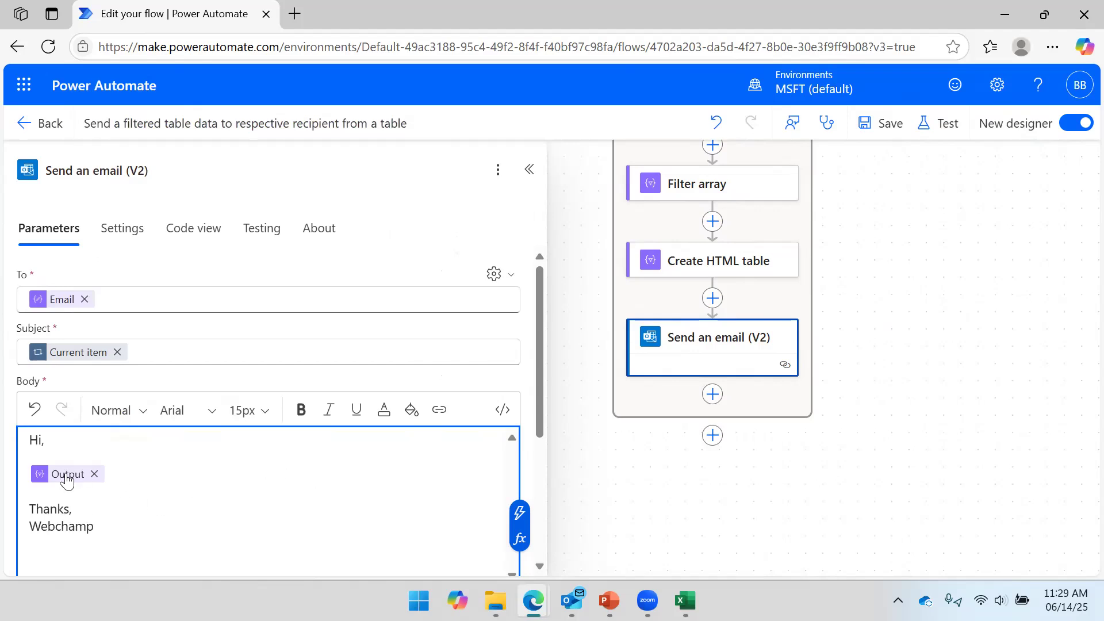
Step: Compare the Subject's Current item expression with the subject line of the latest sent email in Outlook, and return to the flow editor
{"action": "mouse_move", "coordinate": [65, 477]}
{"action": "mouse_move", "coordinate": [86, 362]}
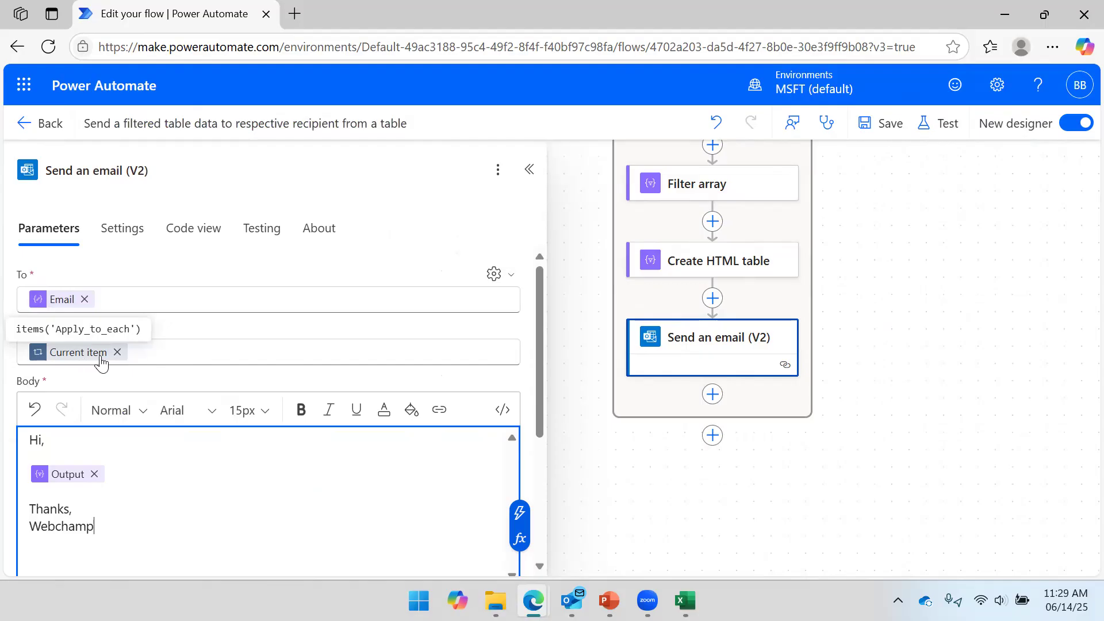
{"action": "left_click", "coordinate": [571, 600]}
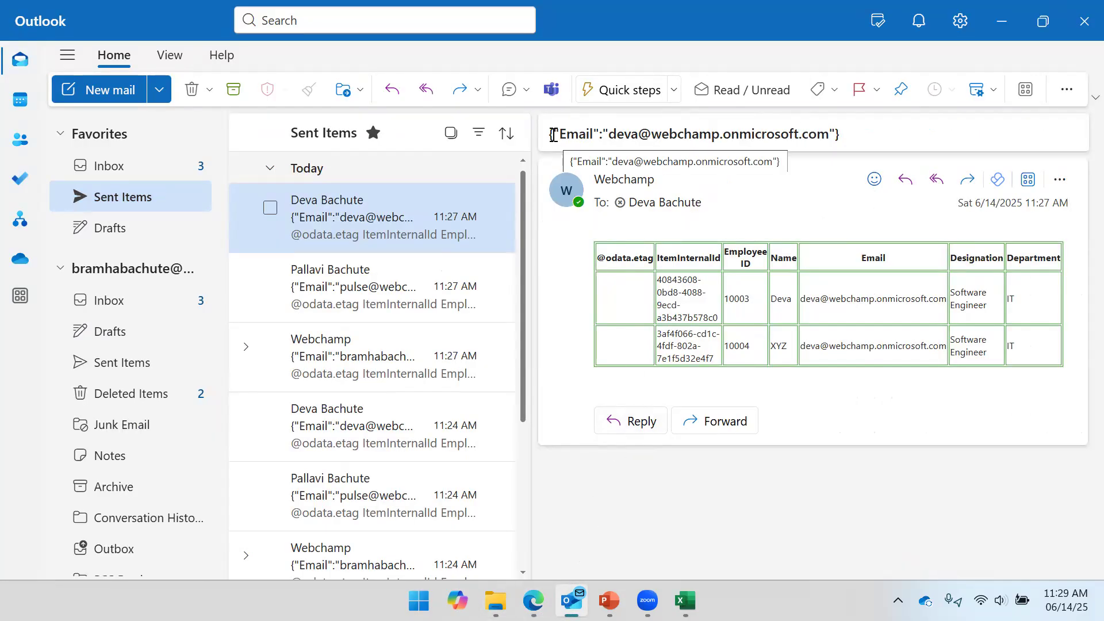
{"action": "left_click_drag", "start_coordinate": [550, 134], "coordinate": [906, 141]}
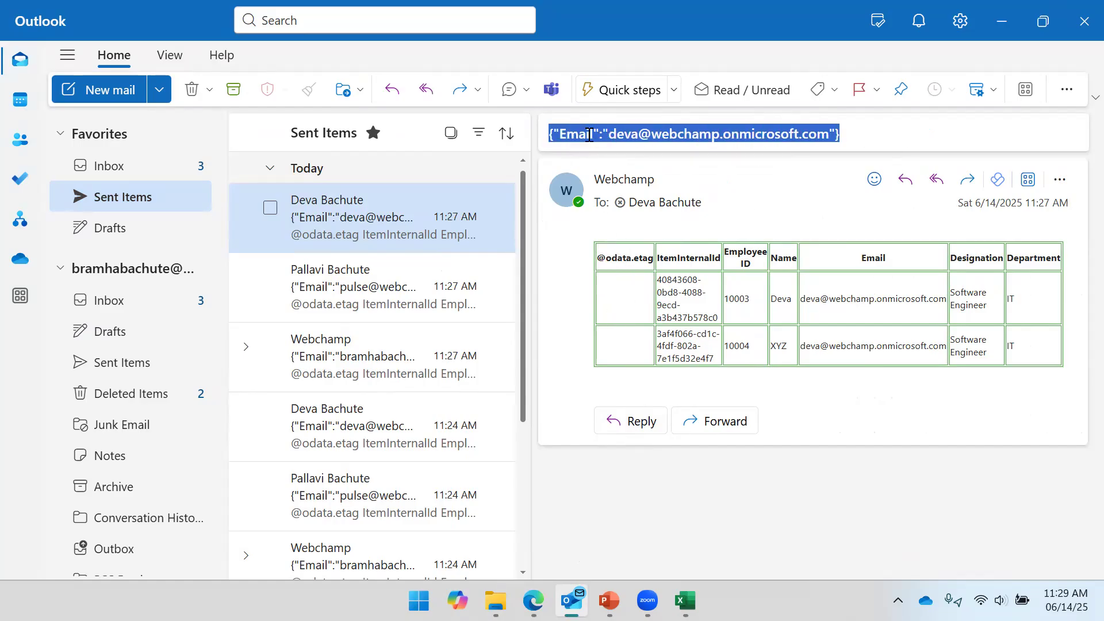
{"action": "left_click", "coordinate": [592, 137]}
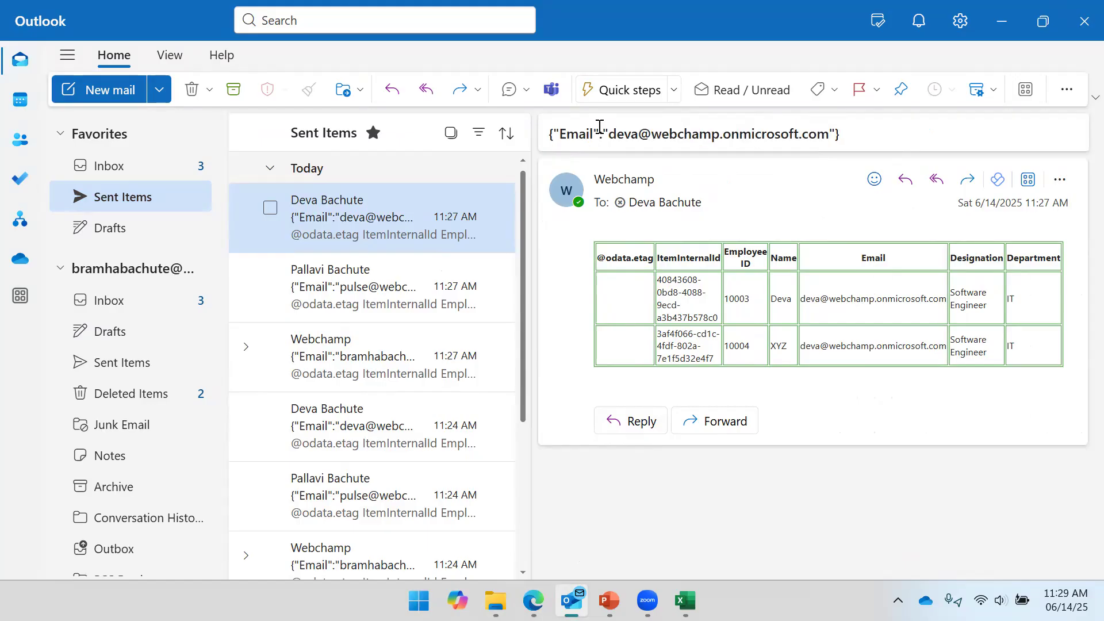
{"action": "left_click_drag", "start_coordinate": [598, 133], "coordinate": [547, 142]}
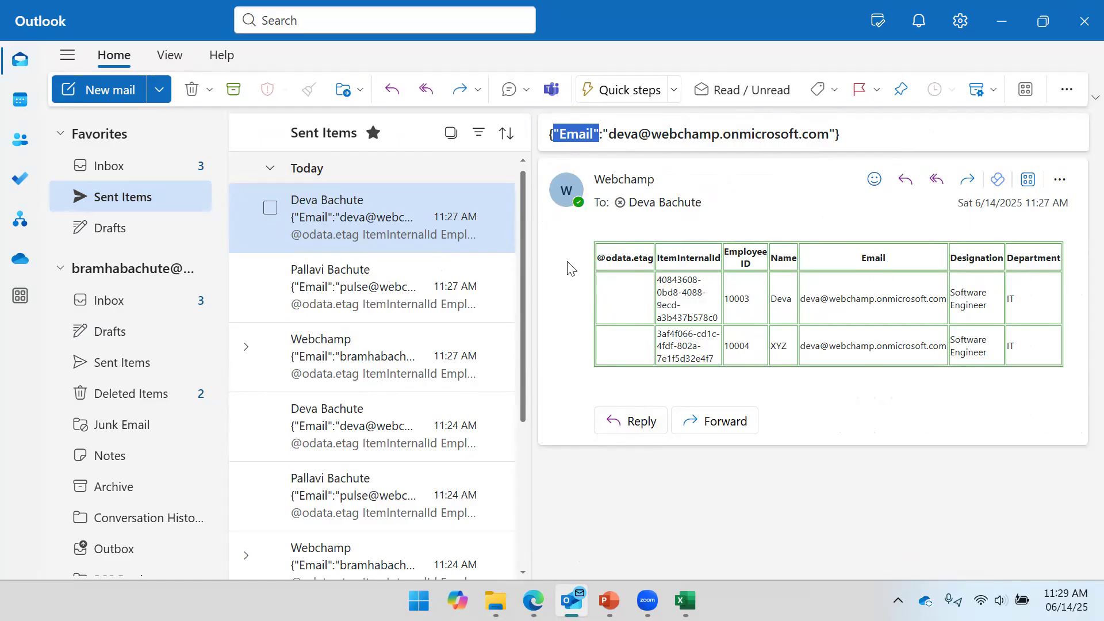
{"action": "left_click", "coordinate": [1006, 33]}
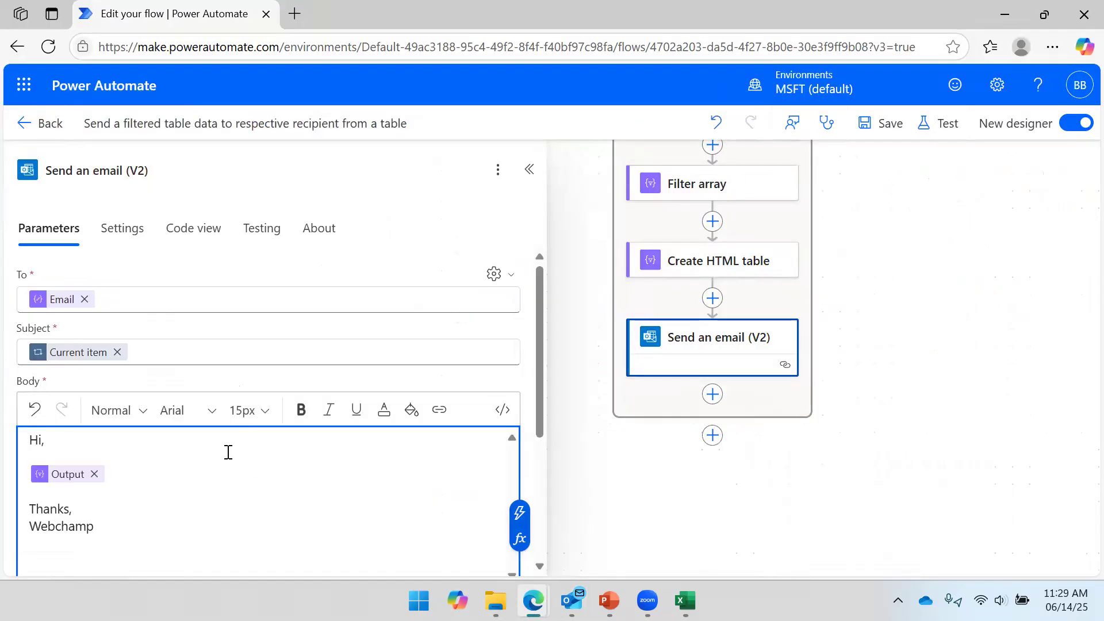
Step: Compare the email body's HTML code view with its formatted view
{"action": "left_click", "coordinate": [501, 409]}
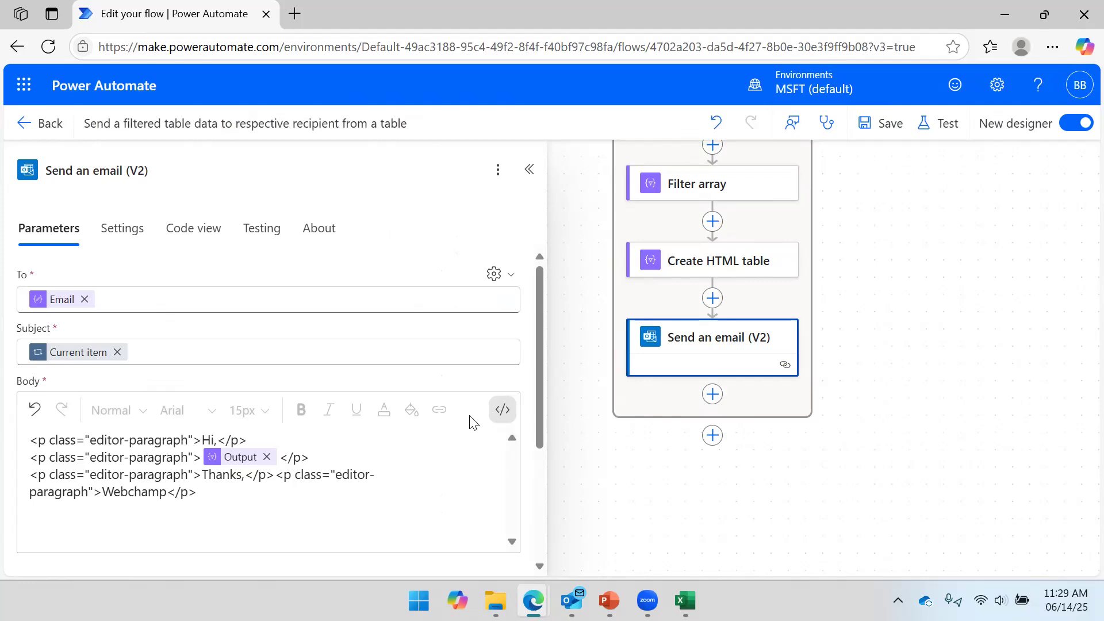
{"action": "left_click", "coordinate": [503, 408]}
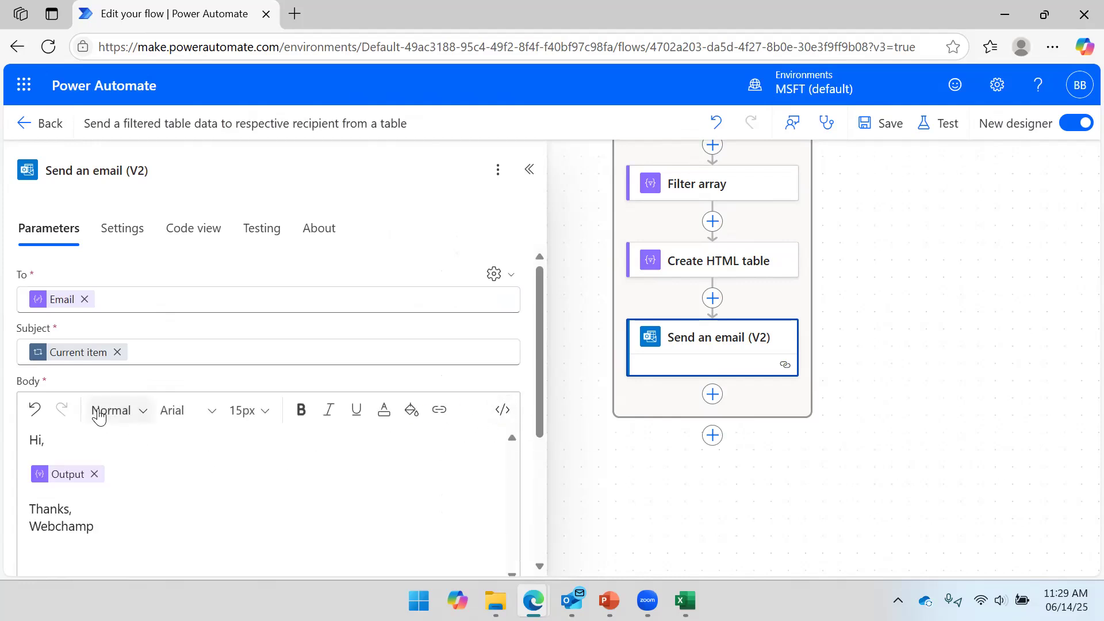
{"action": "left_click", "coordinate": [504, 415]}
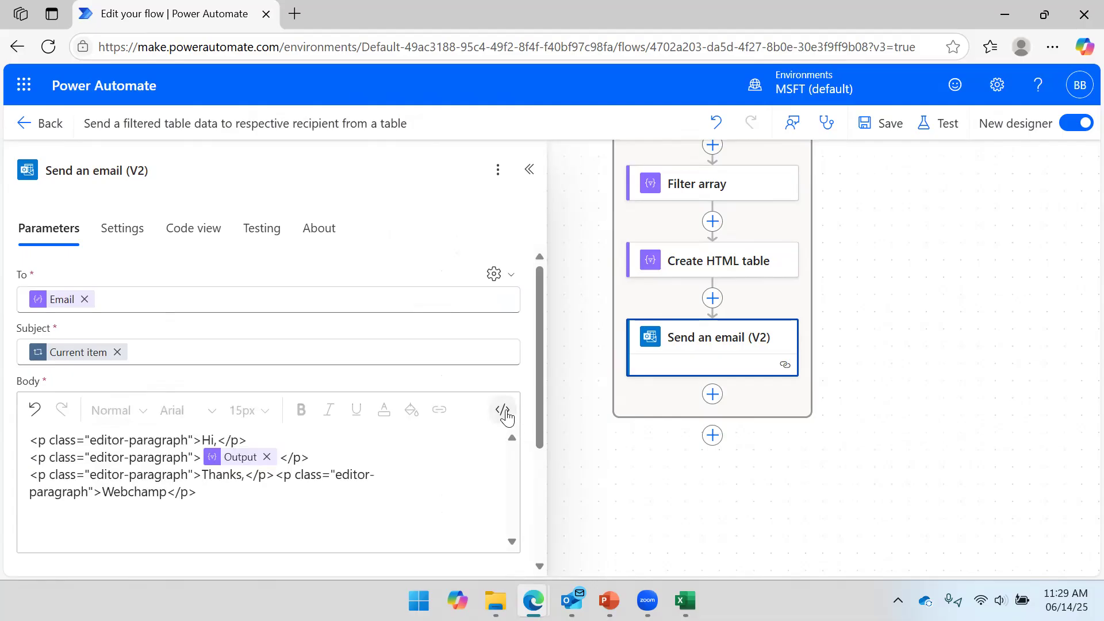
{"action": "left_click", "coordinate": [505, 415]}
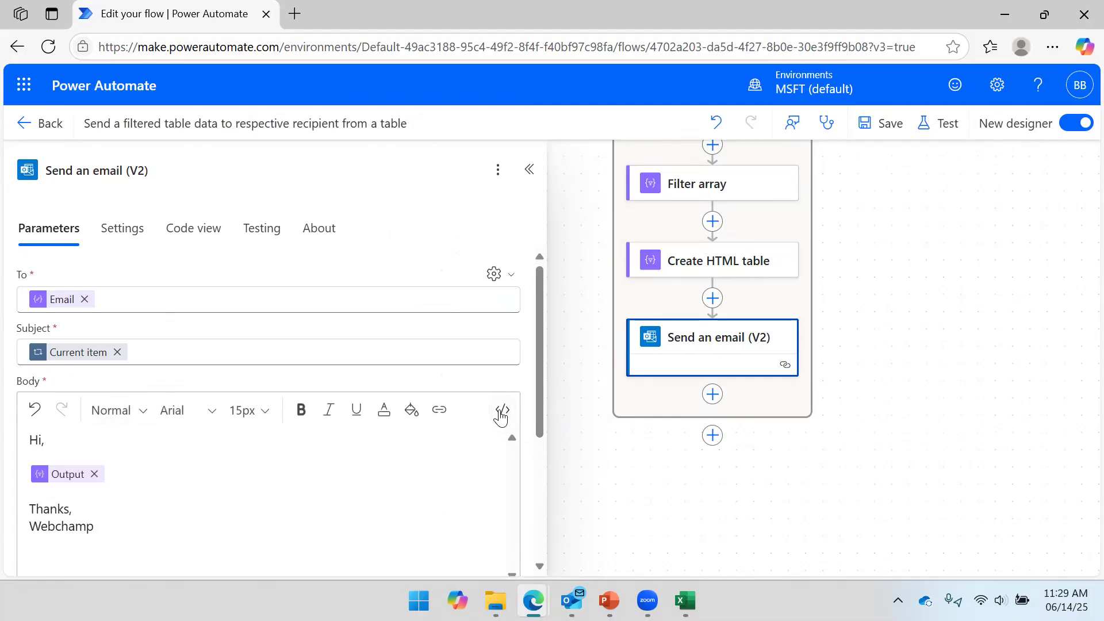
Step: Insert a style block above the greeting in the body's HTML giving table, td, th a border of 1px solid Green, and save the flow
{"action": "left_click", "coordinate": [501, 415]}
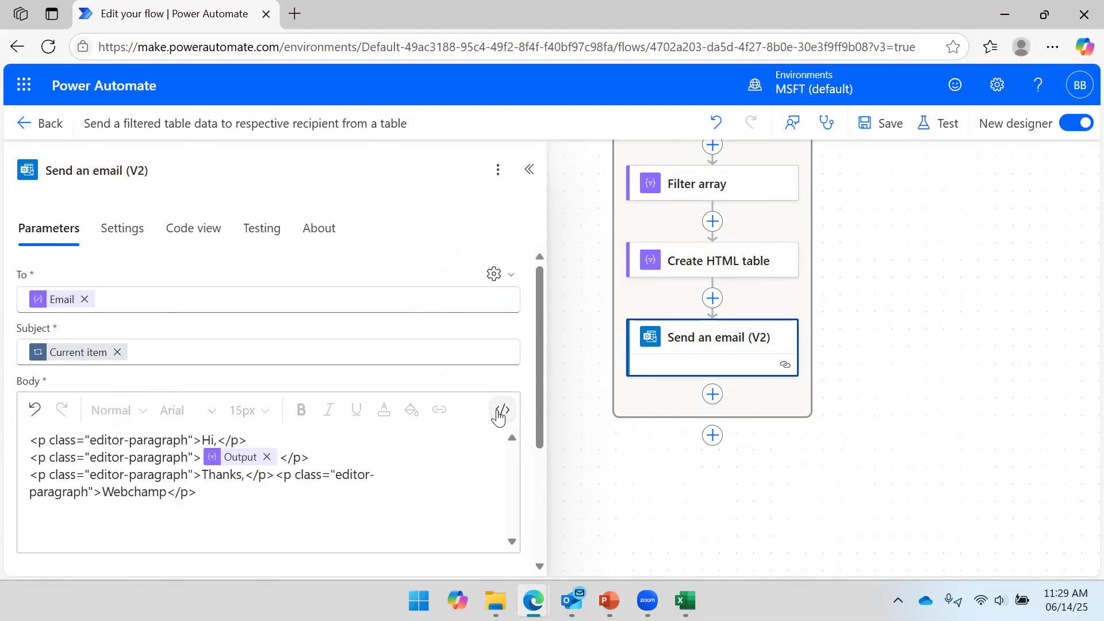
{"action": "left_click", "coordinate": [30, 435]}
{"action": "key", "text": "Return"}
{"action": "key", "text": "Return"}
{"action": "key", "text": "Return"}
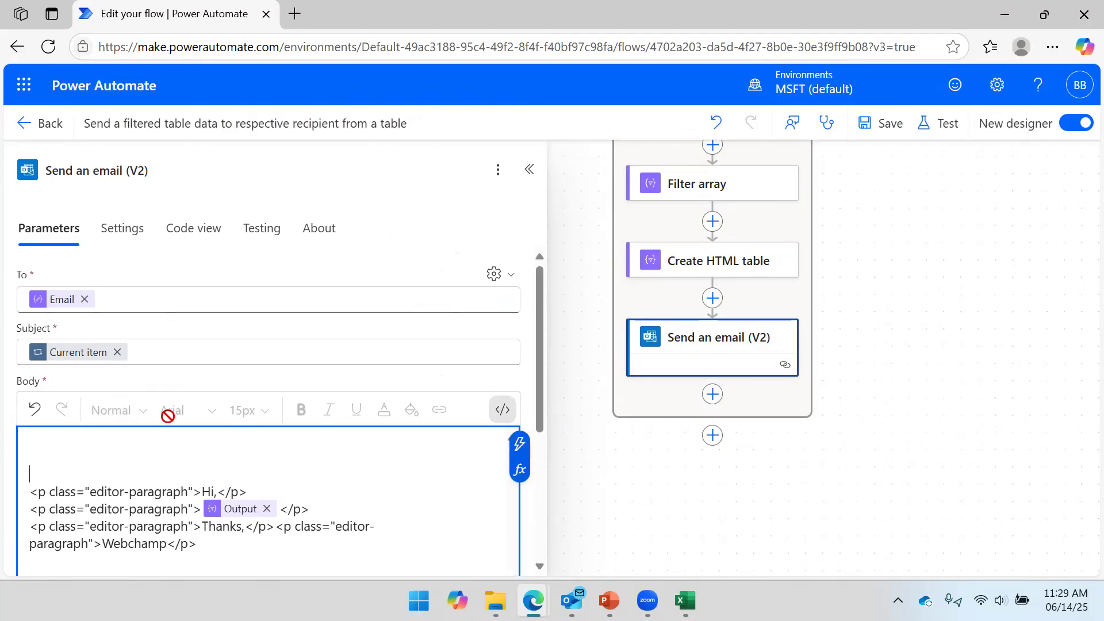
{"action": "type", "text": "<style>  table, td, th { border: 1px solid Green; }  </style>"}
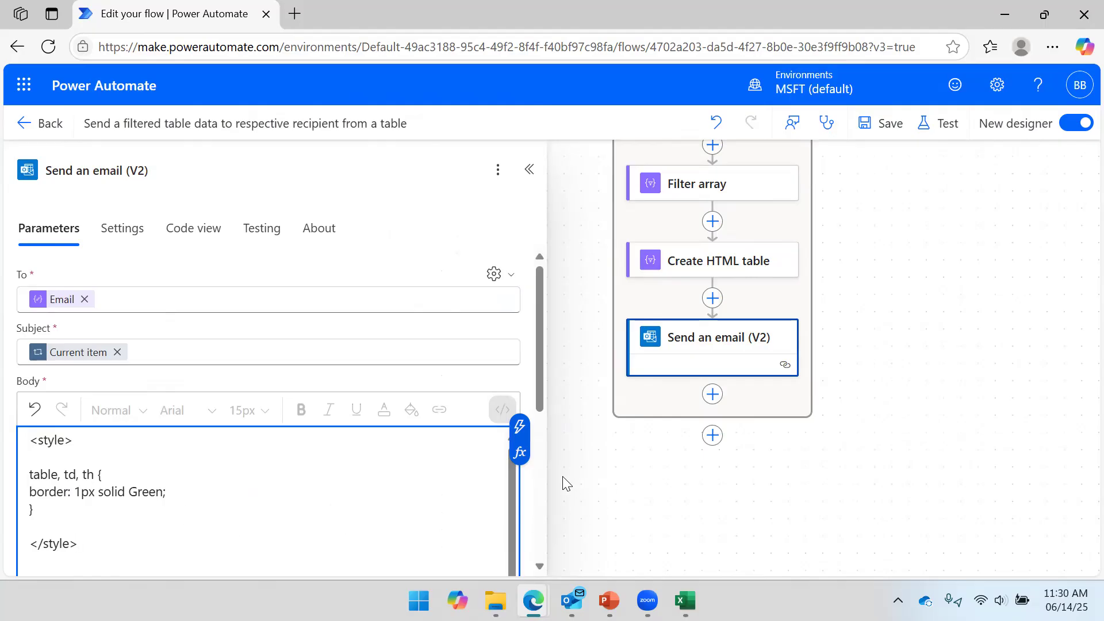
{"action": "left_click", "coordinate": [877, 130]}
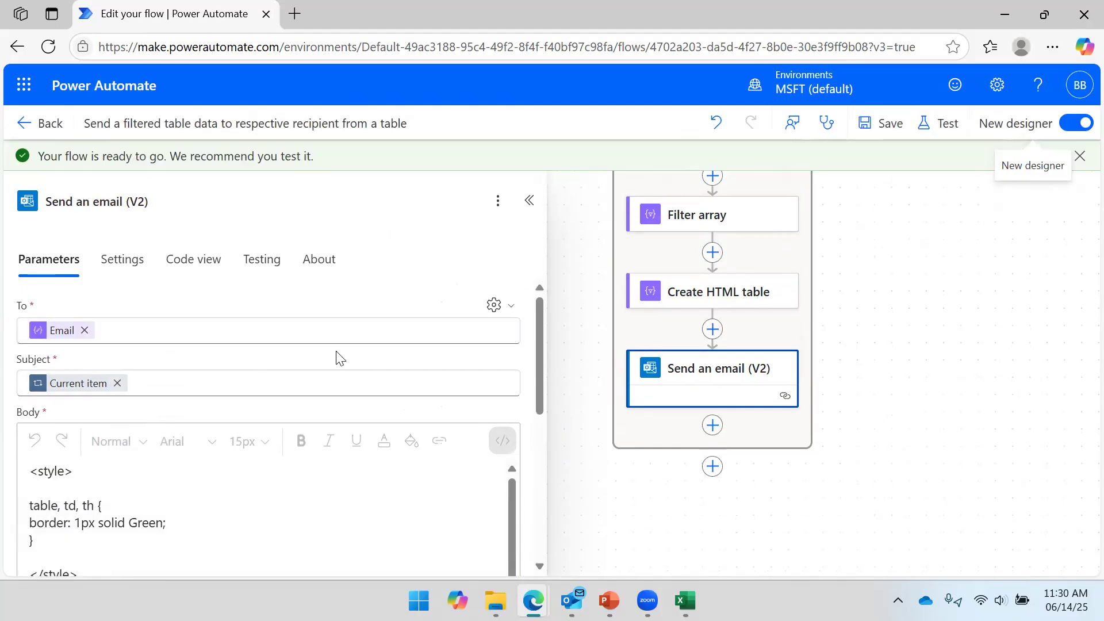
Step: Check the saved style block in the email body, and run a manual test of the flow with the action details collapsed
{"action": "scroll", "coordinate": [184, 520], "scroll_direction": "down", "scroll_amount": 5}
{"action": "scroll", "coordinate": [379, 403], "scroll_direction": "up", "scroll_amount": 5}
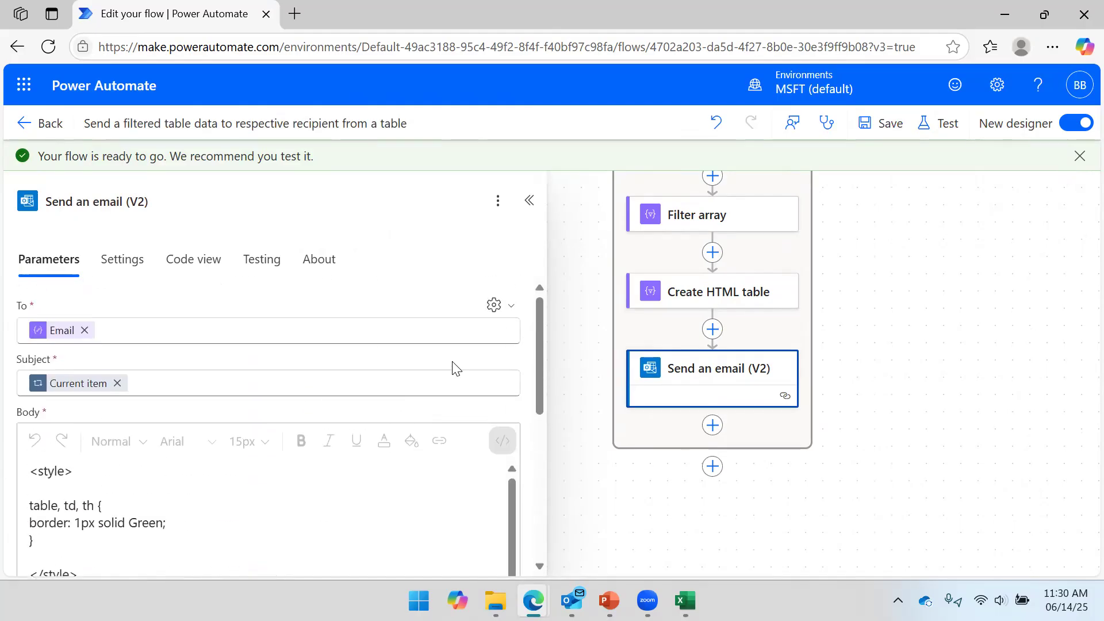
{"action": "left_click_drag", "start_coordinate": [53, 540], "coordinate": [20, 453]}
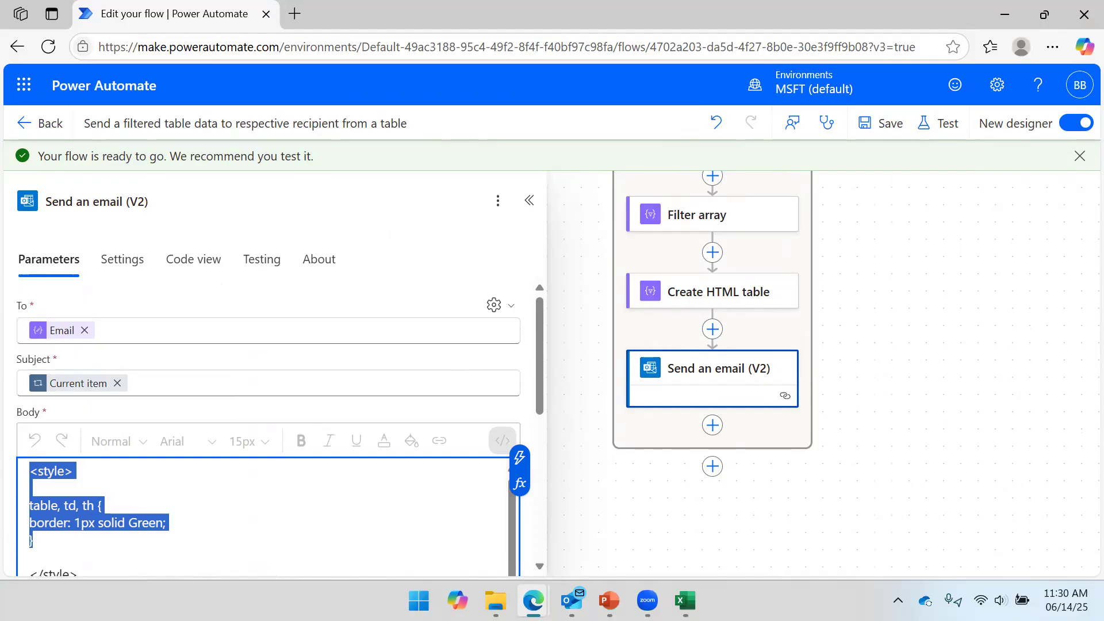
{"action": "left_click", "coordinate": [936, 123]}
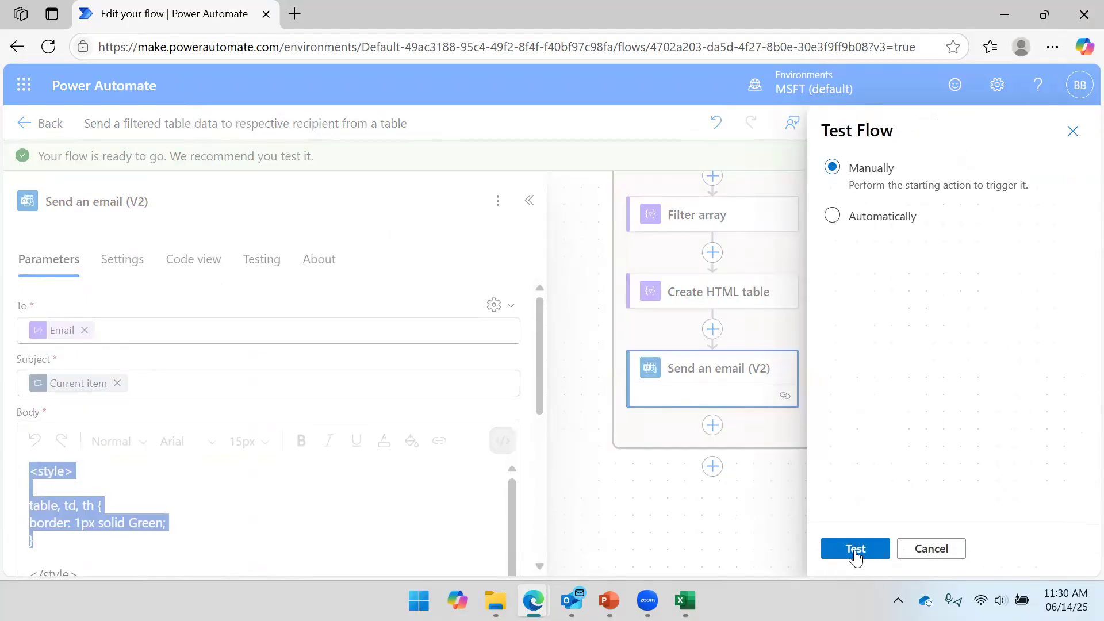
{"action": "left_click", "coordinate": [856, 551]}
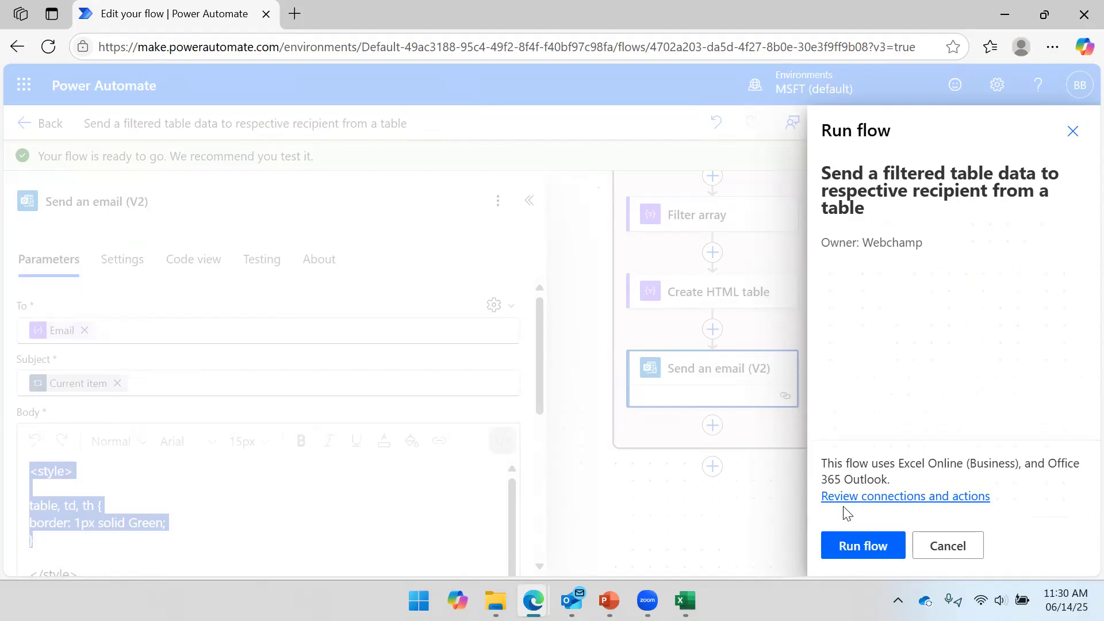
{"action": "left_click", "coordinate": [858, 544]}
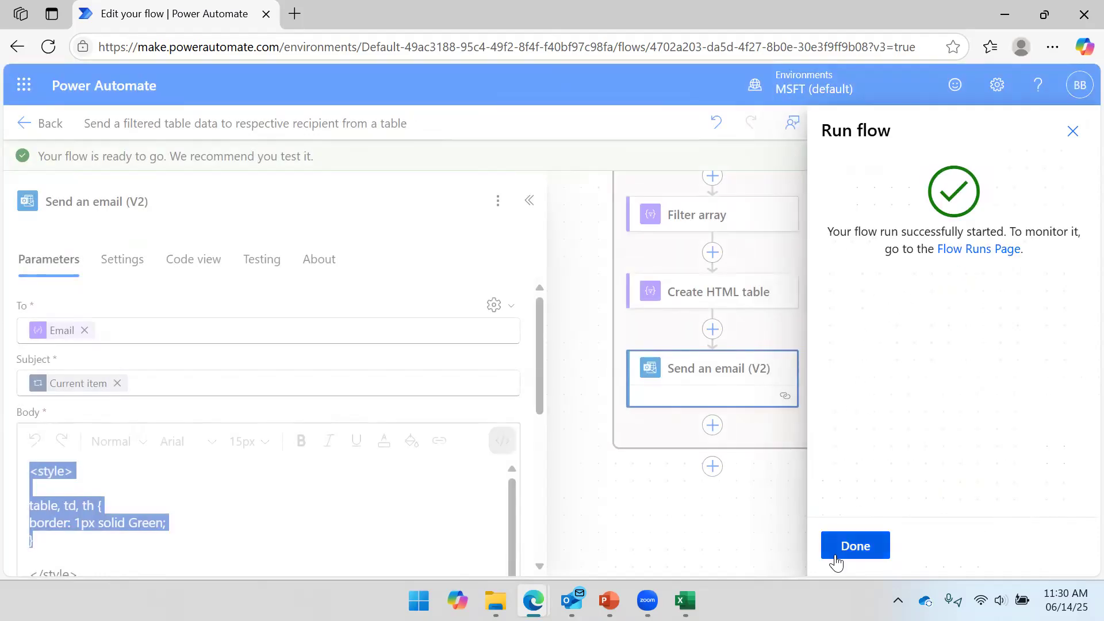
{"action": "left_click", "coordinate": [855, 545]}
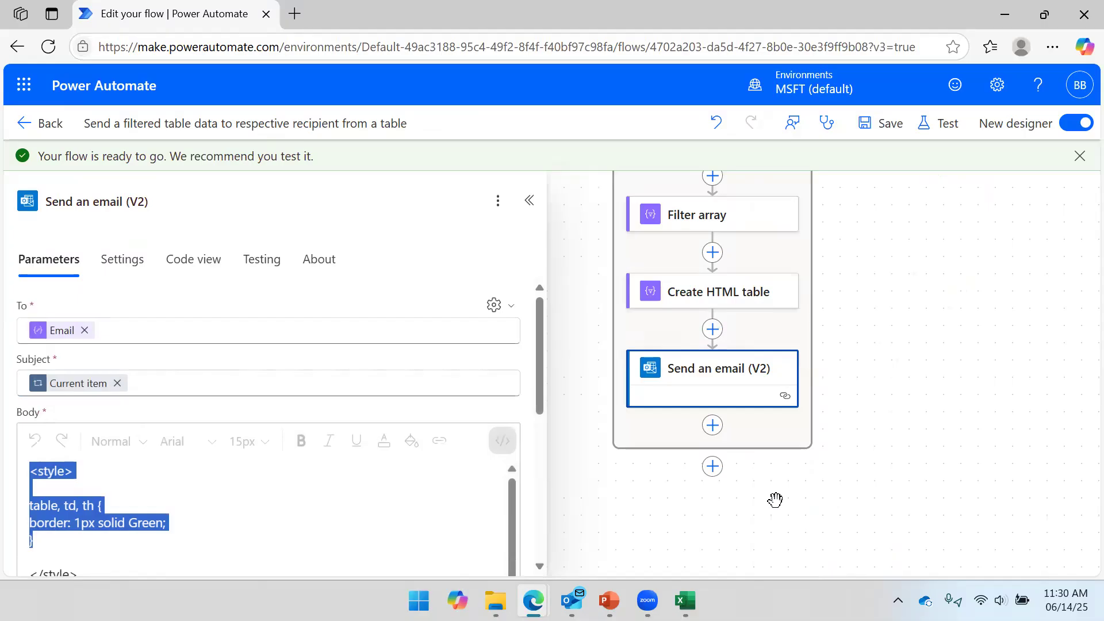
{"action": "left_click", "coordinate": [520, 204]}
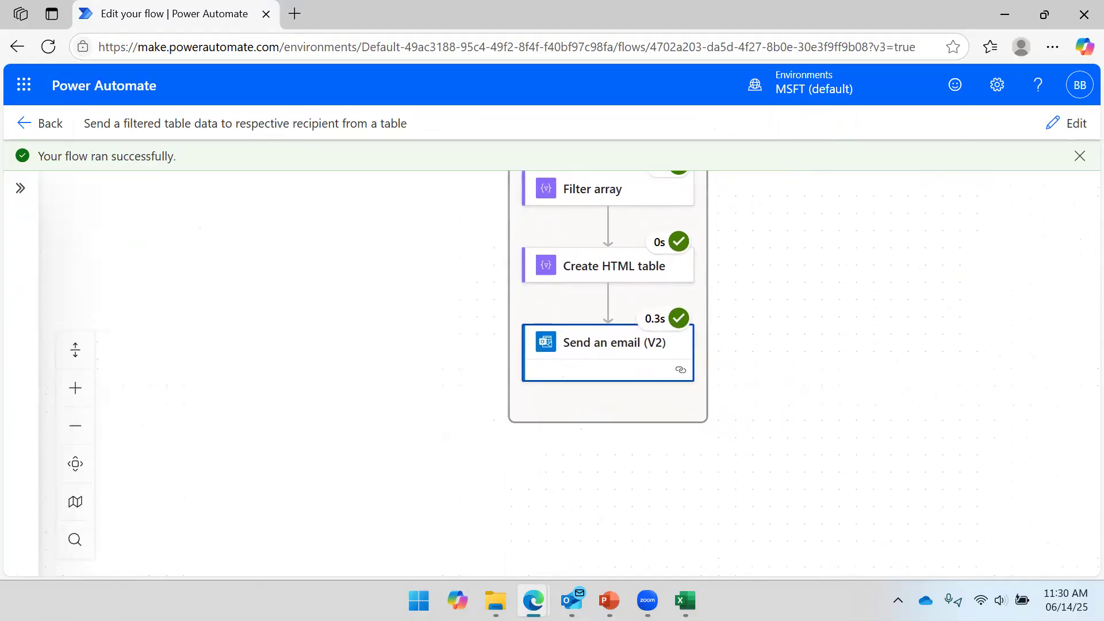
Step: Switch to Outlook and examine the 11:30 AM sent emails for each recipient, checking the greeting, bordered table and sign-off
{"action": "left_click", "coordinate": [572, 600]}
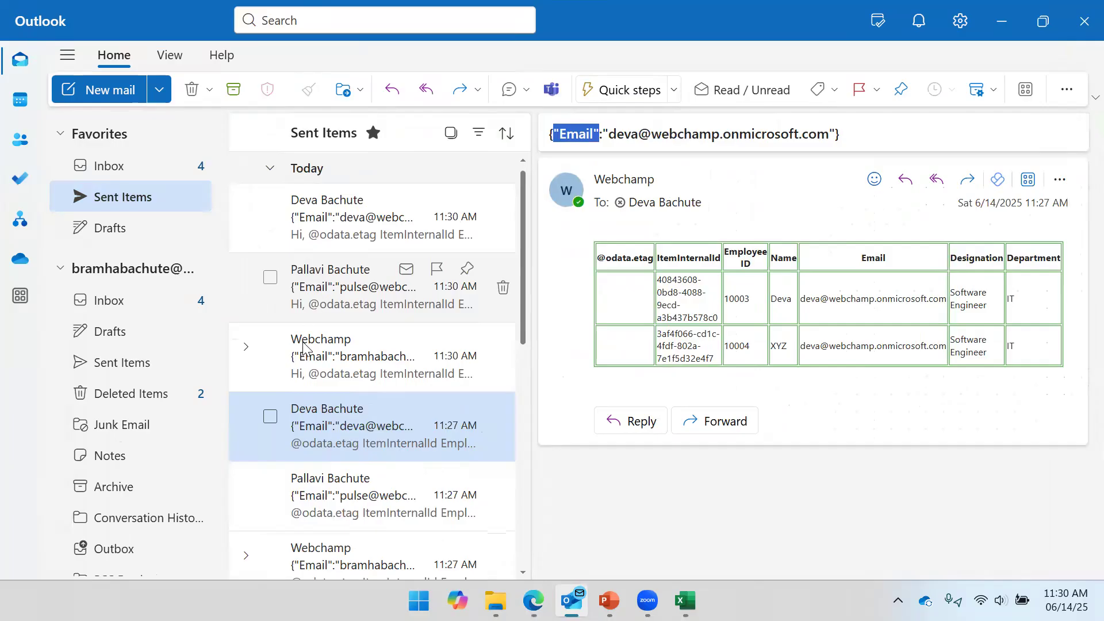
{"action": "left_click", "coordinate": [393, 368]}
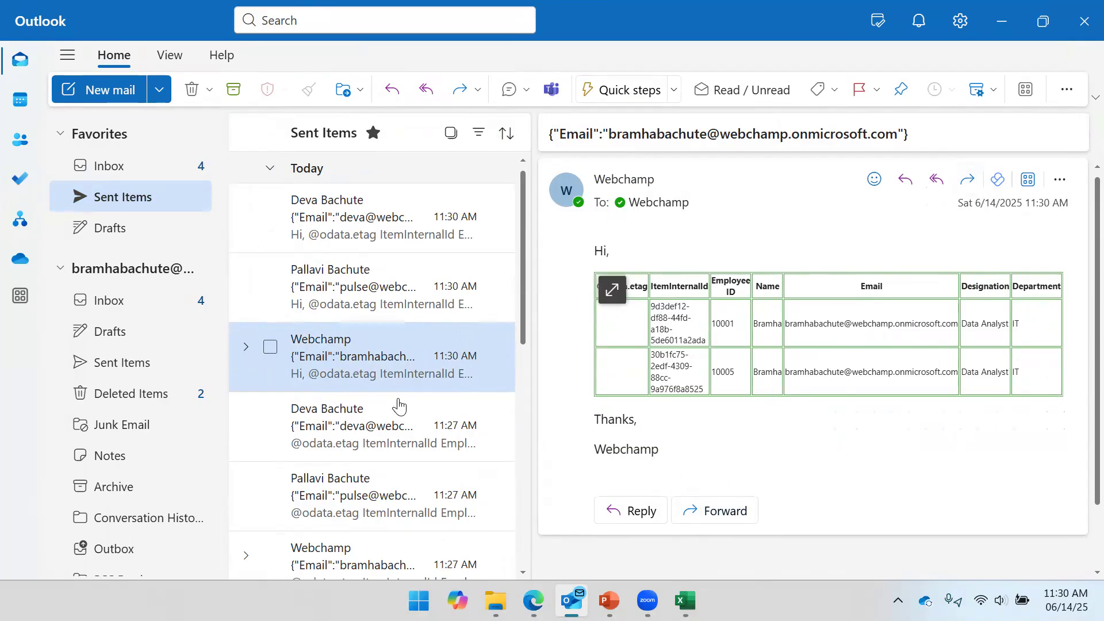
{"action": "left_click", "coordinate": [332, 290]}
{"action": "left_click", "coordinate": [336, 229]}
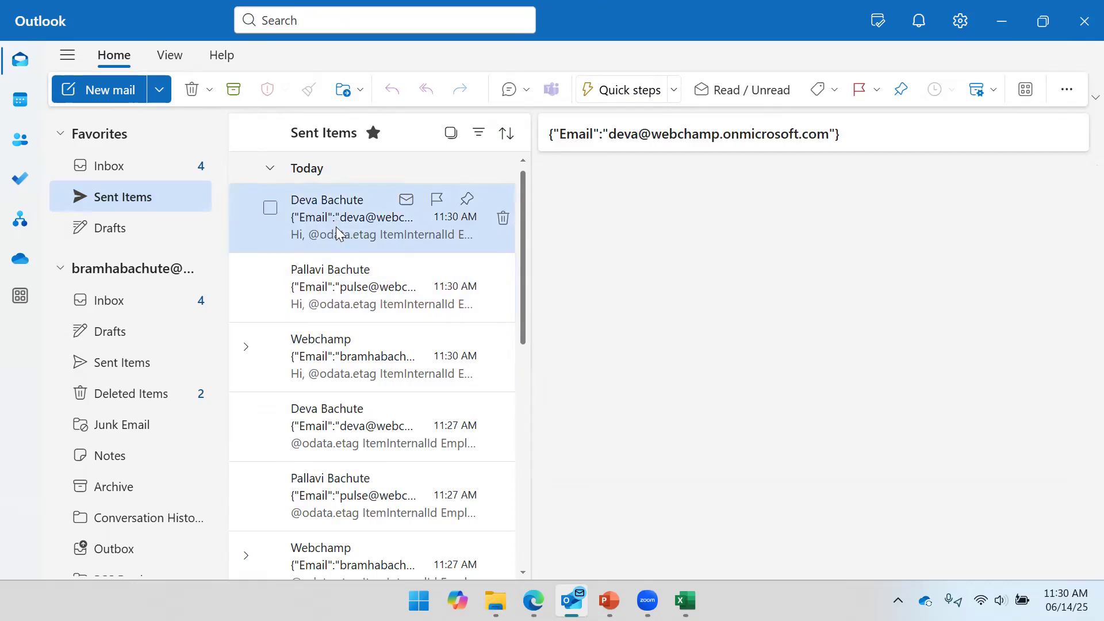
{"action": "left_click", "coordinate": [372, 303]}
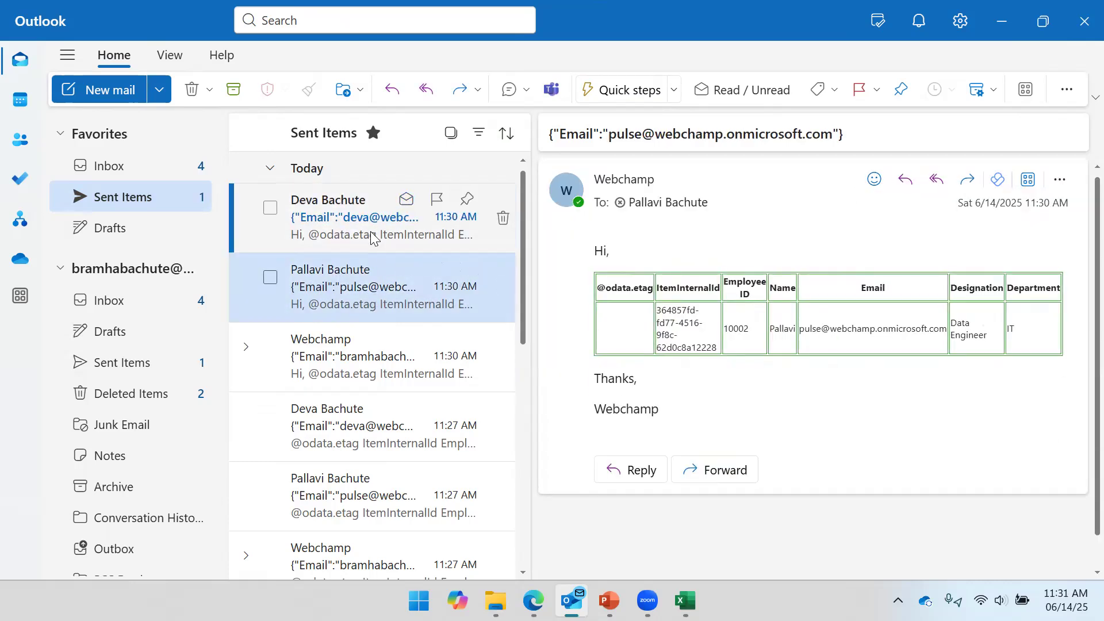
{"action": "left_click", "coordinate": [322, 223]}
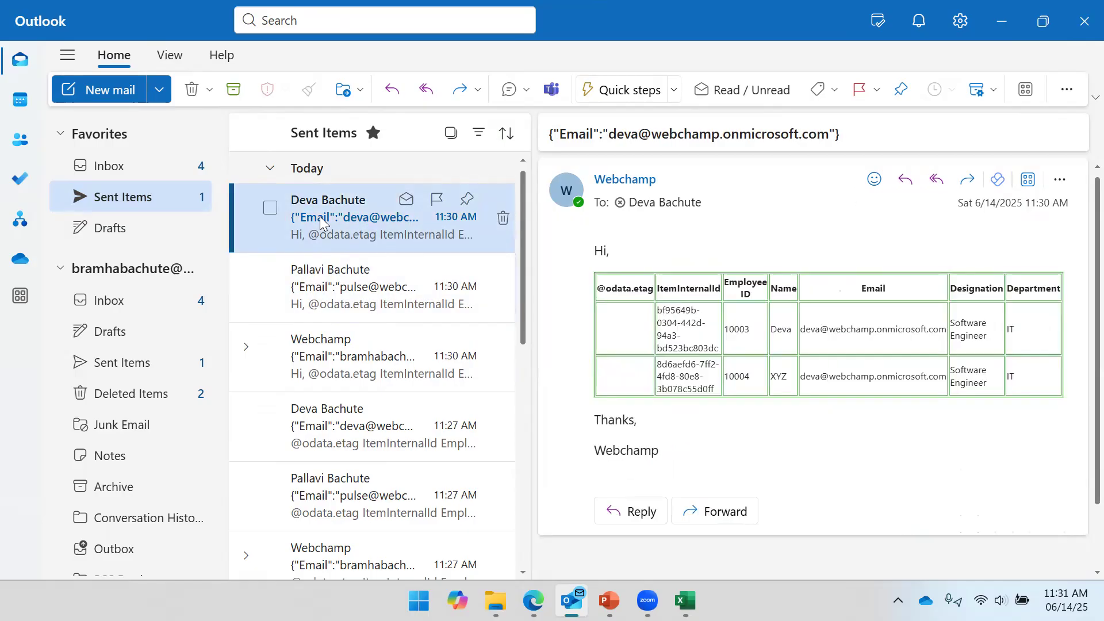
{"action": "left_click", "coordinate": [313, 281]}
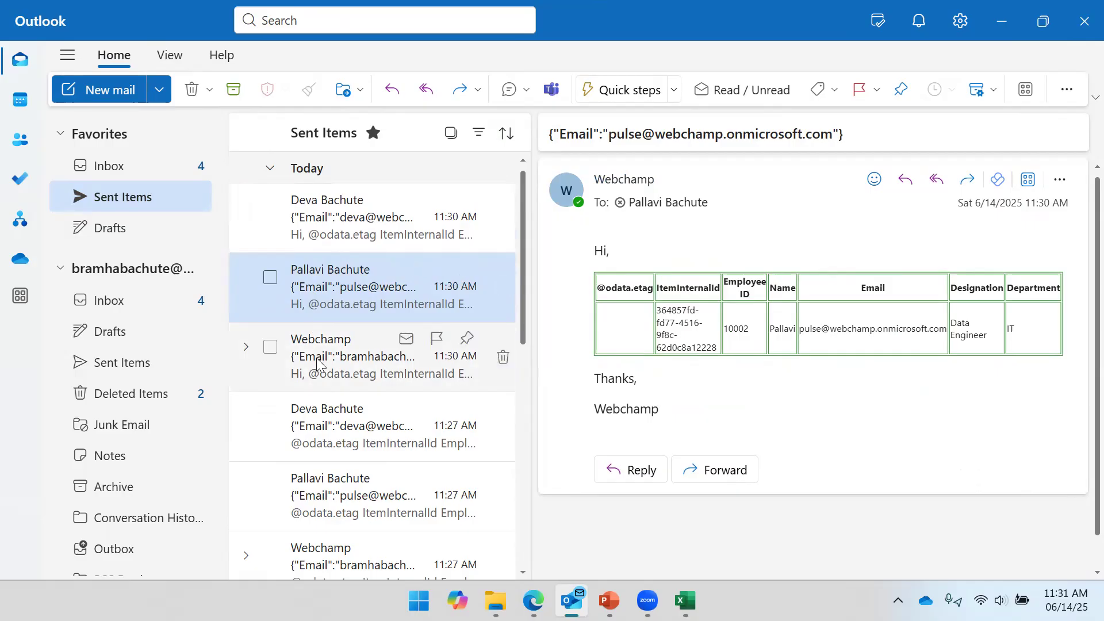
Step: Delete all messages from the Focused inbox
{"action": "left_click", "coordinate": [145, 169]}
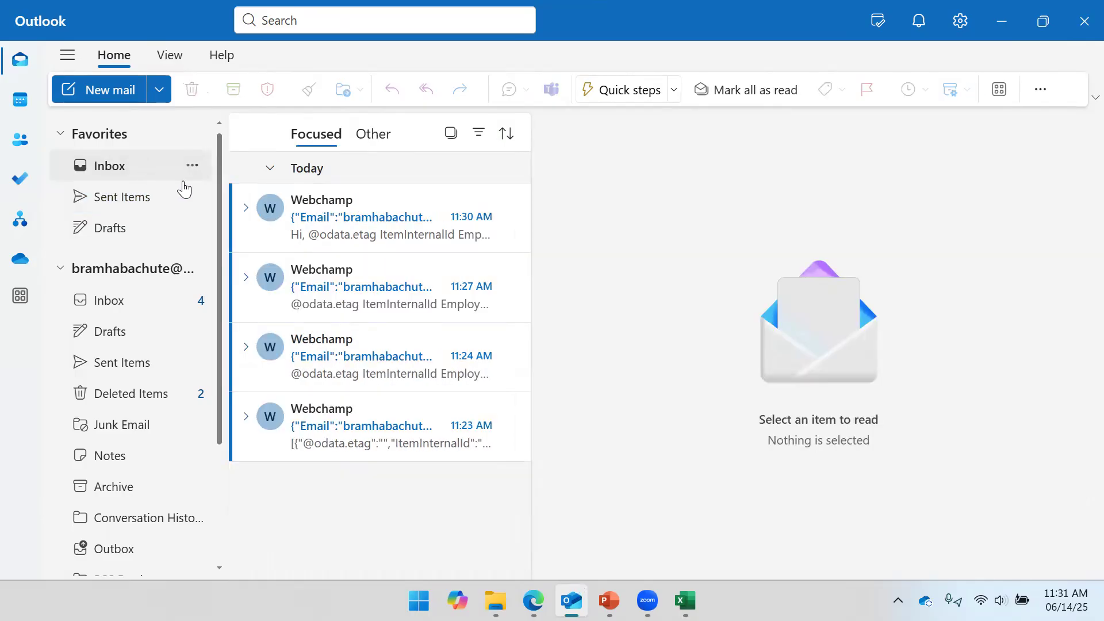
{"action": "left_click", "coordinate": [450, 134]}
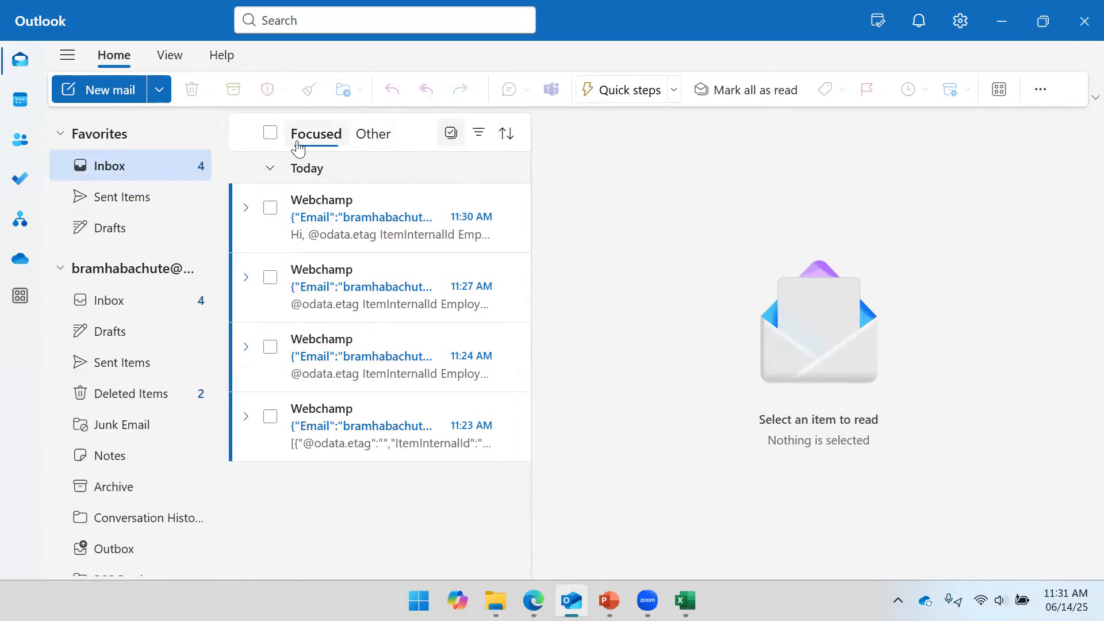
{"action": "left_click", "coordinate": [271, 133]}
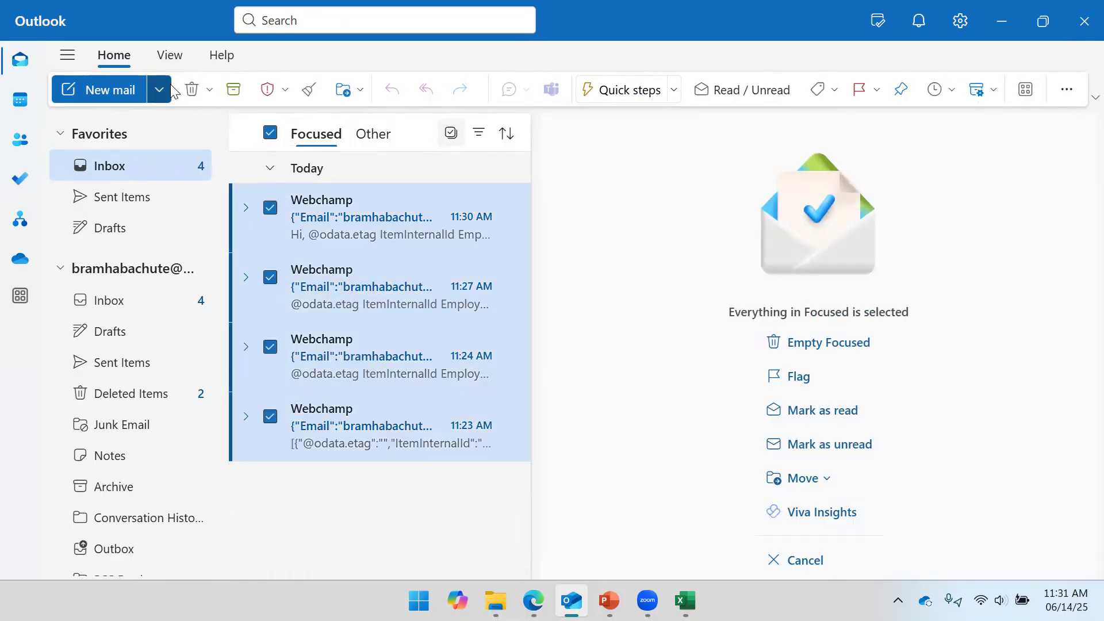
{"action": "left_click", "coordinate": [196, 90]}
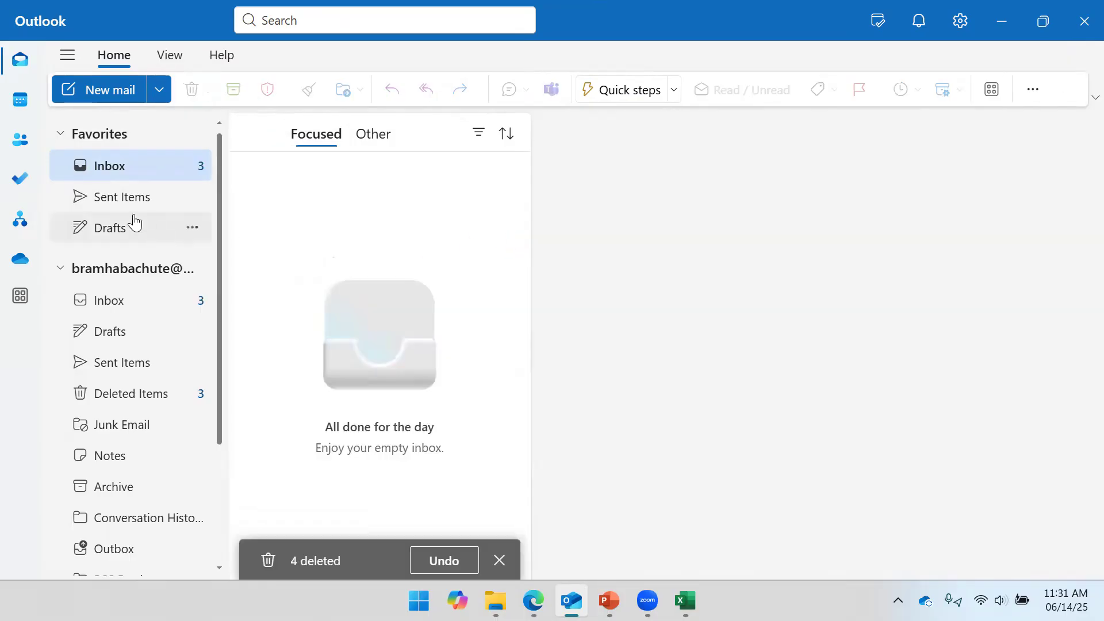
Step: Delete all messages from the Sent Items folder and return to the flow run in Power Automate
{"action": "left_click", "coordinate": [116, 201]}
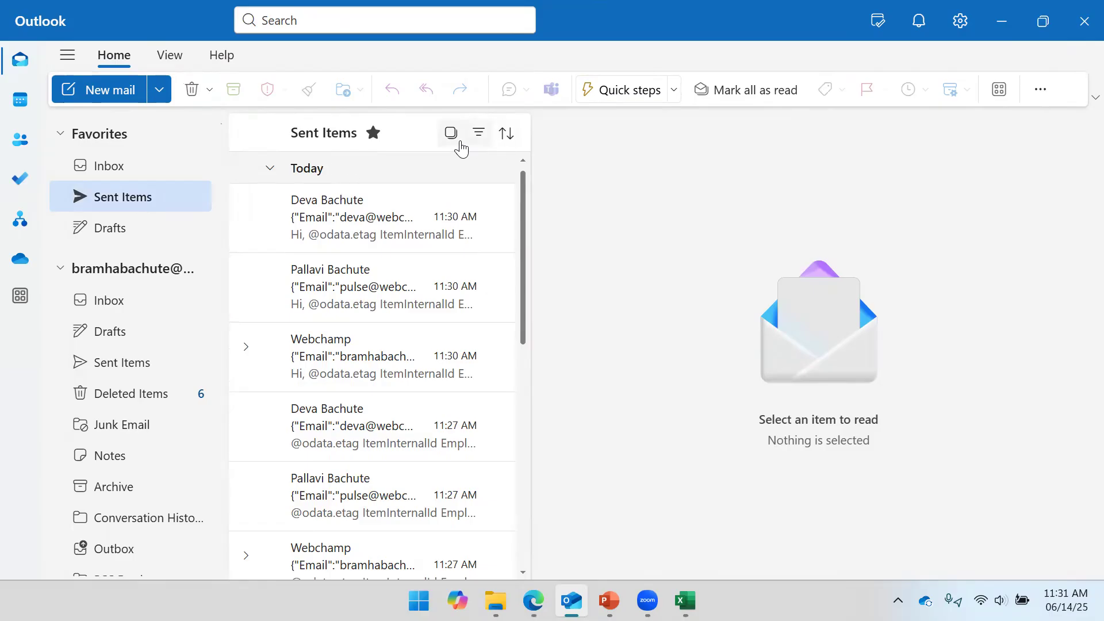
{"action": "left_click", "coordinate": [270, 133]}
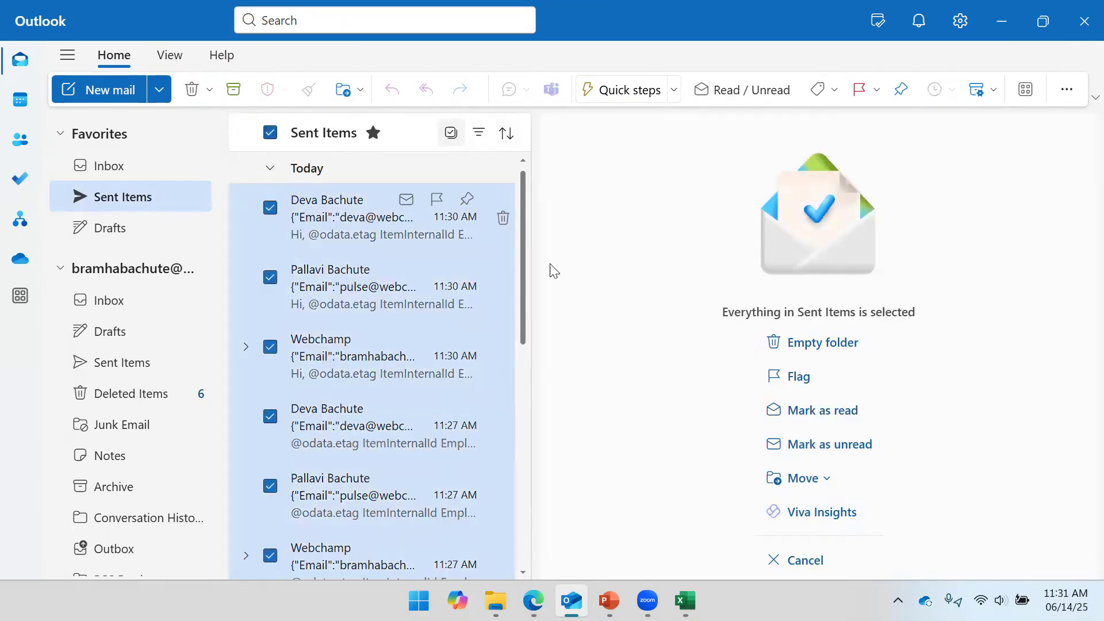
{"action": "left_click", "coordinate": [190, 96]}
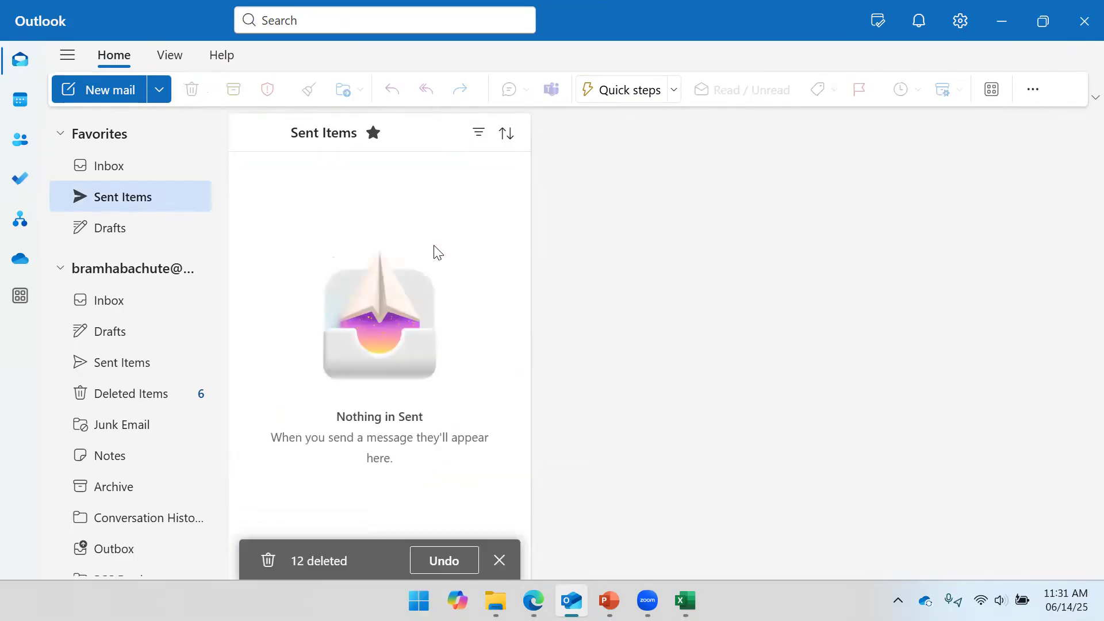
{"action": "left_click", "coordinate": [1000, 23]}
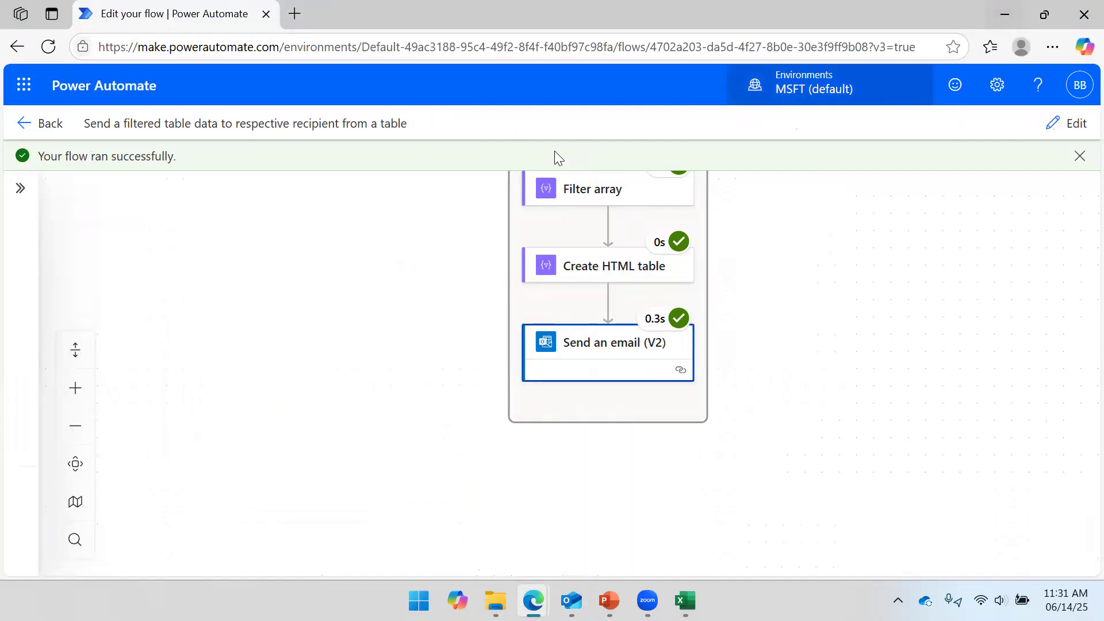
Step: Switch from the flow run to the PowerPoint slide show, advance it to the closing slide, and minimize it
{"action": "left_click_drag", "start_coordinate": [826, 250], "coordinate": [719, 340]}
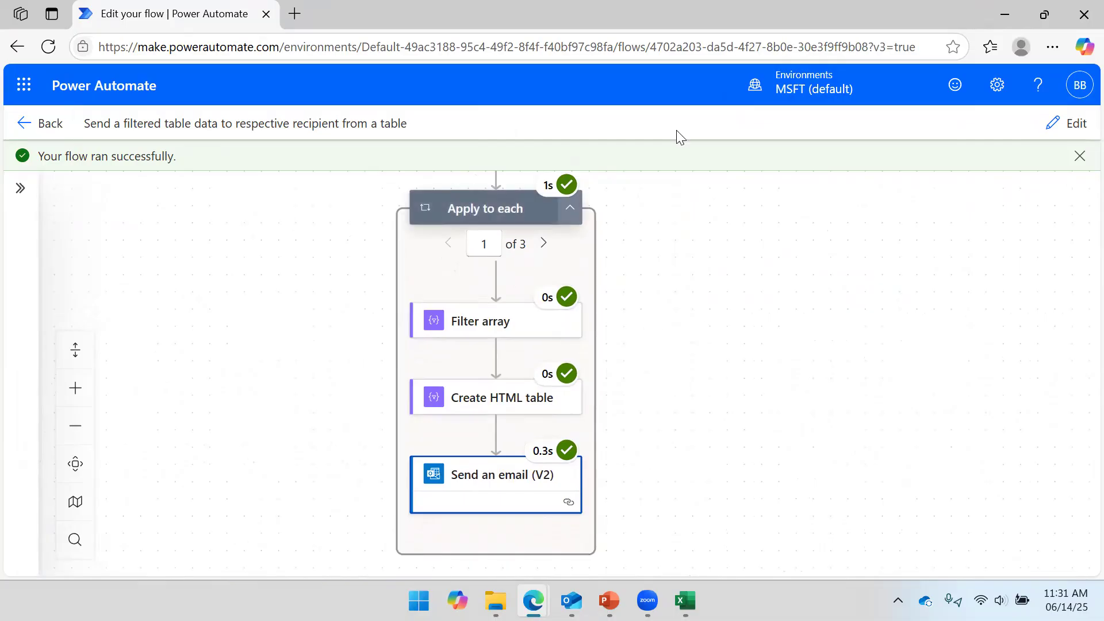
{"action": "left_click", "coordinate": [987, 17]}
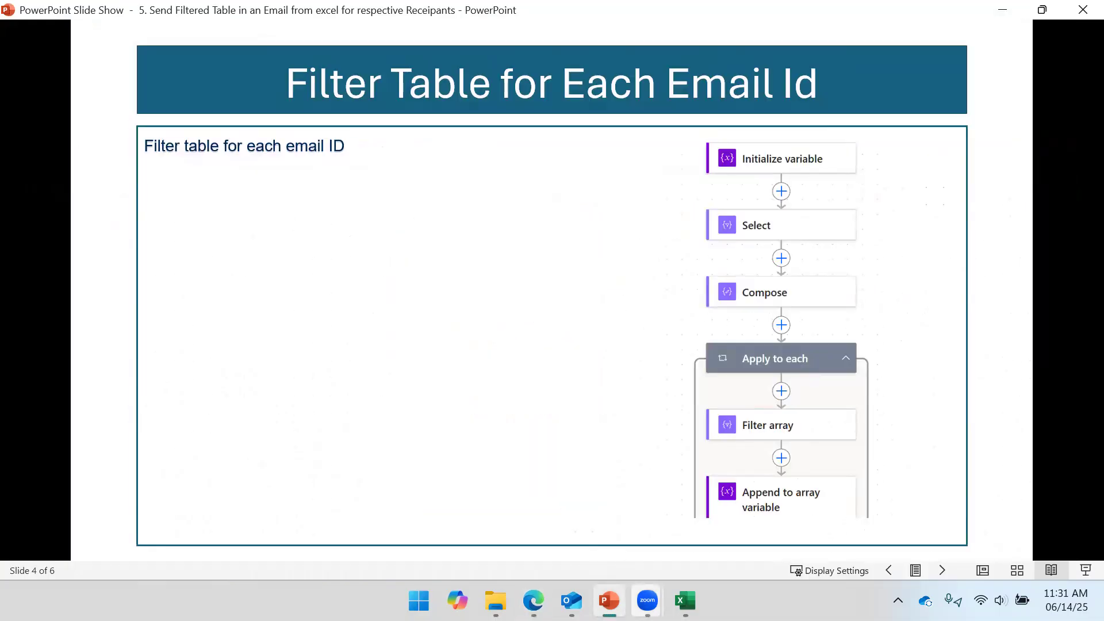
{"action": "left_click", "coordinate": [560, 227]}
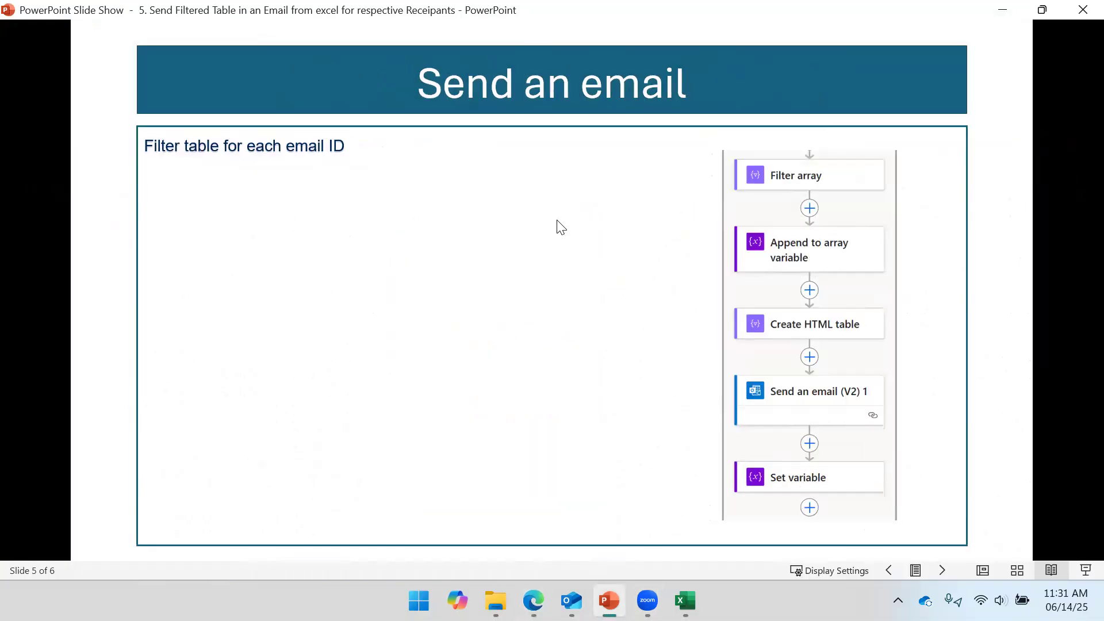
{"action": "left_click", "coordinate": [561, 227]}
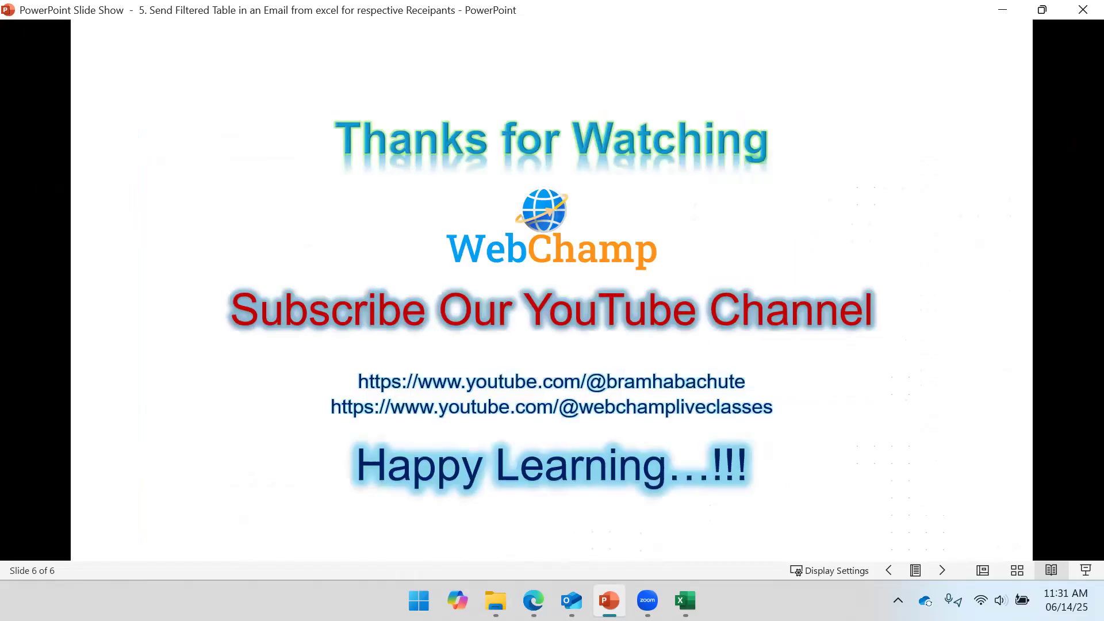
{"action": "left_click", "coordinate": [1004, 14]}
{"action": "left_click", "coordinate": [1004, 13]}
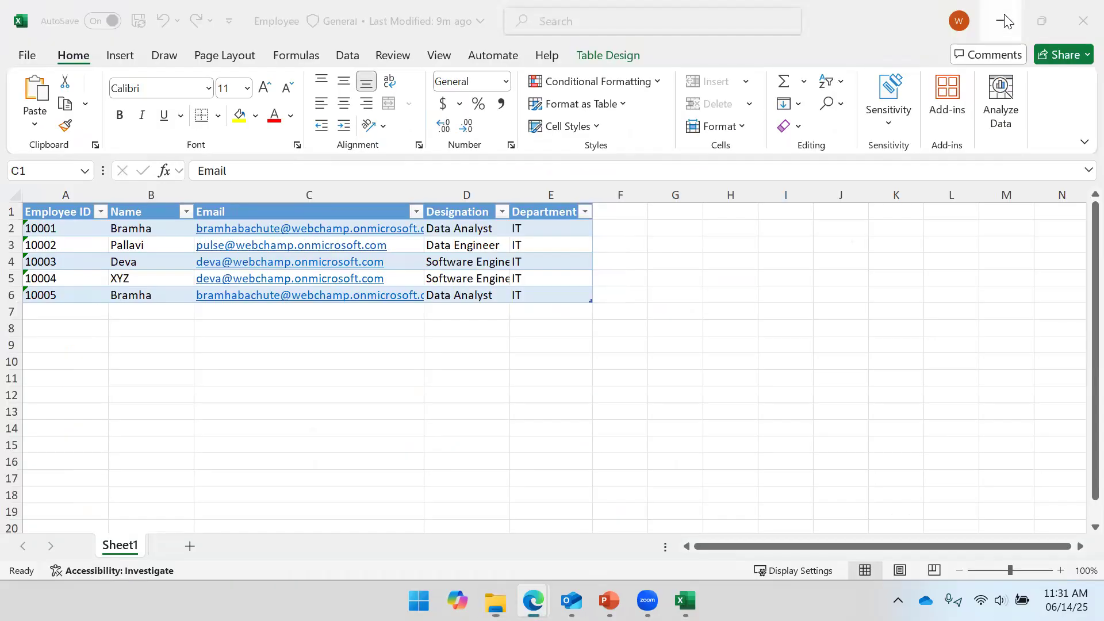